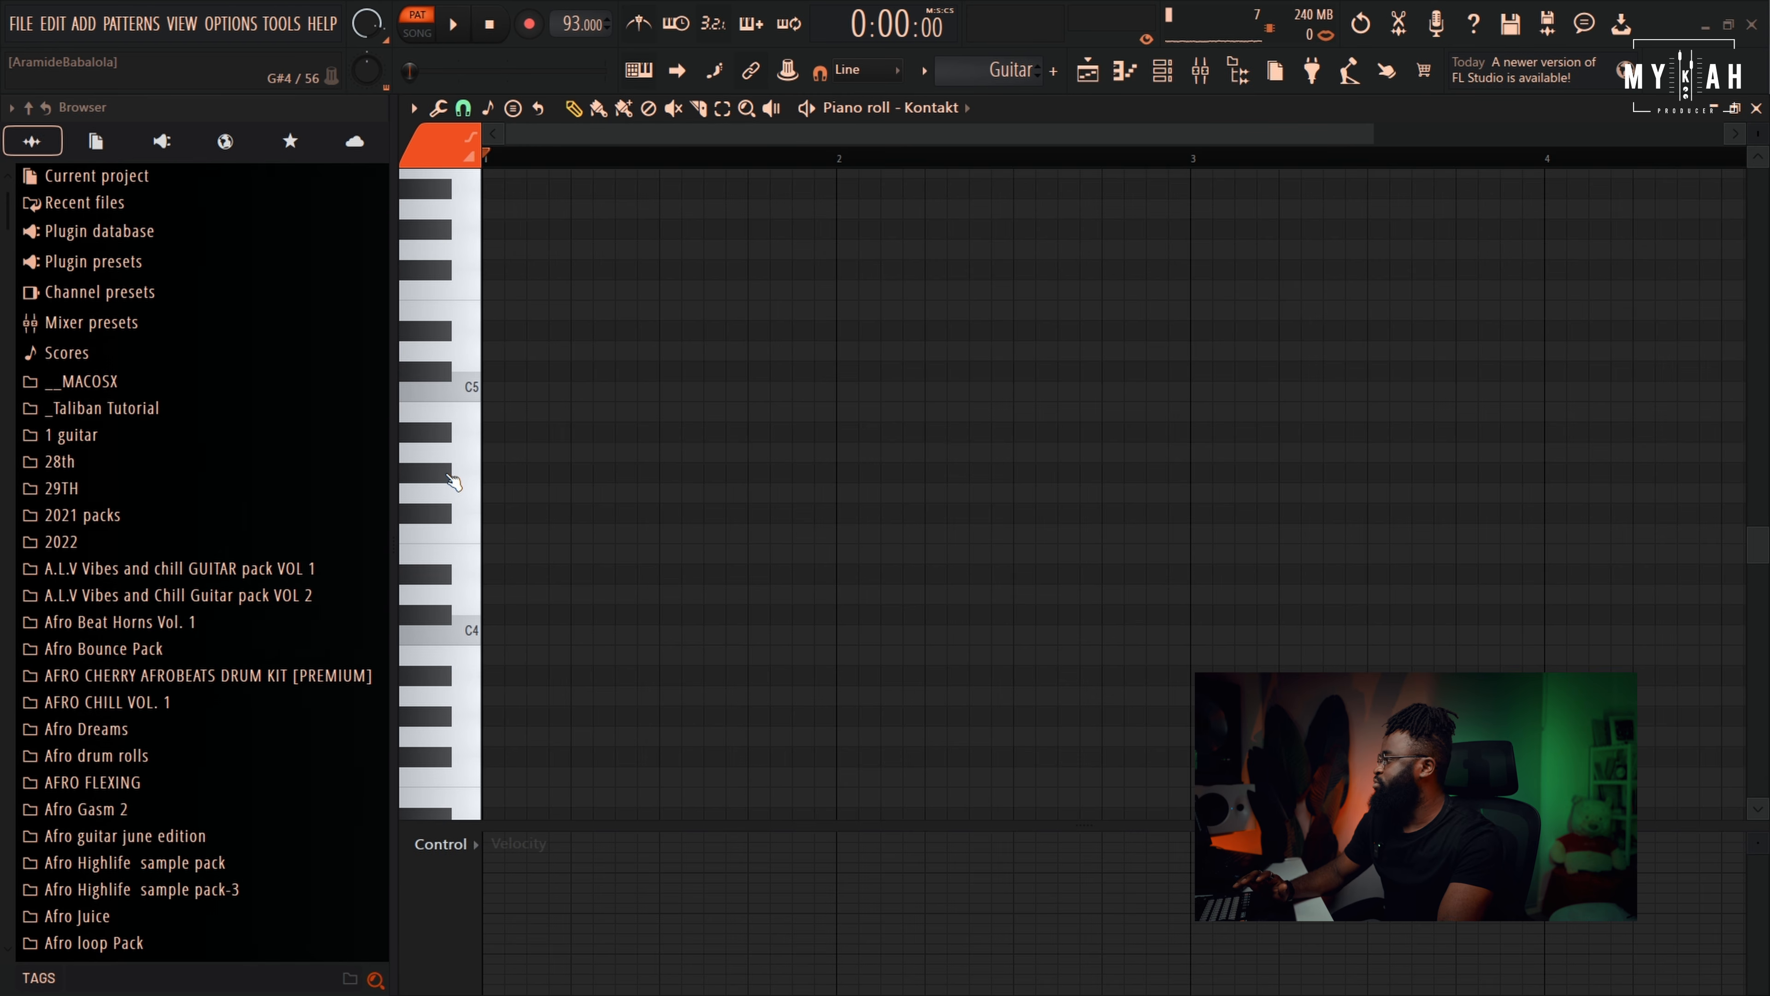
Draw an F4, G#4 and C5 chord two beats long at the start of bar 1 and play it back
{"action": "left_click", "coordinate": [498, 534]}
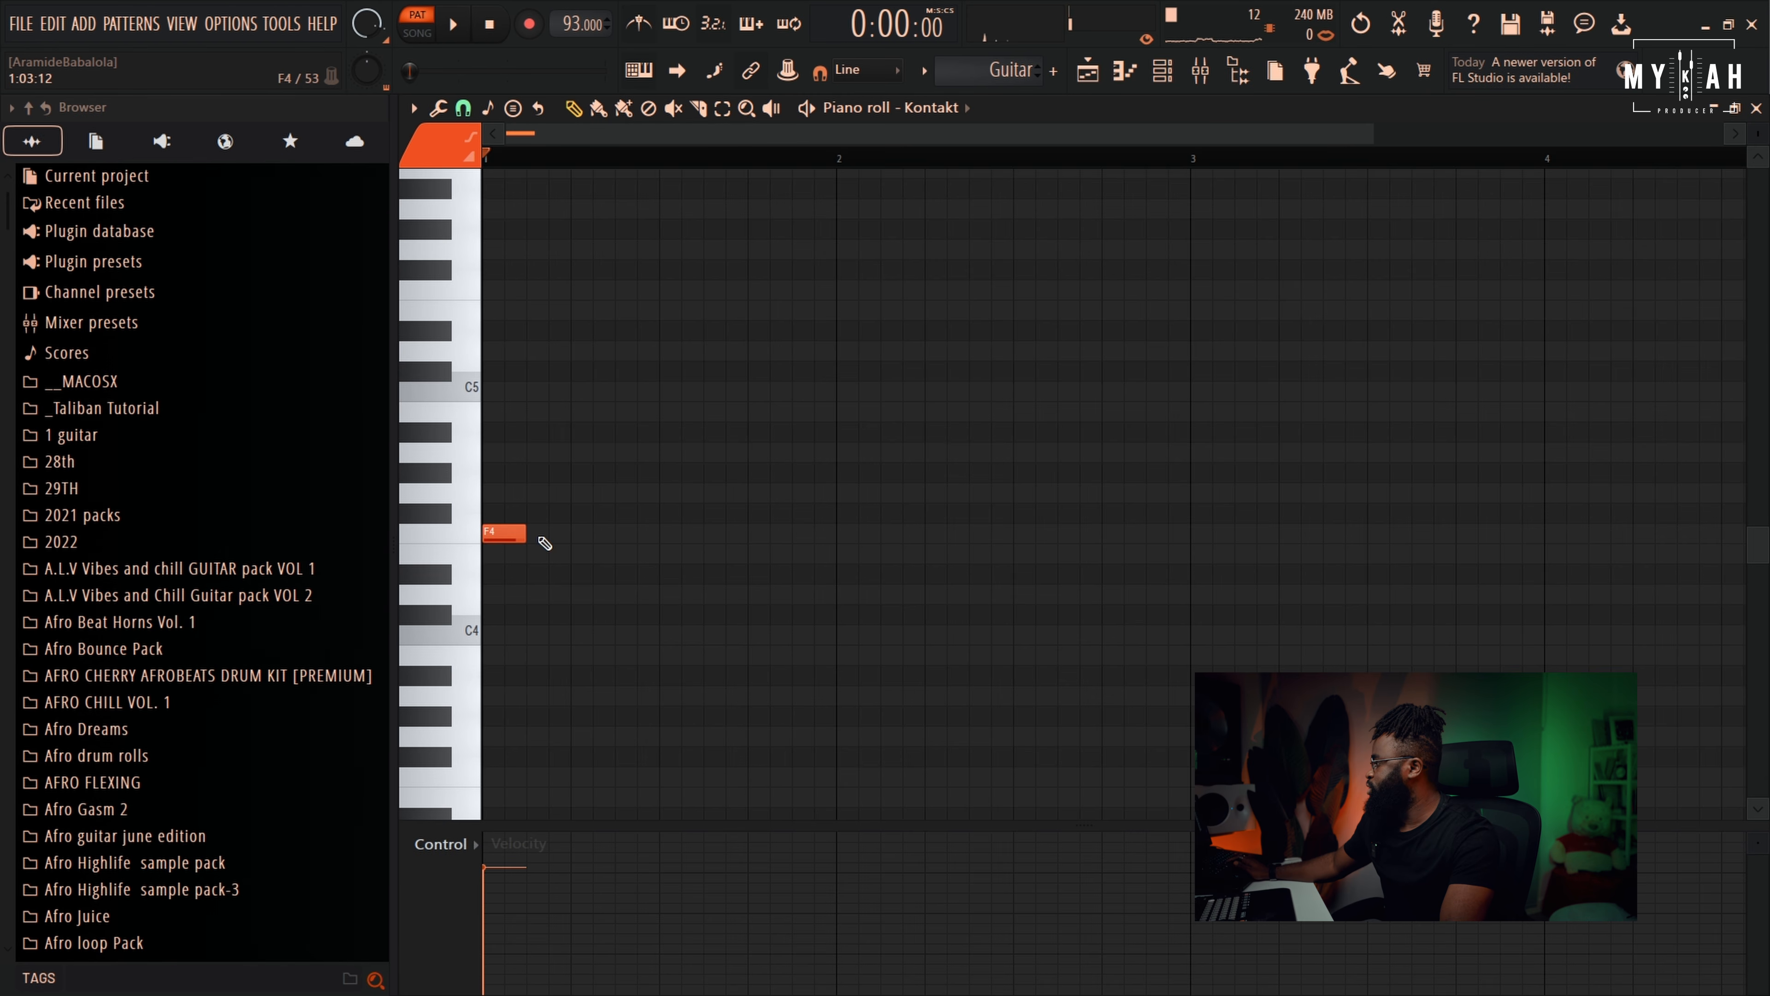
{"action": "left_click_drag", "start_coordinate": [551, 533], "coordinate": [634, 538]}
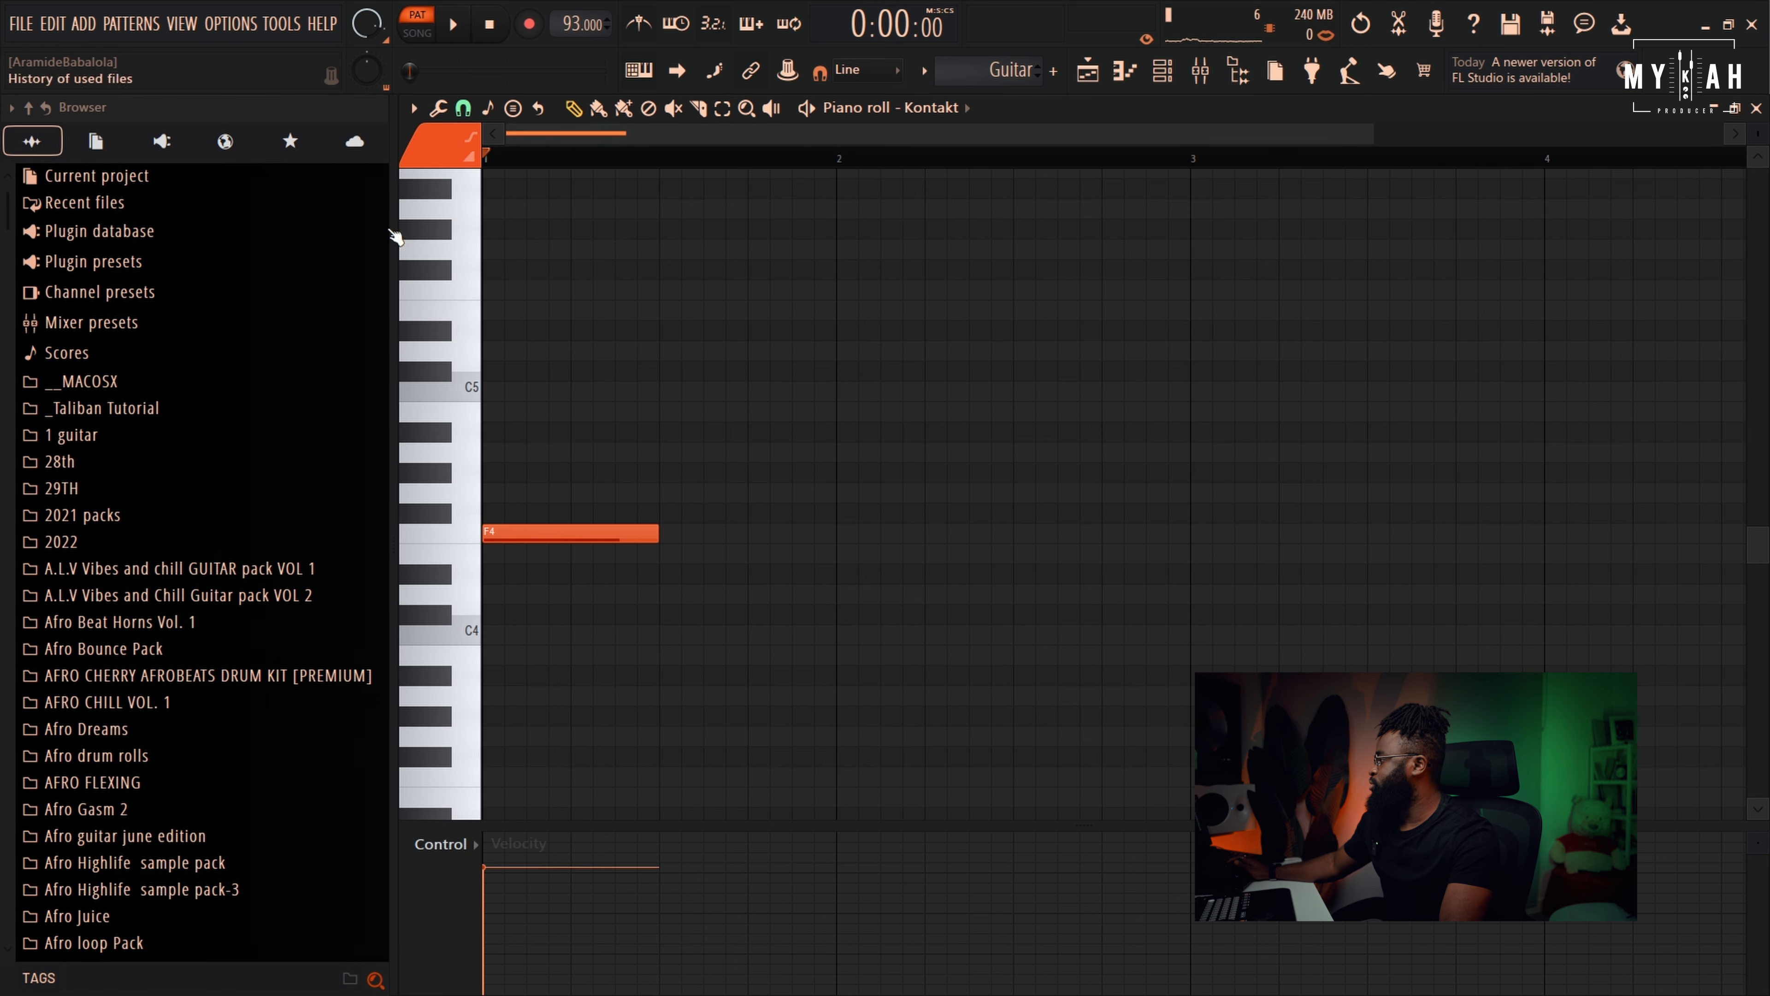
{"action": "left_click", "coordinate": [533, 472]}
{"action": "left_click_drag", "start_coordinate": [518, 411], "coordinate": [486, 389]}
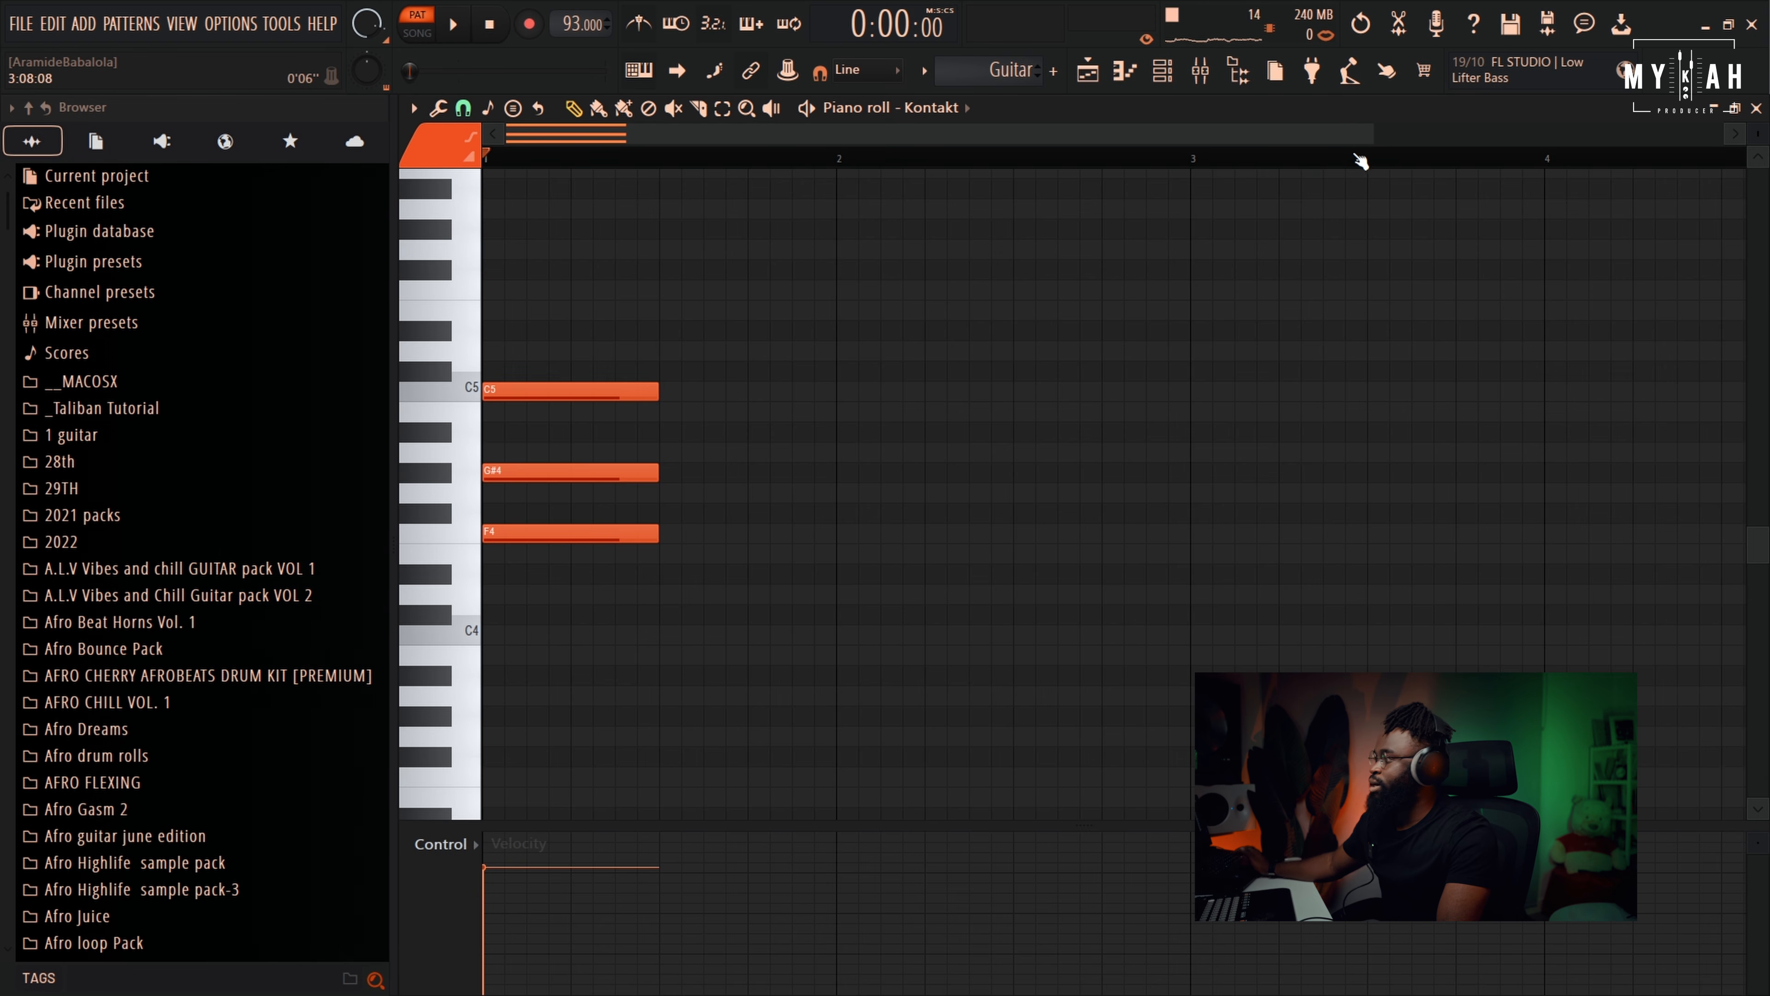
{"action": "key", "text": "space"}
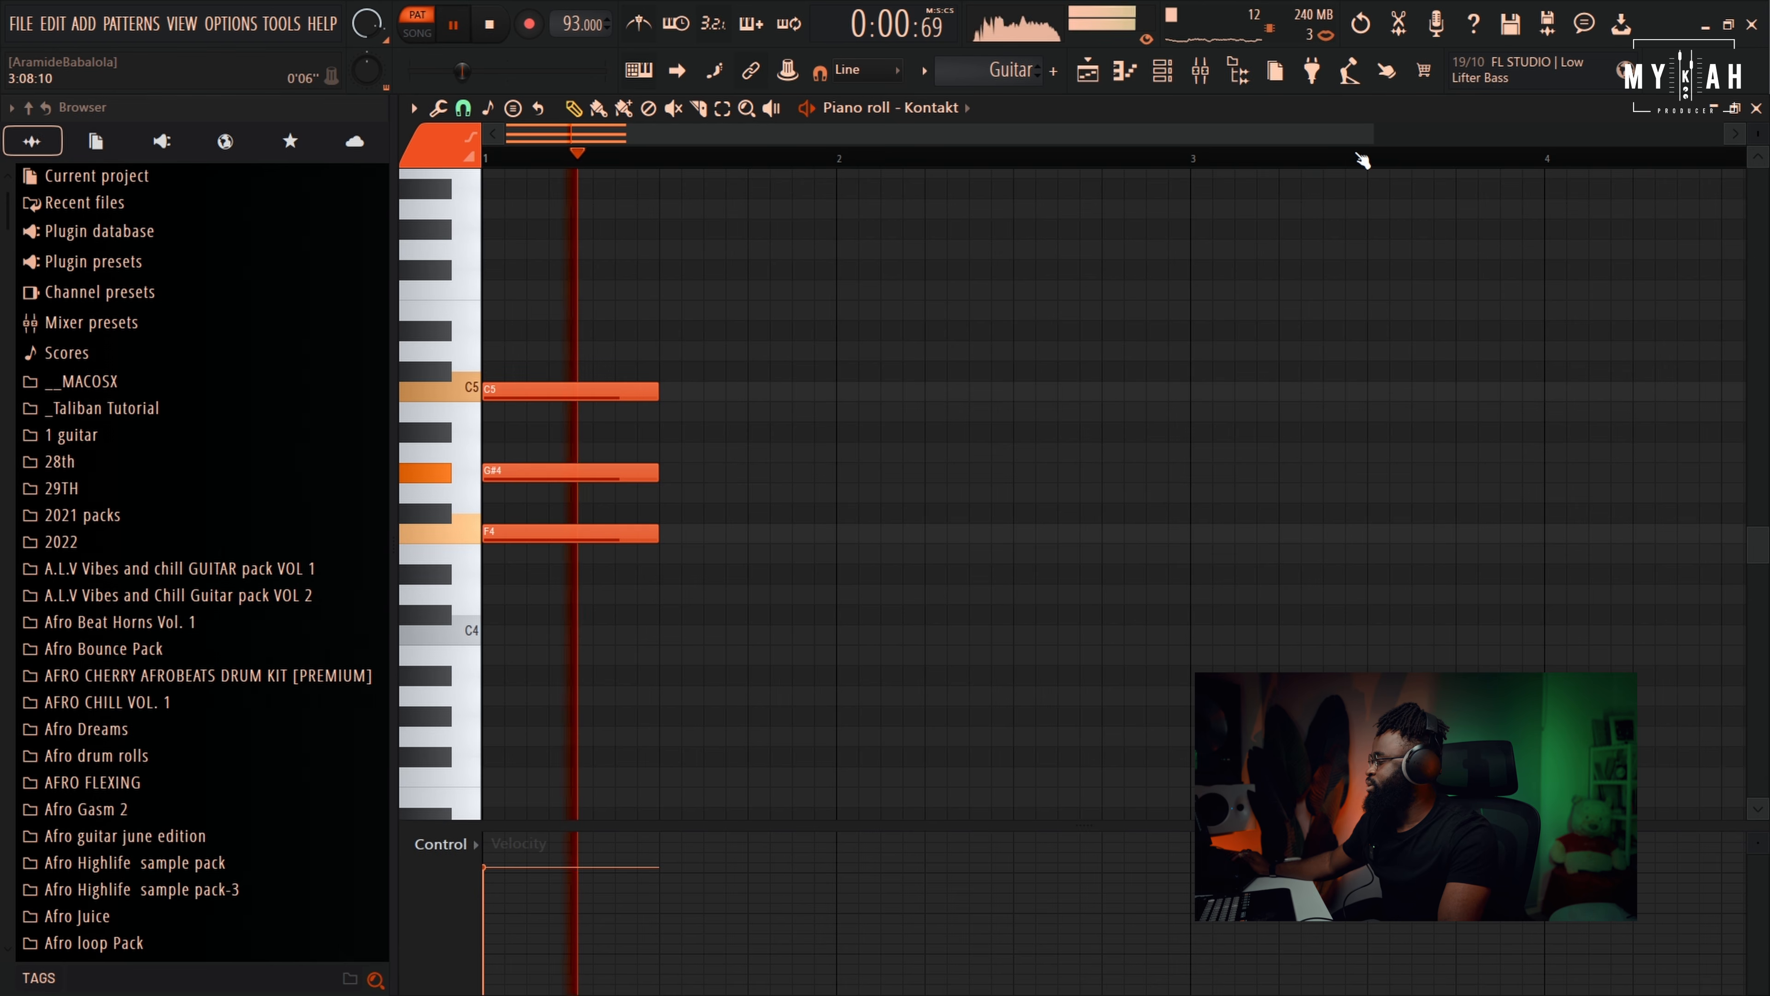
{"action": "key", "text": "space"}
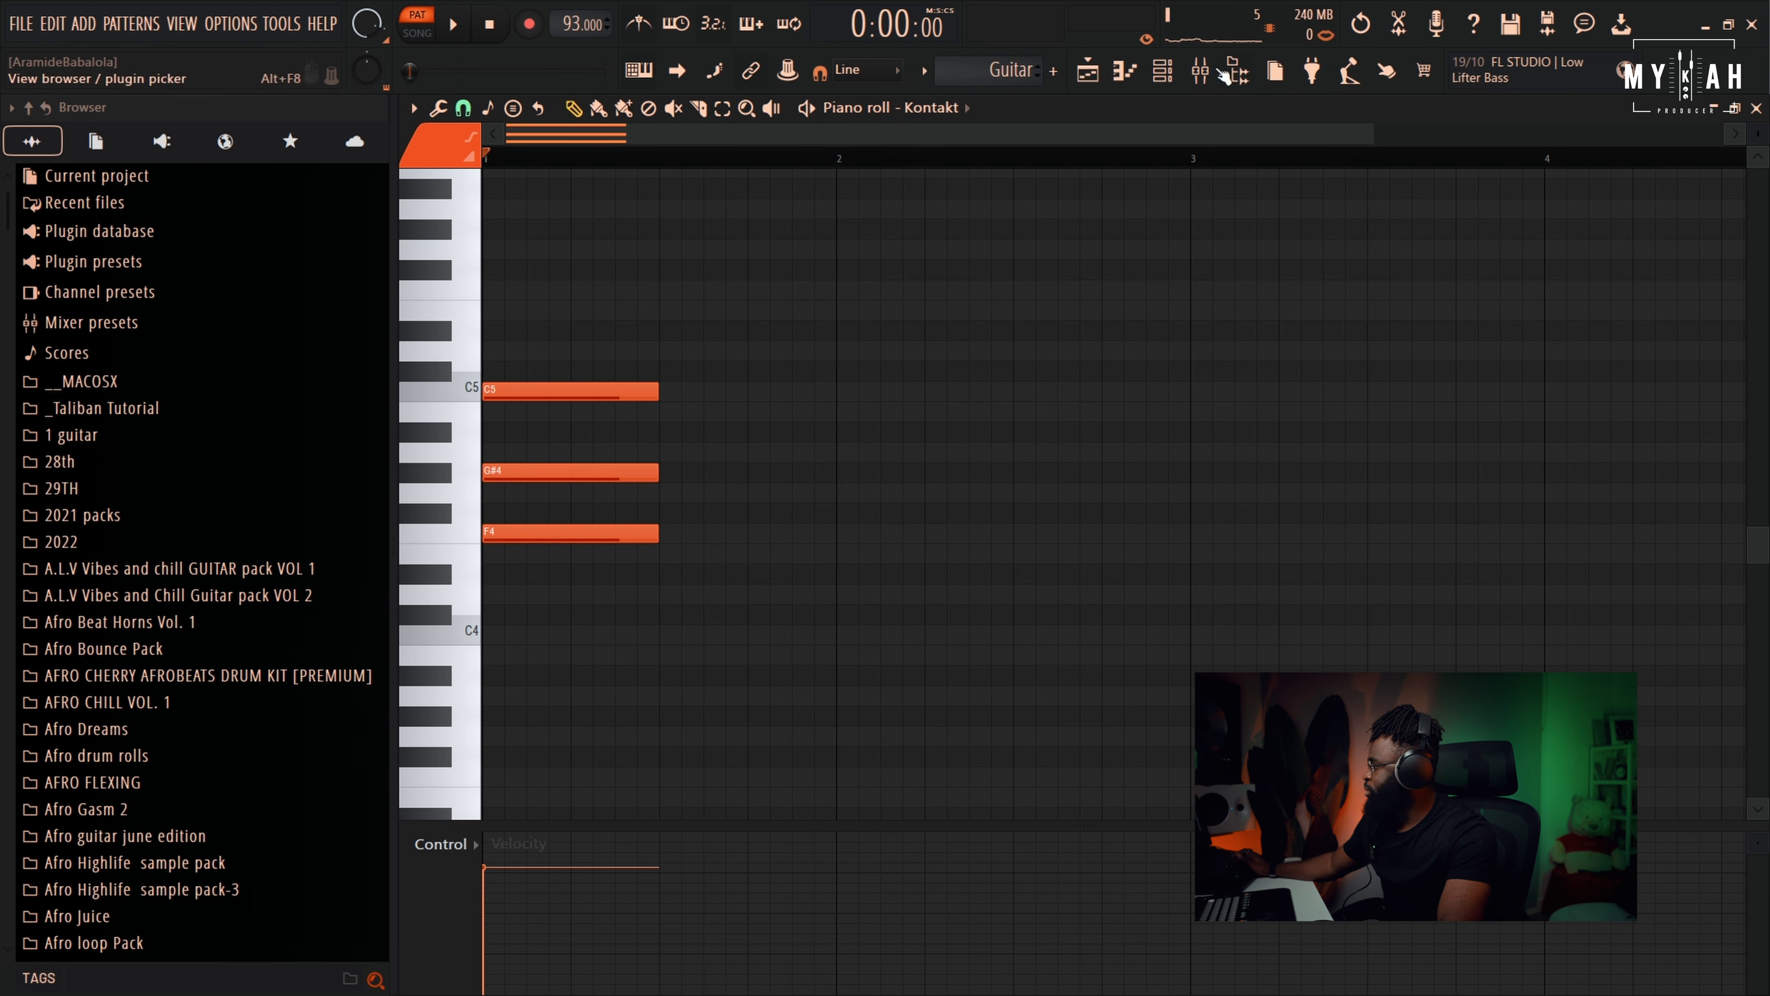
Delete the G#4 note from the first chord and add D#5 and G5 above C5
{"action": "right_click", "coordinate": [537, 473]}
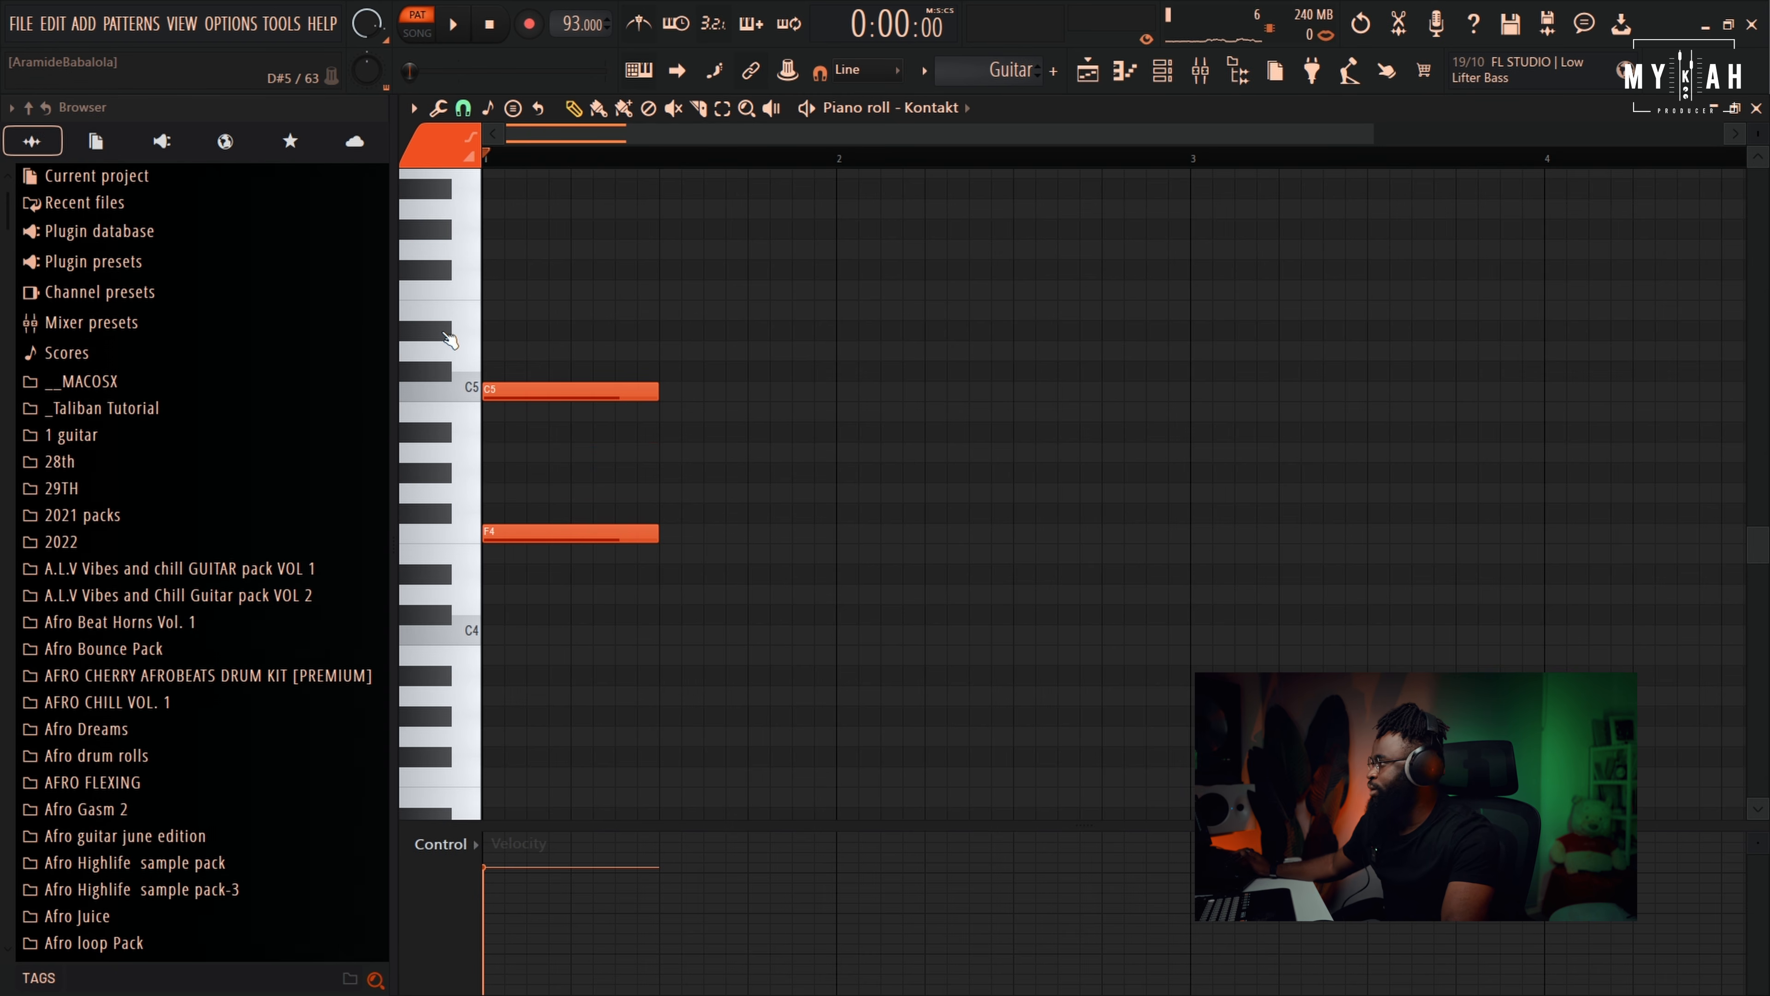
{"action": "left_click", "coordinate": [523, 335]}
{"action": "scroll", "coordinate": [592, 363], "scroll_direction": "up", "scroll_amount": 2}
{"action": "left_click", "coordinate": [550, 370]}
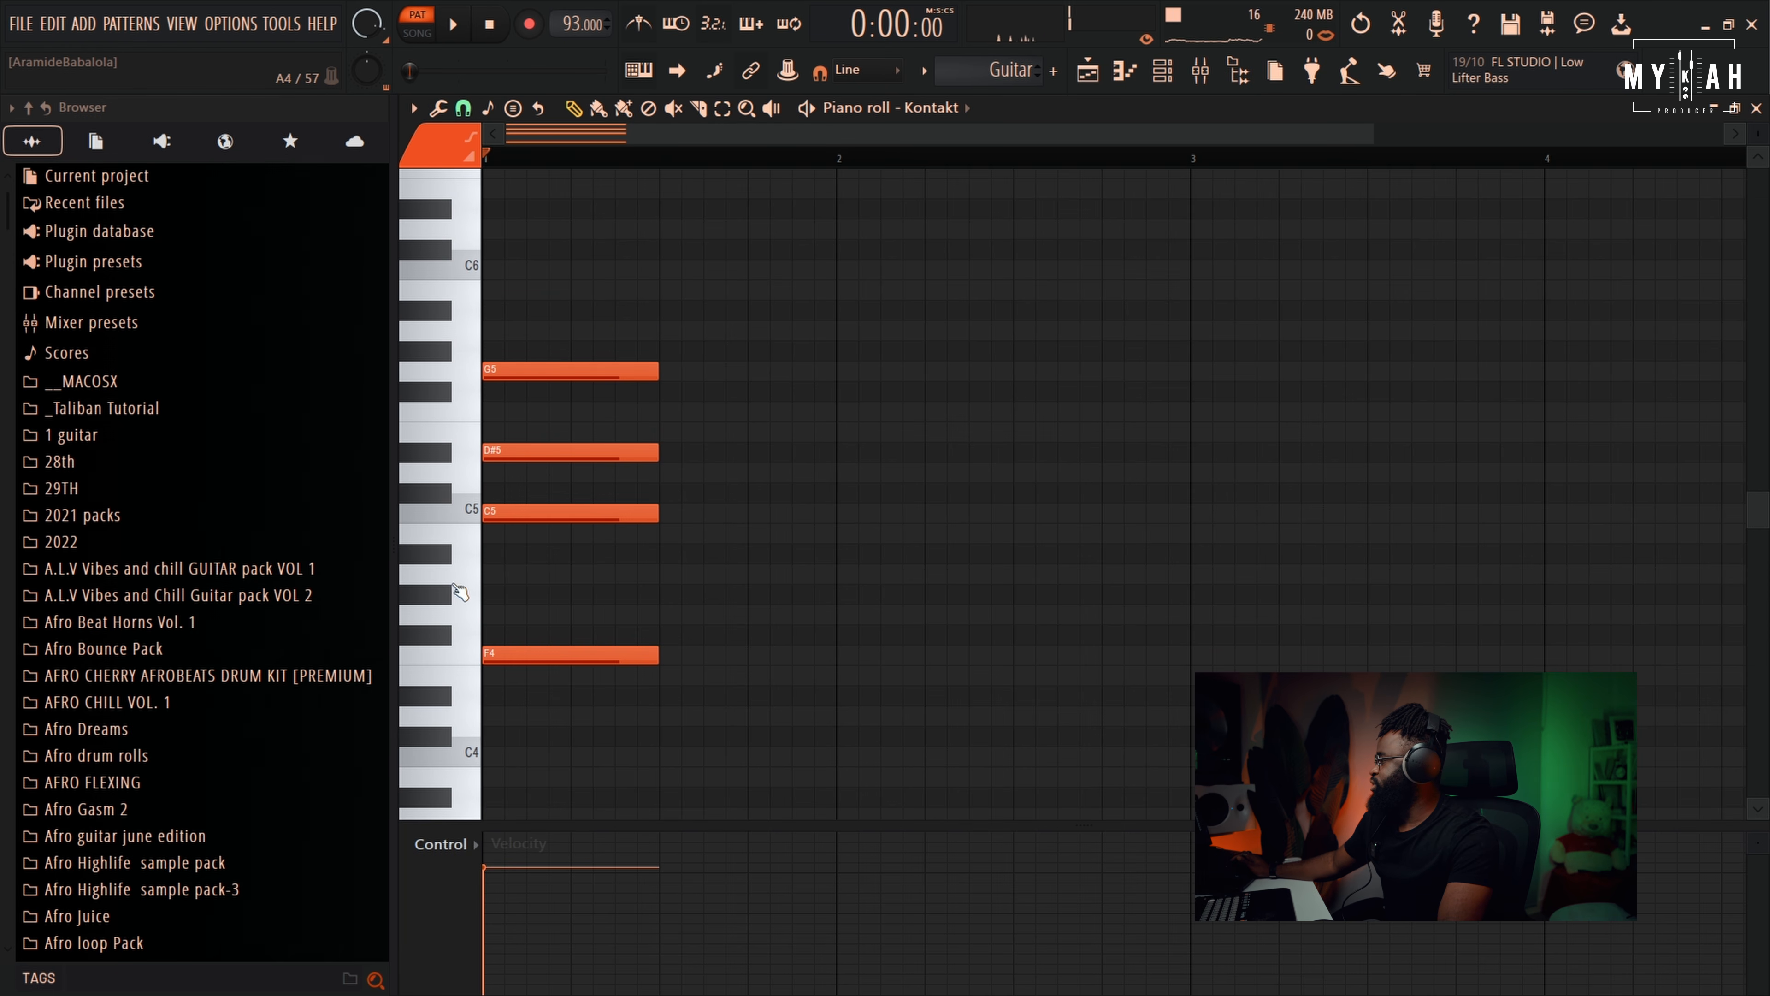
Add a G#4 note to the first chord, raise it an octave to G#5, and play the chord
{"action": "left_click", "coordinate": [516, 594]}
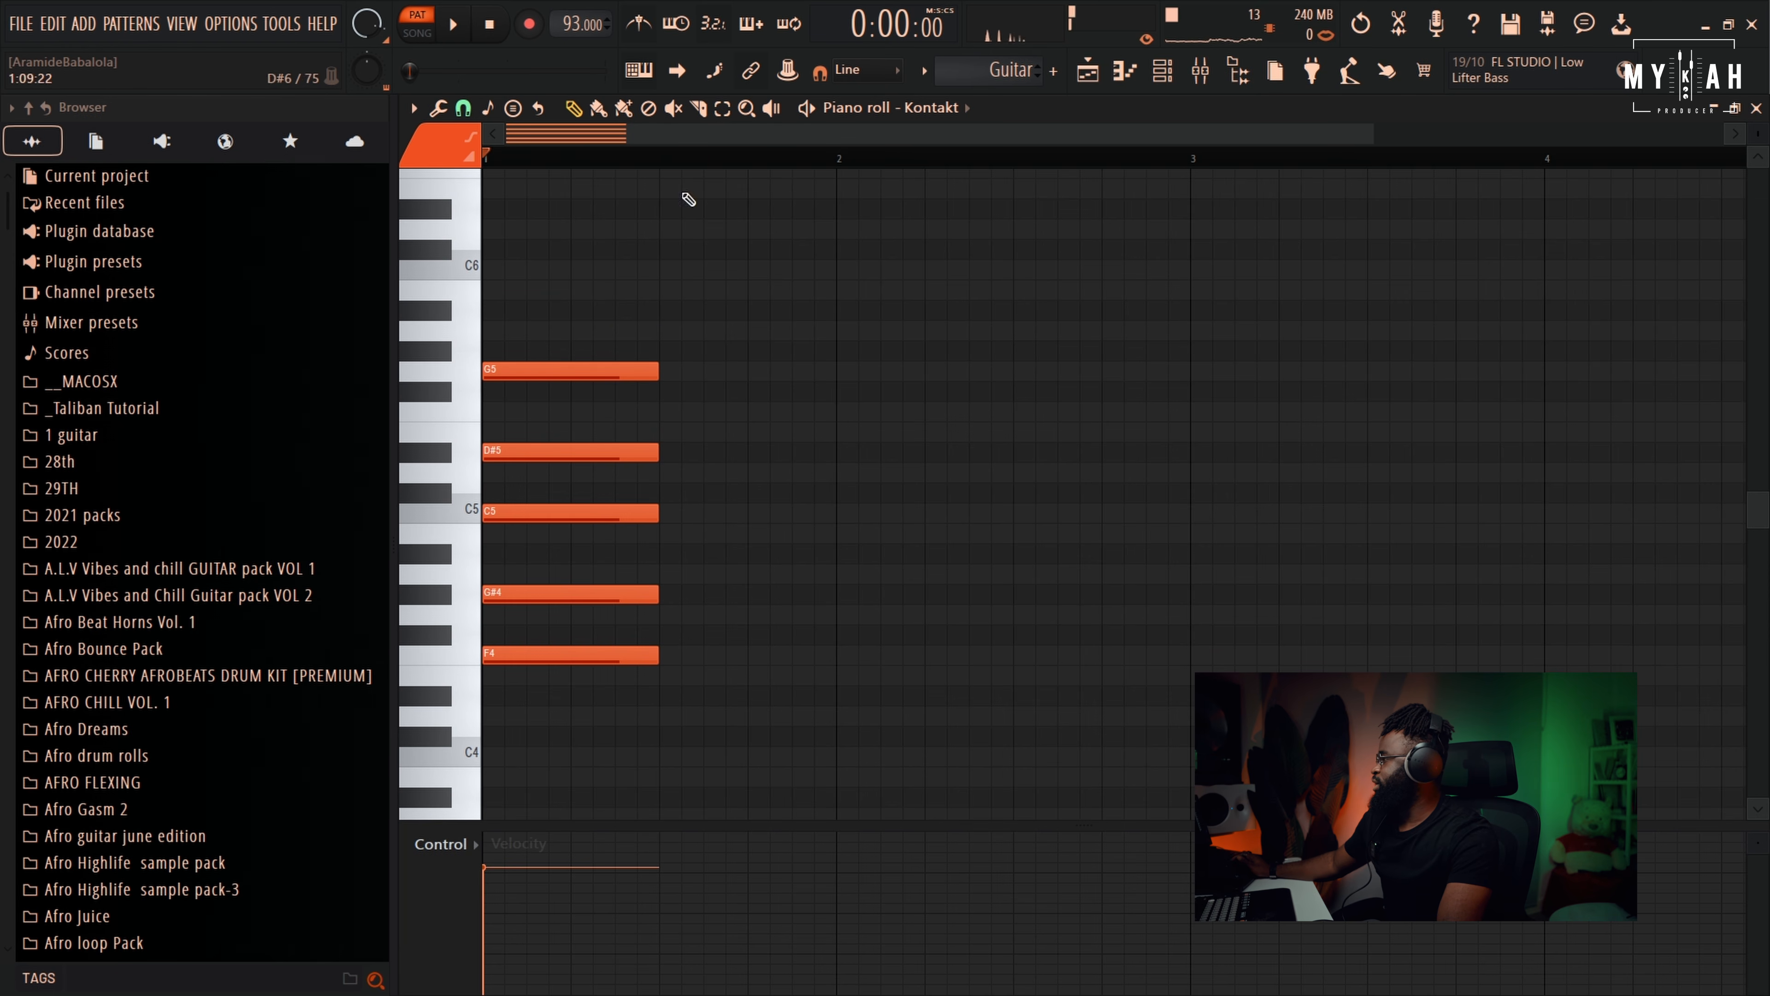
{"action": "left_click_drag", "start_coordinate": [652, 608], "coordinate": [631, 553]}
{"action": "key", "text": "ctrl+Up"}
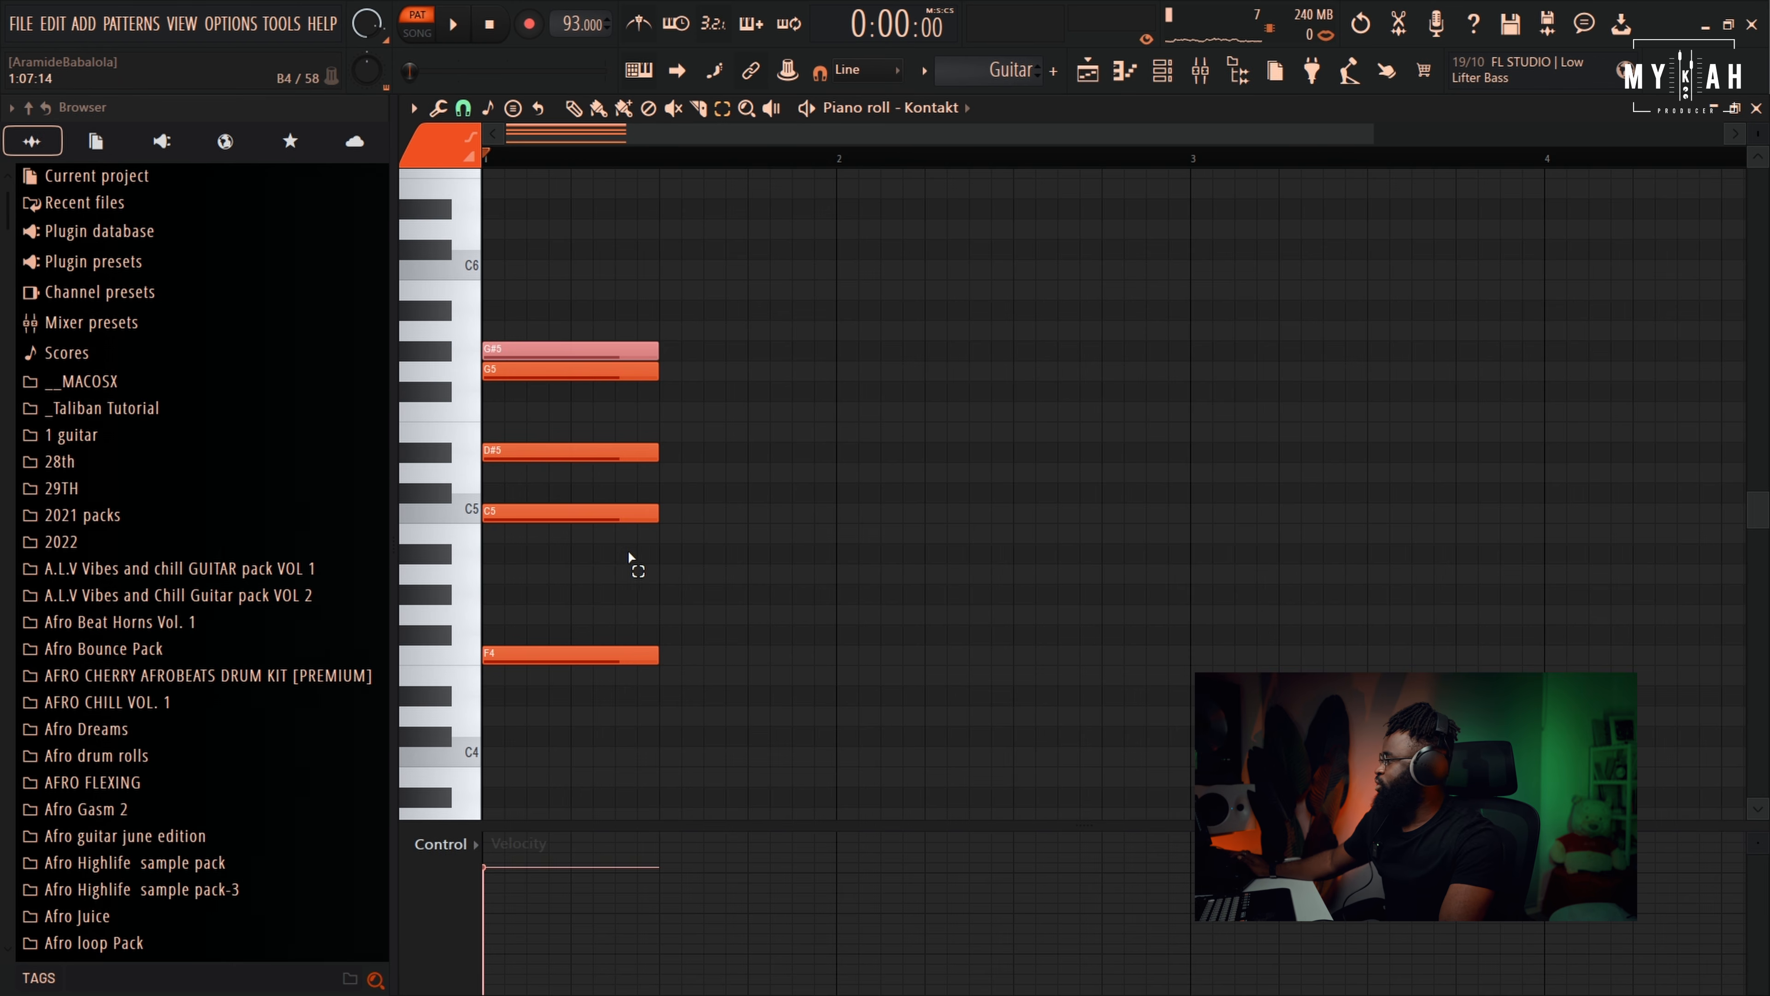
{"action": "key", "text": "space"}
{"action": "key", "text": "space"}
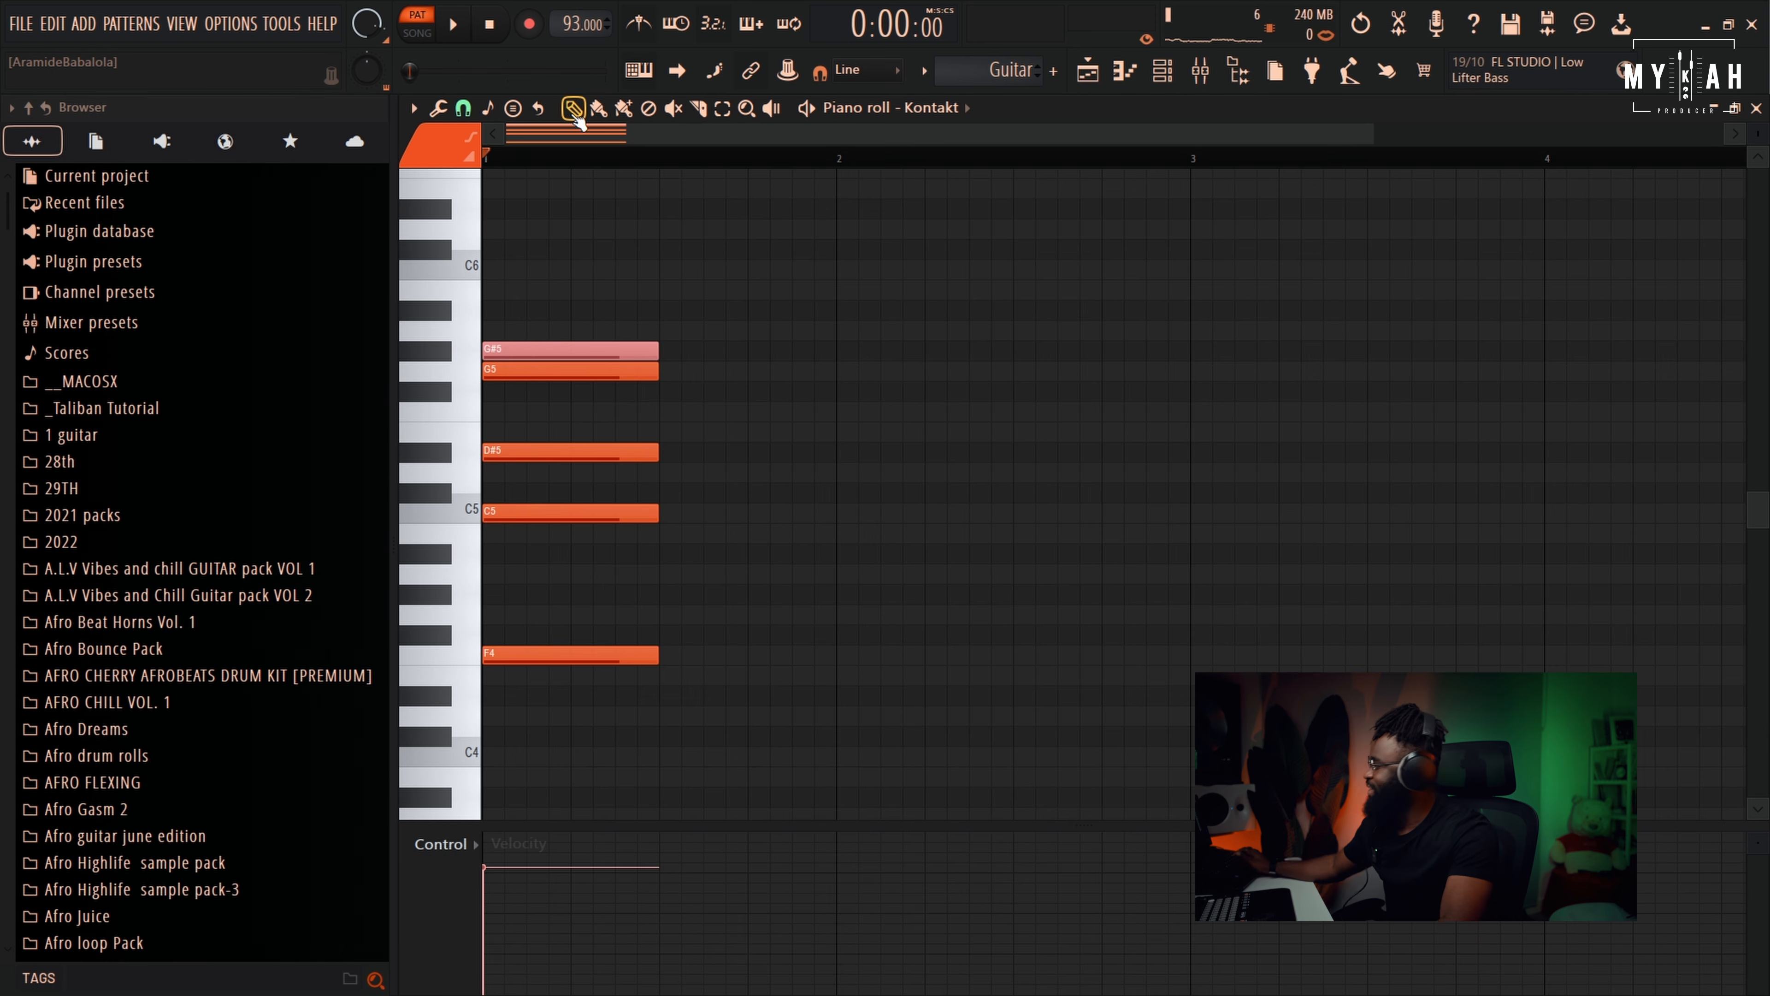
Shorten the first chord to six steps, fill the rest of bar 1 with a C4, D#4 and G4 chord, and audition it
{"action": "left_click", "coordinate": [486, 656]}
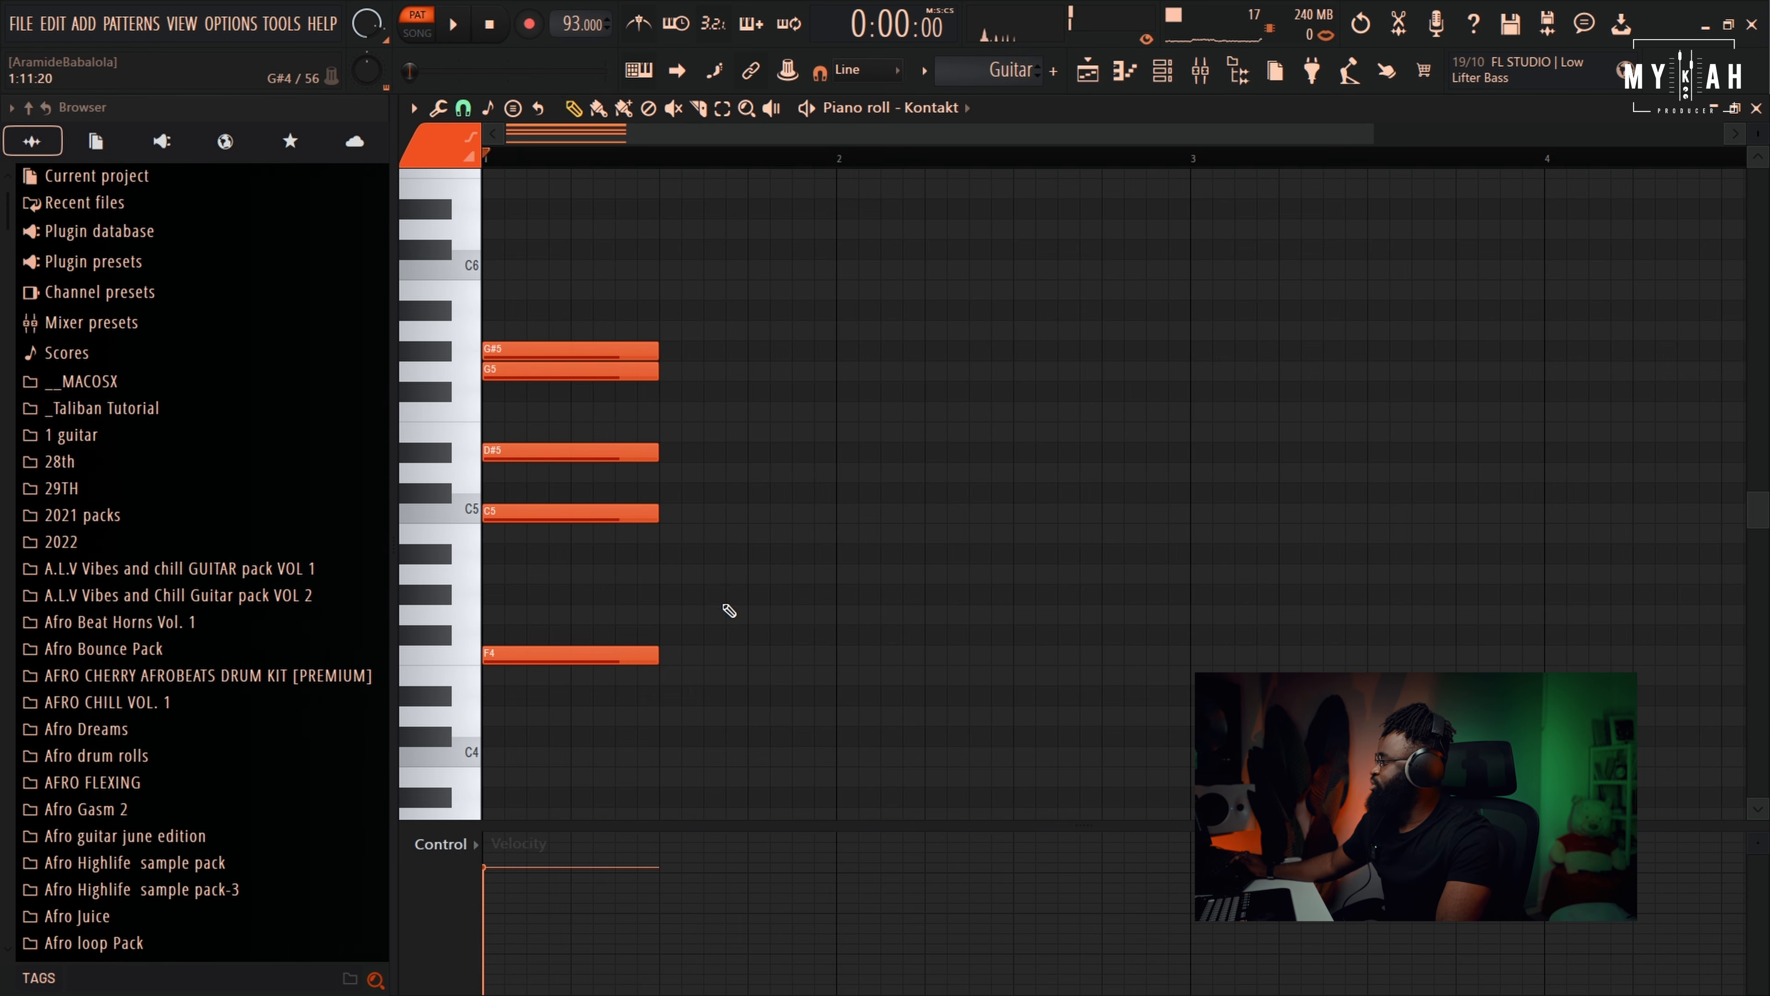
{"action": "mouse_move", "coordinate": [619, 719]}
{"action": "left_mouse_down"}
{"action": "mouse_move", "coordinate": [593, 704]}
{"action": "mouse_move", "coordinate": [624, 678]}
{"action": "mouse_move", "coordinate": [615, 780]}
{"action": "mouse_move", "coordinate": [613, 753]}
{"action": "left_mouse_up"}
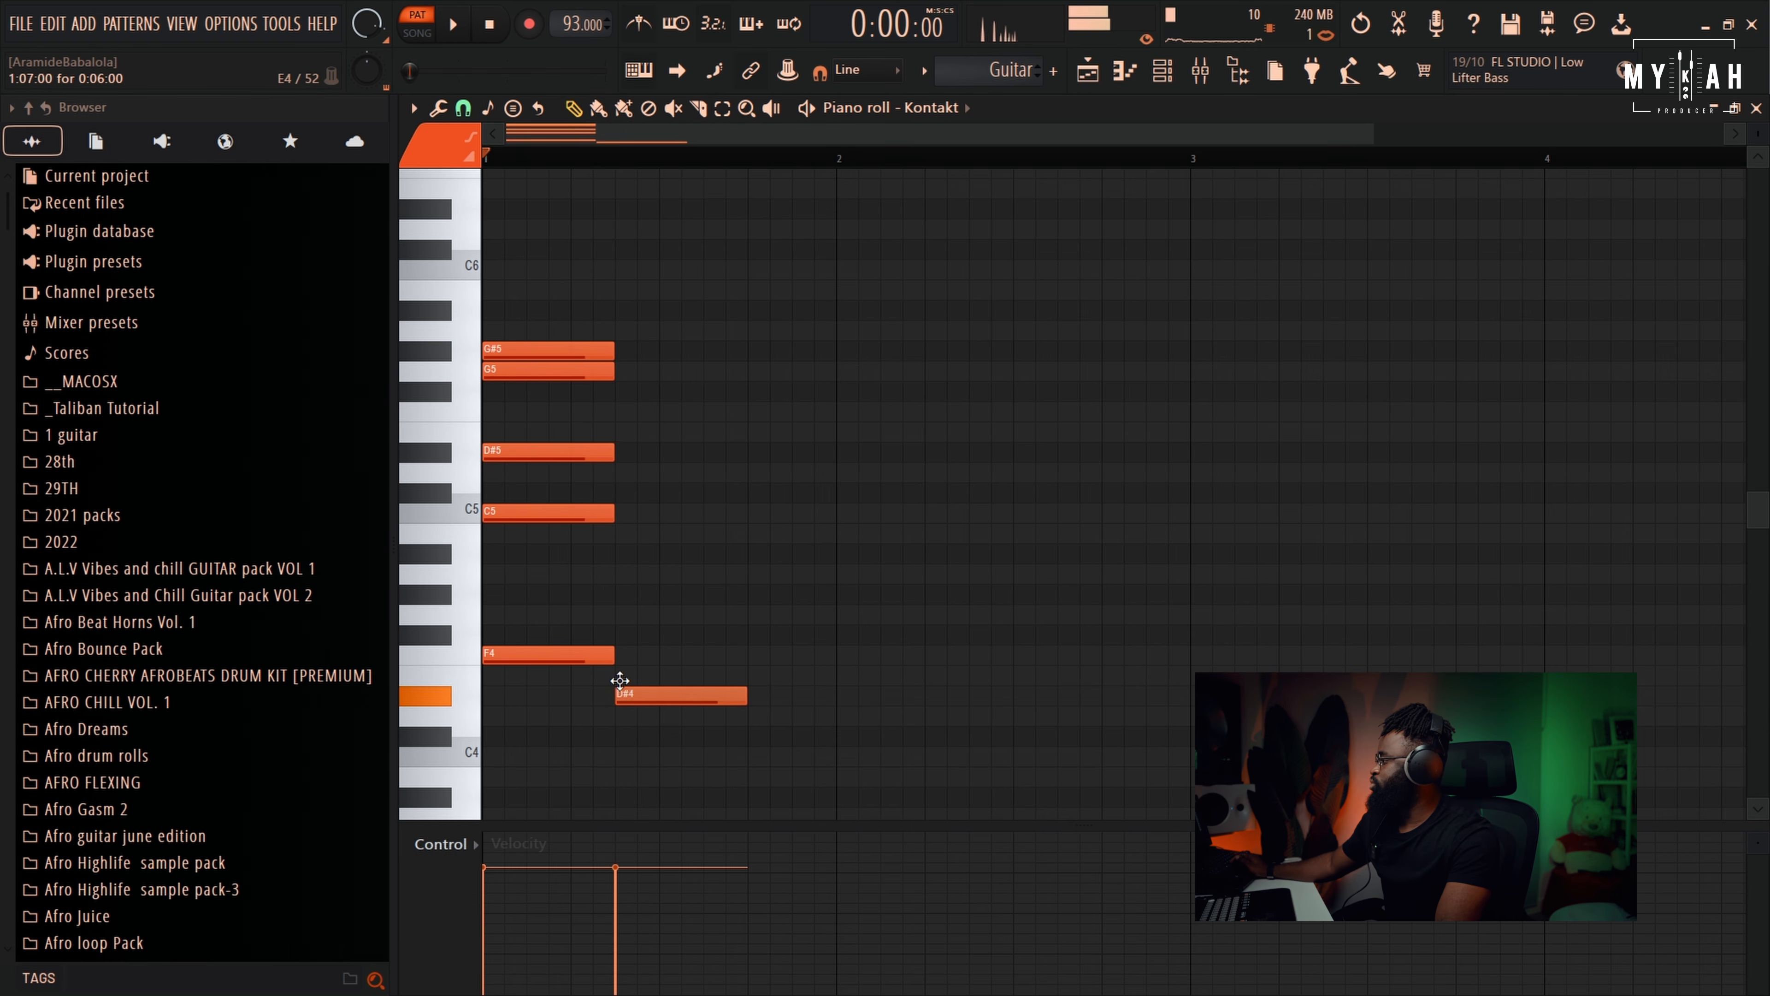
{"action": "left_click_drag", "start_coordinate": [744, 759], "coordinate": [819, 767]}
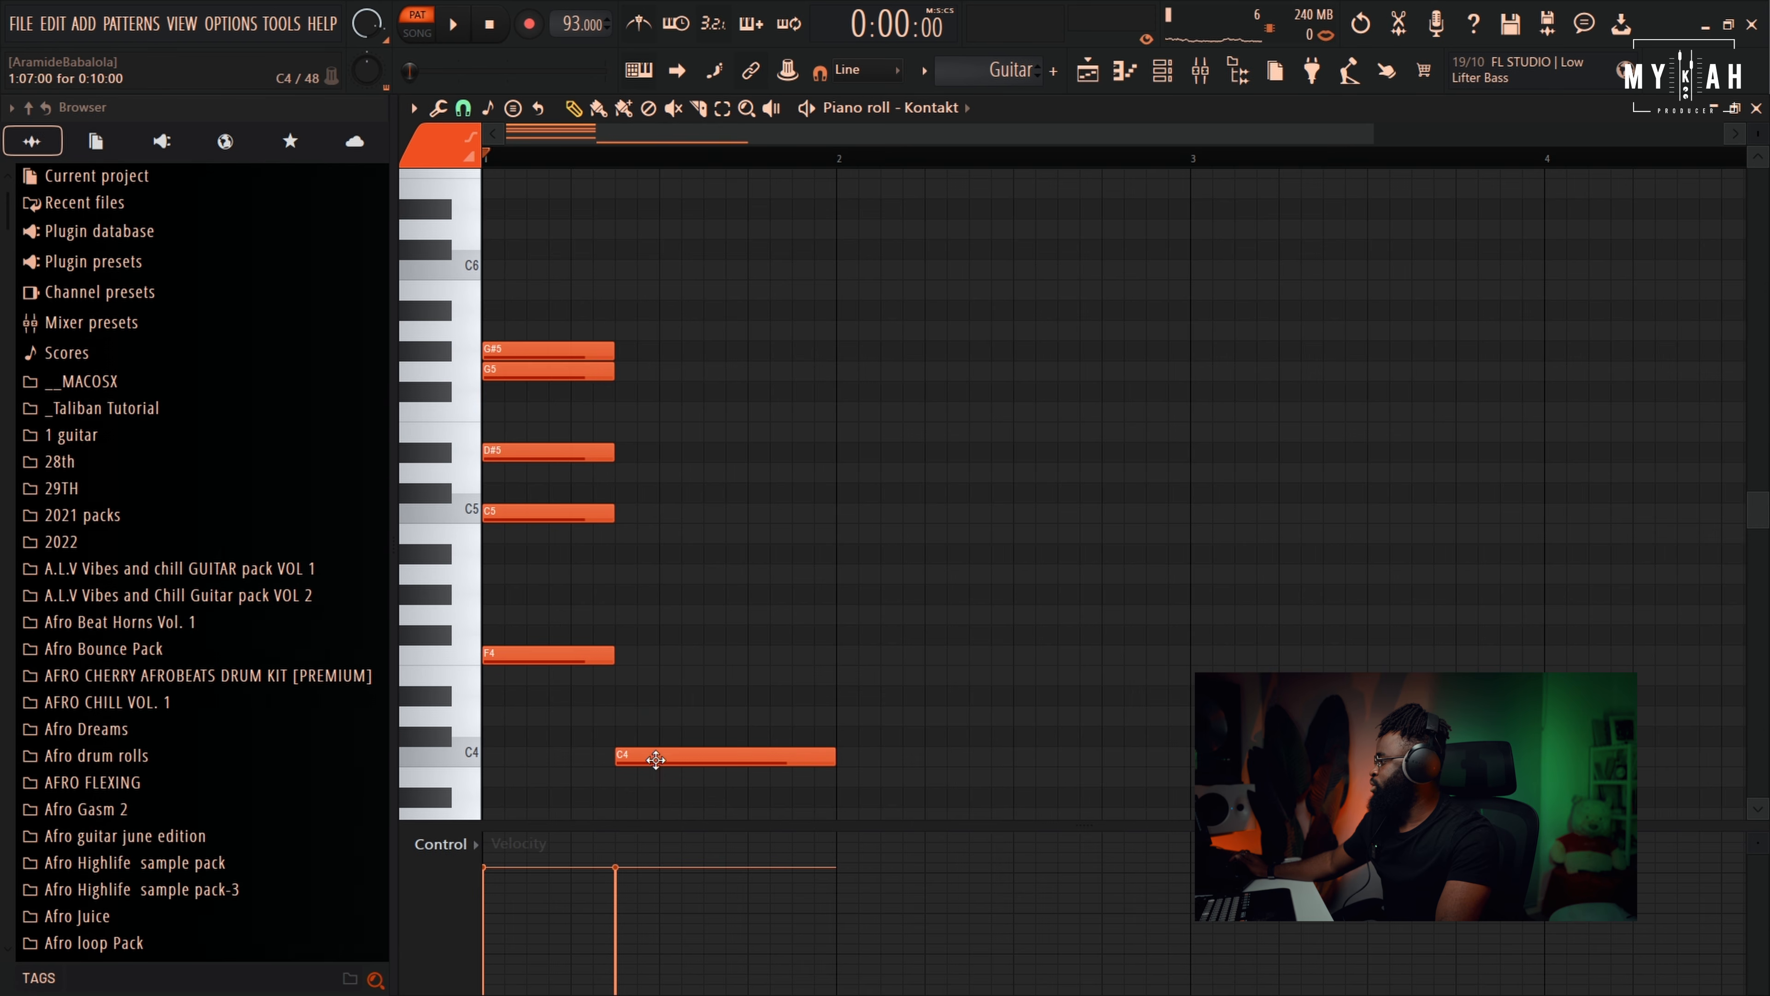
{"action": "mouse_move", "coordinate": [616, 717]}
{"action": "left_mouse_down"}
{"action": "mouse_move", "coordinate": [601, 680]}
{"action": "mouse_move", "coordinate": [619, 682]}
{"action": "mouse_move", "coordinate": [629, 608]}
{"action": "left_mouse_up"}
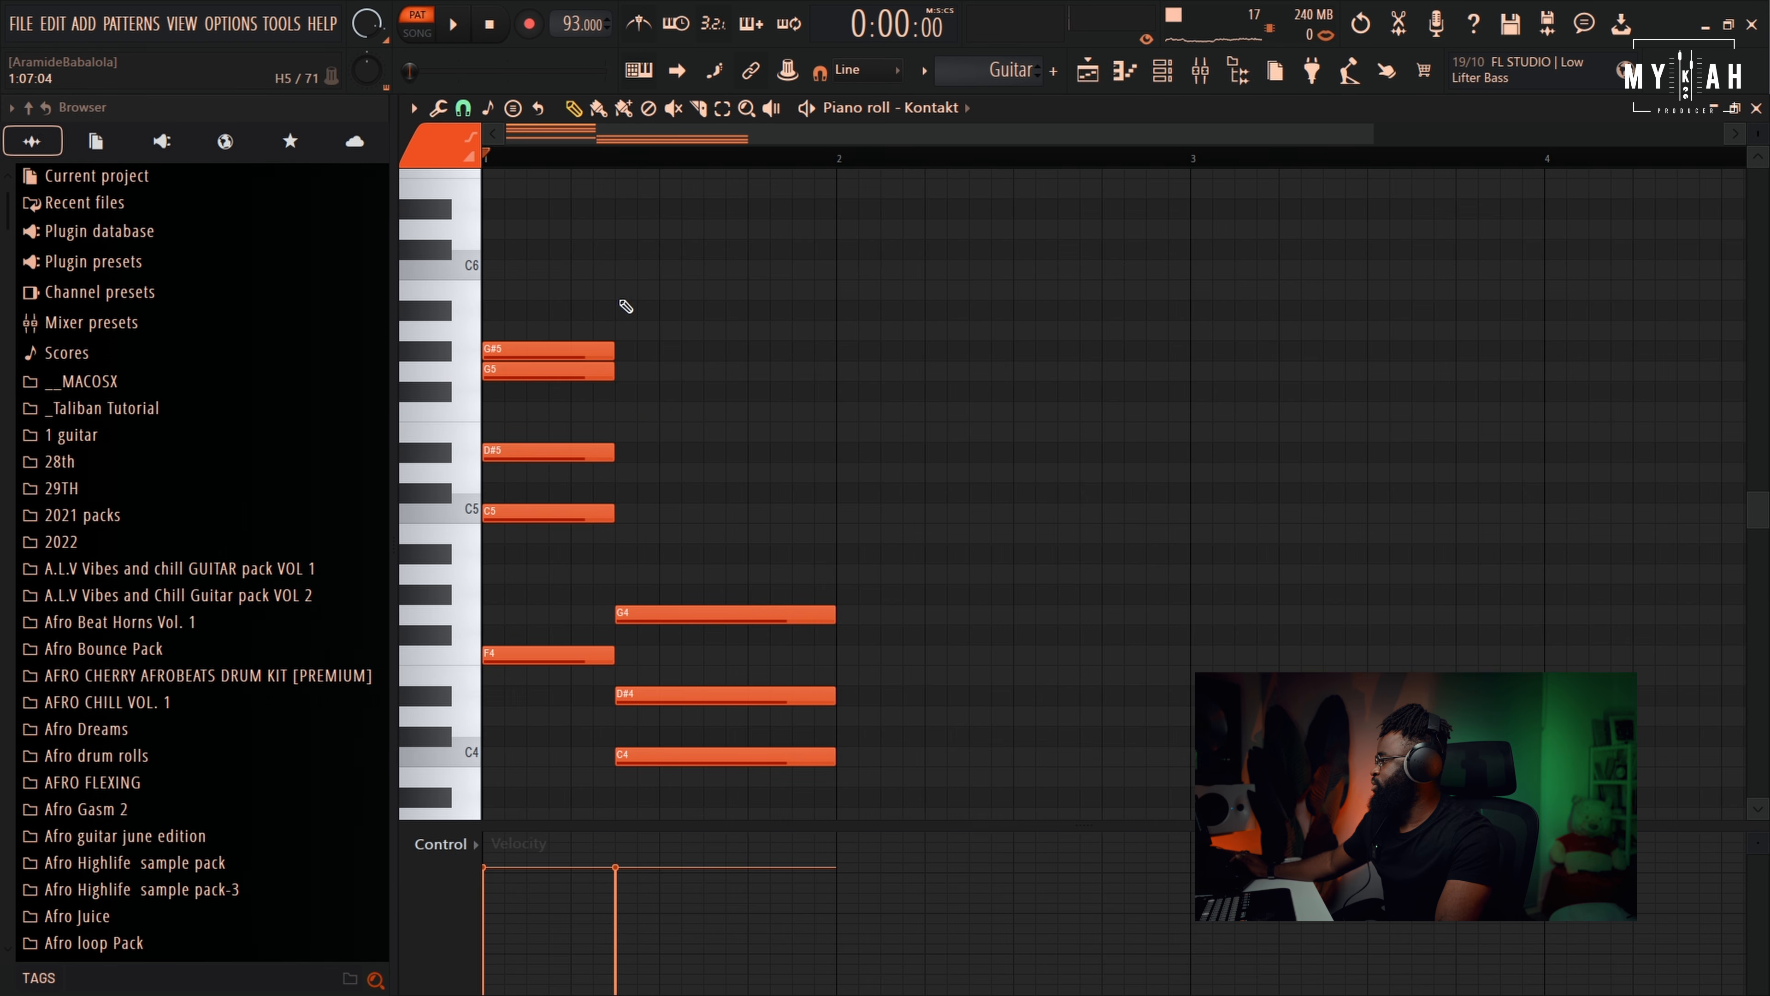
{"action": "left_click", "coordinate": [626, 162]}
{"action": "key", "text": "space"}
{"action": "key", "text": "space"}
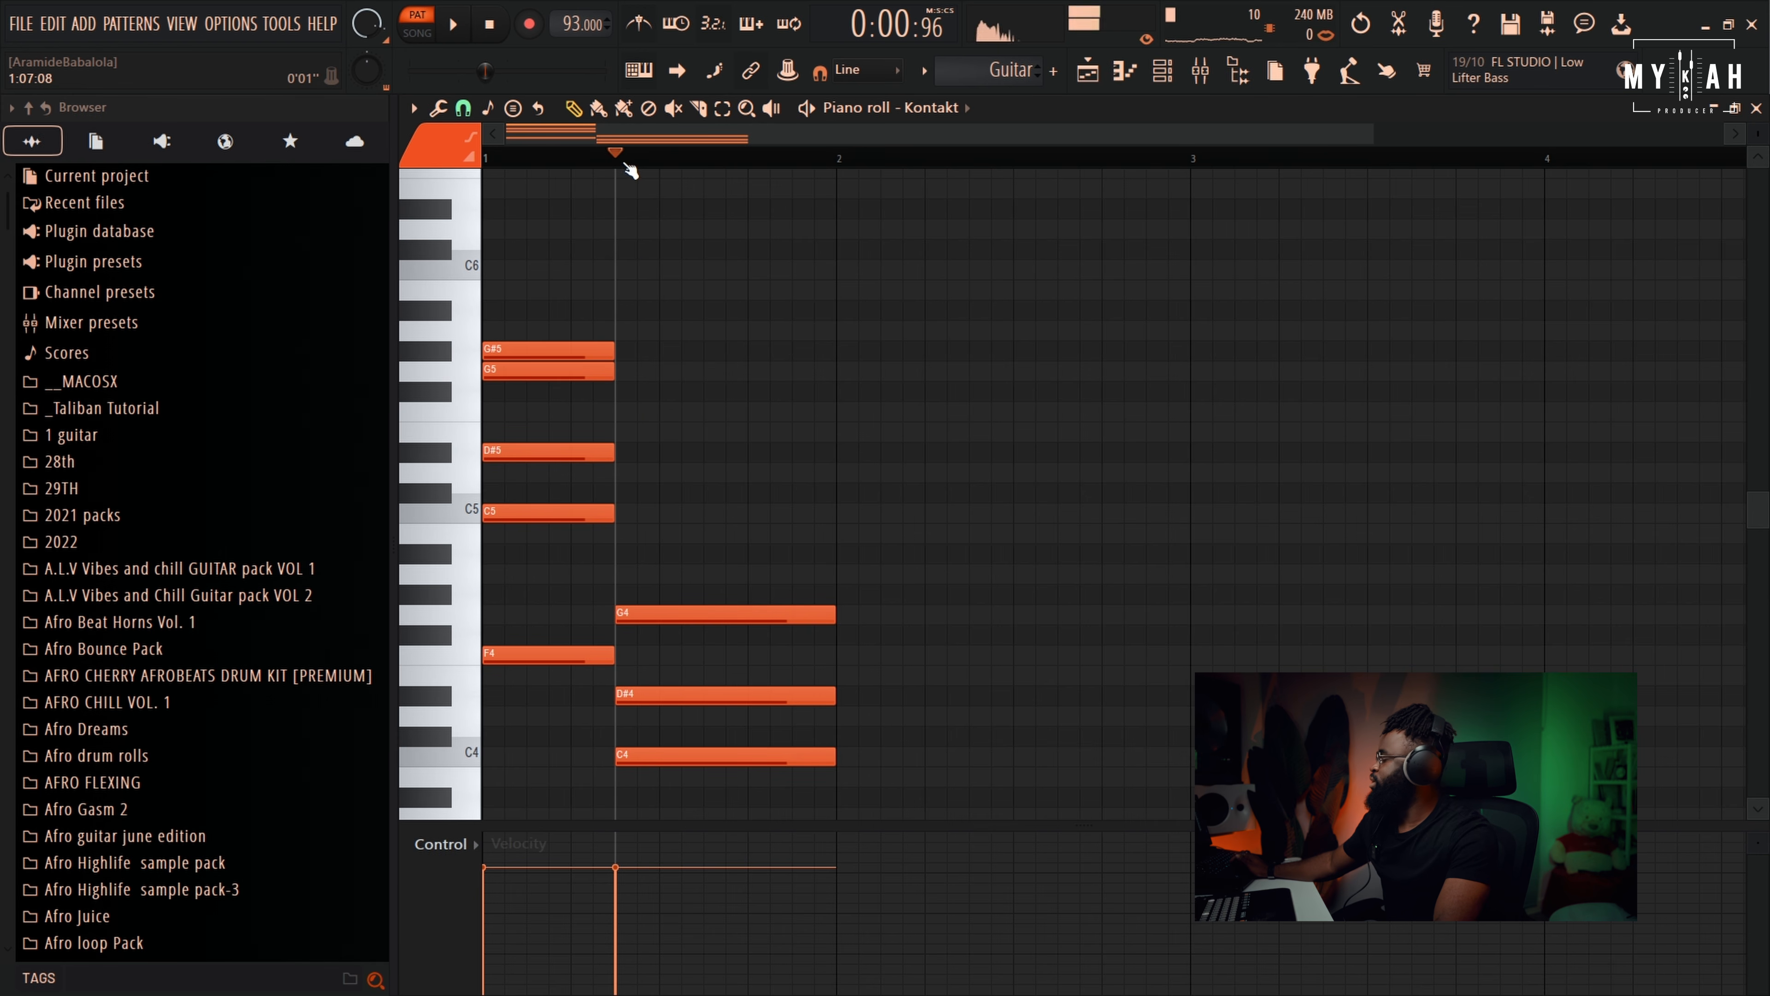
Replace D#4 in the second chord with B4 and D#5, matching the chord's length, and play it back
{"action": "right_click", "coordinate": [677, 704]}
{"action": "left_click_drag", "start_coordinate": [672, 554], "coordinate": [633, 560]}
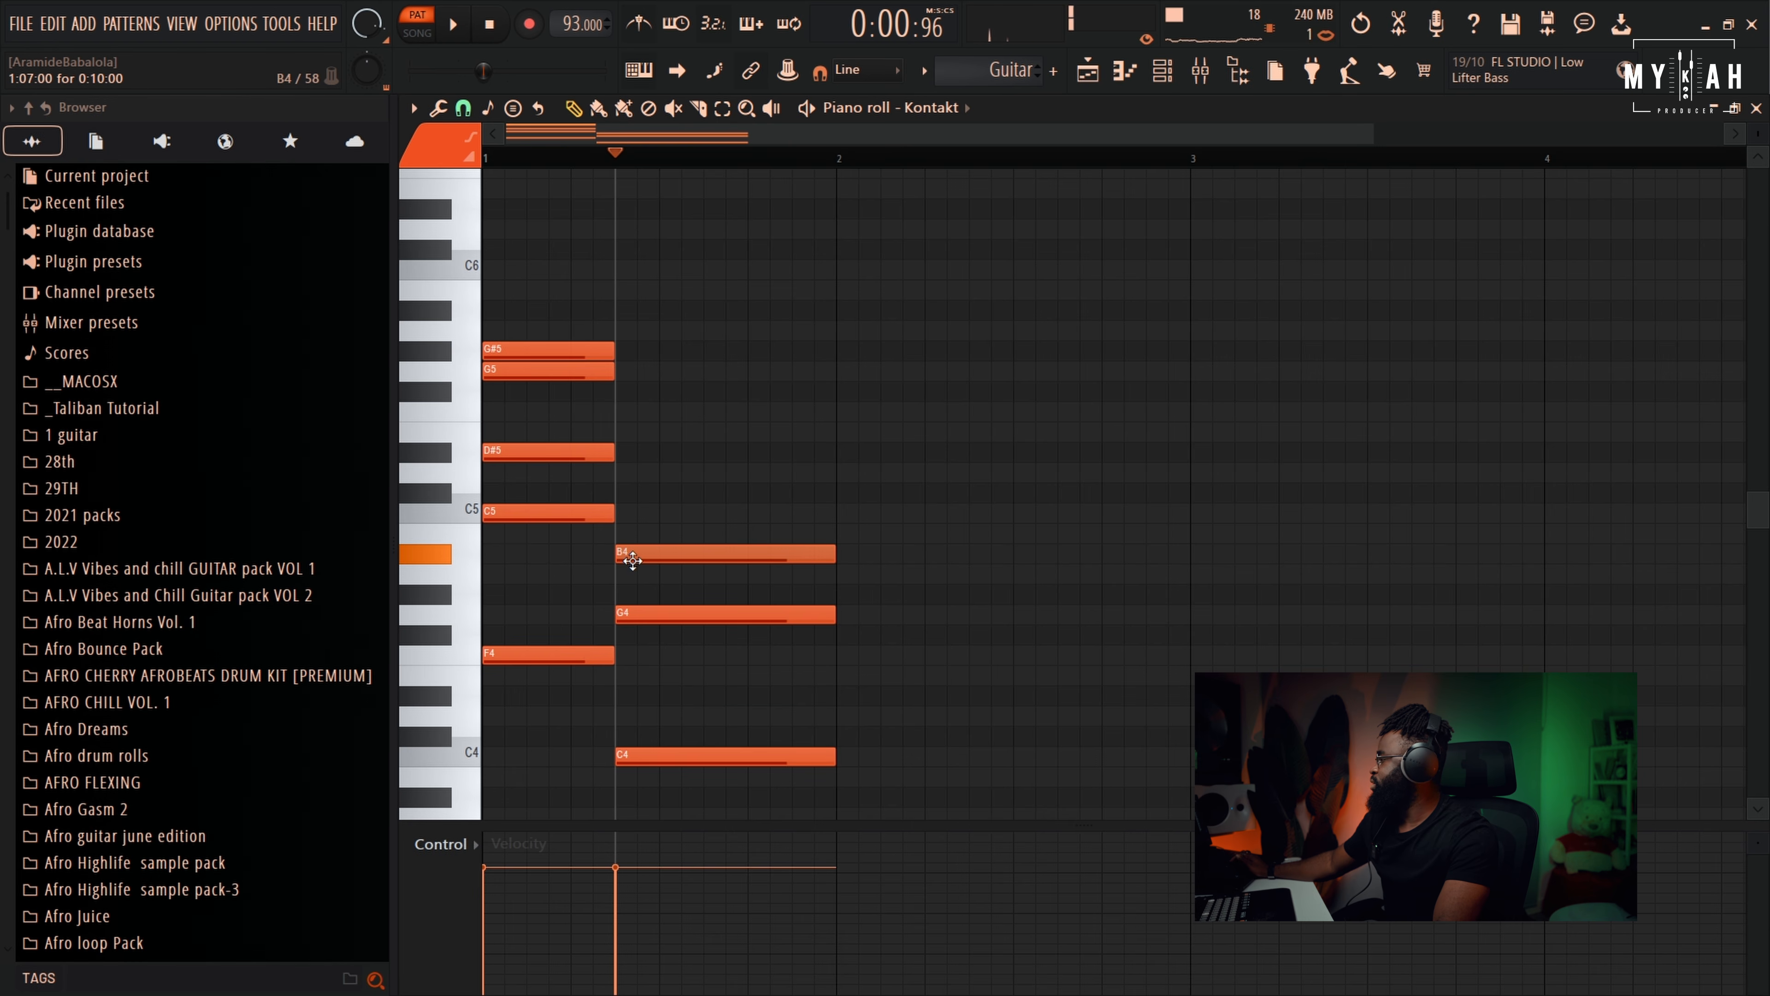
{"action": "mouse_move", "coordinate": [712, 451]}
{"action": "left_mouse_down"}
{"action": "mouse_move", "coordinate": [634, 451]}
{"action": "mouse_move", "coordinate": [689, 455]}
{"action": "left_mouse_up"}
{"action": "key", "text": "space"}
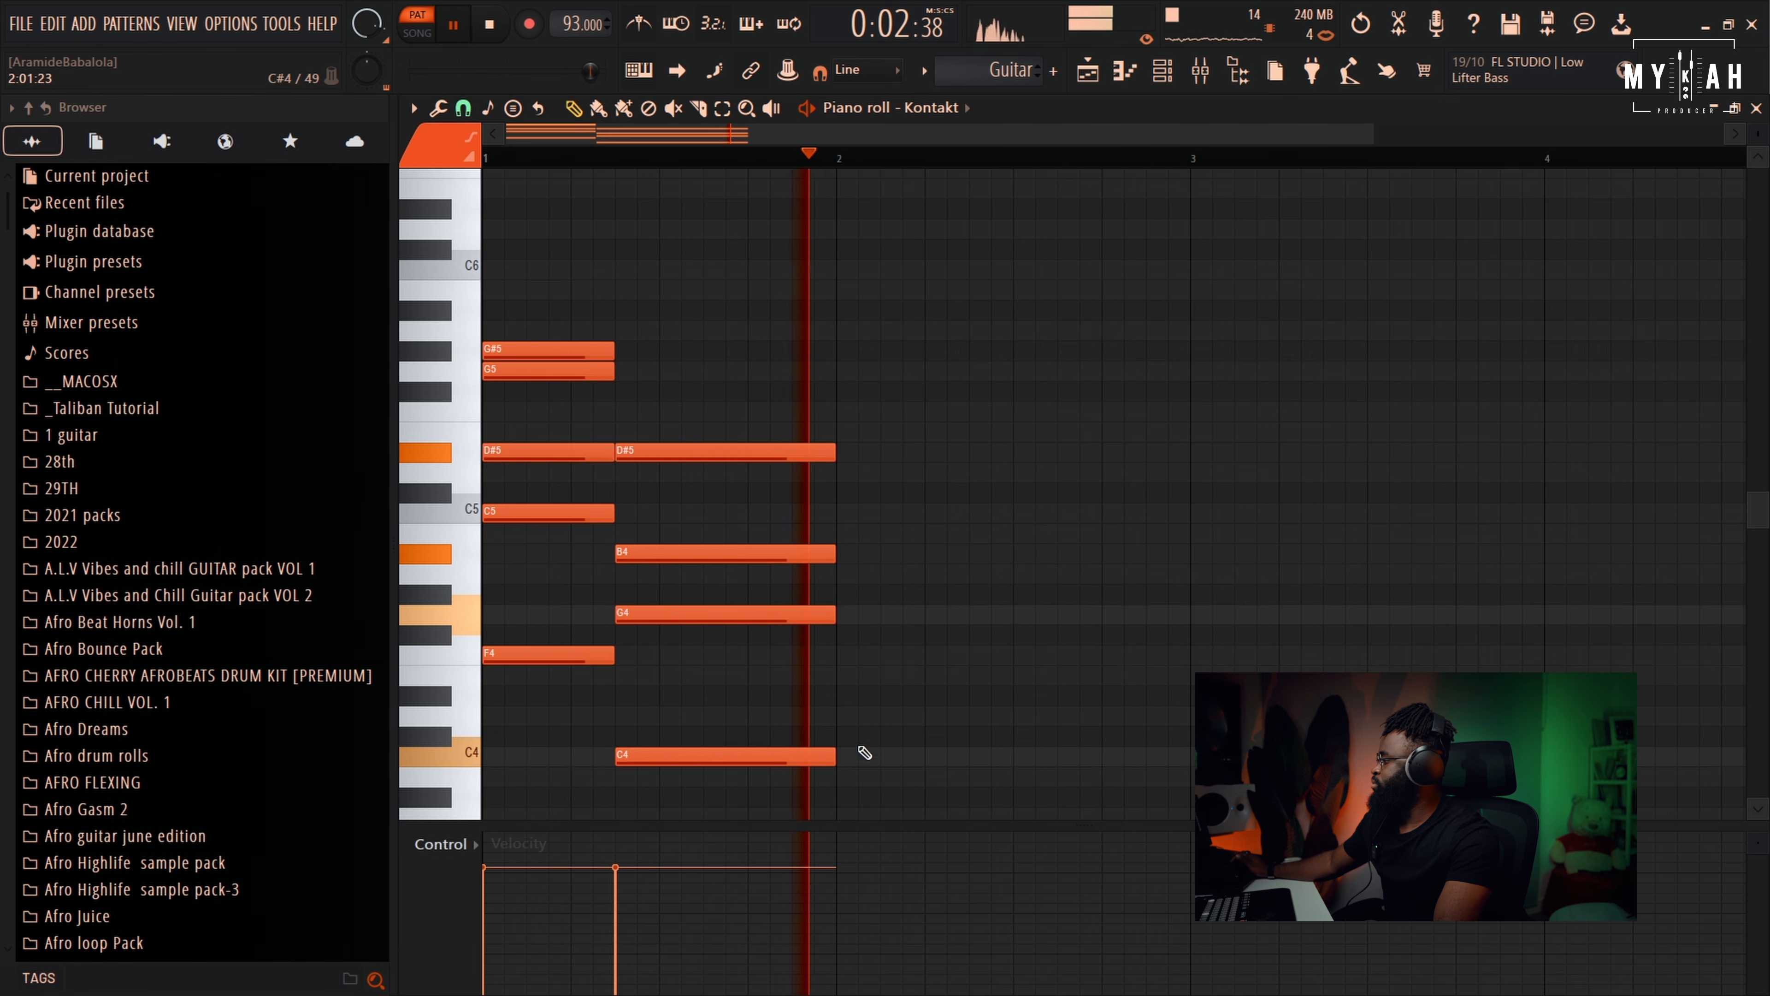
{"action": "key", "text": "space"}
Duplicate the first chord to the start of bar 2 and transpose the copy down seven semitones
{"action": "left_click_drag", "start_coordinate": [534, 669], "coordinate": [556, 280]}
{"action": "left_click", "coordinate": [573, 107]}
{"action": "key", "text": "ctrl+b"}
{"action": "key", "text": "shift+Down"}
{"action": "key", "text": "shift+Down"}
{"action": "key", "text": "shift+Down"}
{"action": "key", "text": "shift+Down"}
{"action": "key", "text": "shift+Down"}
{"action": "key", "text": "shift+Down"}
{"action": "key", "text": "shift+Down"}
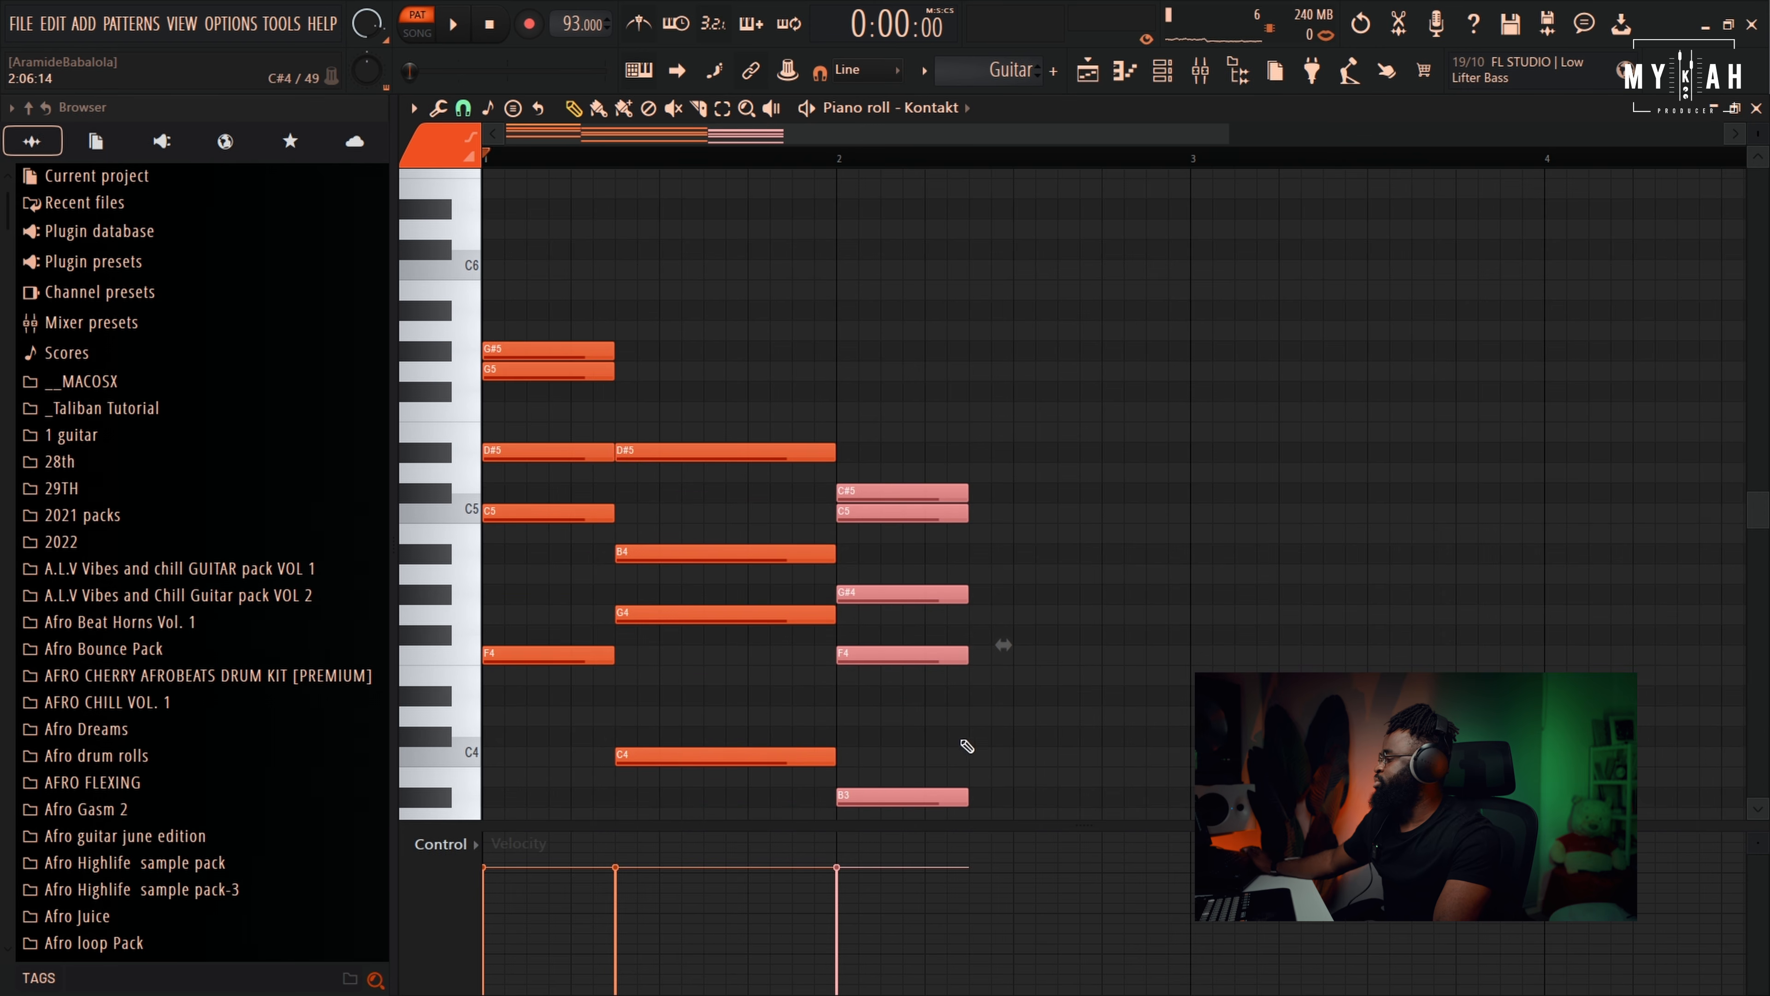
Copy the second chord of bar 1 to directly after the transposed chord in bar 2 and play the progression
{"action": "left_click_drag", "start_coordinate": [743, 280], "coordinate": [745, 638]}
{"action": "left_click_drag", "start_coordinate": [663, 330], "coordinate": [1019, 340]}
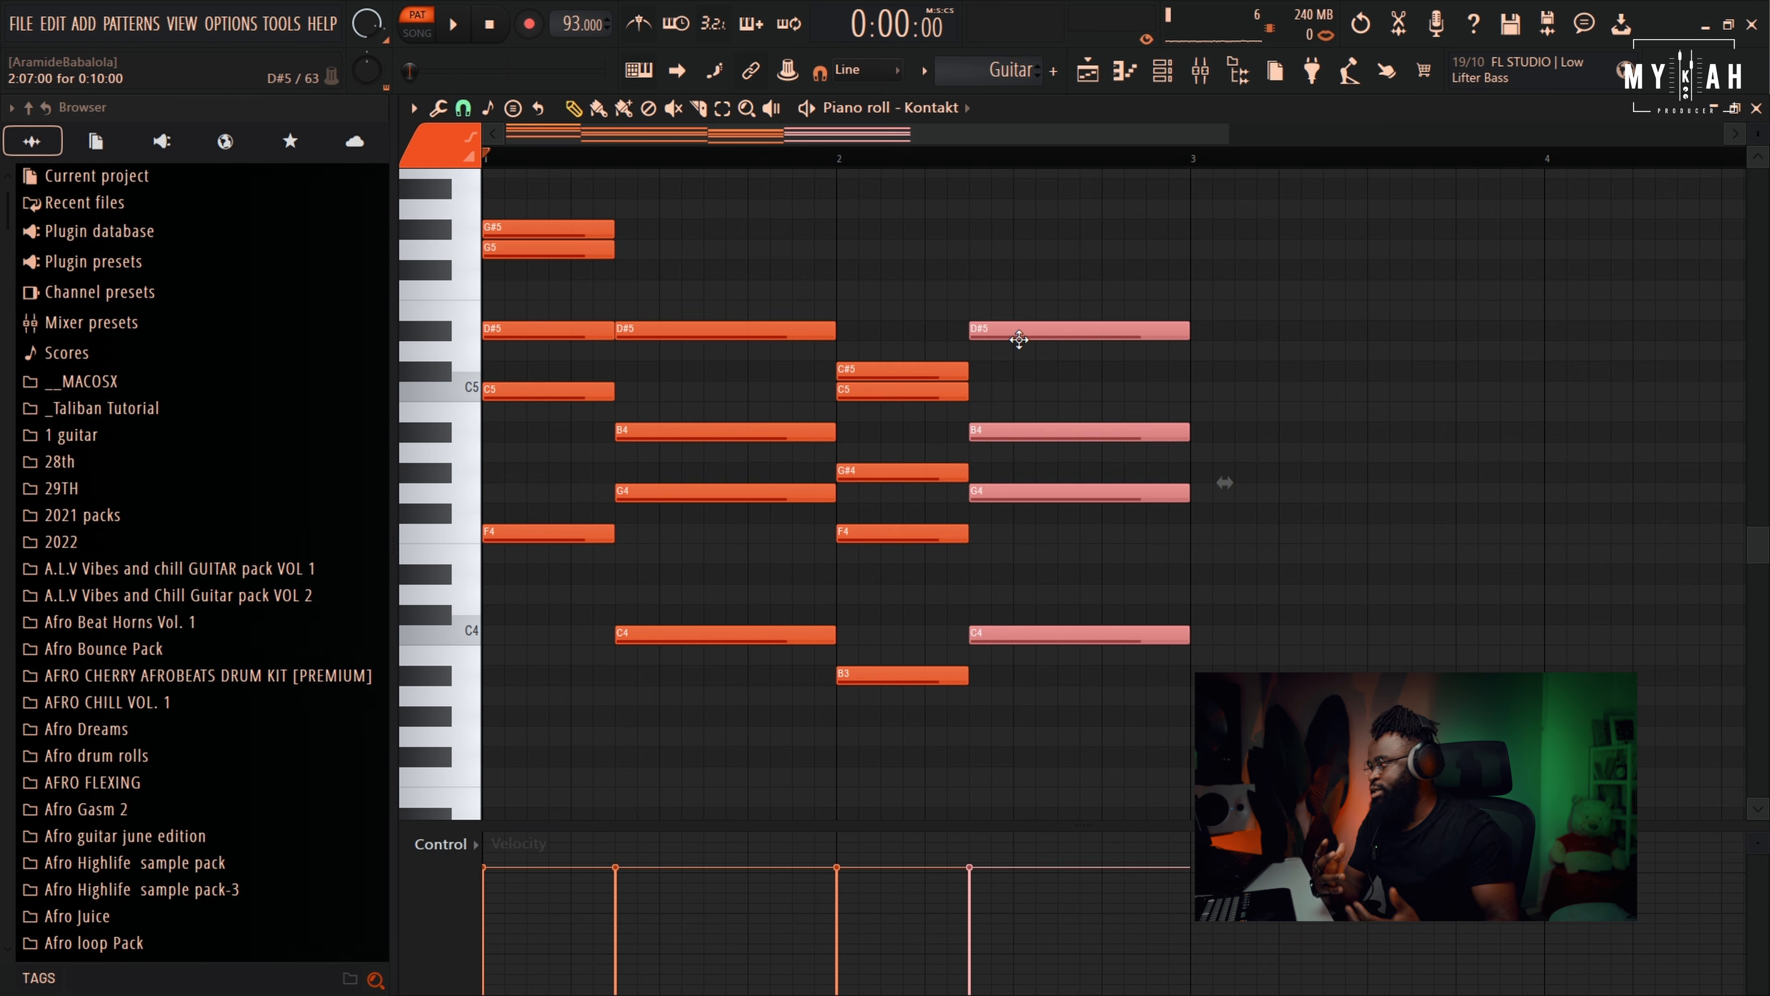
{"action": "left_click_drag", "start_coordinate": [1018, 340], "coordinate": [1019, 339]}
{"action": "key", "text": "space"}
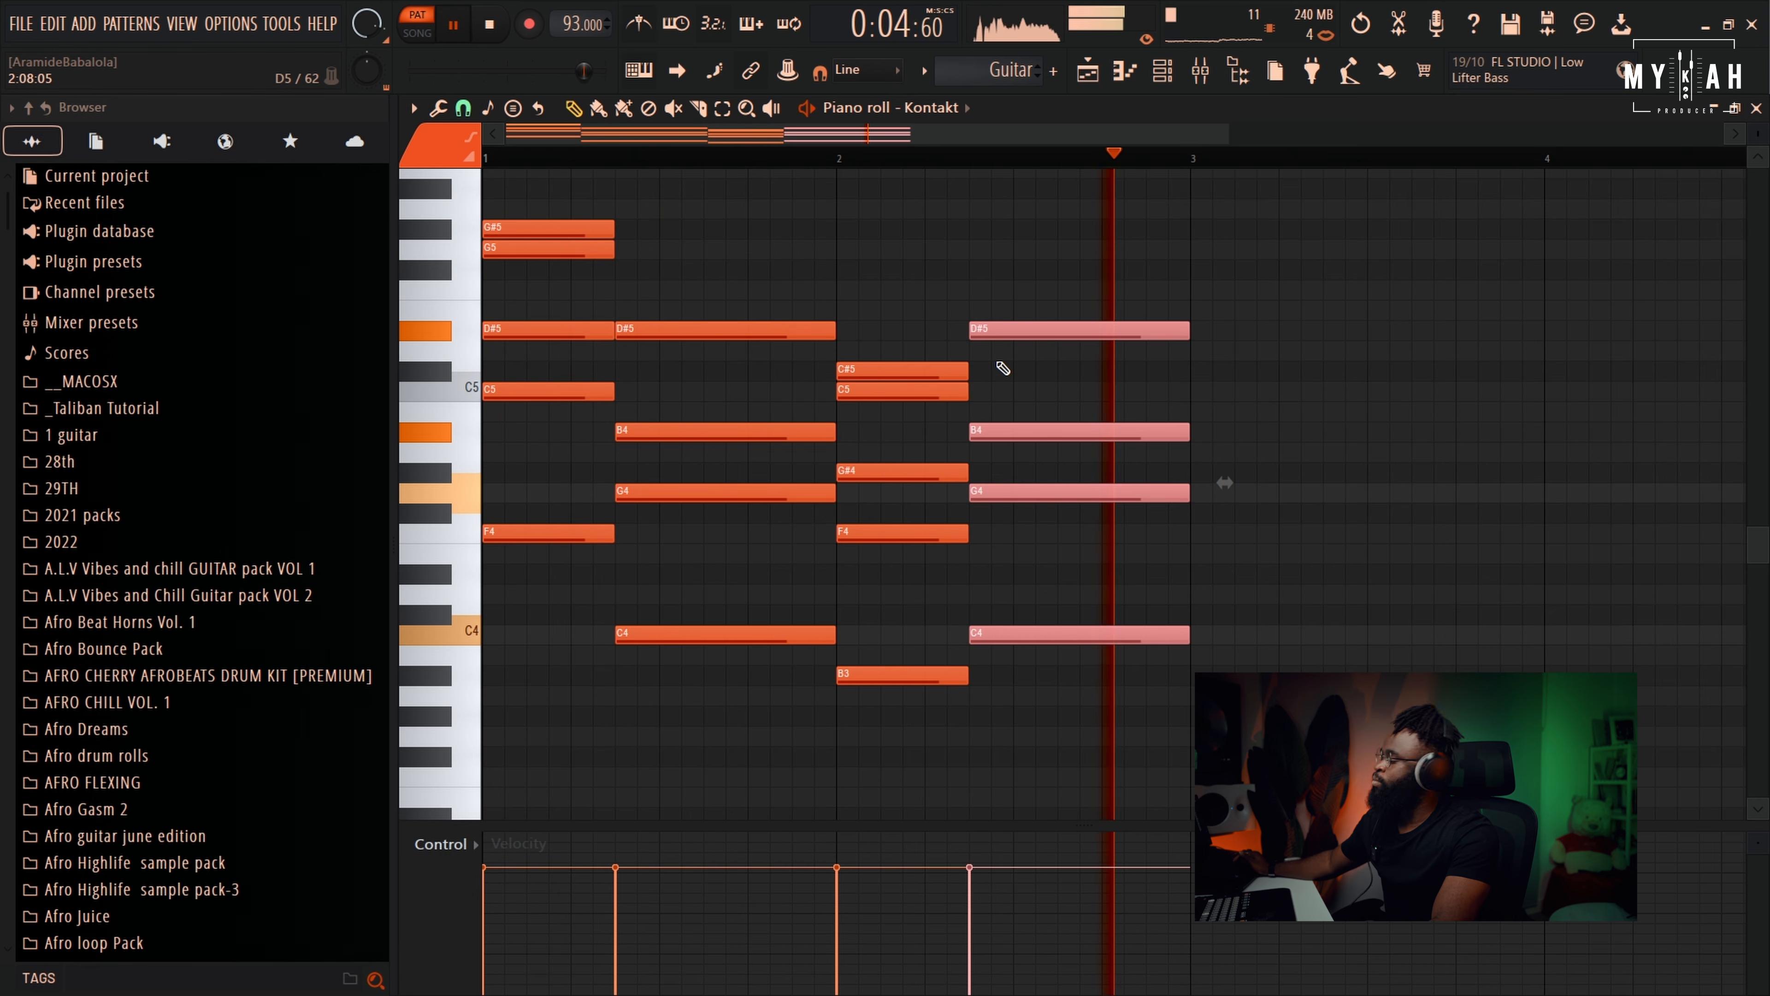
{"action": "key", "text": "space"}
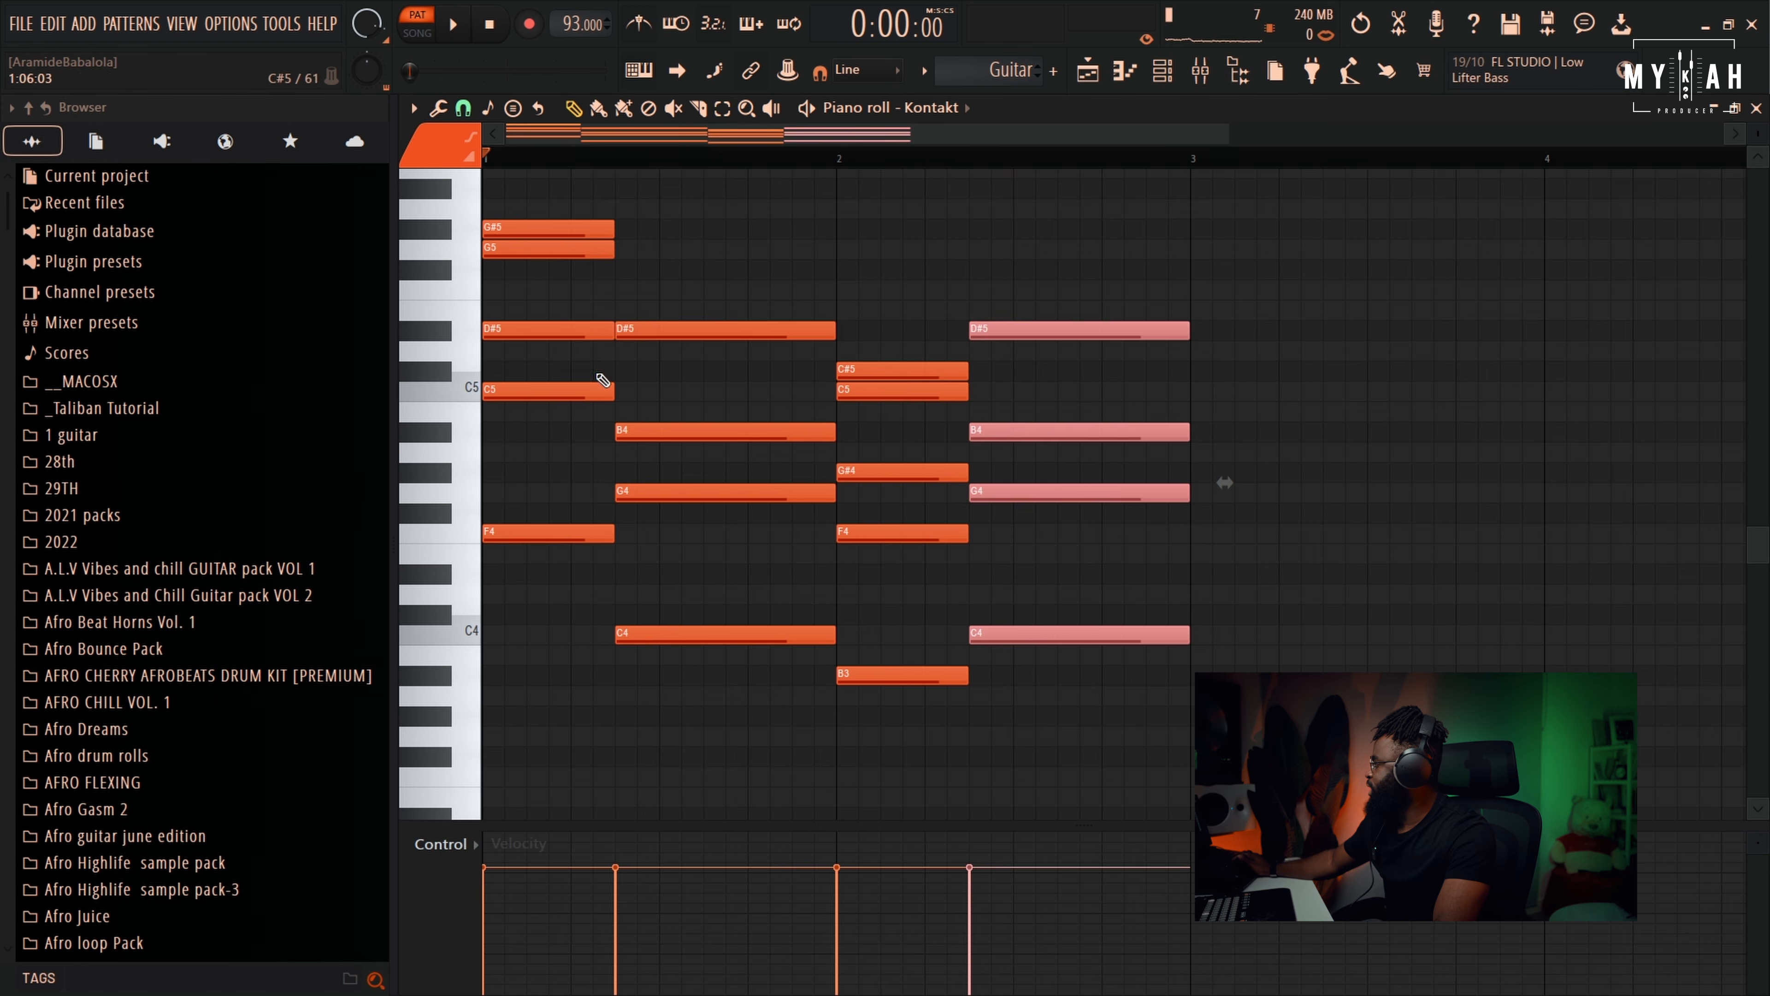
Strum the first chord by delaying C5 one step, D#5 two steps, and G5 and G#5 three steps, trimming G5 to a short grace note
{"action": "left_click_drag", "start_coordinate": [512, 390], "coordinate": [534, 391]}
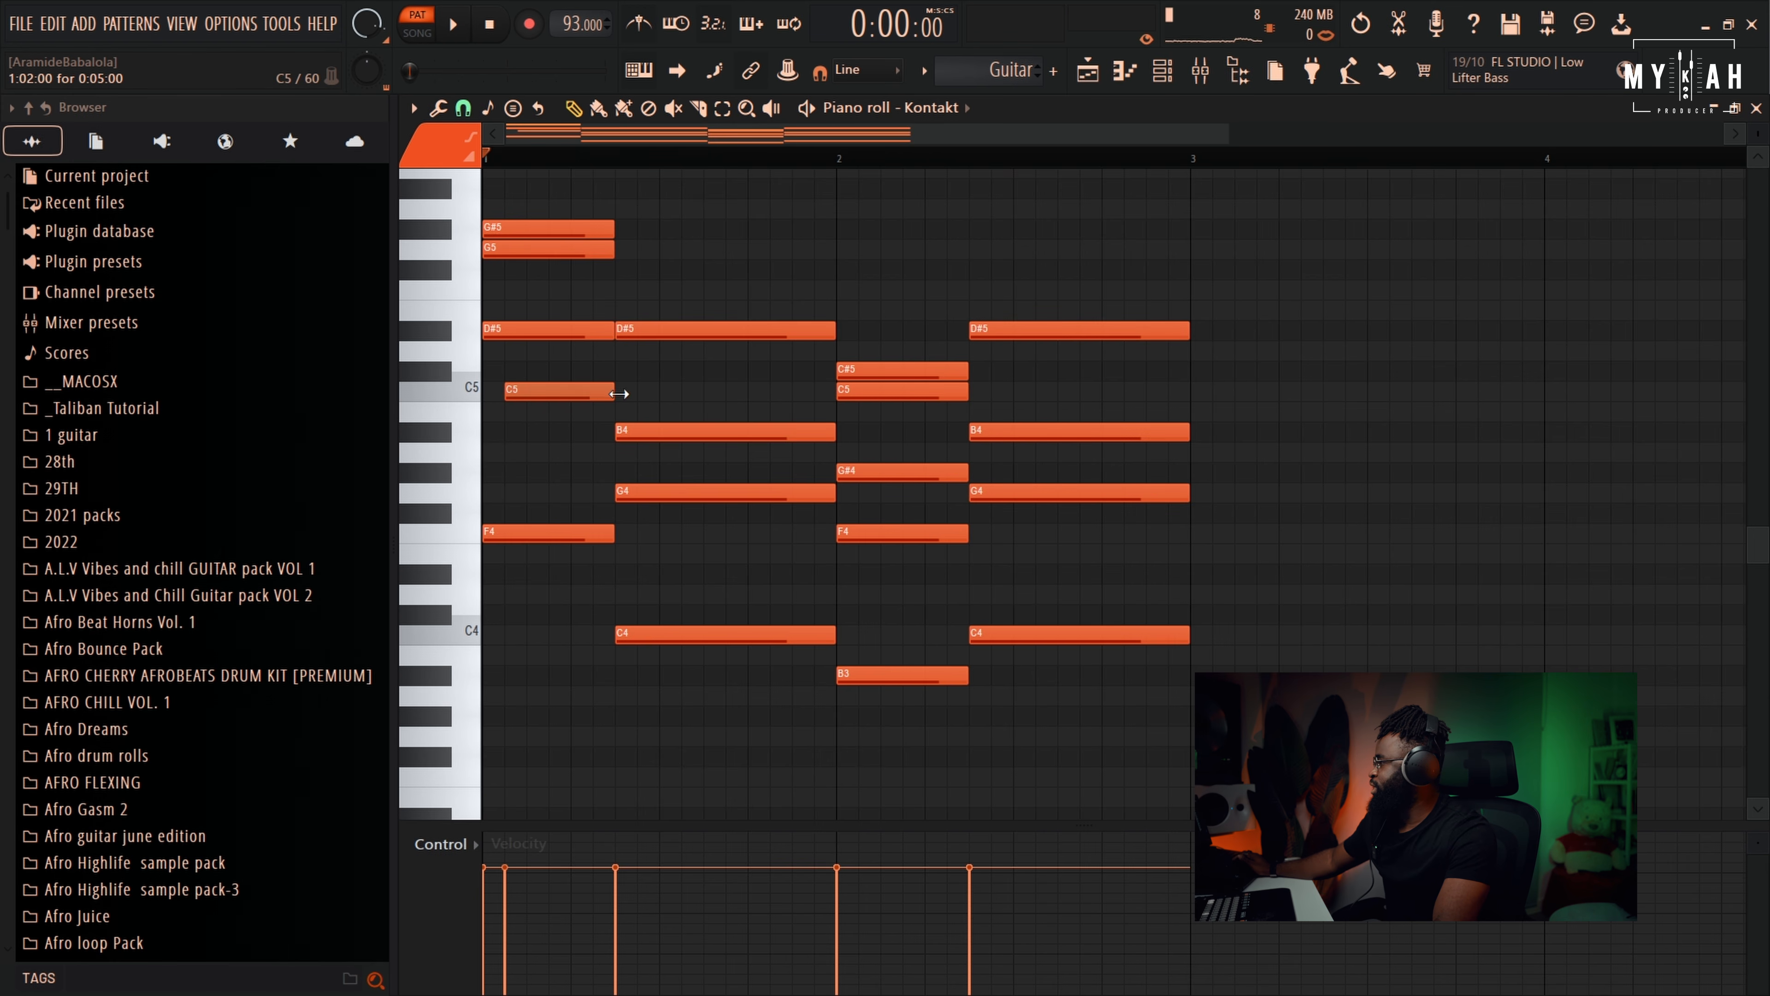
{"action": "left_click_drag", "start_coordinate": [533, 335], "coordinate": [591, 332]}
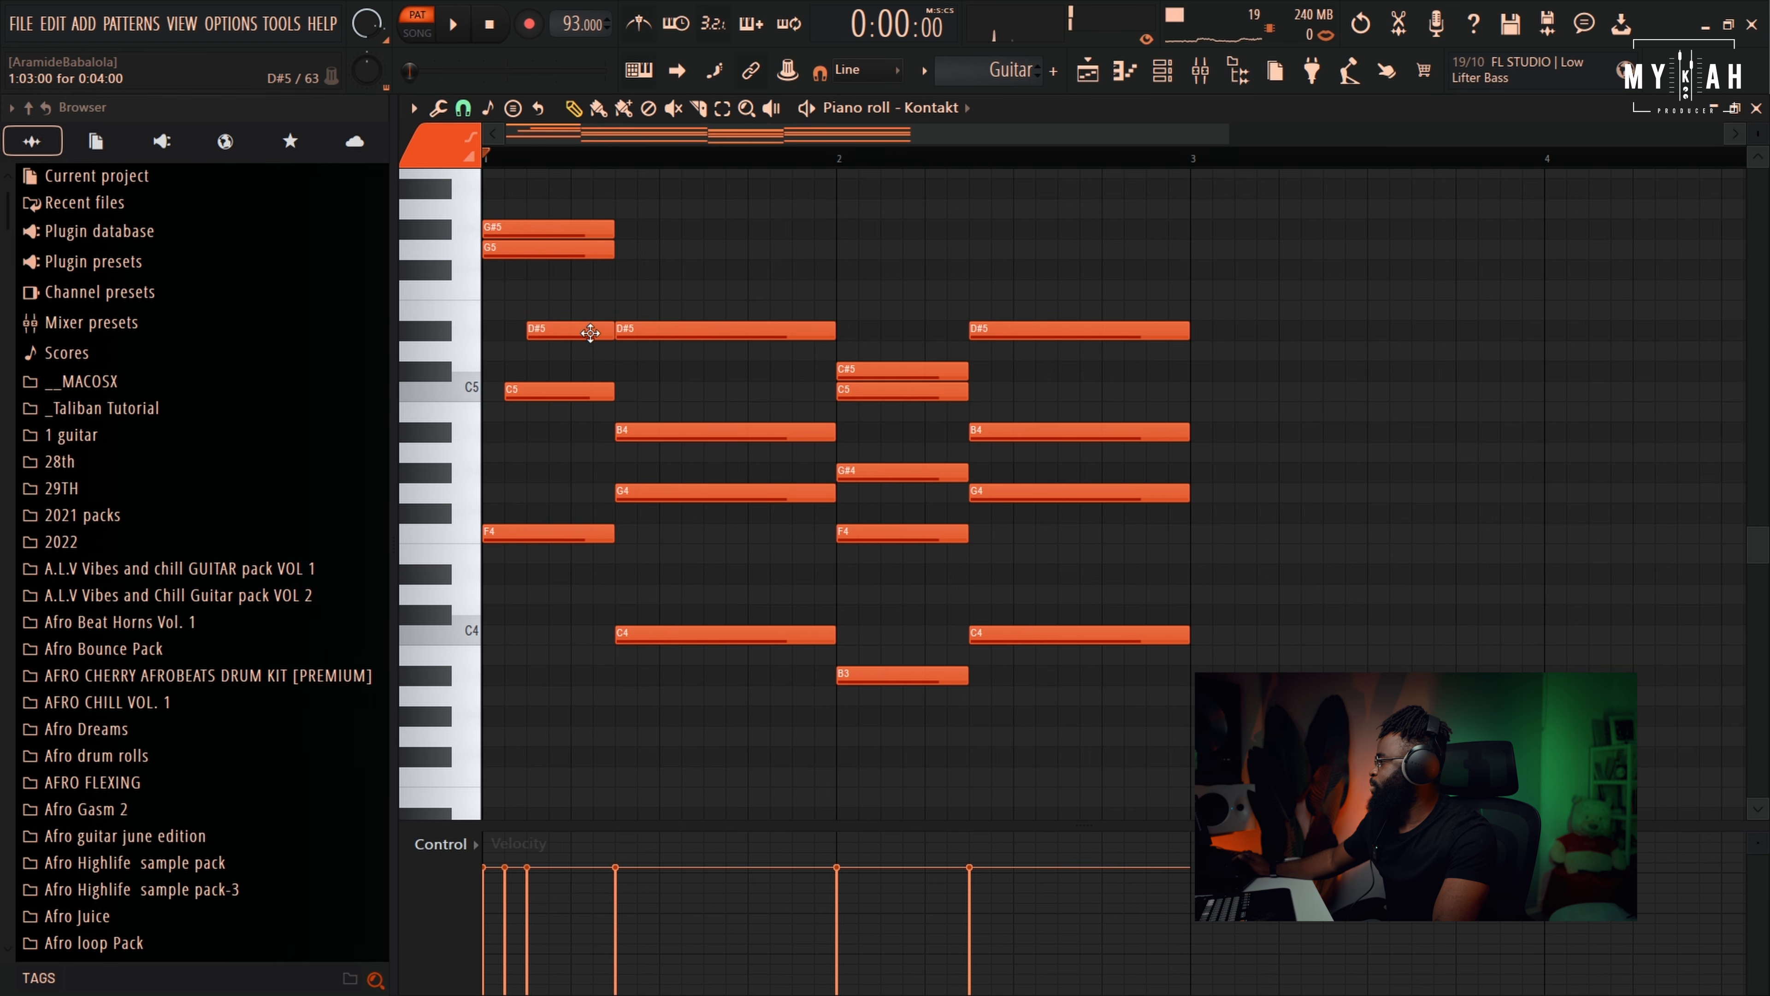
{"action": "left_click_drag", "start_coordinate": [527, 250], "coordinate": [608, 254]}
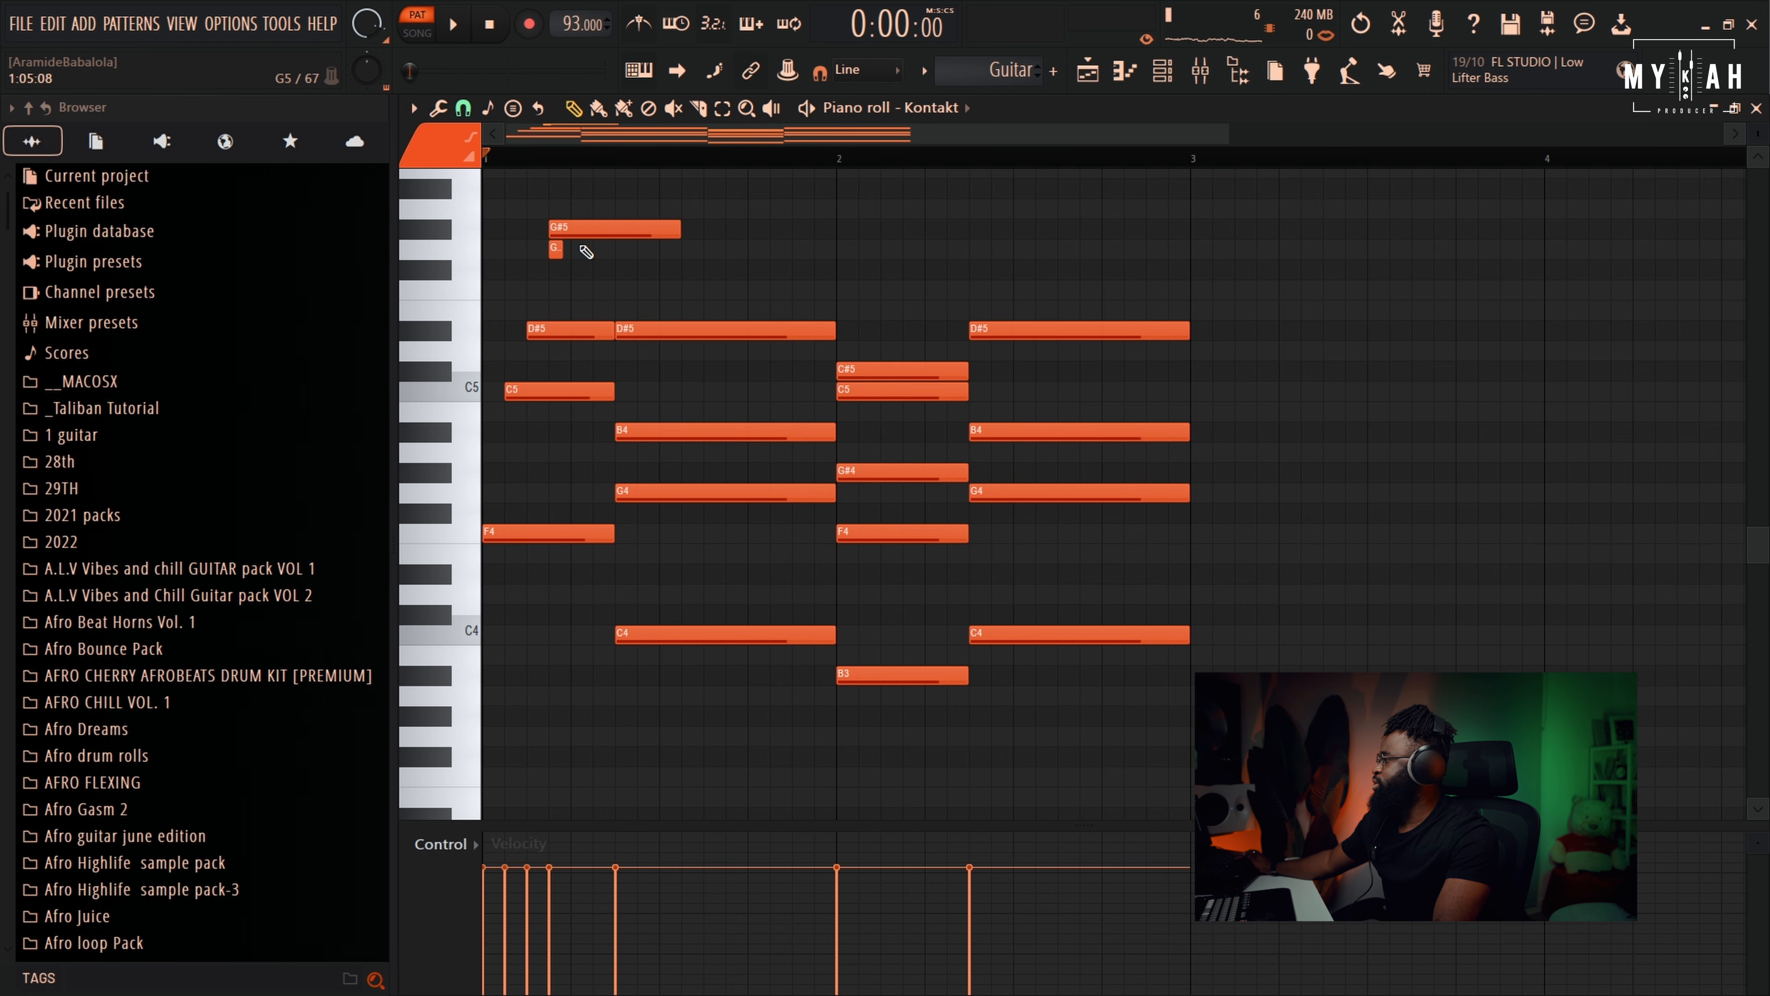
{"action": "key", "text": "space"}
{"action": "key", "text": "space"}
Nudge G#5 slightly behind the short G5, trim it to end with the first chord, and check the playback
{"action": "left_click_drag", "start_coordinate": [561, 233], "coordinate": [568, 239]}
{"action": "key", "text": "space"}
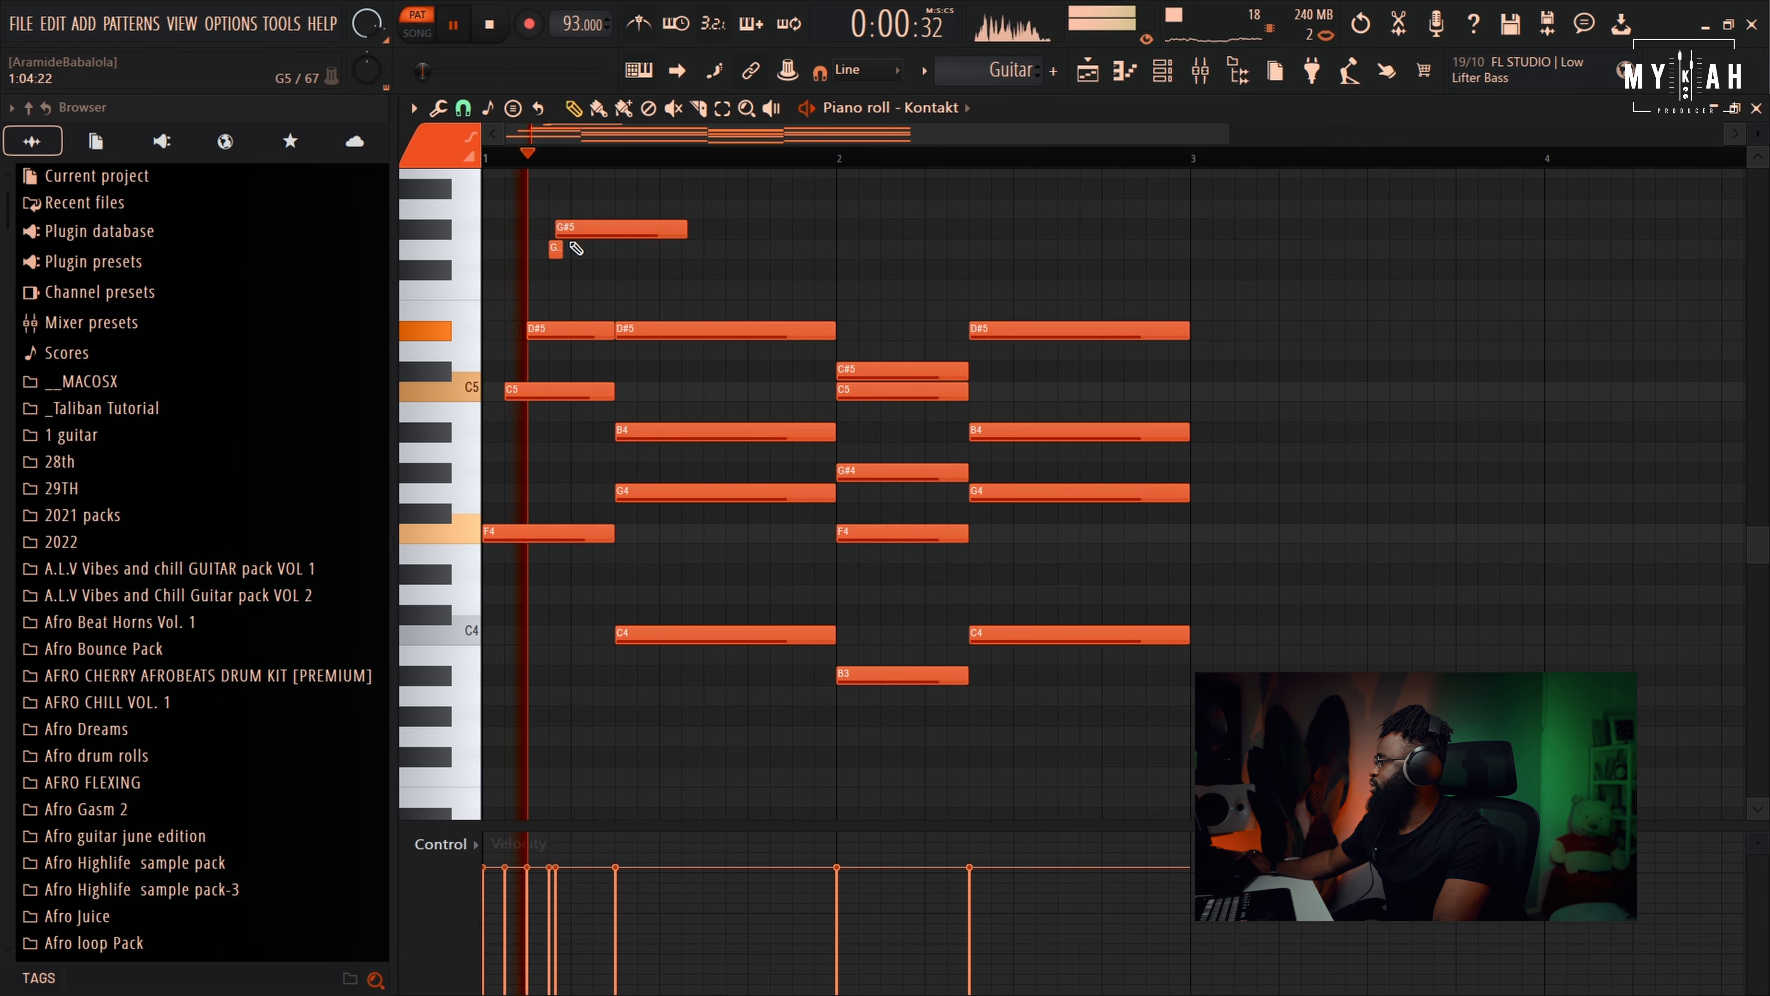
{"action": "key", "text": "space"}
{"action": "left_click_drag", "start_coordinate": [686, 234], "coordinate": [614, 237]}
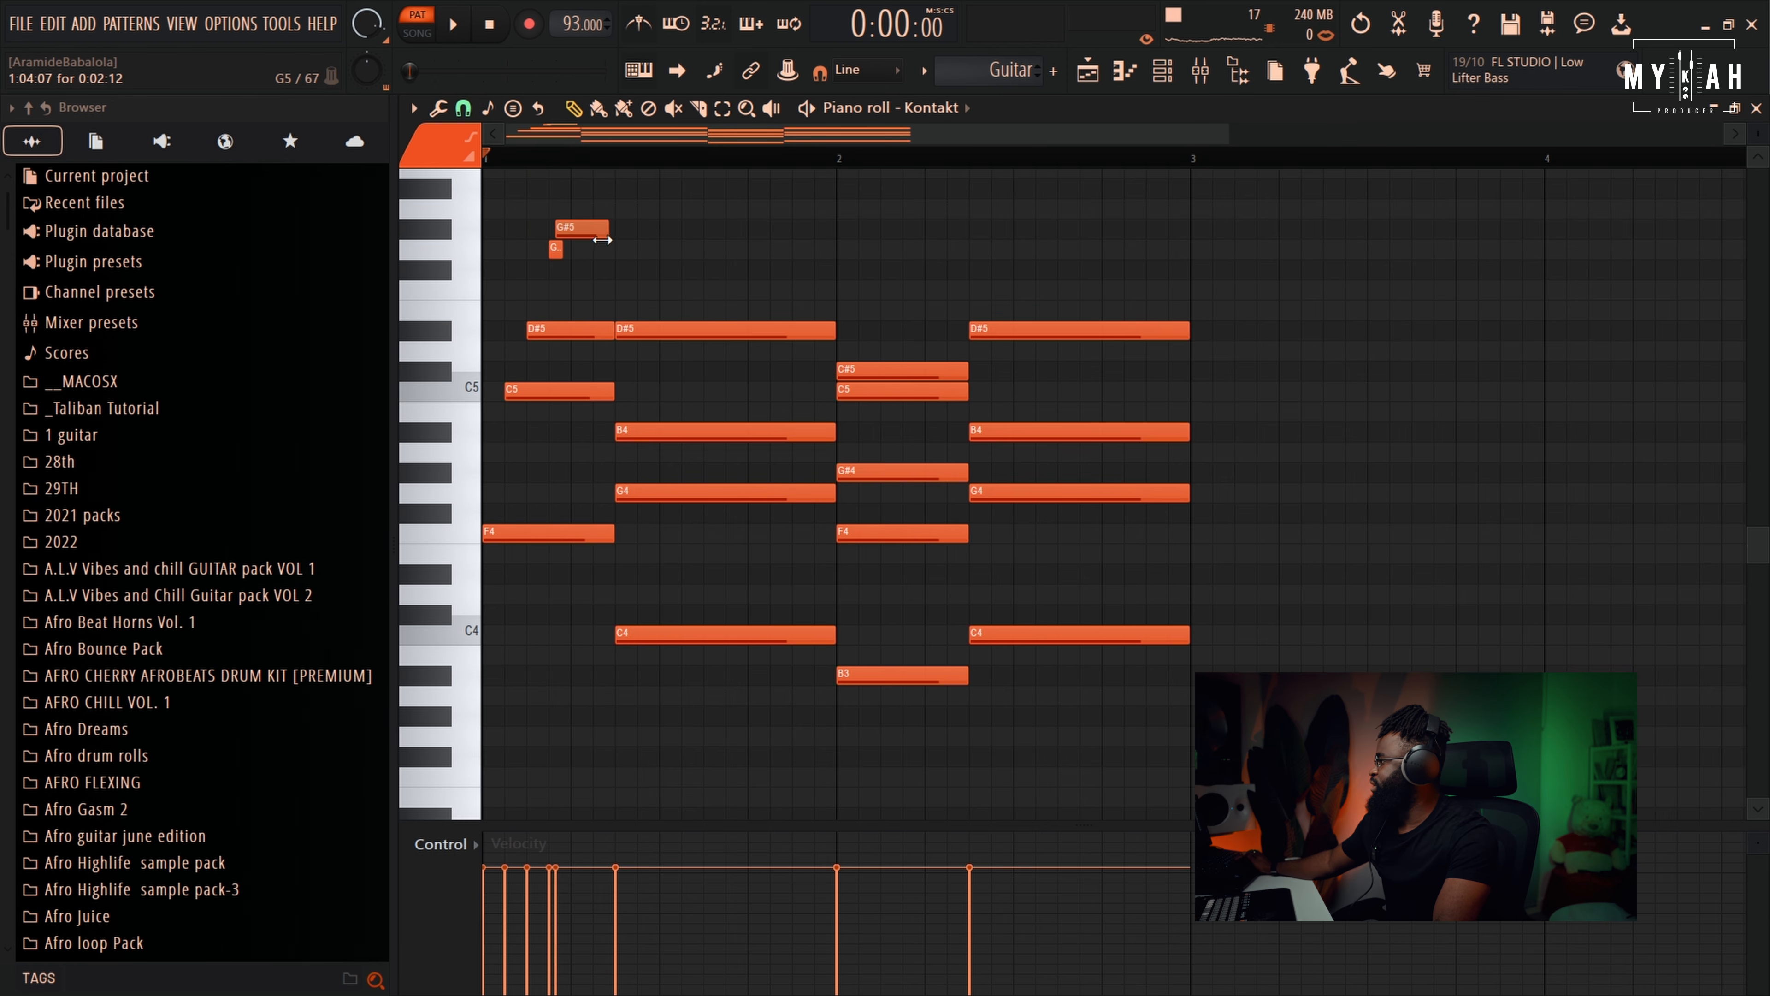
{"action": "key", "text": "space"}
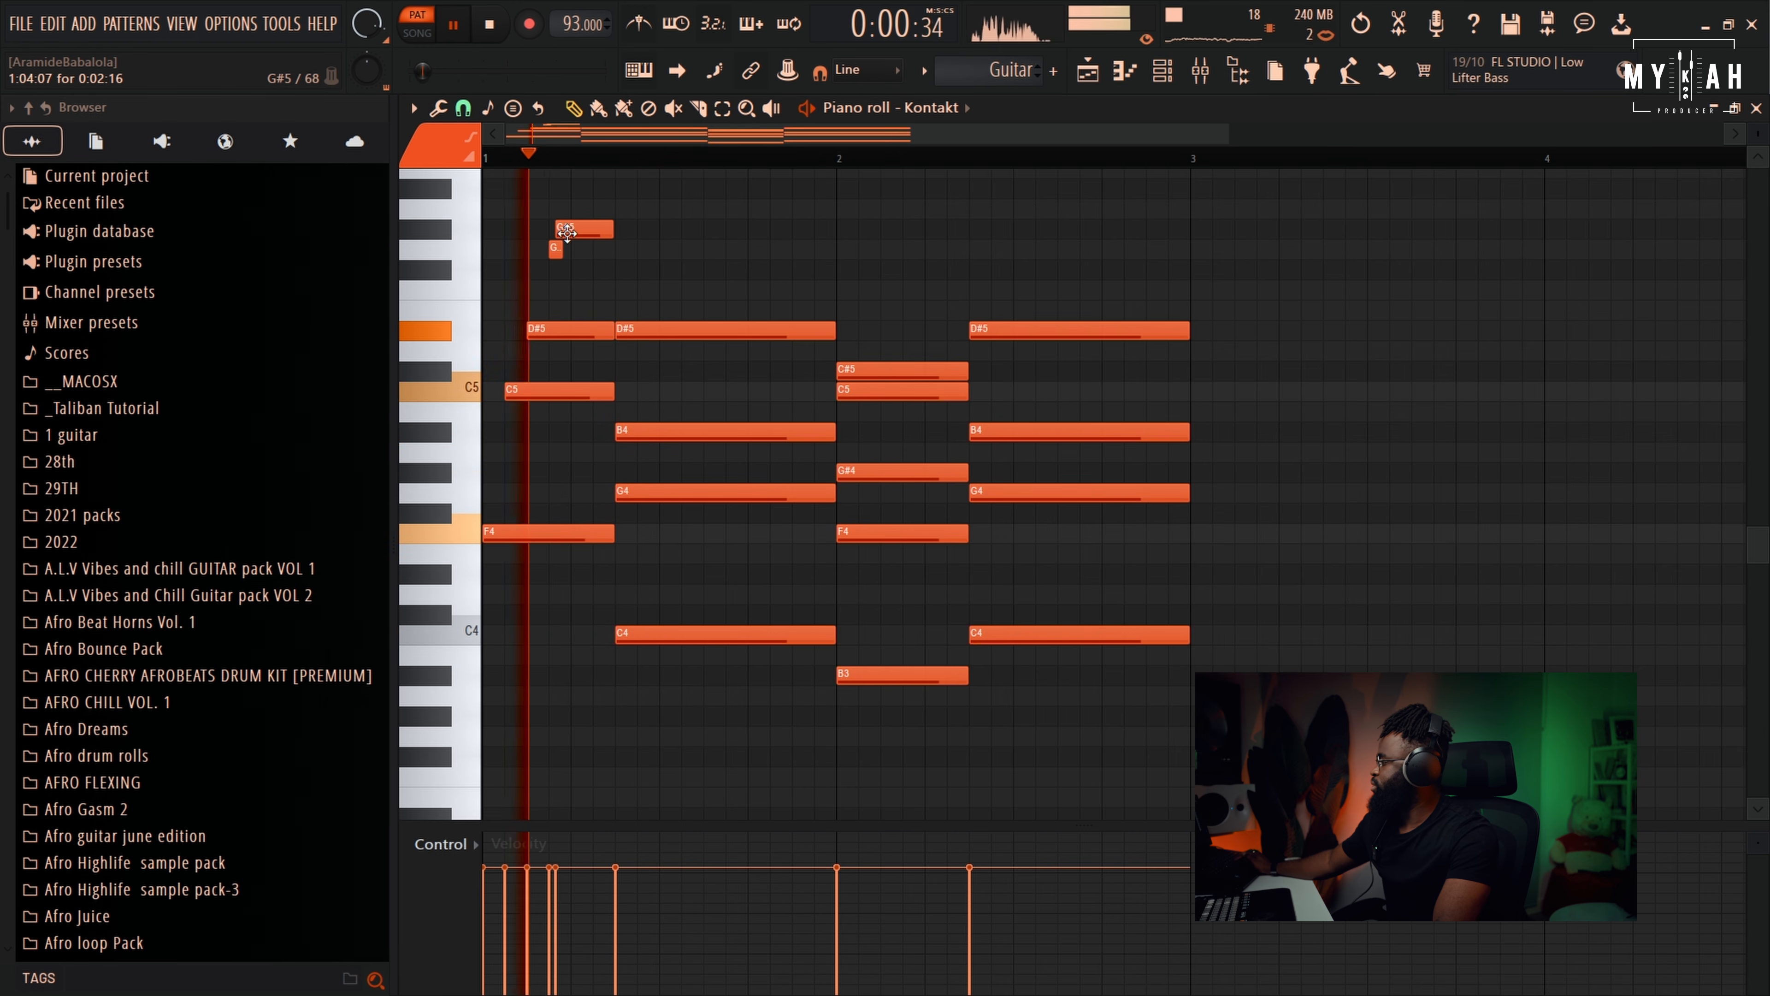
{"action": "key", "text": "space"}
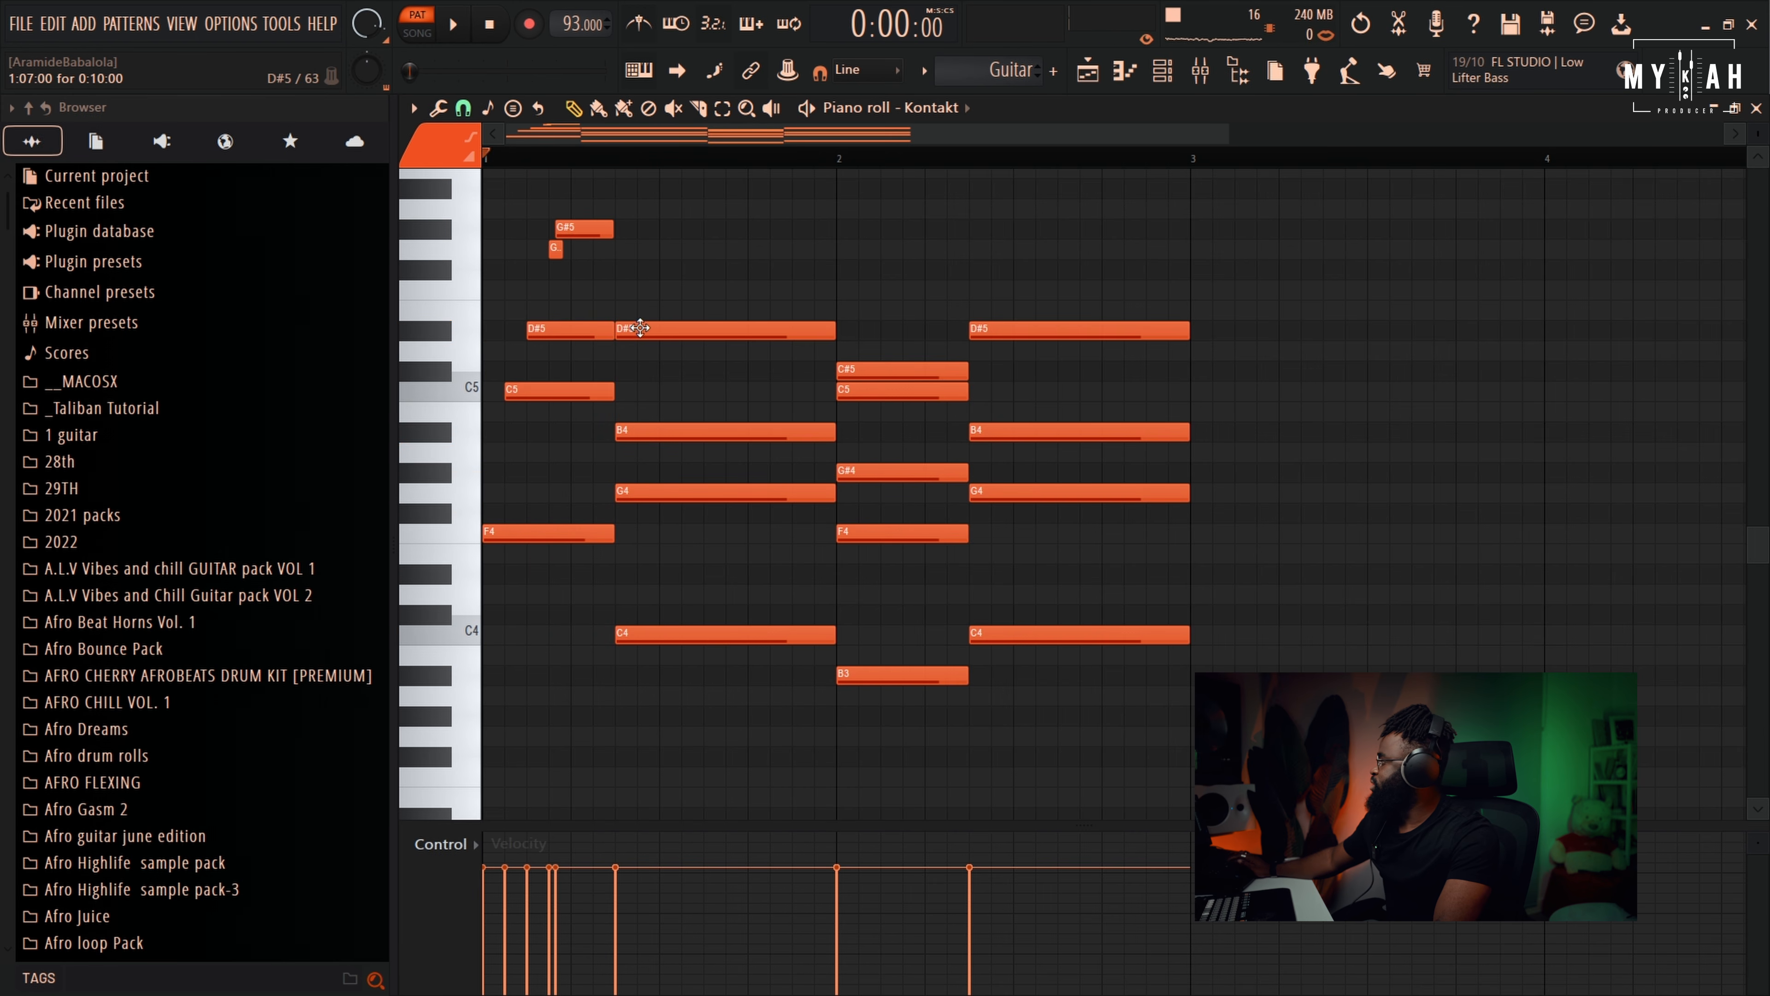
Delay D#5 and B4 of the second chord by one step, shorten its G4 to nine steps, and play it back
{"action": "left_click_drag", "start_coordinate": [640, 328], "coordinate": [670, 329]}
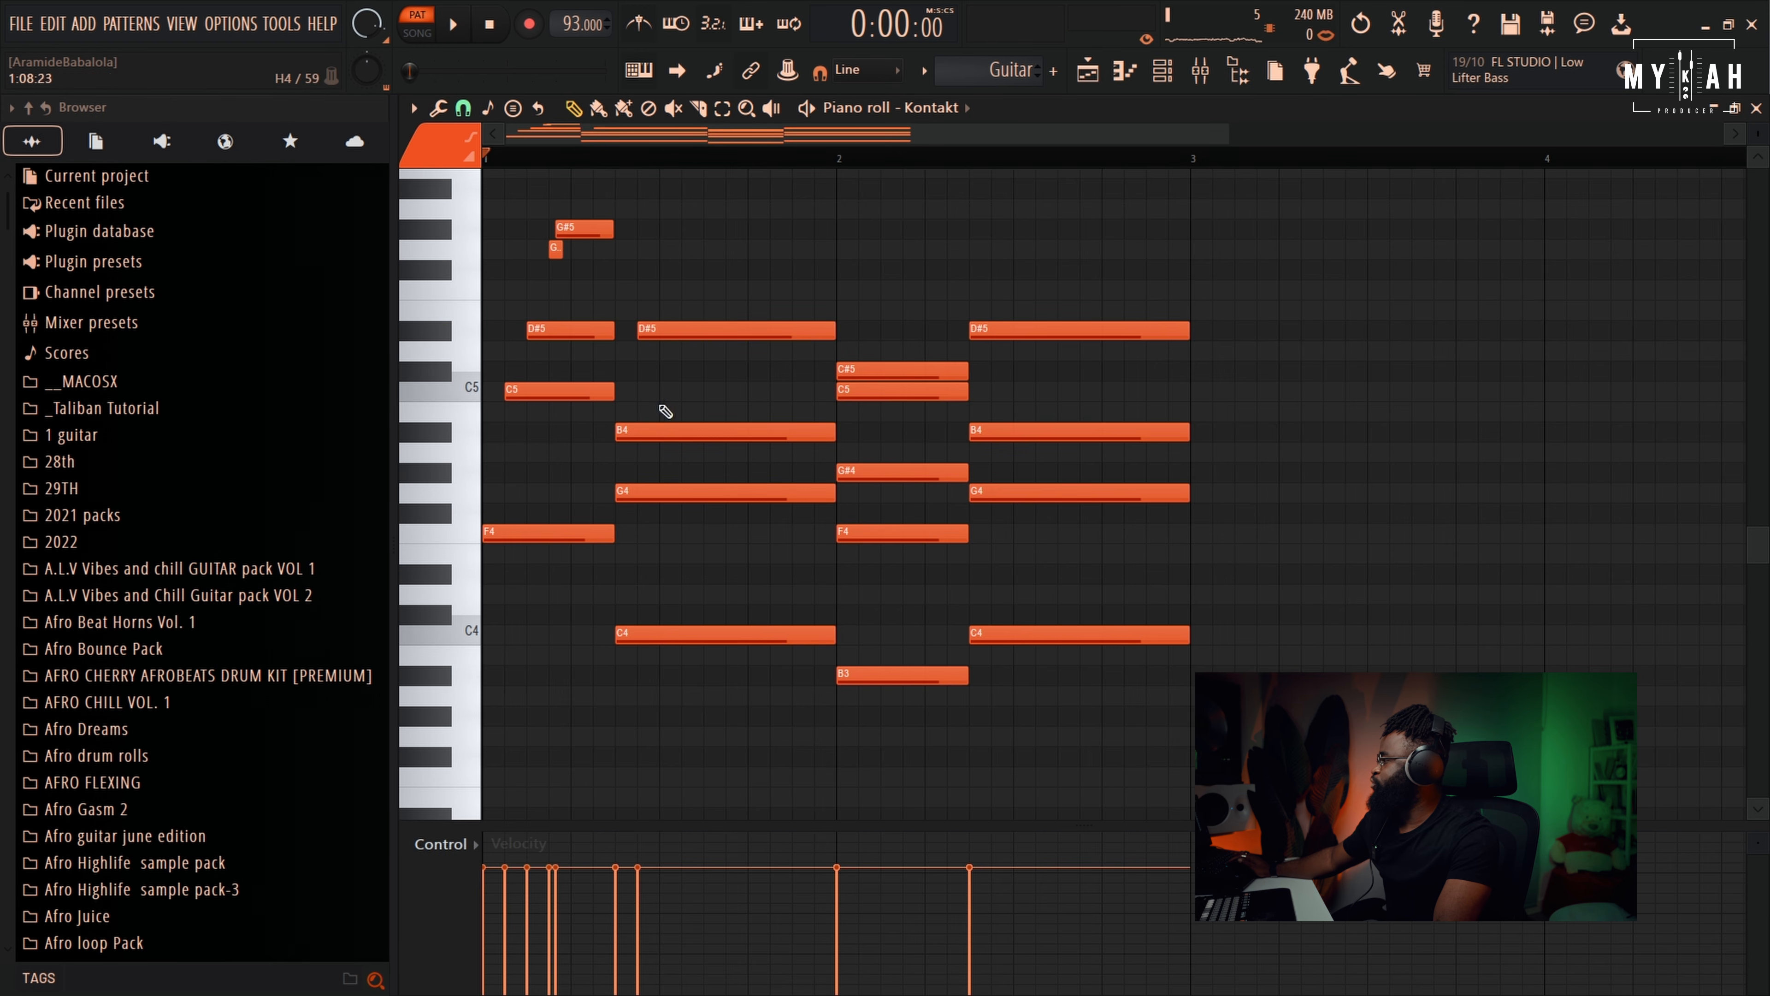
{"action": "left_click_drag", "start_coordinate": [639, 428], "coordinate": [662, 430]}
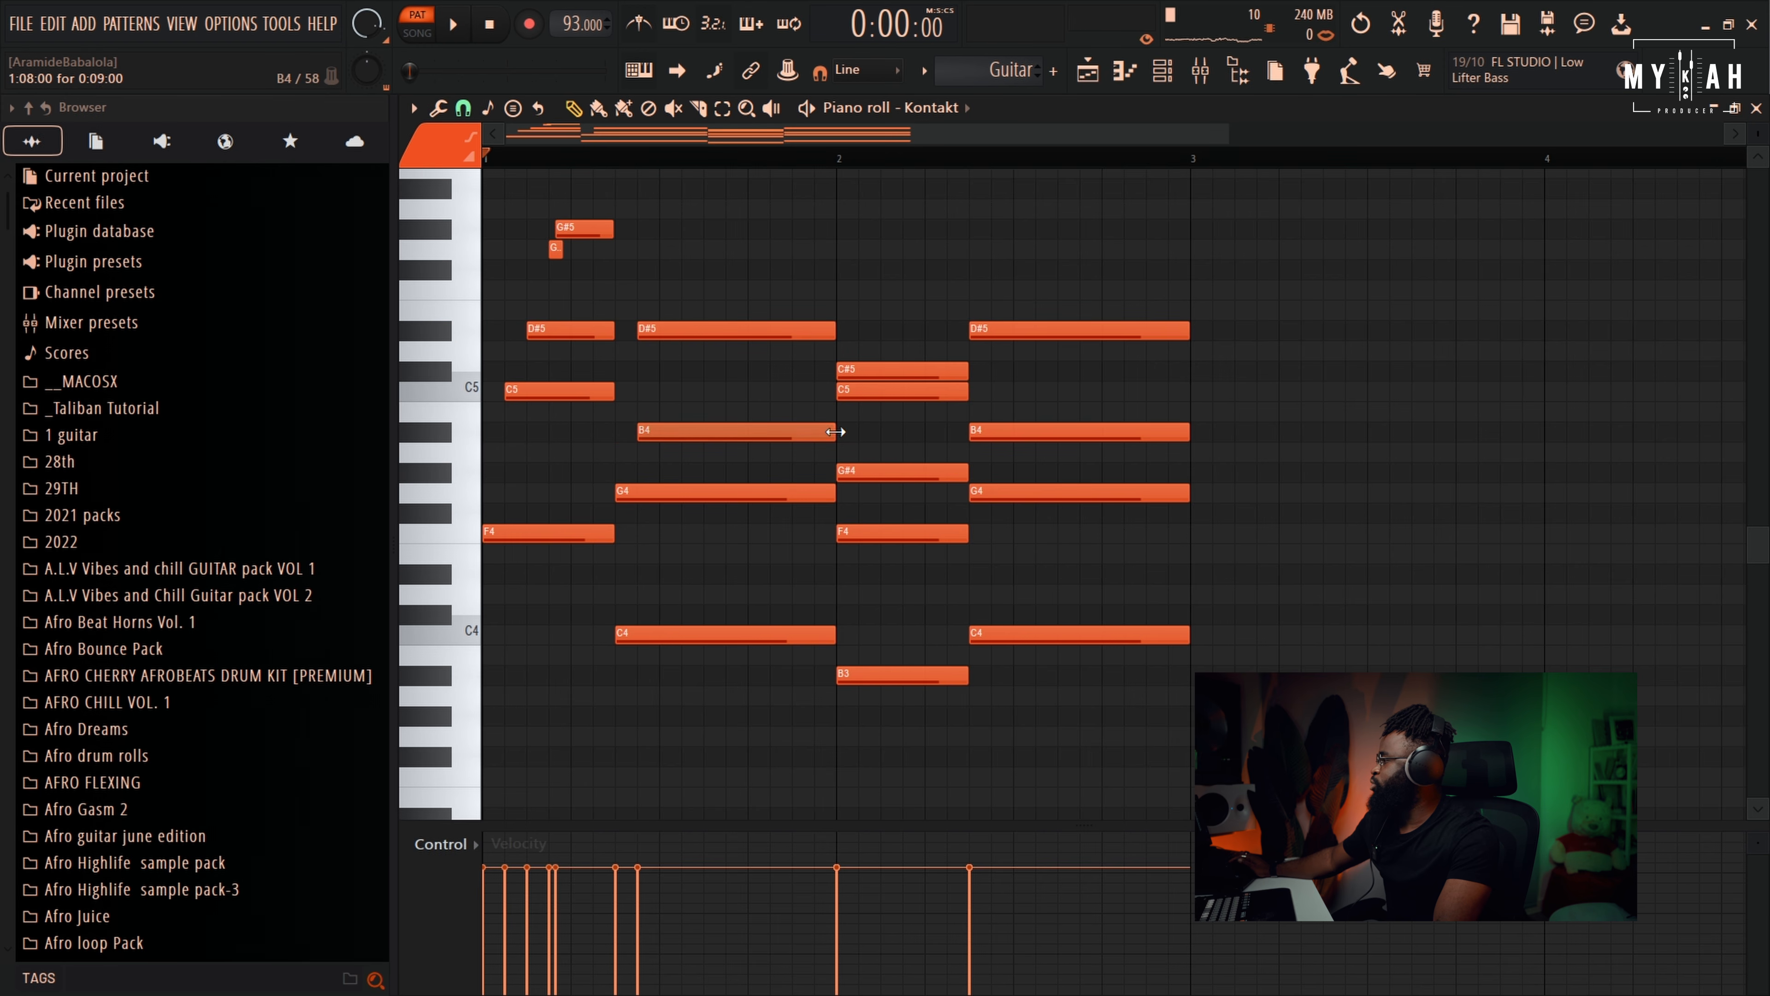
{"action": "left_click_drag", "start_coordinate": [703, 488], "coordinate": [726, 490]}
{"action": "key", "text": "space"}
{"action": "left_click_drag", "start_coordinate": [857, 492], "coordinate": [753, 491]}
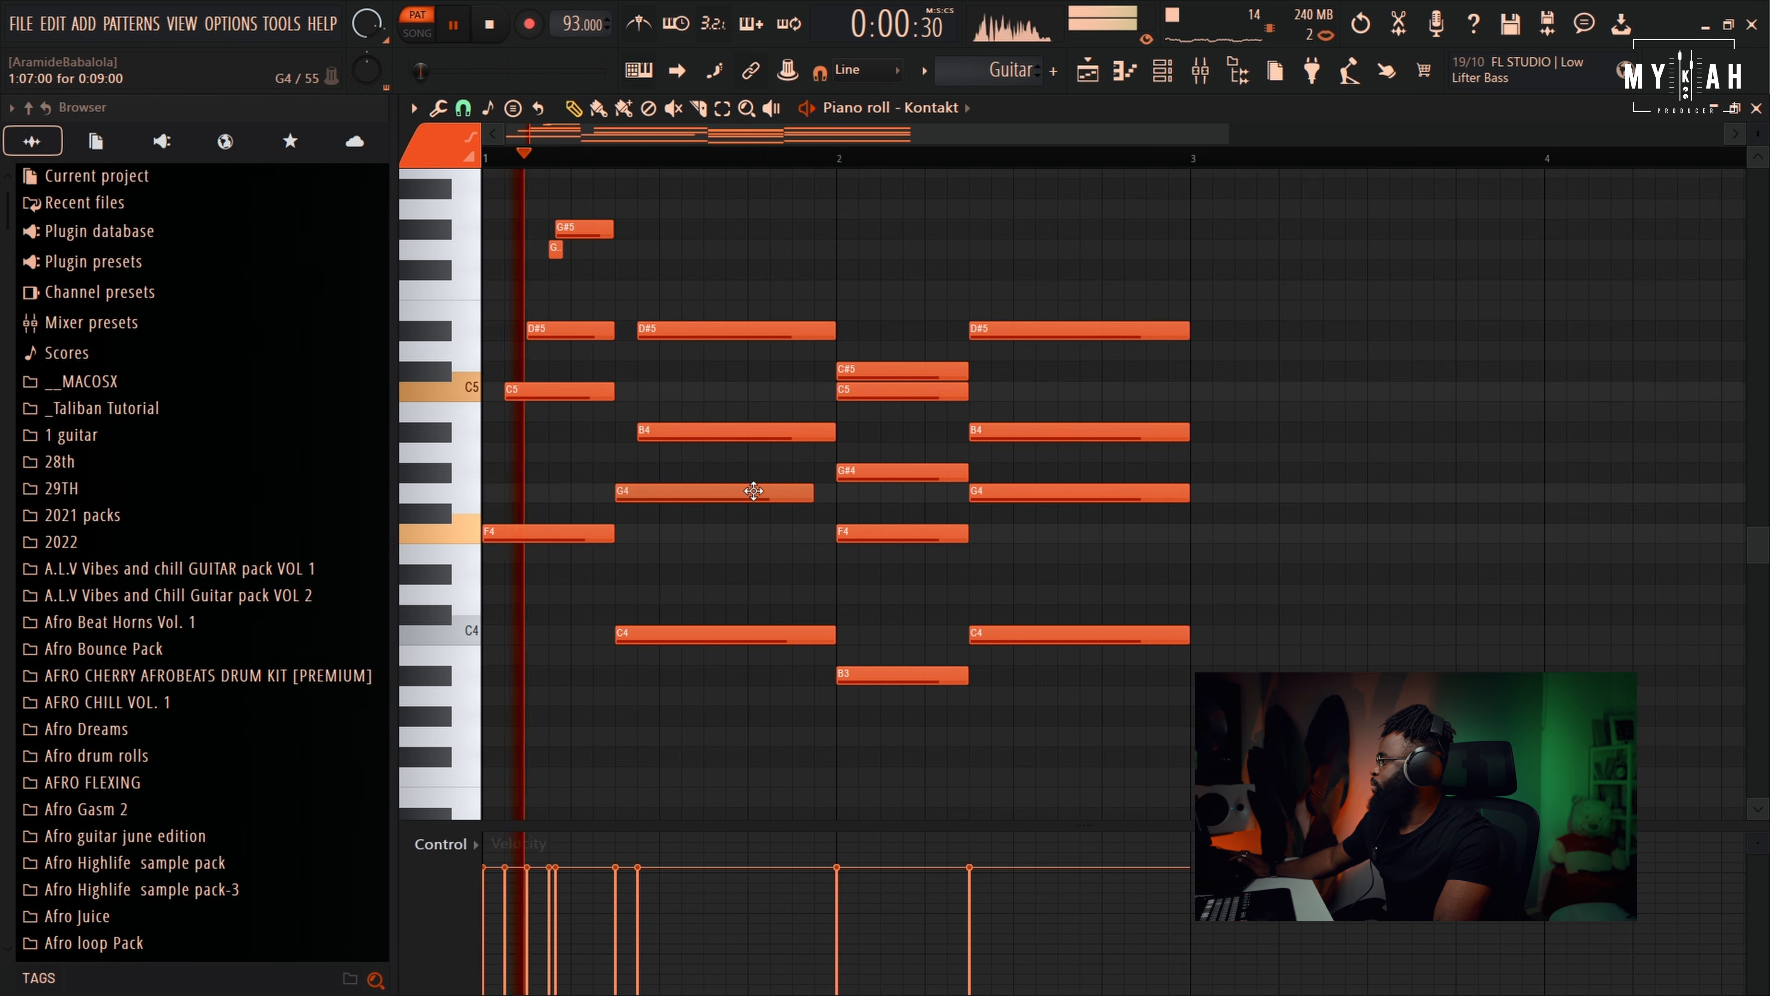
{"action": "key", "text": "space"}
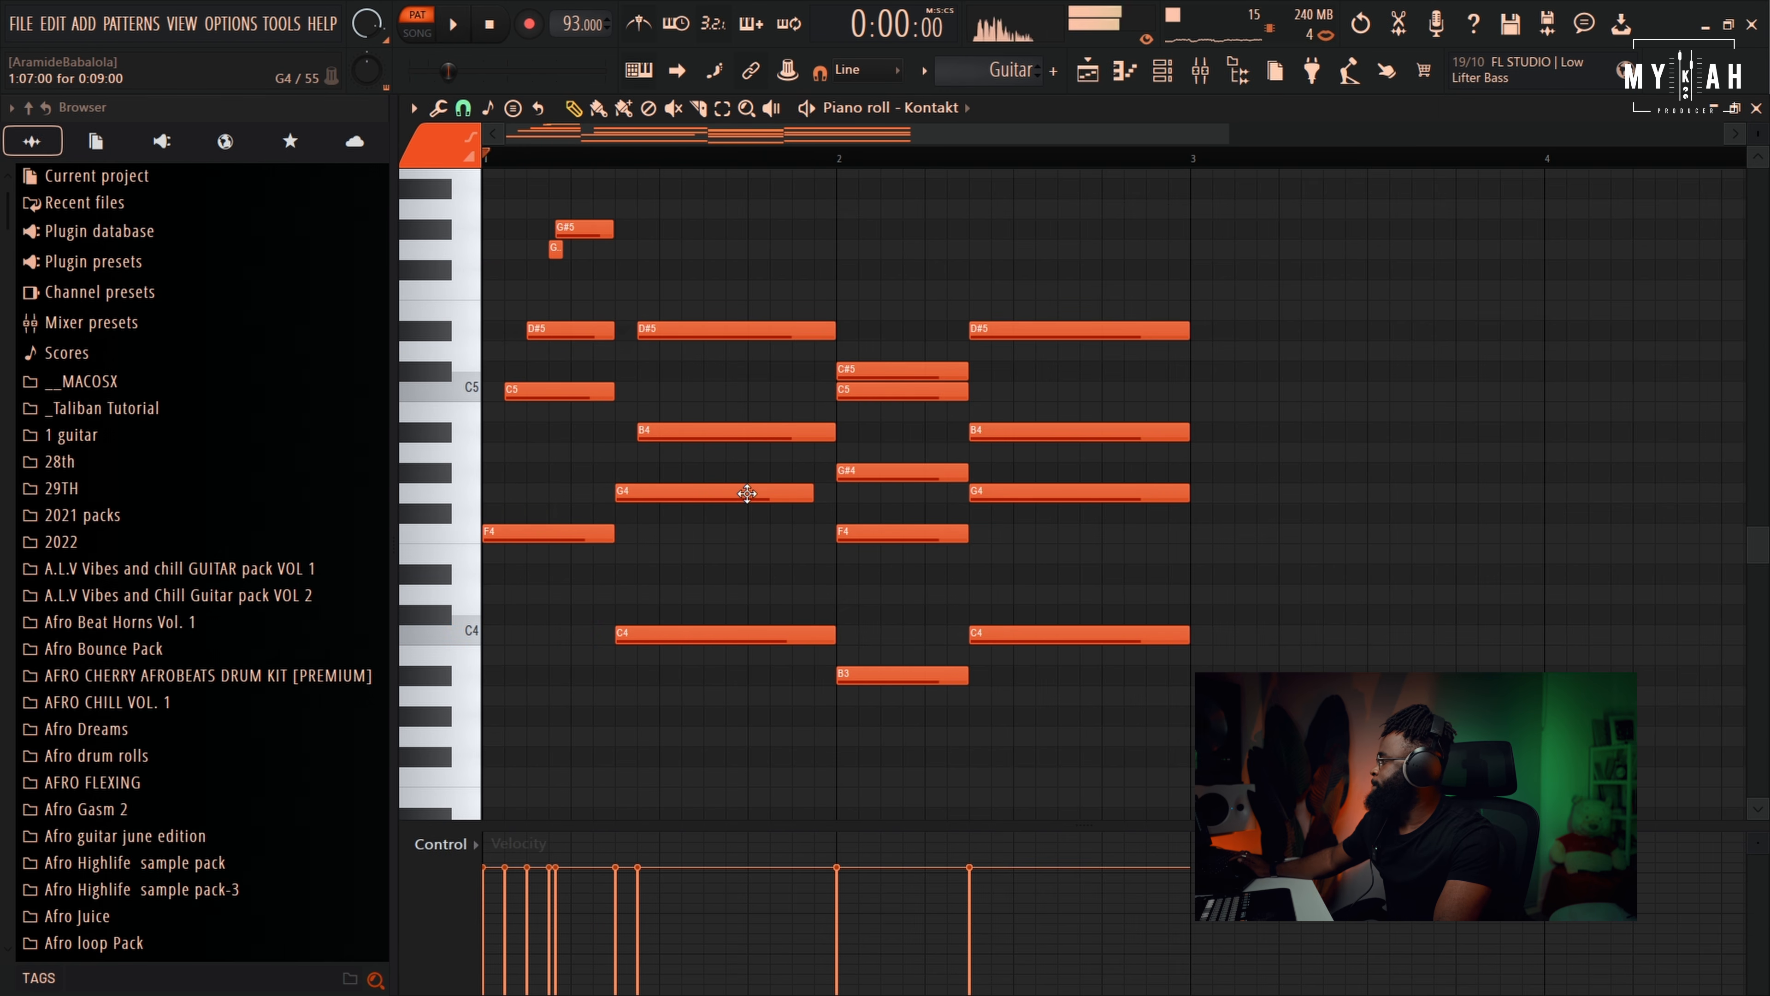
{"action": "key", "text": "space"}
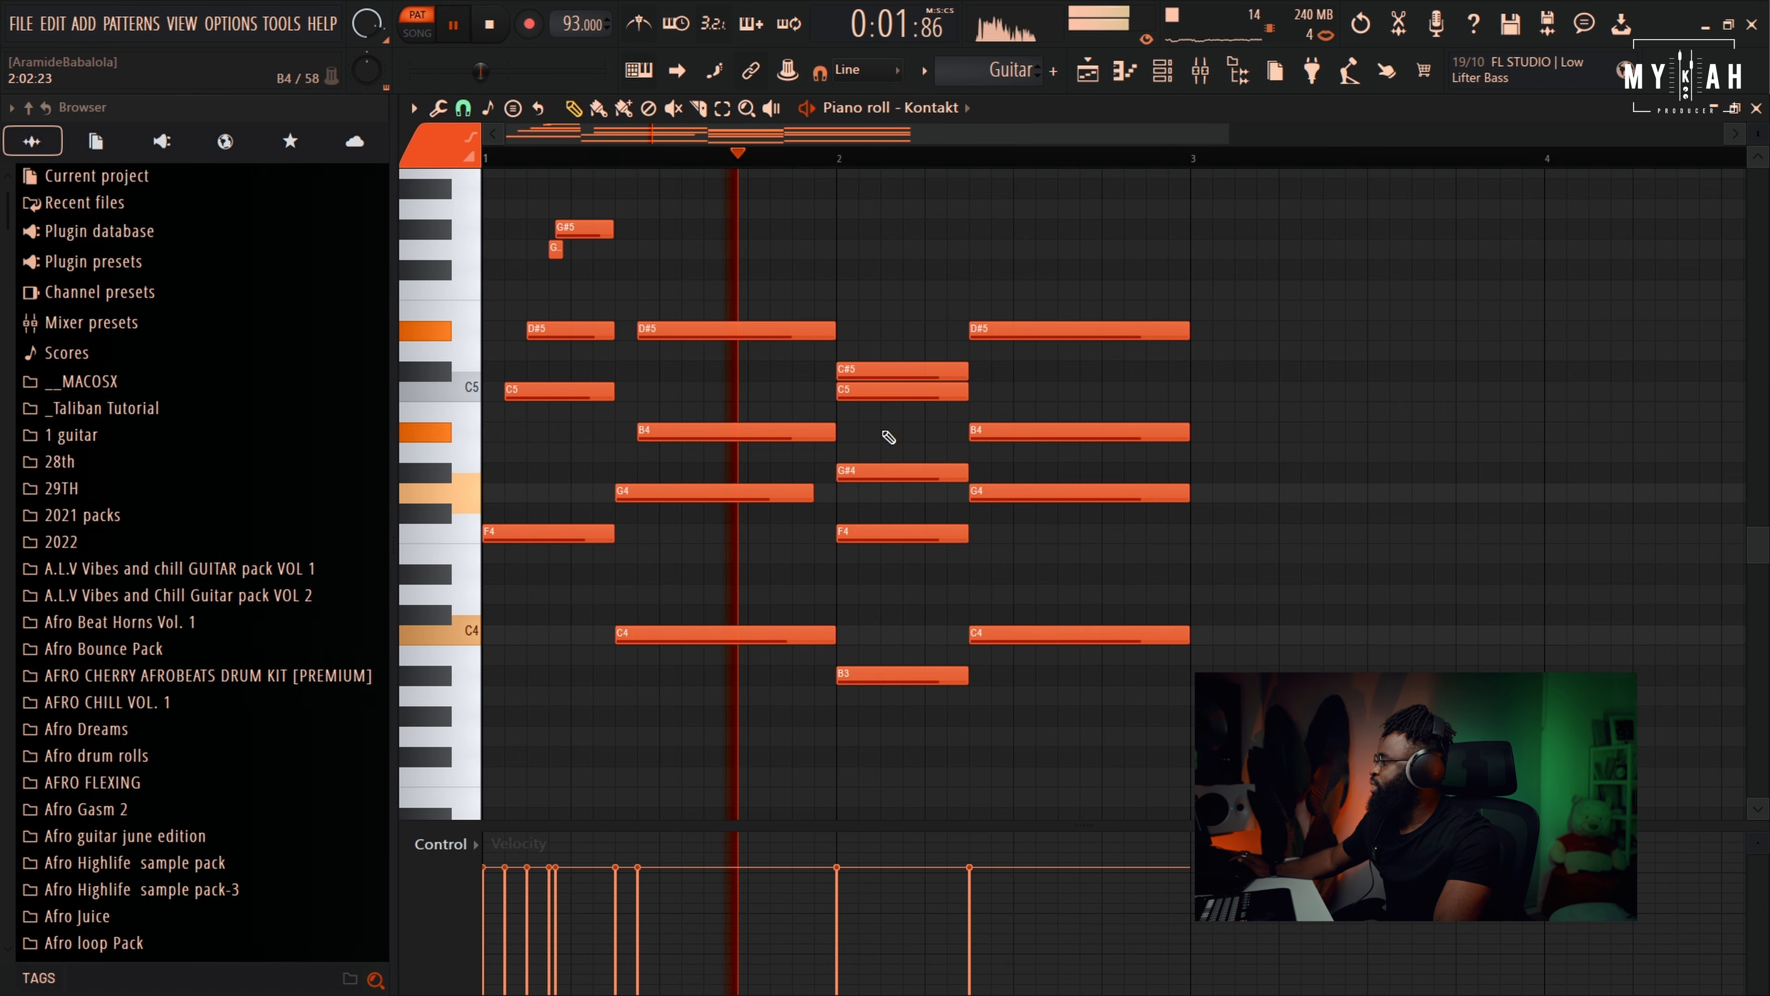
{"action": "key", "text": "space"}
{"action": "left_click", "coordinate": [722, 107]}
{"action": "left_click_drag", "start_coordinate": [880, 348], "coordinate": [899, 705]}
{"action": "left_click", "coordinate": [934, 712]}
{"action": "left_click", "coordinate": [573, 107]}
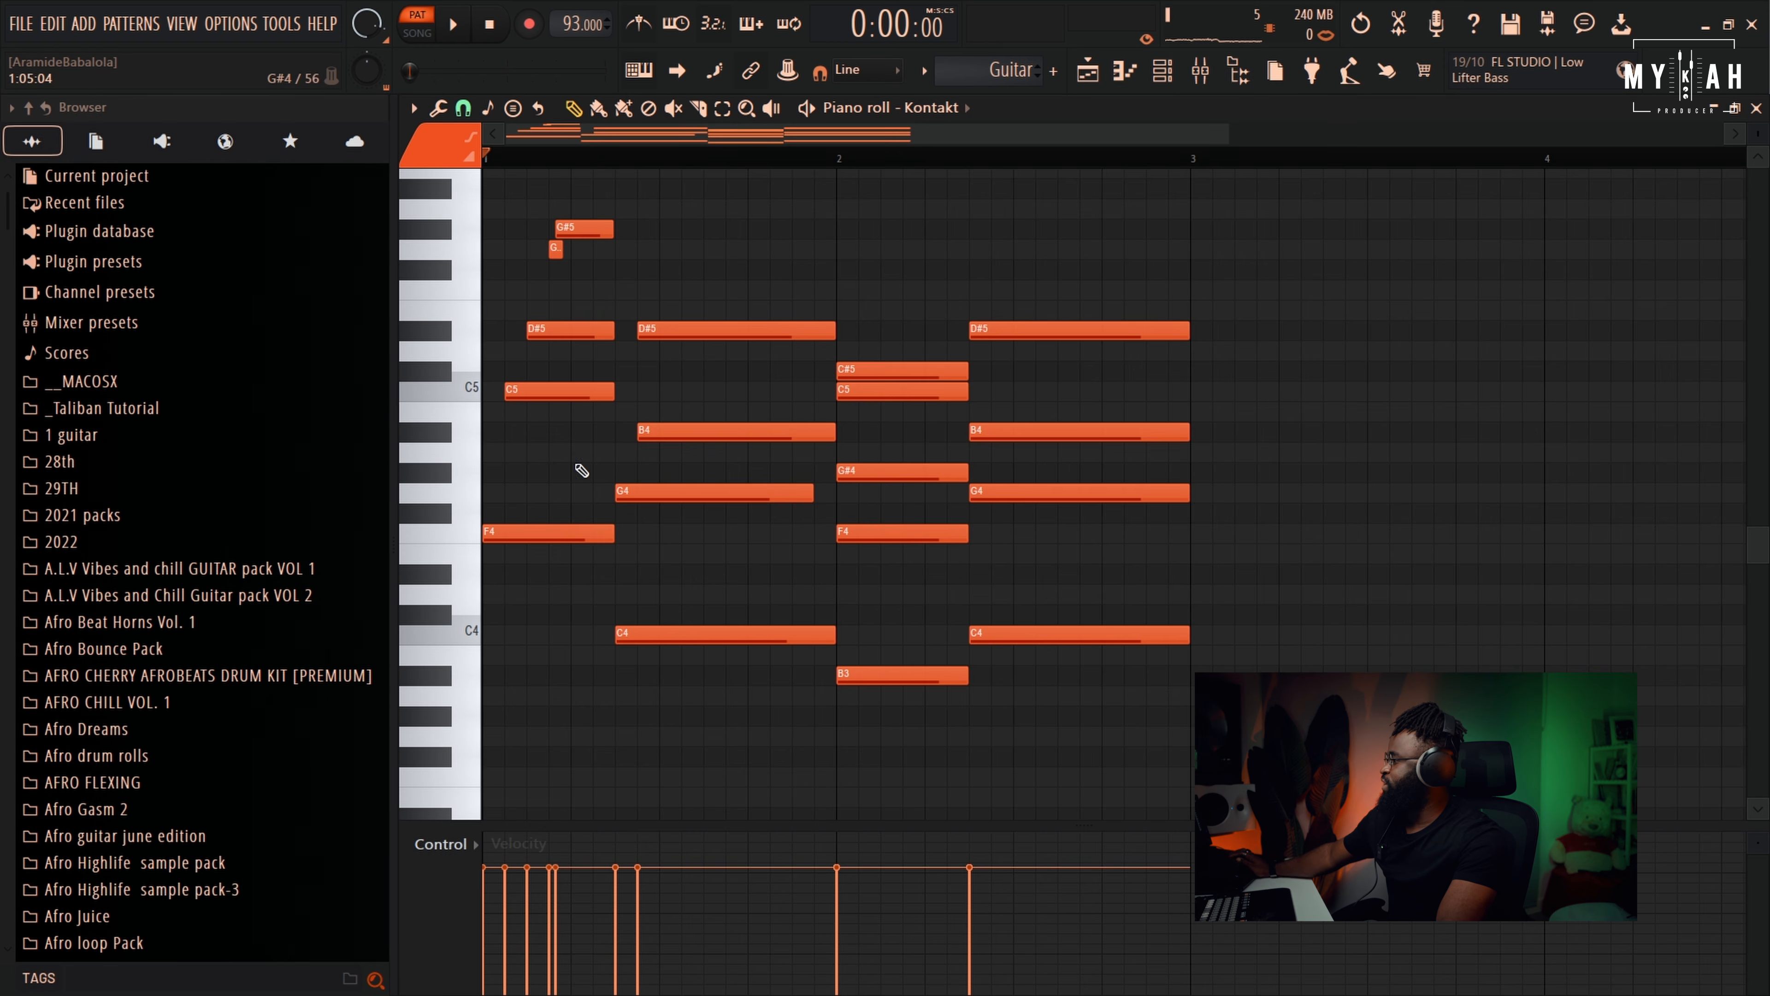
Strum the third chord by delaying F4 one step, G#4 two, C5 three as a short grace note with C#5 just behind, trimming the longer notes
{"action": "mouse_move", "coordinate": [864, 535]}
{"action": "left_mouse_down"}
{"action": "mouse_move", "coordinate": [904, 535]}
{"action": "mouse_move", "coordinate": [881, 536]}
{"action": "left_mouse_up"}
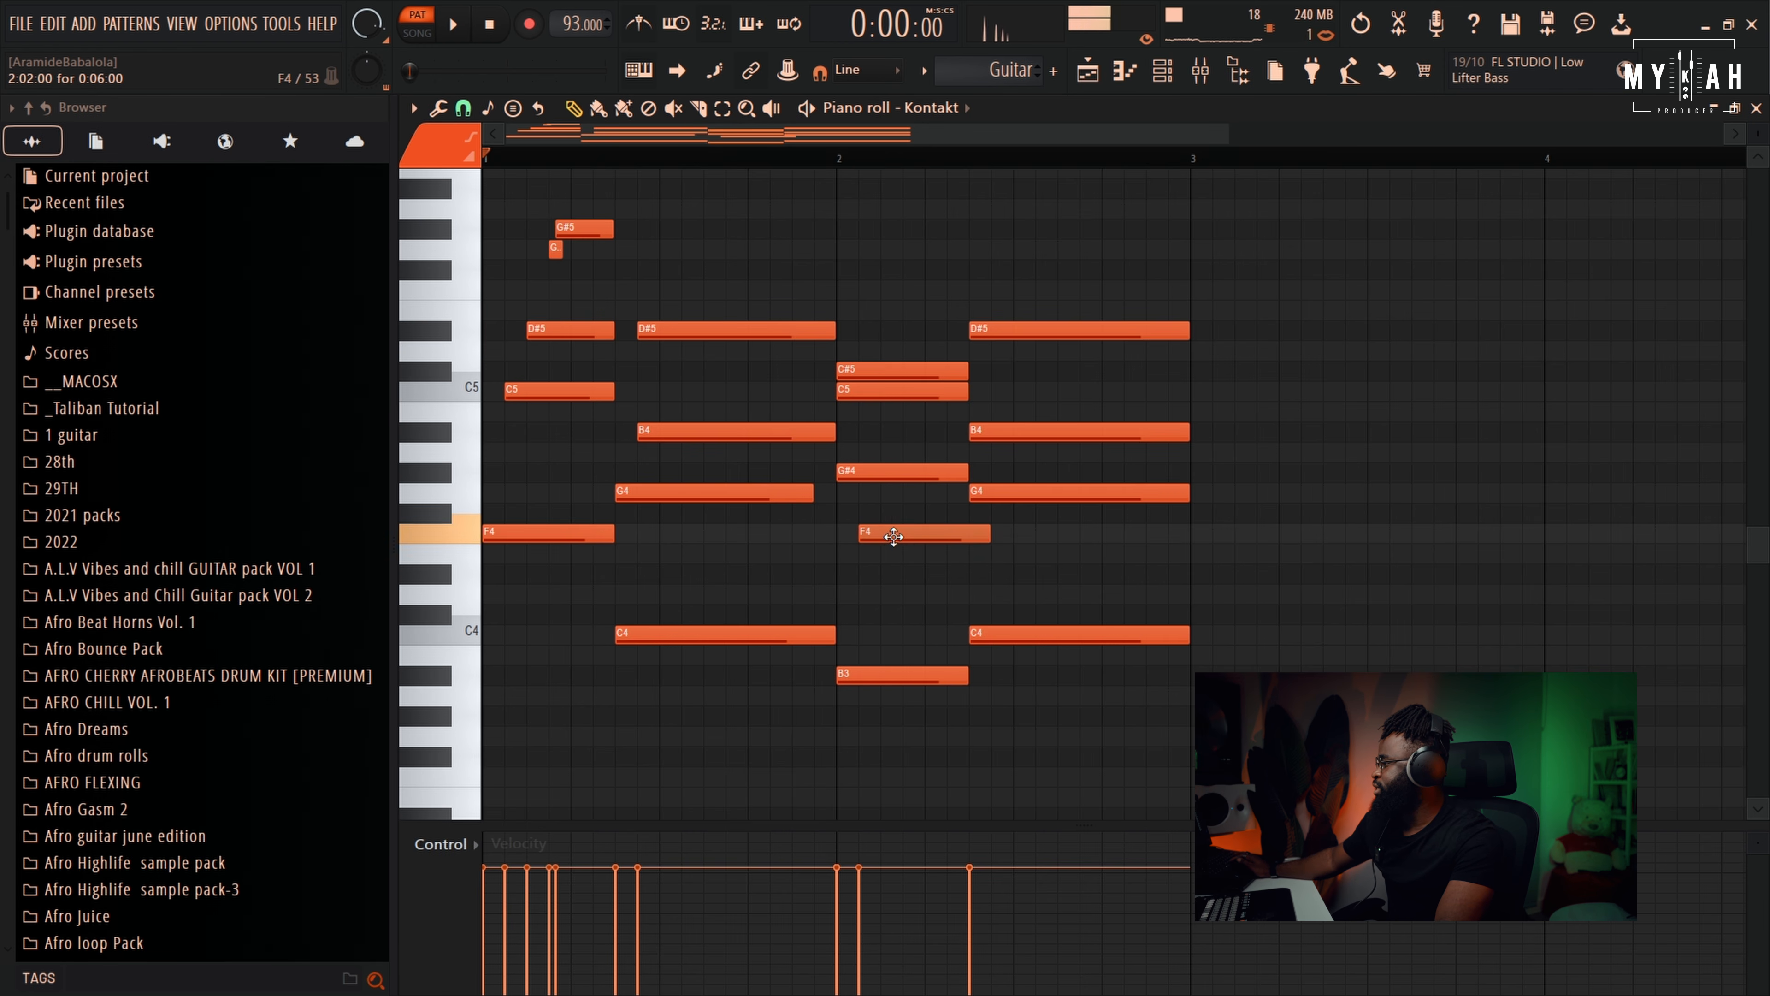
{"action": "left_click_drag", "start_coordinate": [887, 475], "coordinate": [936, 476]}
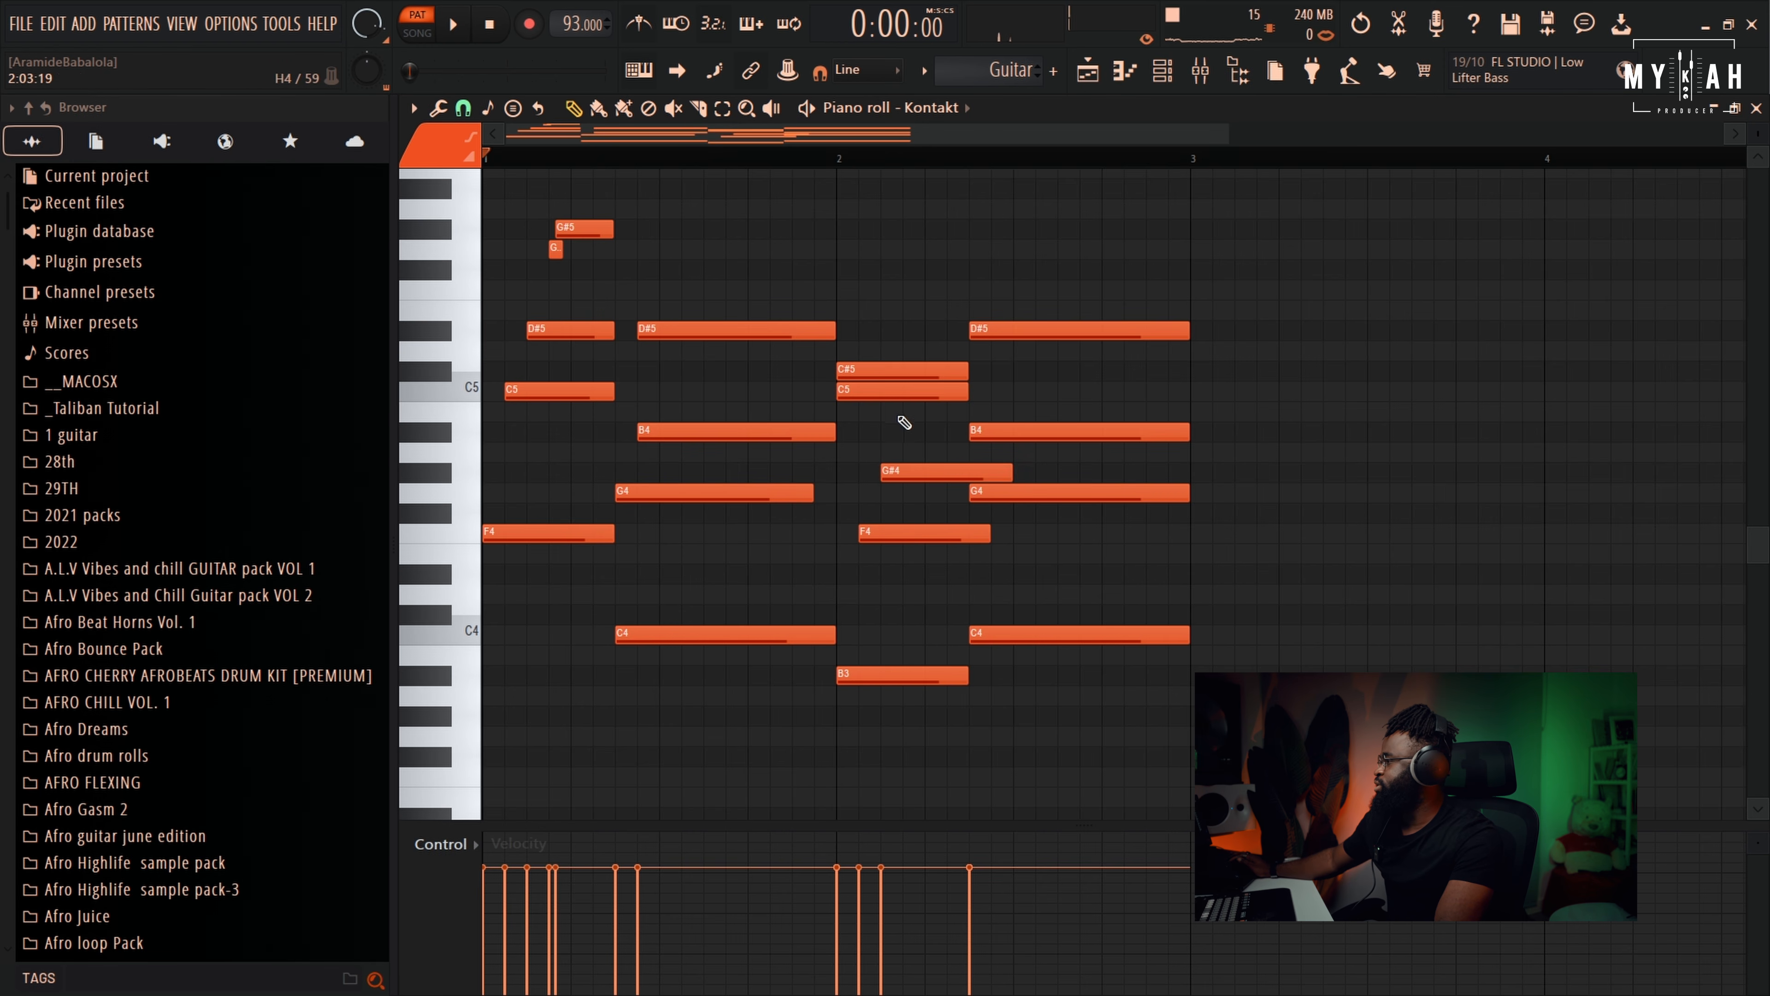
{"action": "left_click_drag", "start_coordinate": [889, 392], "coordinate": [955, 392]}
{"action": "mouse_move", "coordinate": [904, 371]}
{"action": "left_mouse_down"}
{"action": "mouse_move", "coordinate": [996, 375]}
{"action": "mouse_move", "coordinate": [916, 396]}
{"action": "left_mouse_up"}
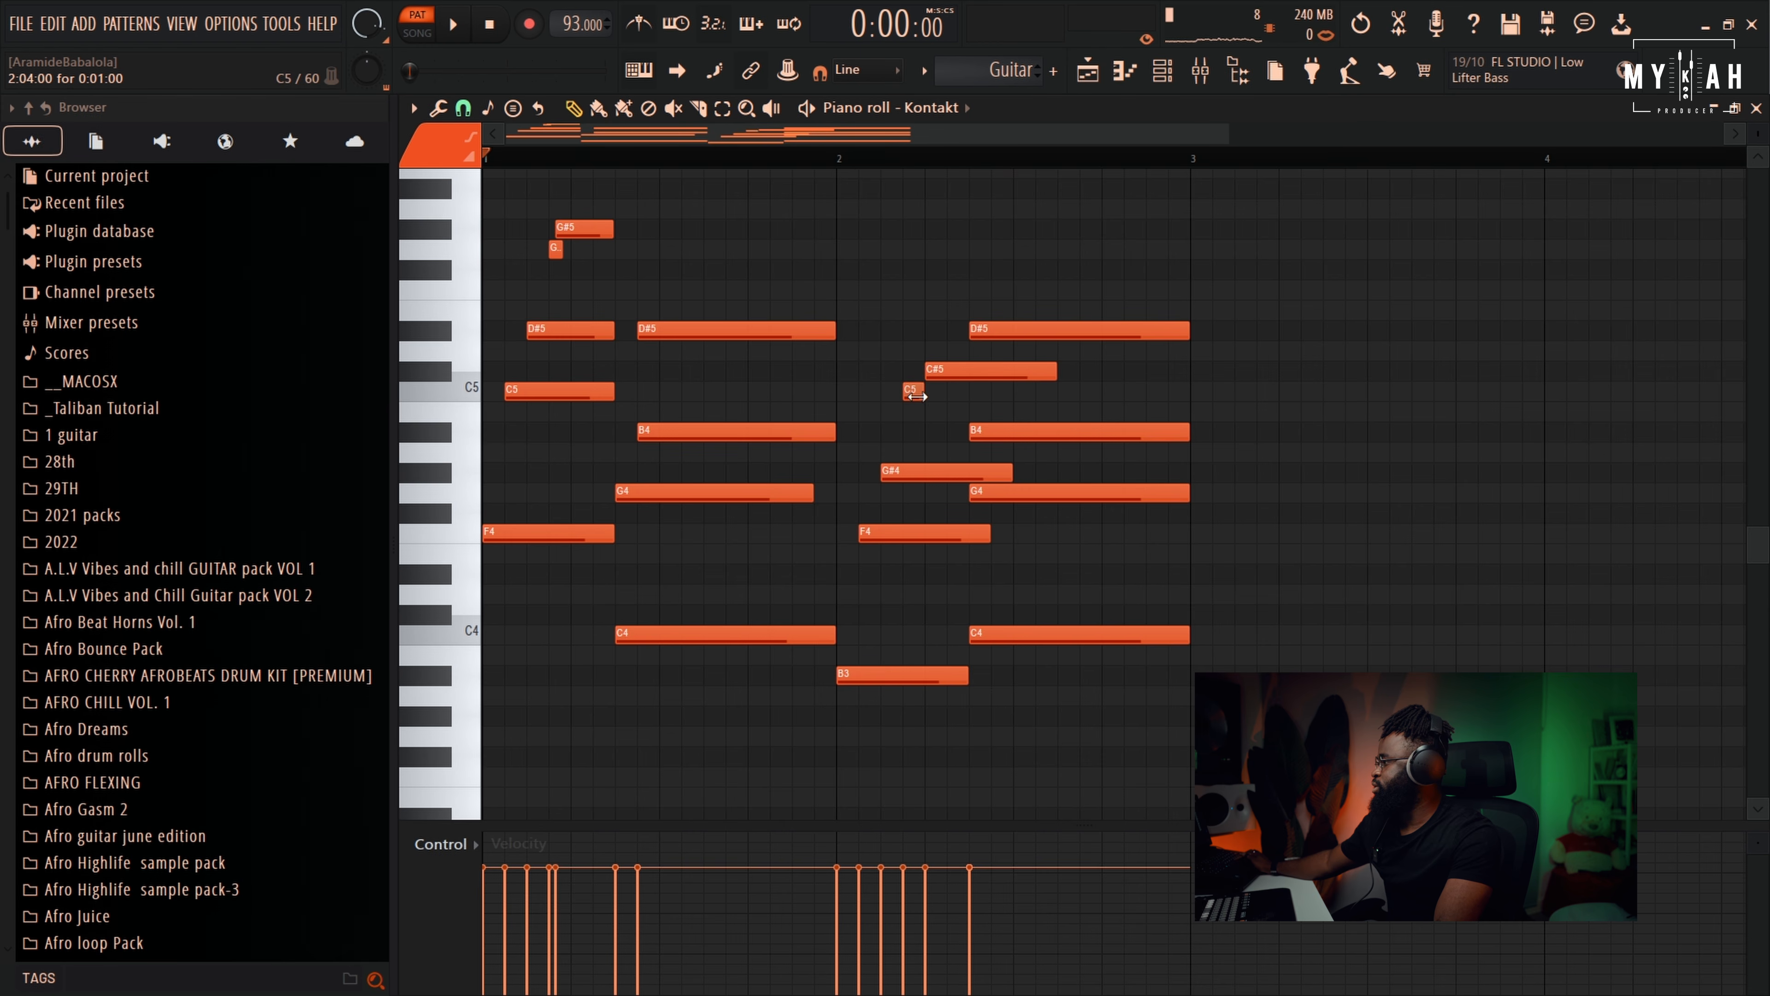
{"action": "left_click_drag", "start_coordinate": [970, 373], "coordinate": [990, 377]}
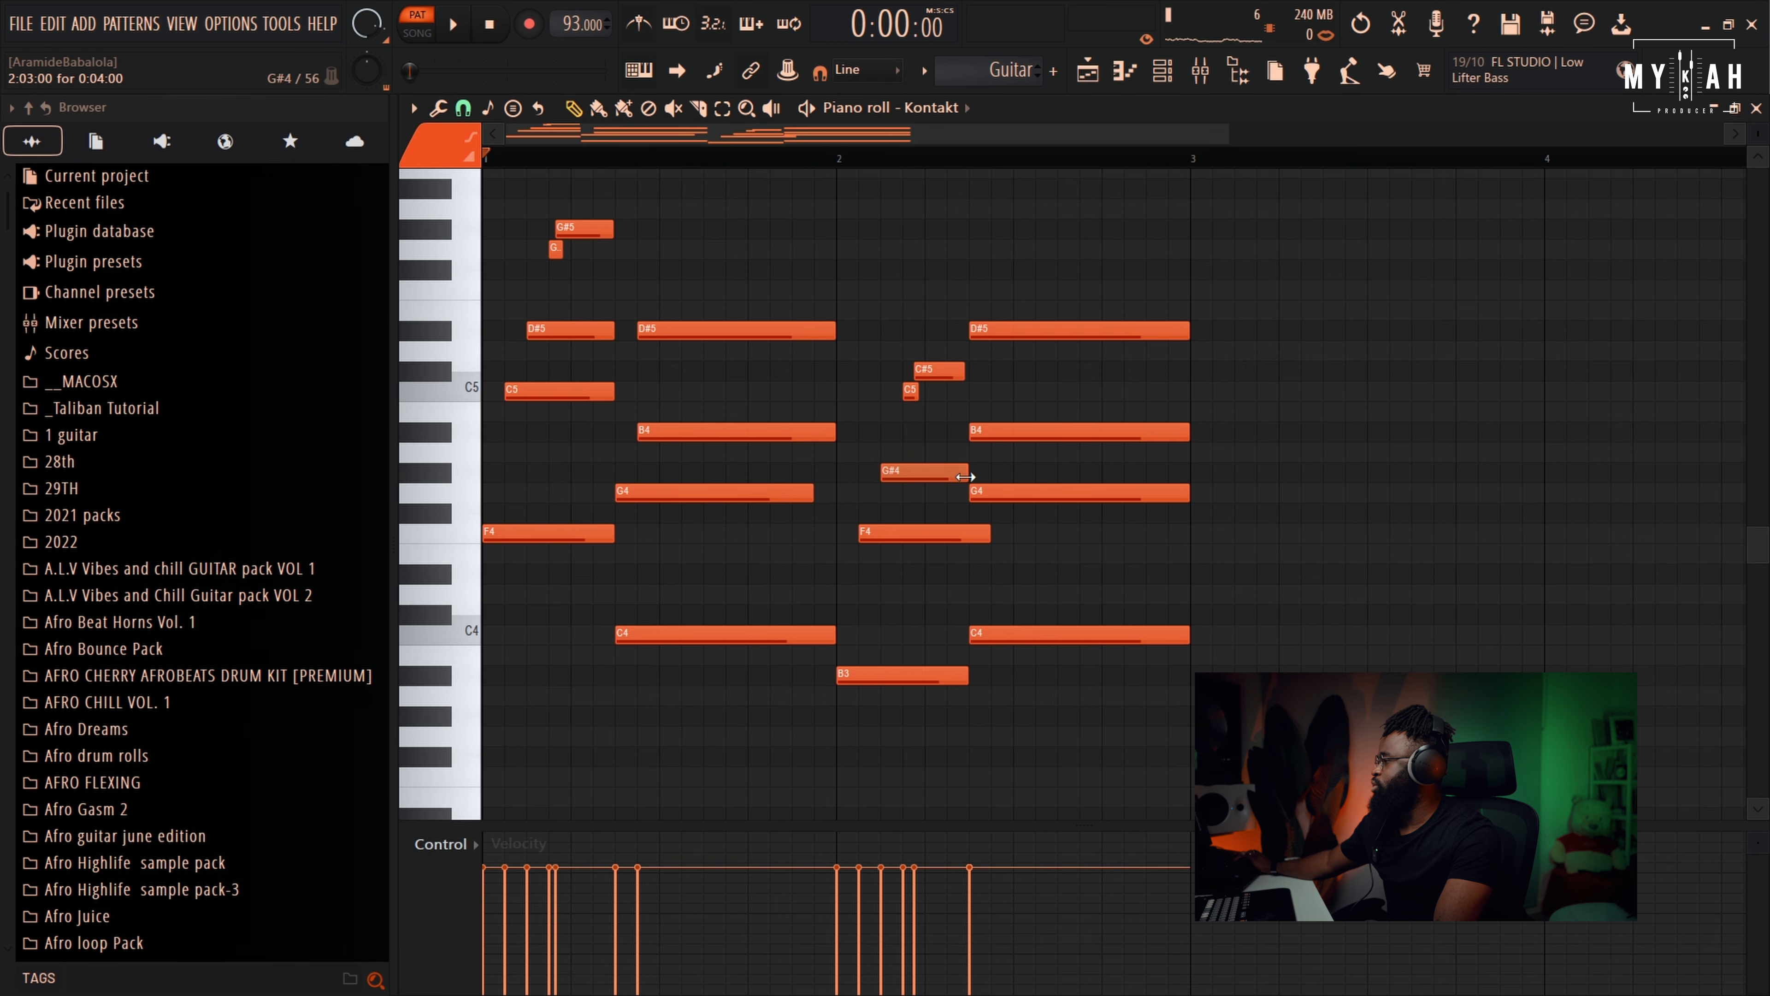
{"action": "key", "text": "space"}
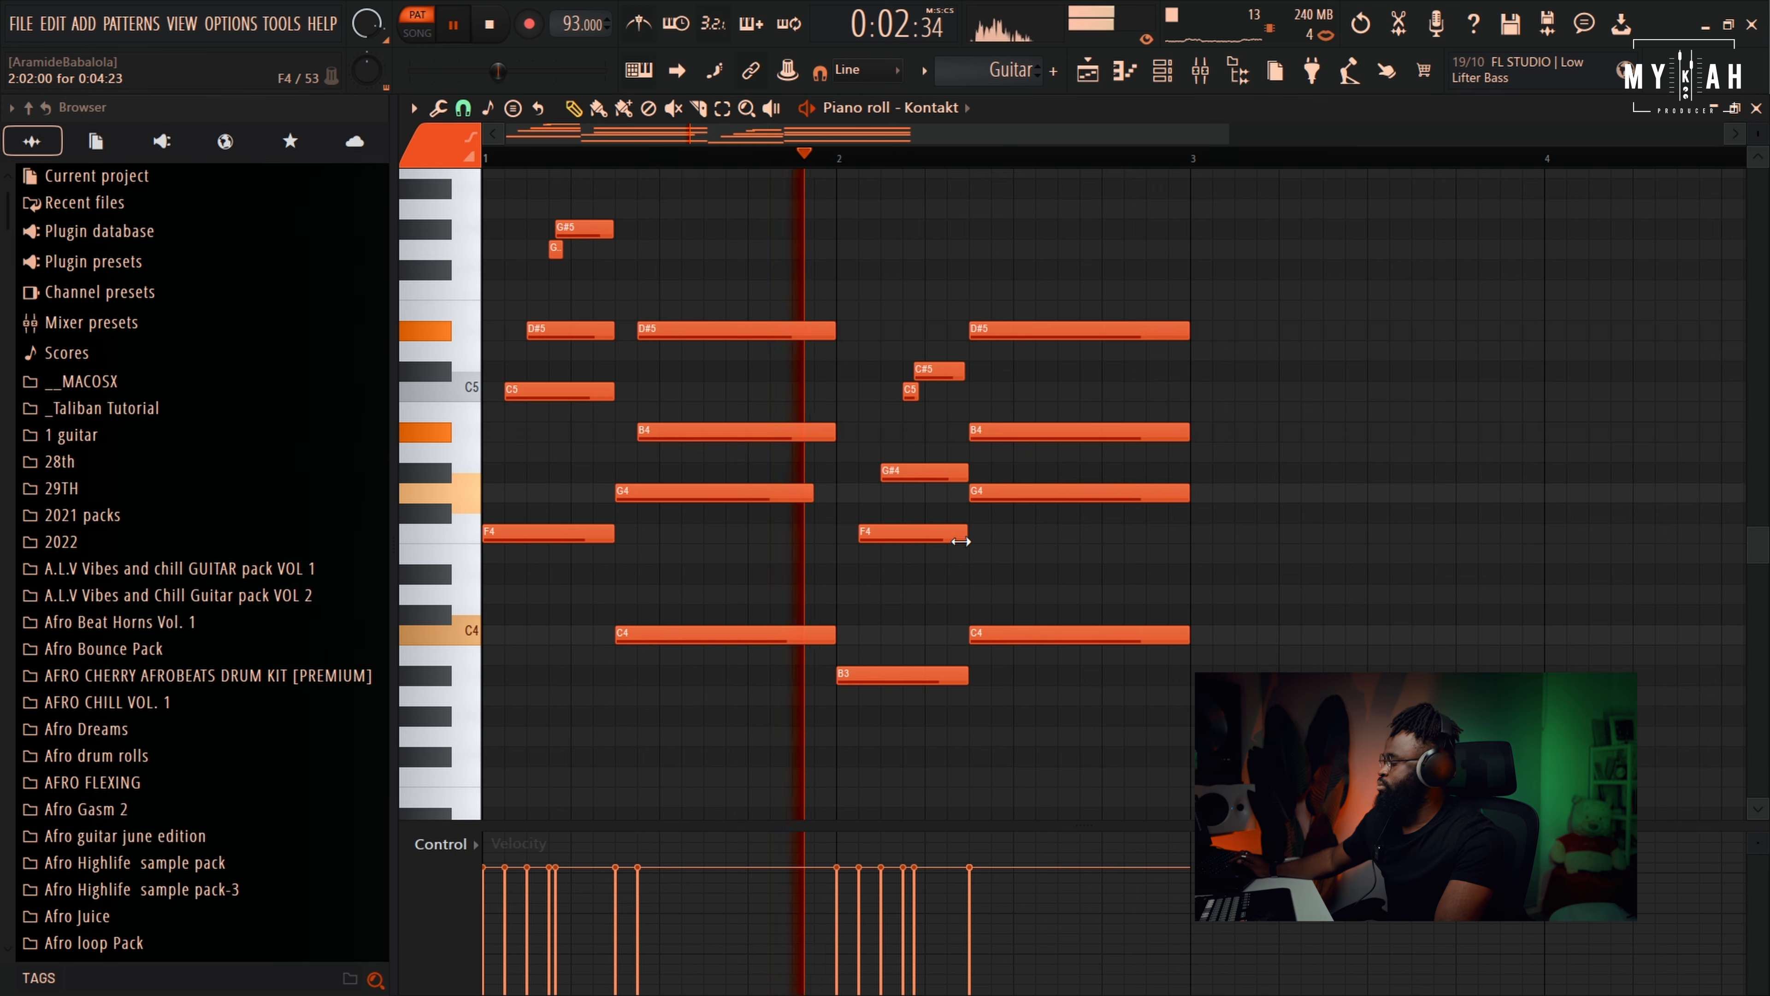
{"action": "key", "text": "space"}
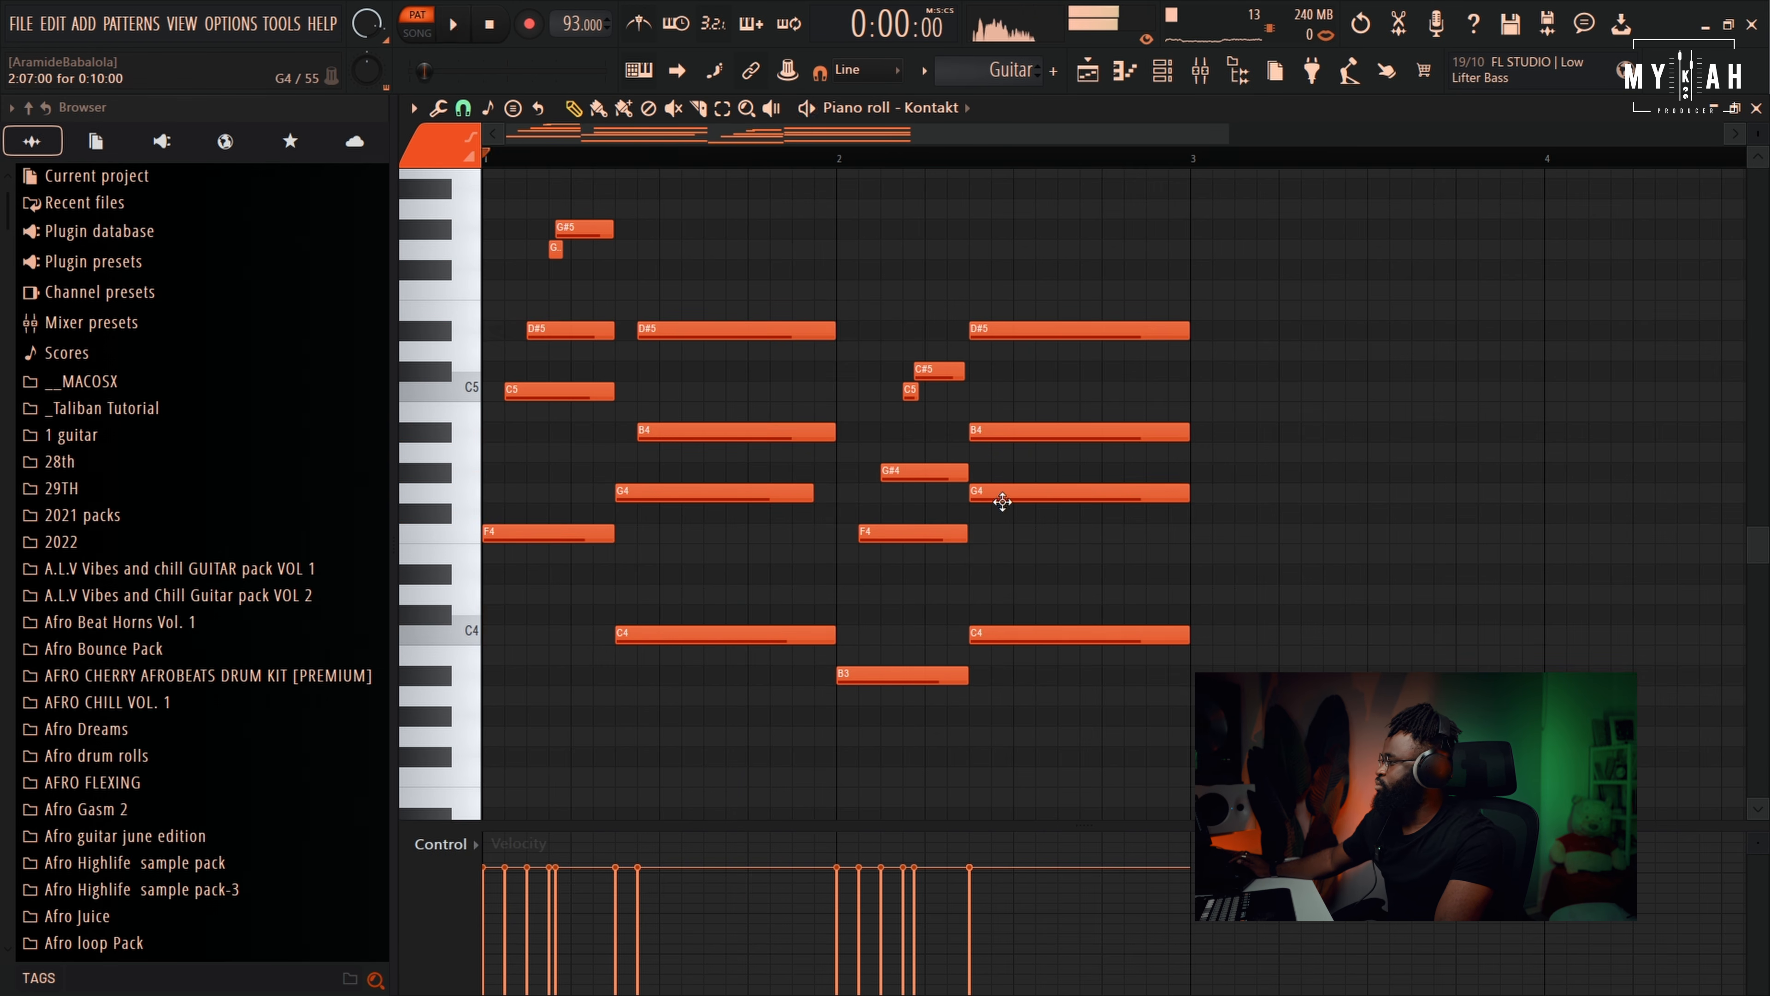
Delay D#5 and B4 of the last chord by one step, trim both to end at bar 3, and play the progression
{"action": "left_click_drag", "start_coordinate": [1008, 331], "coordinate": [1029, 330]}
{"action": "left_click_drag", "start_coordinate": [1015, 432], "coordinate": [1037, 431]}
{"action": "key", "text": "space"}
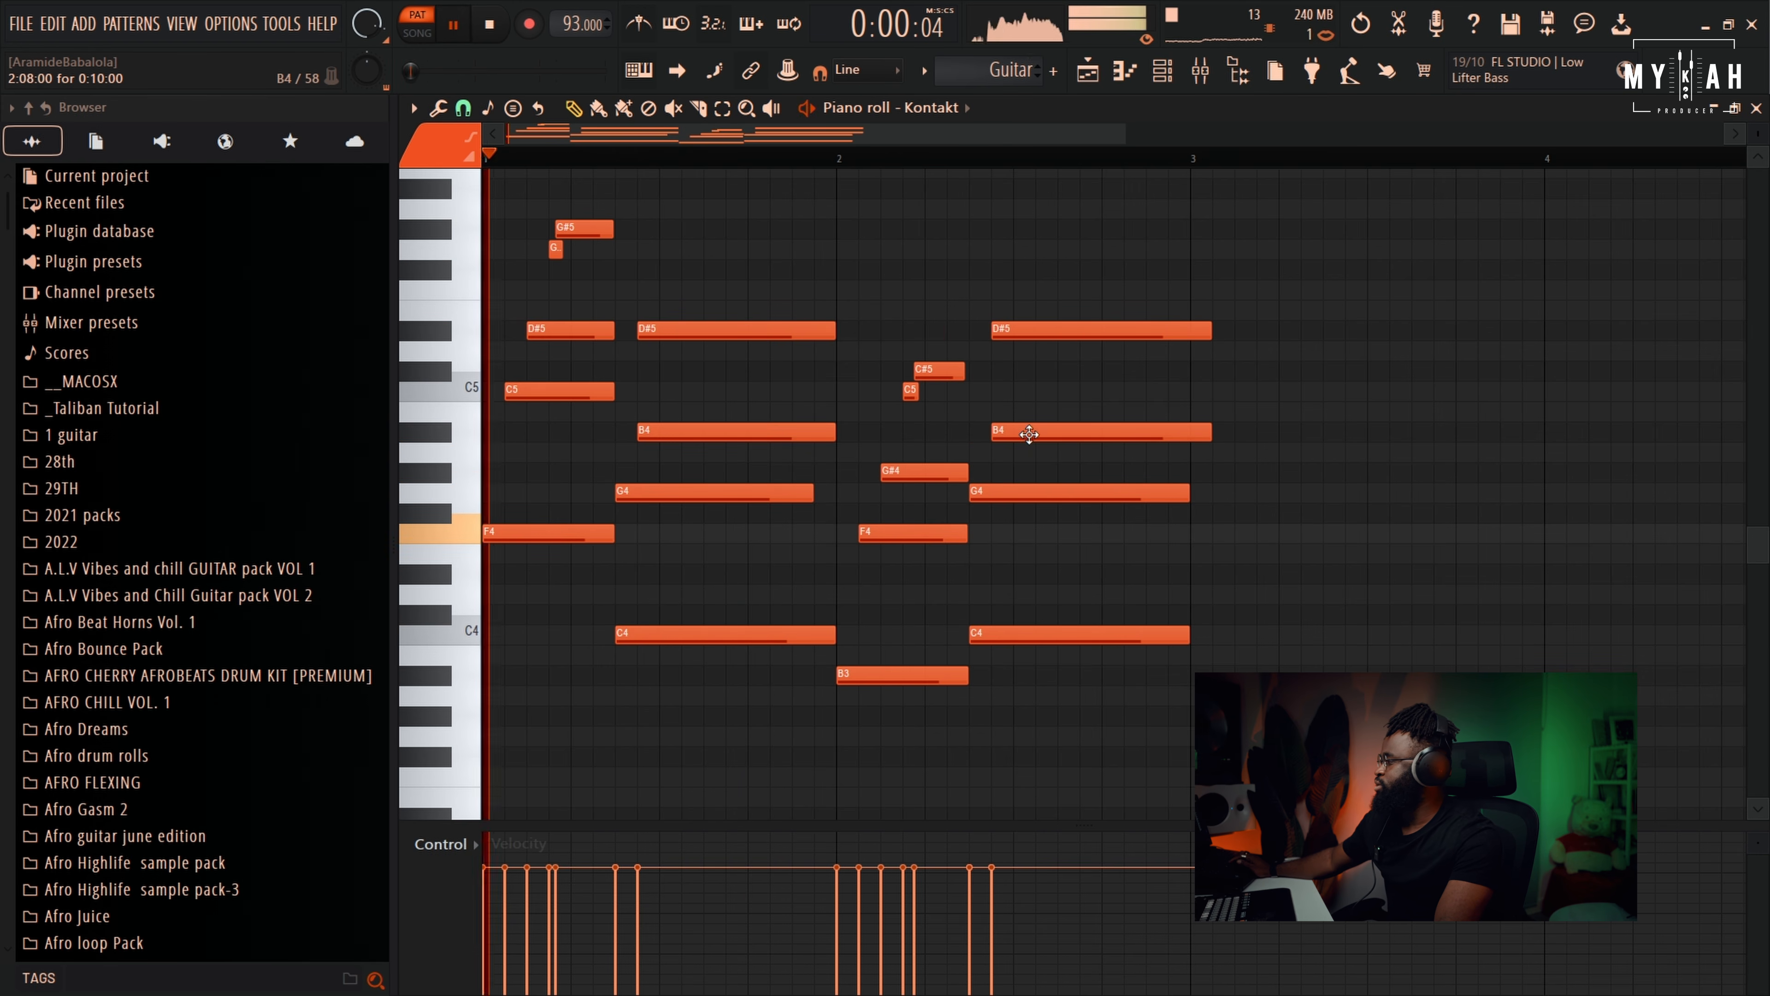
{"action": "left_click_drag", "start_coordinate": [1210, 438], "coordinate": [1187, 437]}
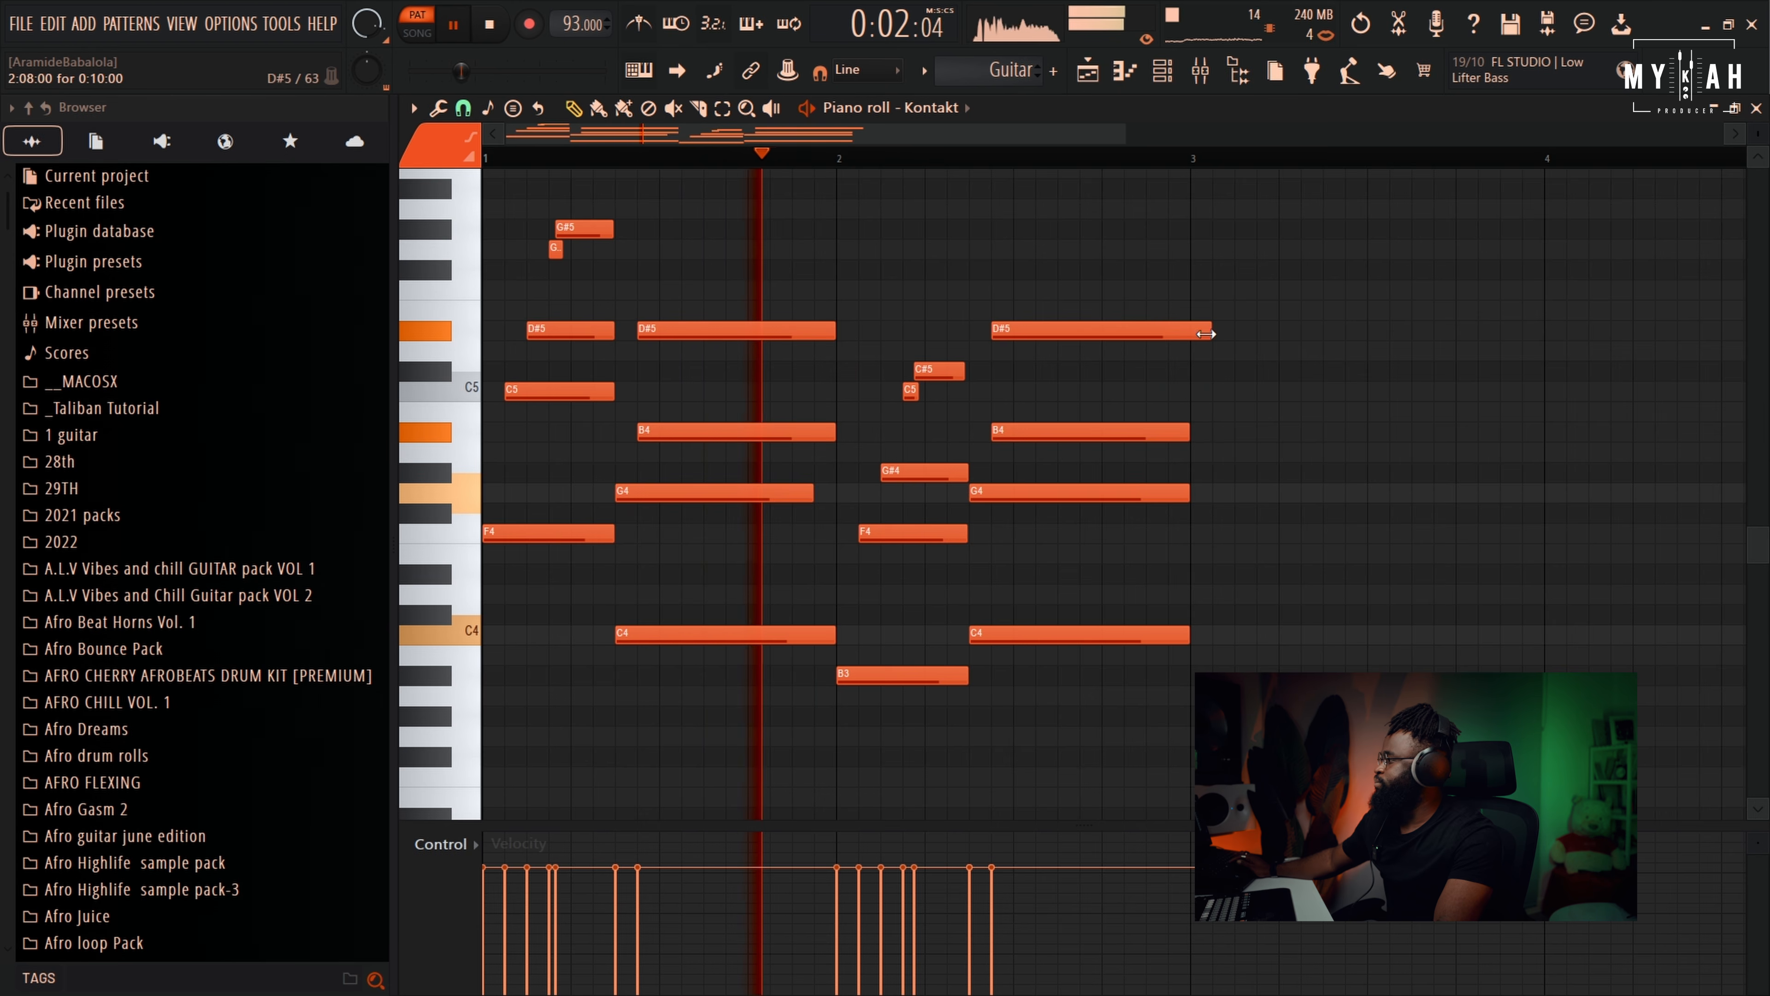
{"action": "left_click_drag", "start_coordinate": [1198, 332], "coordinate": [1193, 336]}
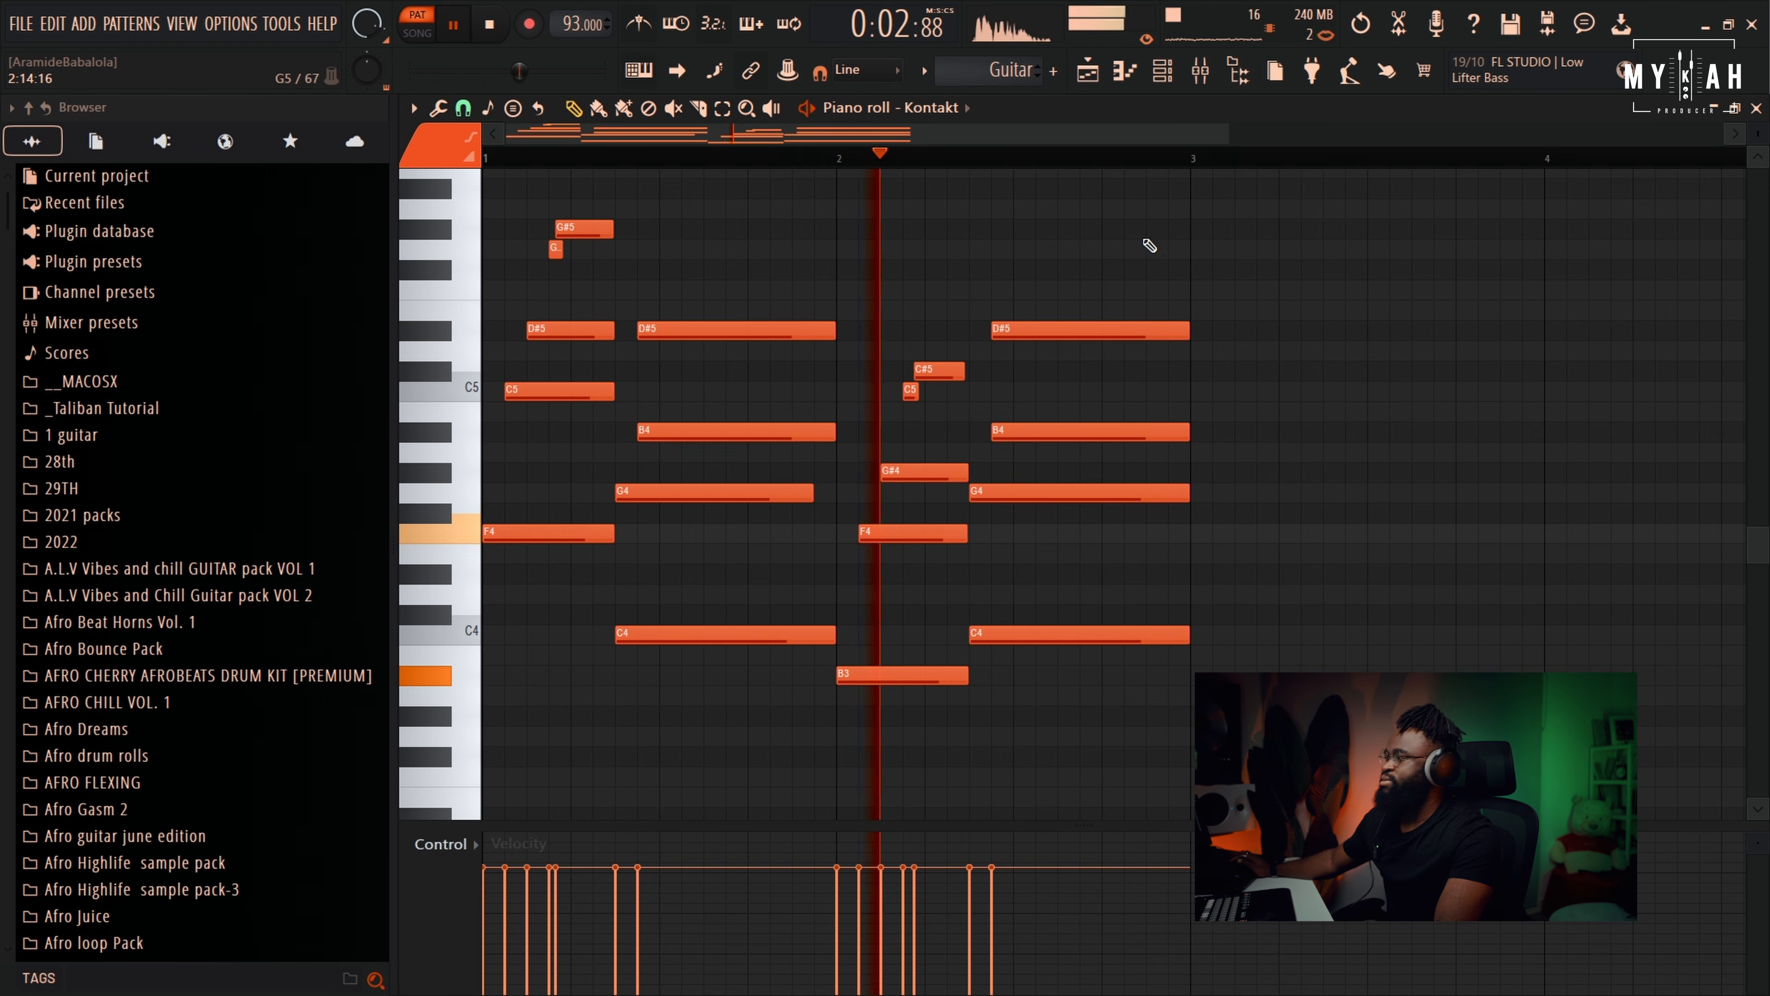
{"action": "key", "text": "space"}
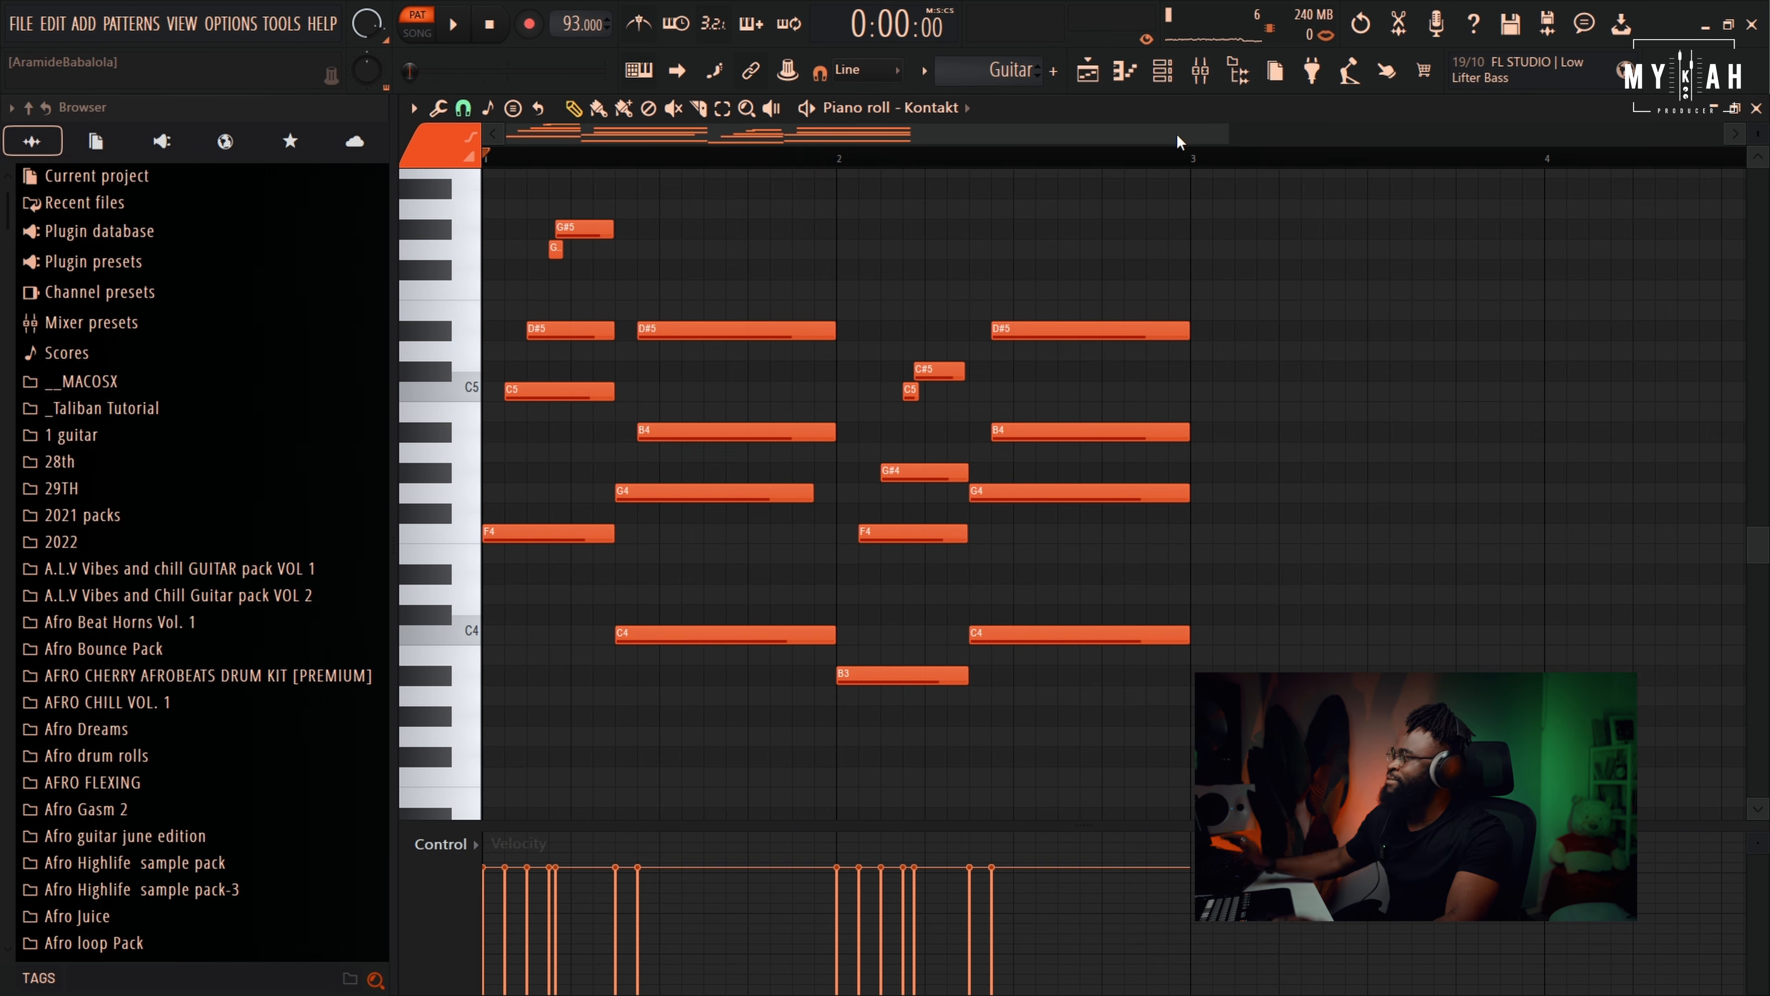
Load a saved guitar effects state onto the Kontakt mixer track and raise the track's volume slightly while the pattern plays
{"action": "left_click", "coordinate": [1162, 79]}
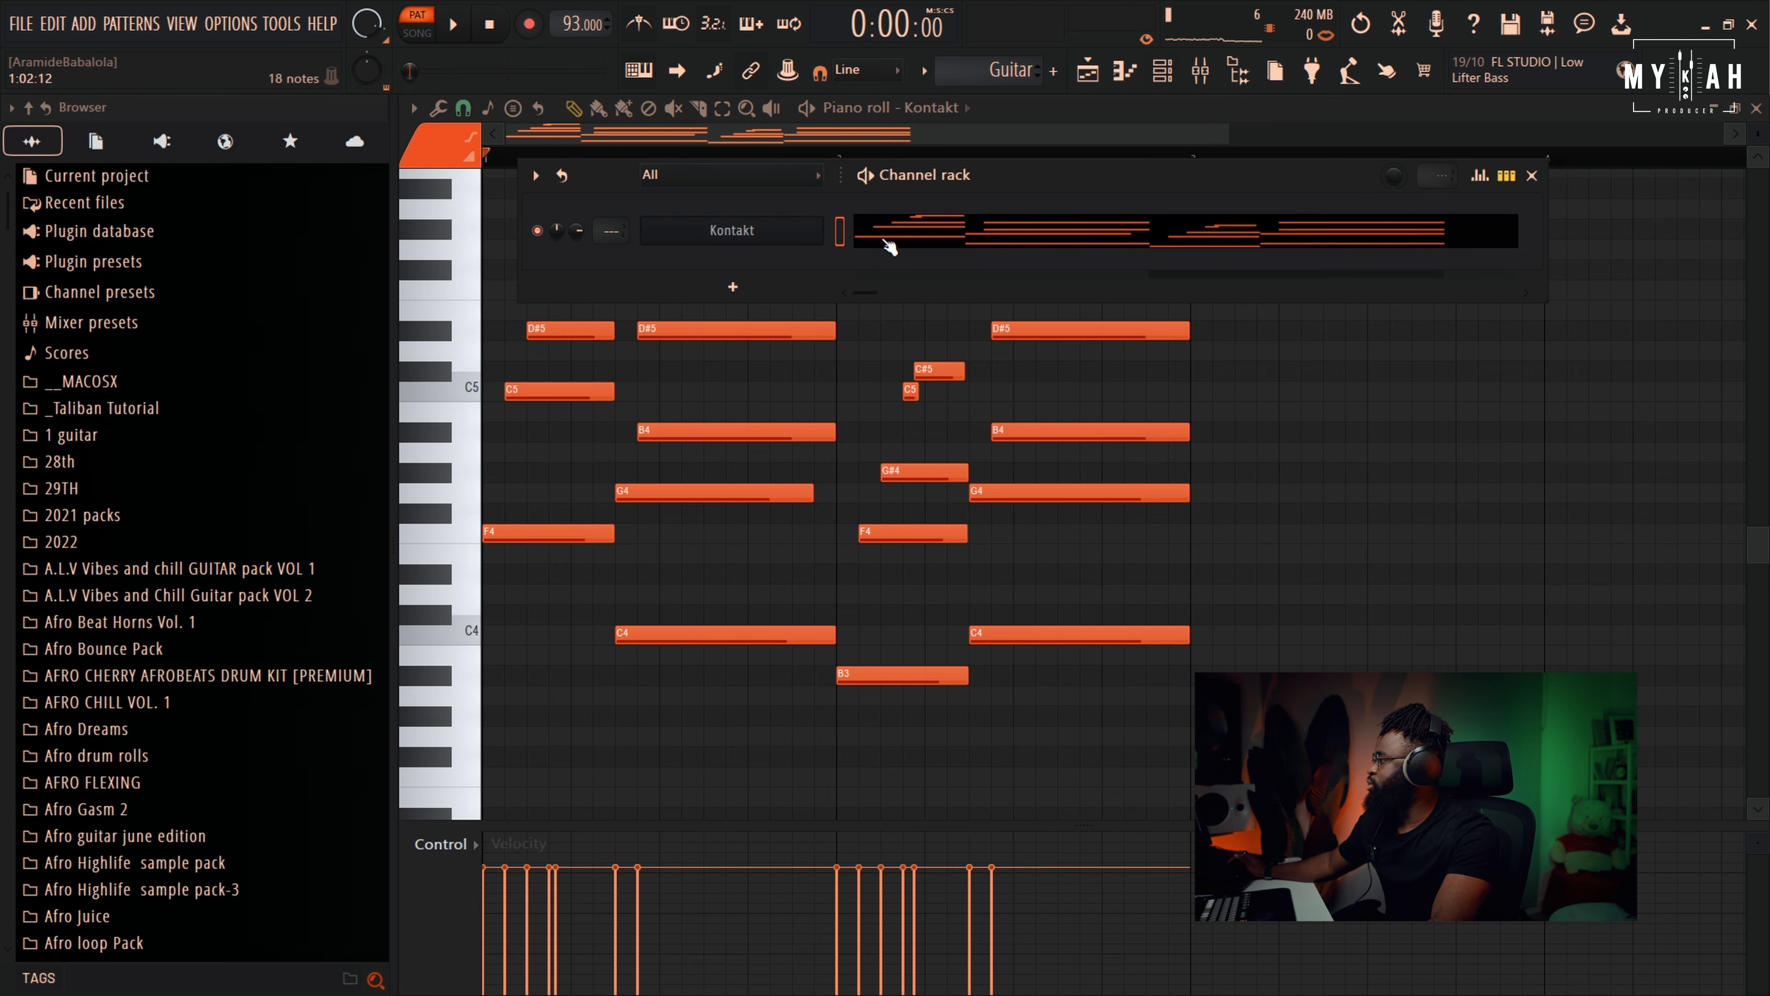
{"action": "key", "text": "F9"}
{"action": "left_click", "coordinate": [414, 107]}
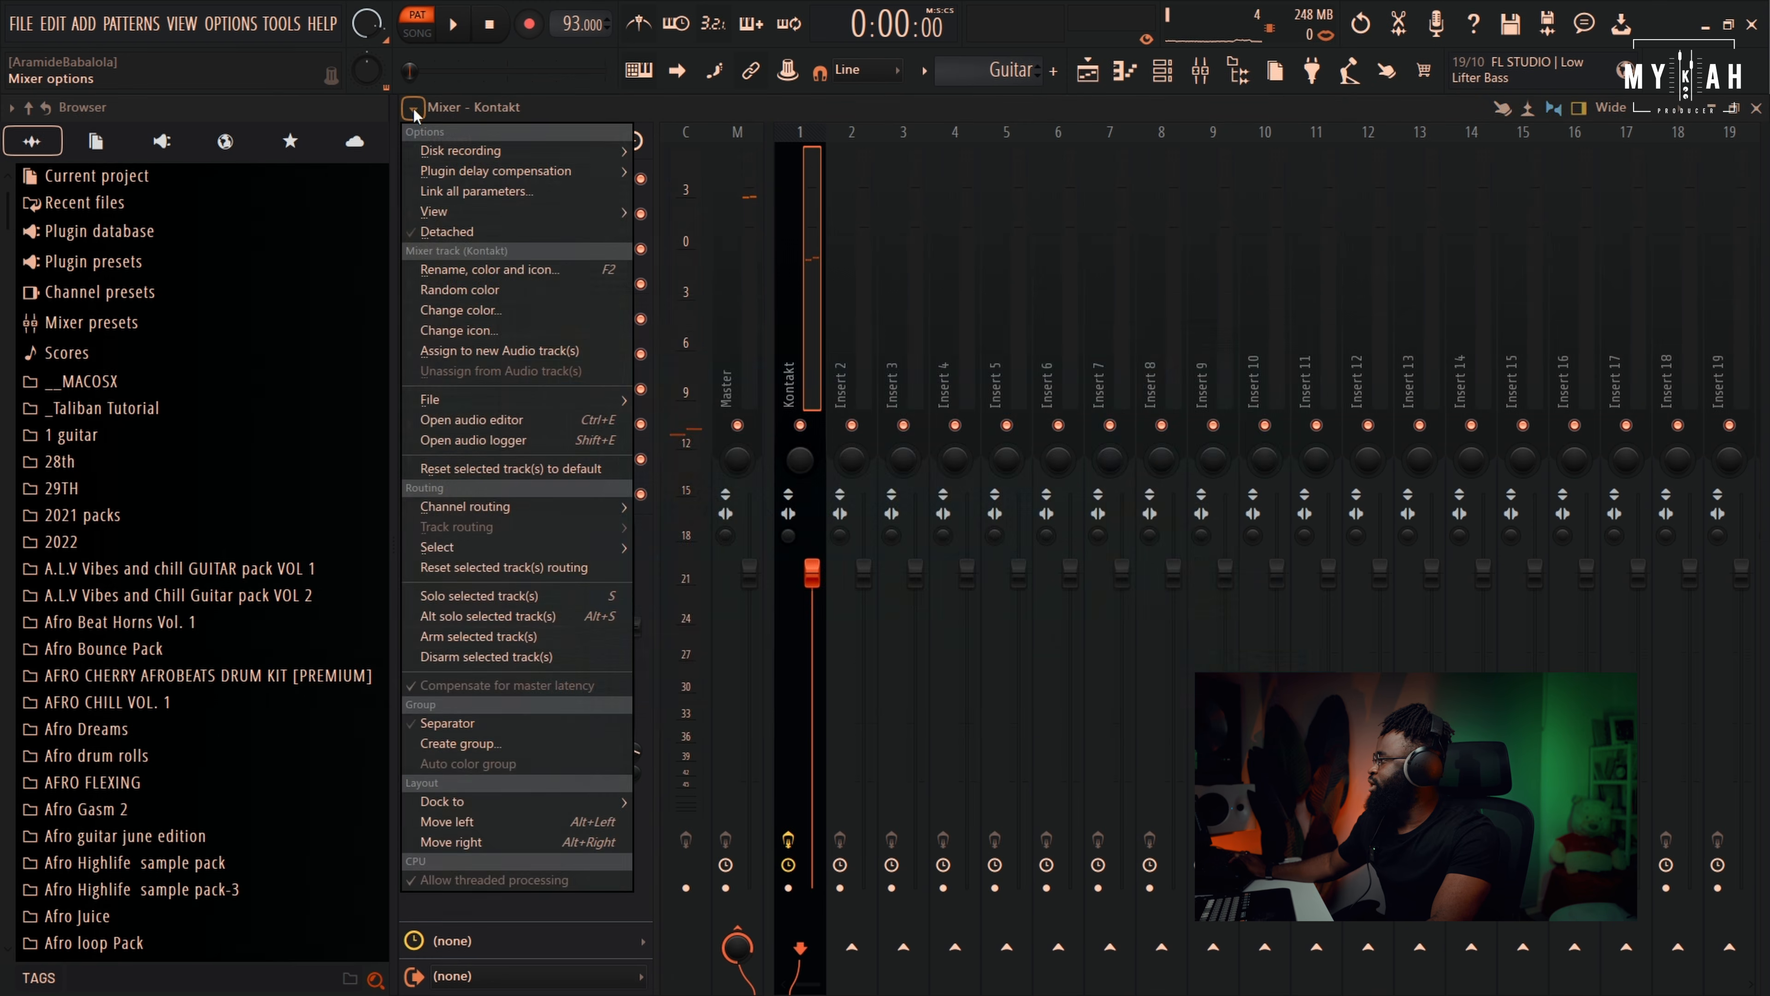
{"action": "mouse_move", "coordinate": [460, 399]}
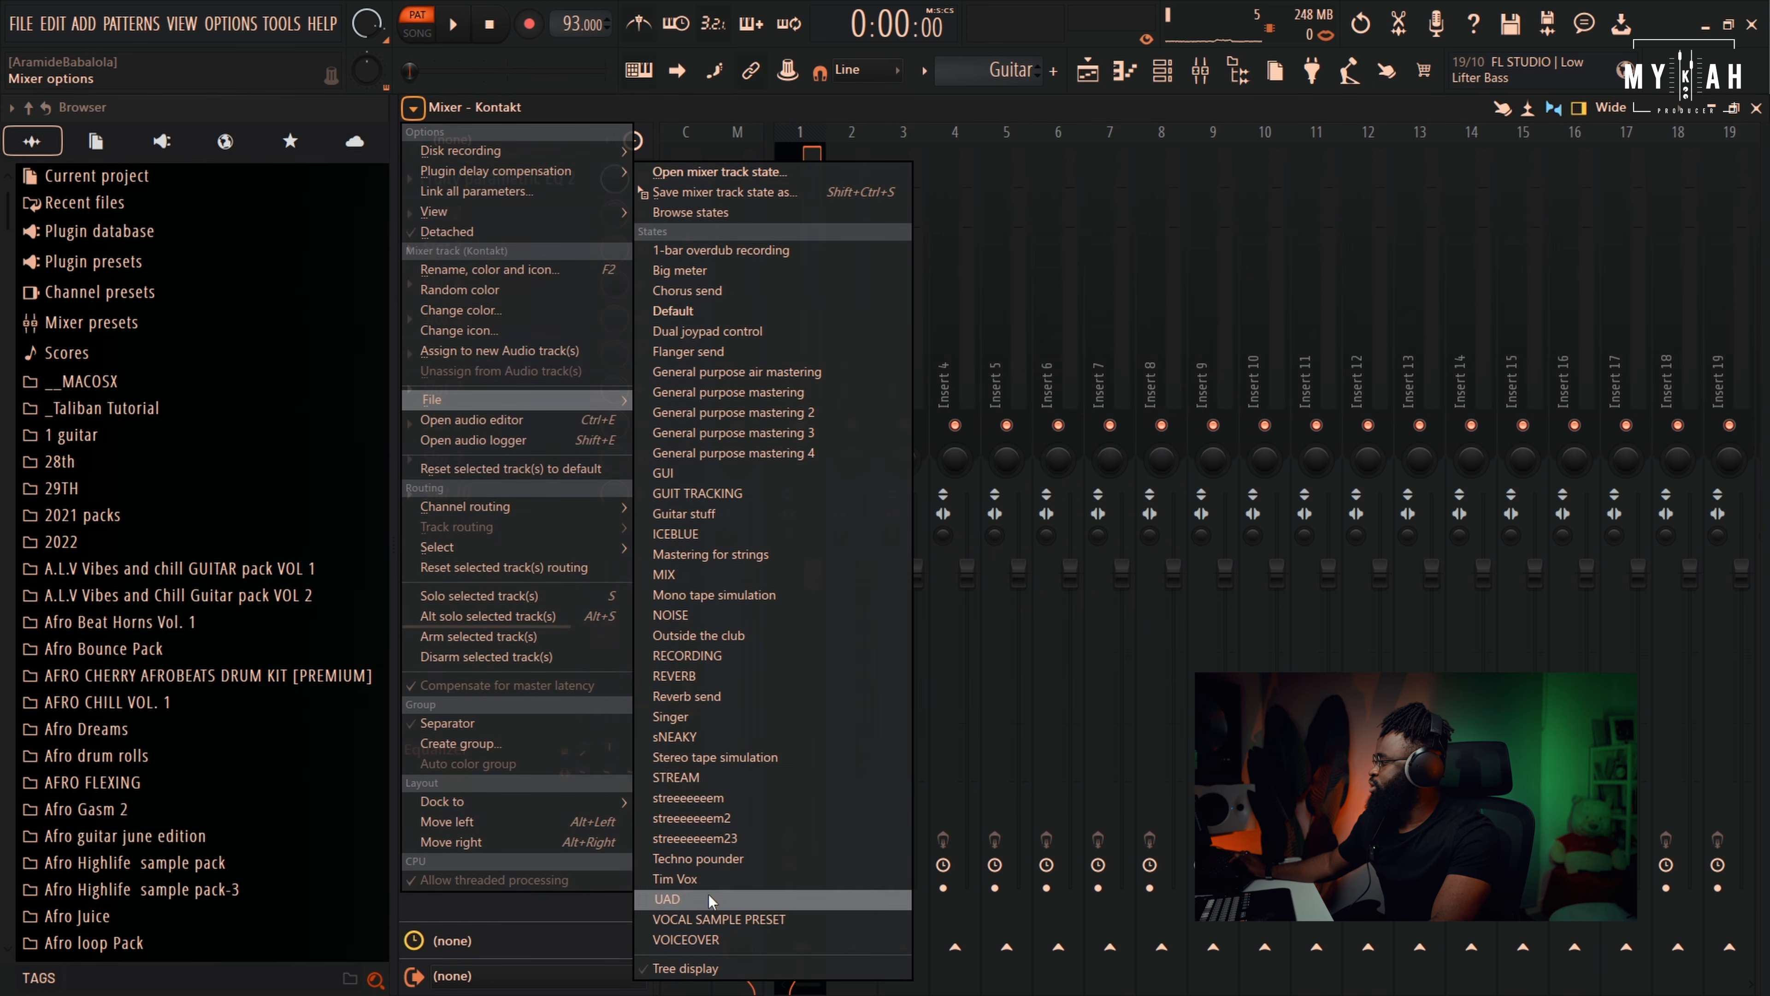
{"action": "left_click", "coordinate": [686, 480]}
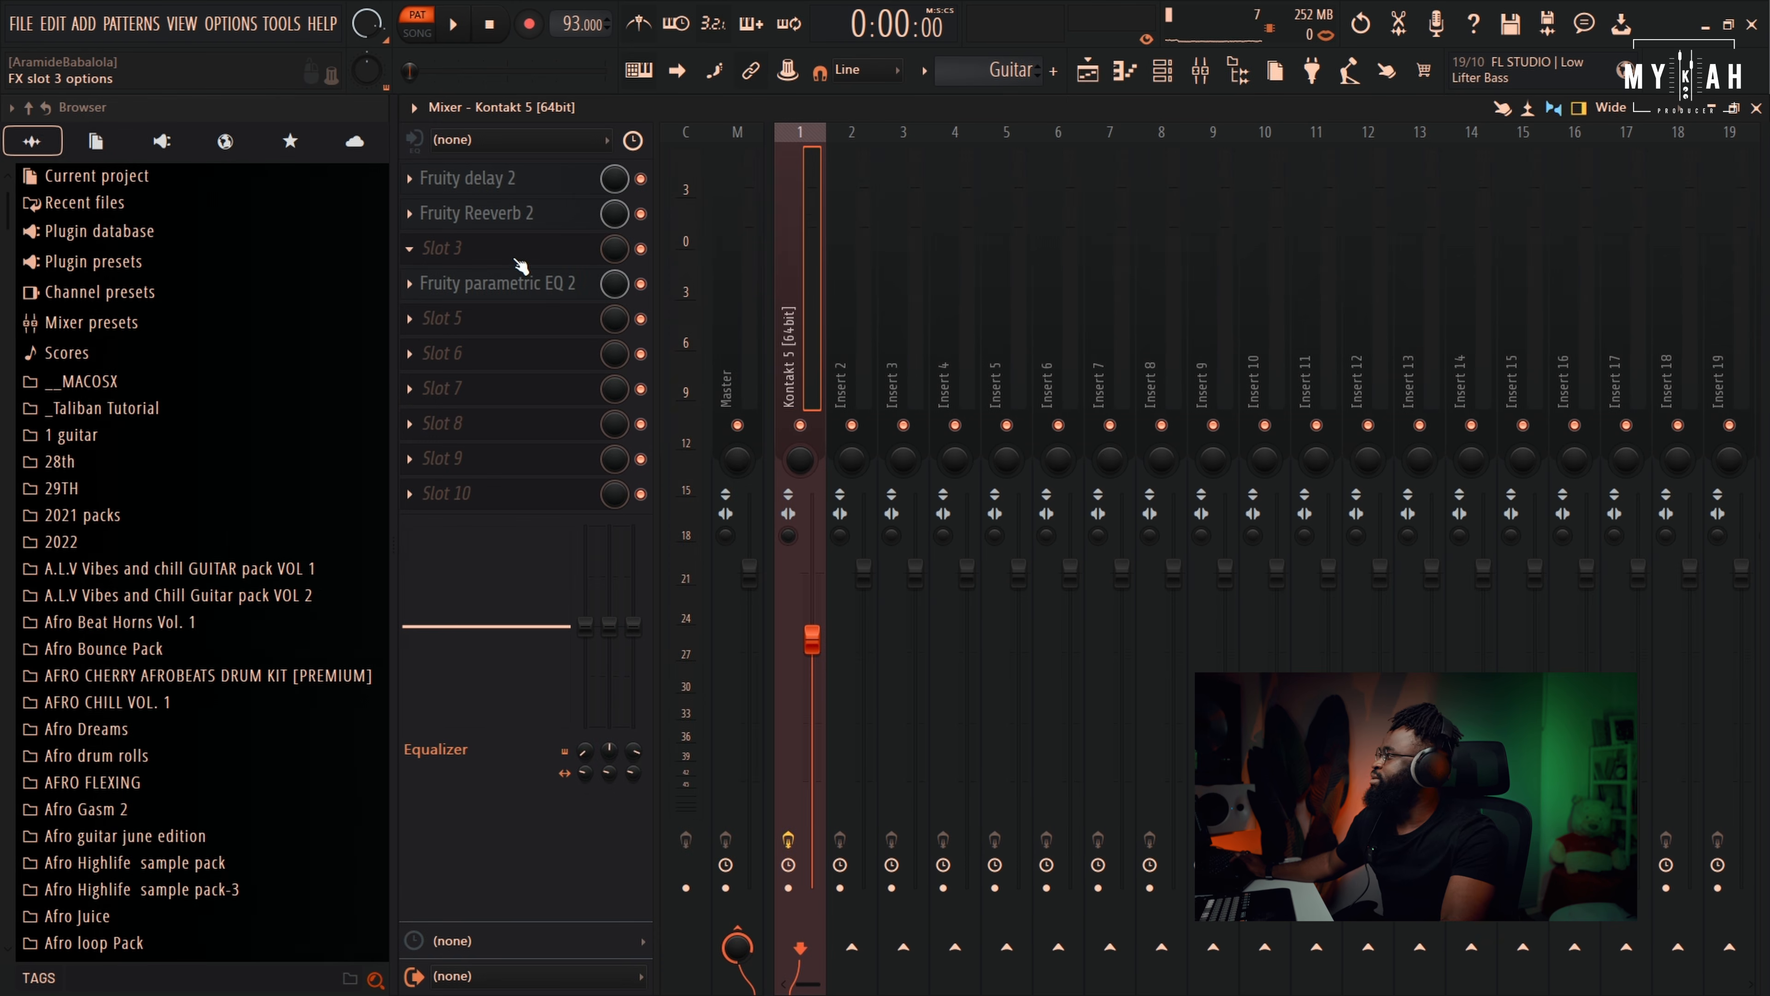
{"action": "key", "text": "space"}
{"action": "left_click_drag", "start_coordinate": [814, 640], "coordinate": [814, 633]}
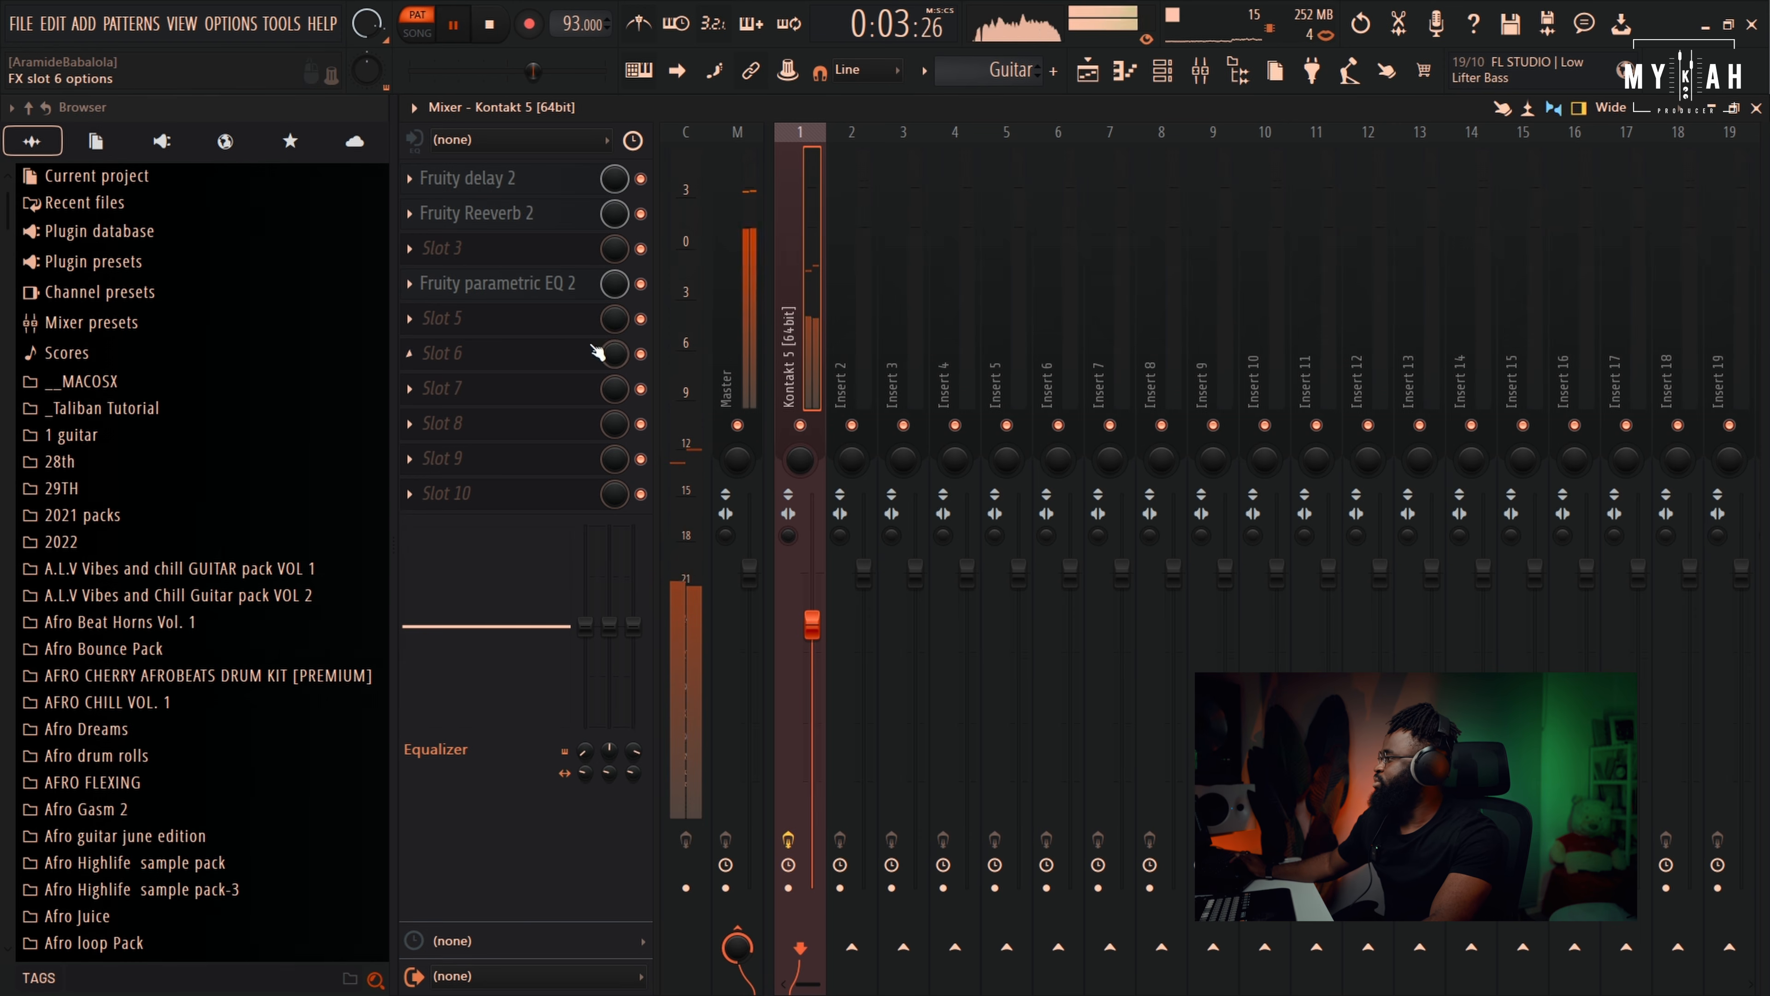
Examine the Fruity parametric EQ 2, Fruity Reeverb 2 and Fruity delay 2 settings on the guitar's mixer track
{"action": "left_click", "coordinate": [560, 284]}
{"action": "key", "text": "space"}
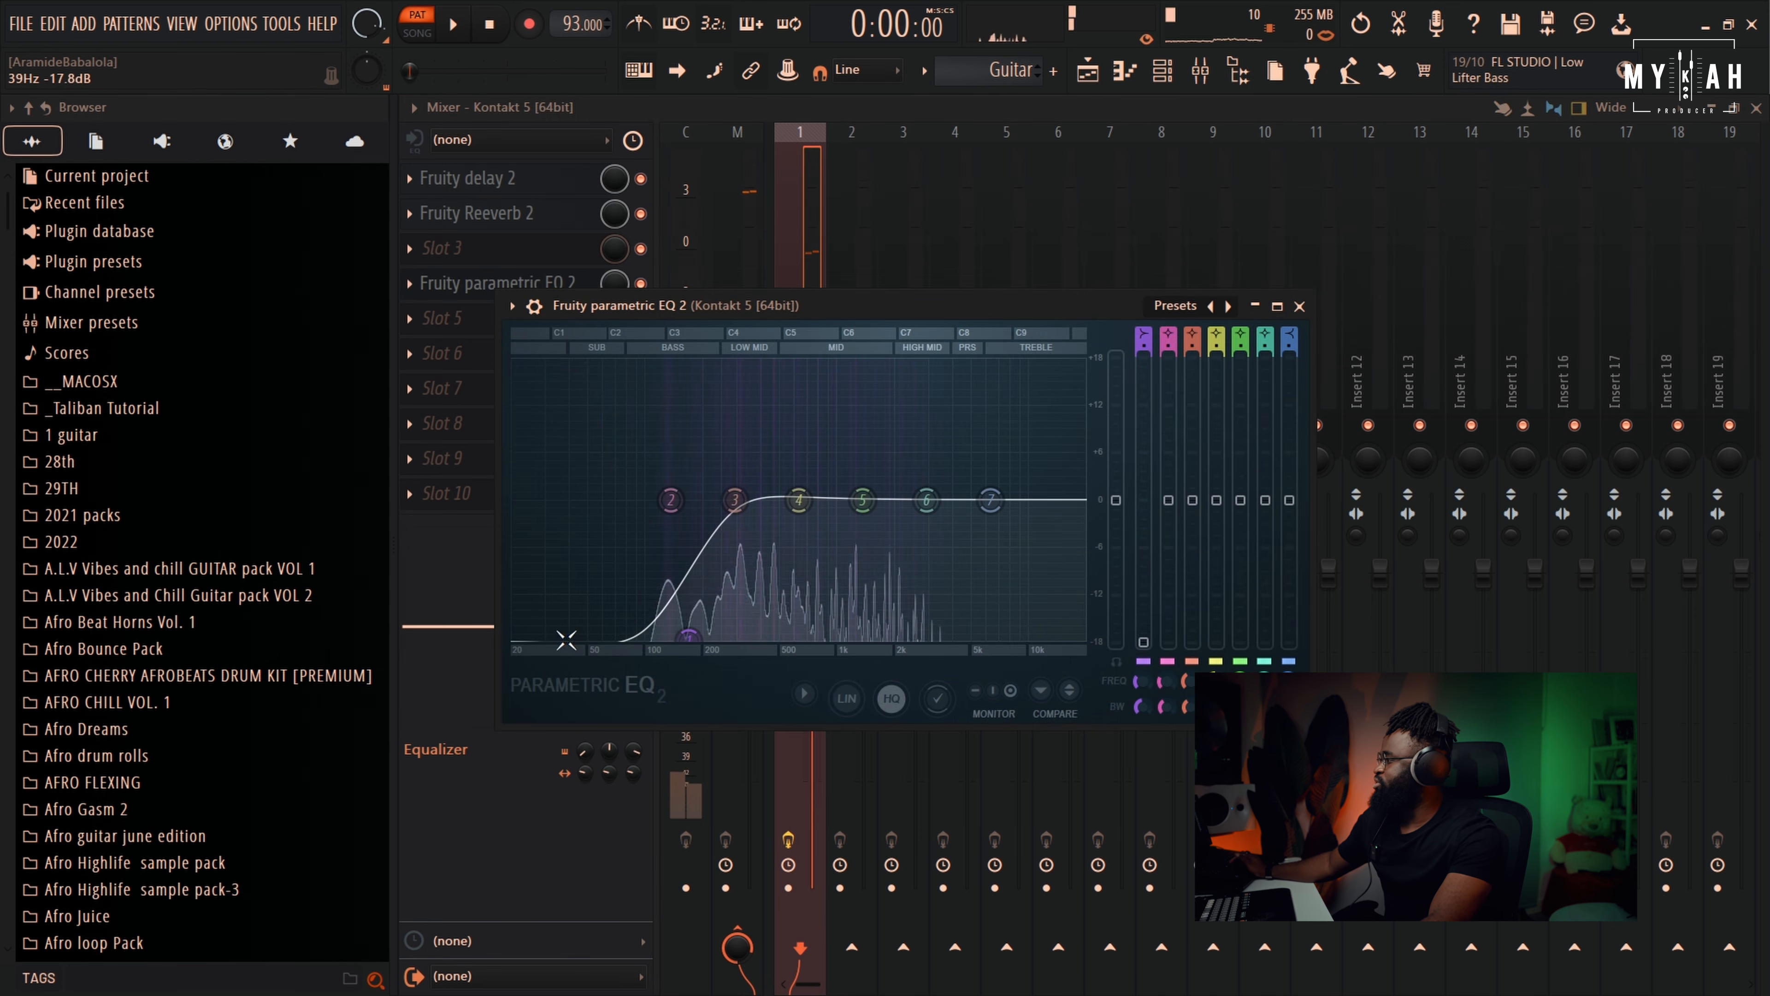
{"action": "left_click", "coordinate": [516, 214]}
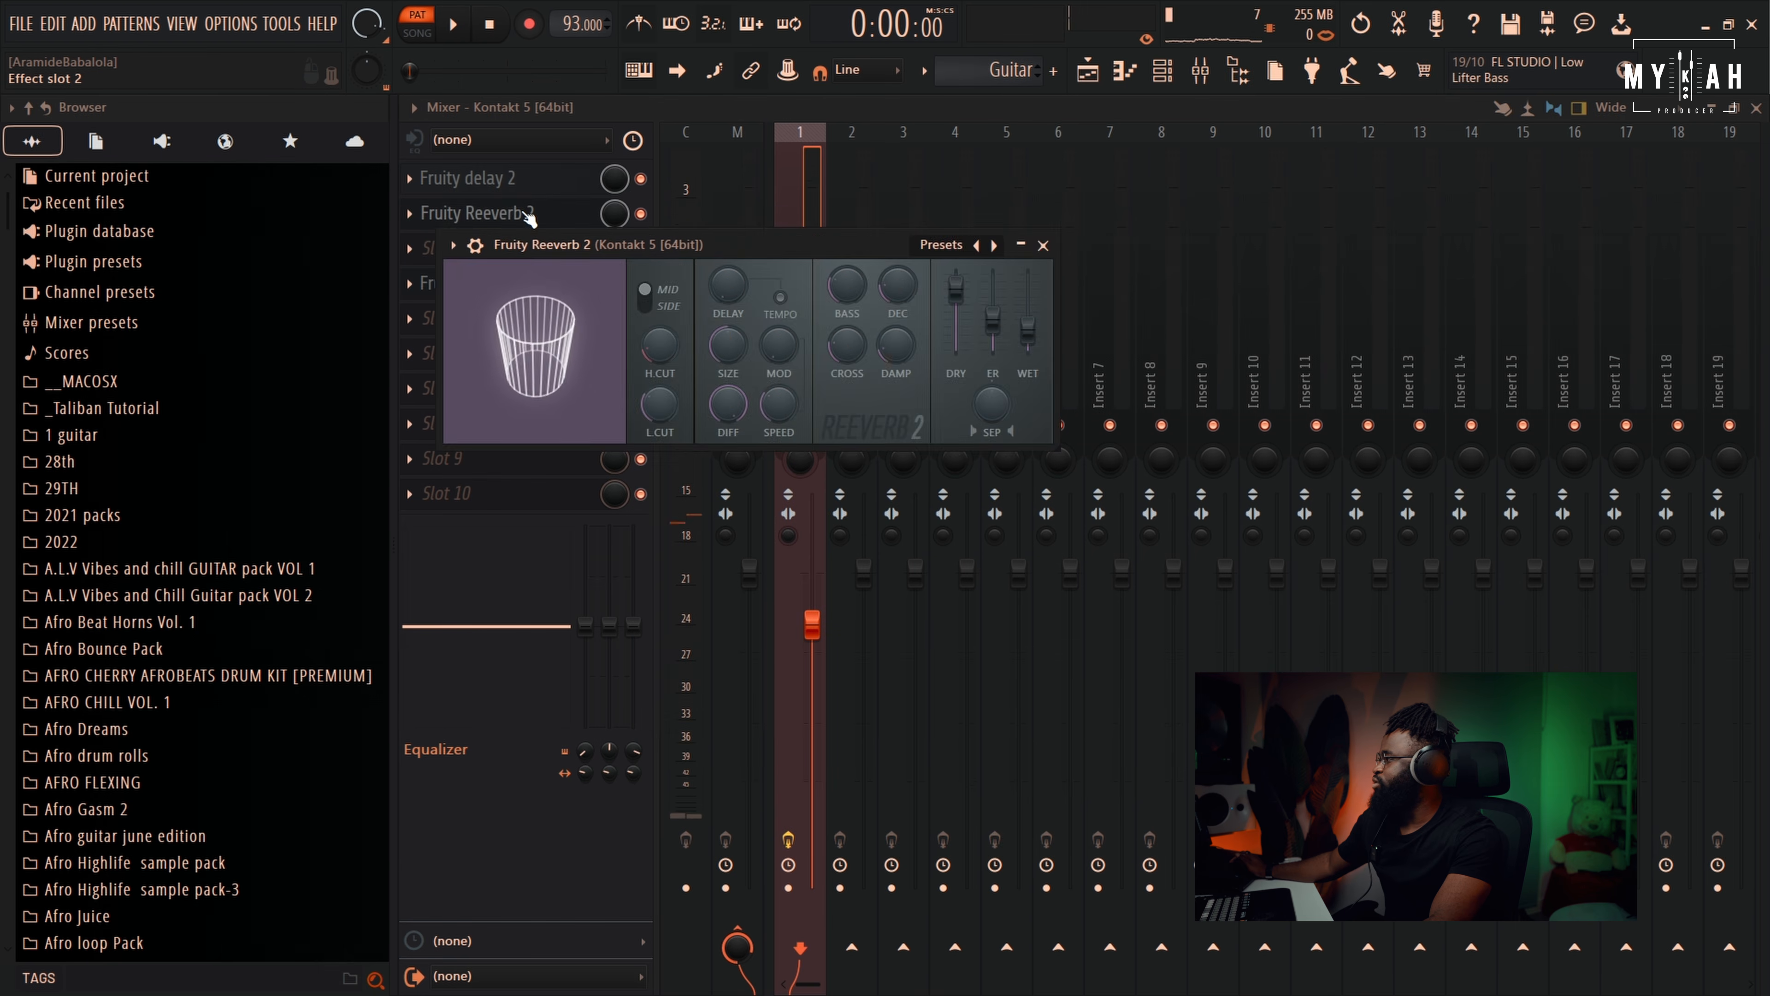
{"action": "left_click", "coordinate": [552, 178]}
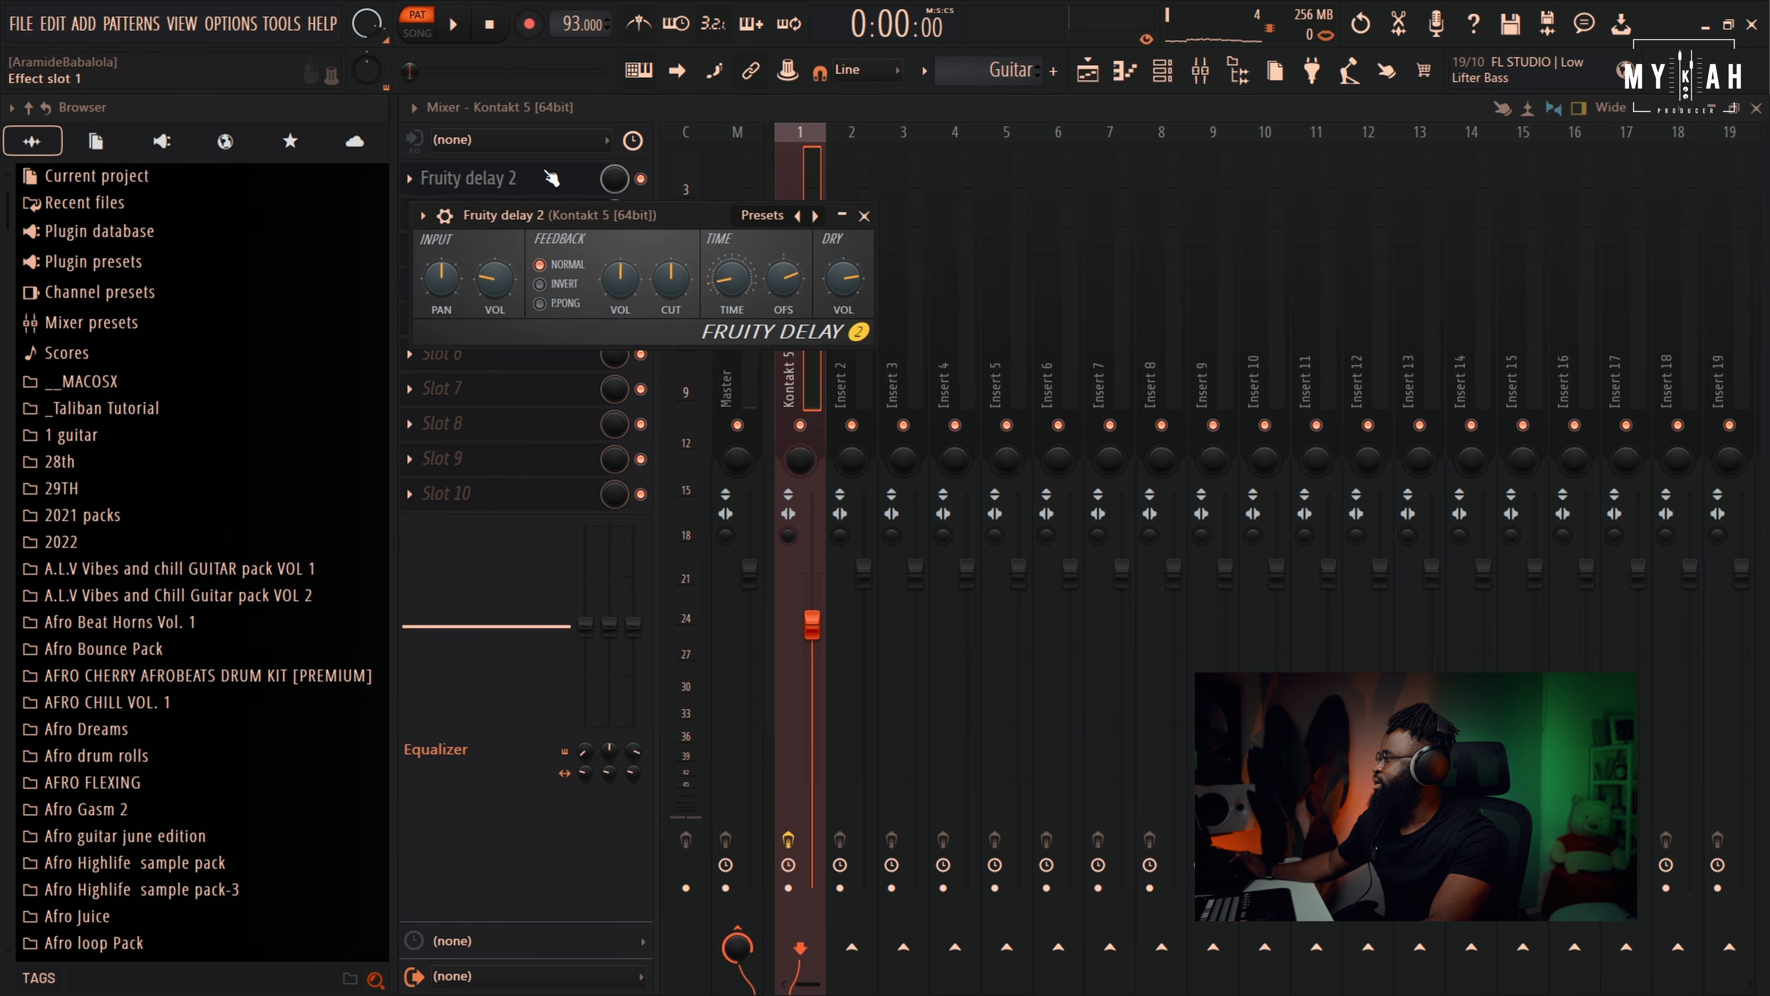
Place four consecutive Guitar pattern clips on Track 1 of the playlist, filling bars 1 to 8
{"action": "left_click", "coordinate": [1088, 72]}
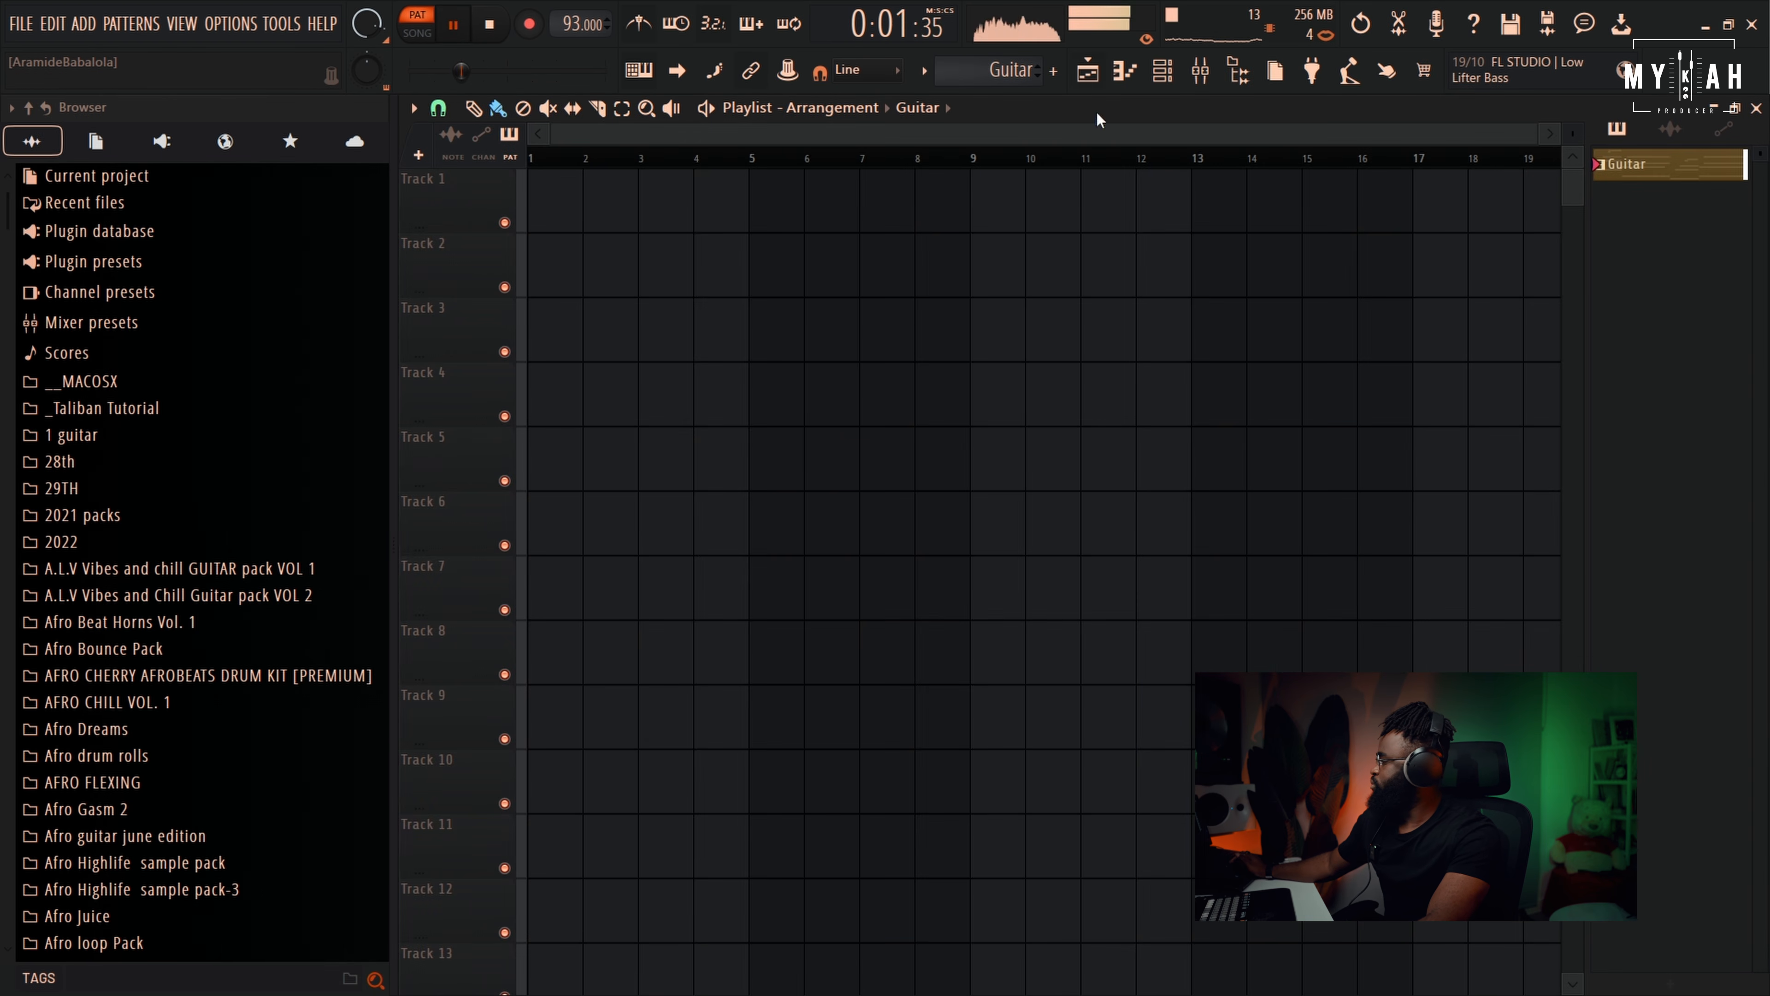
{"action": "left_click", "coordinate": [1162, 73]}
{"action": "key", "text": "space"}
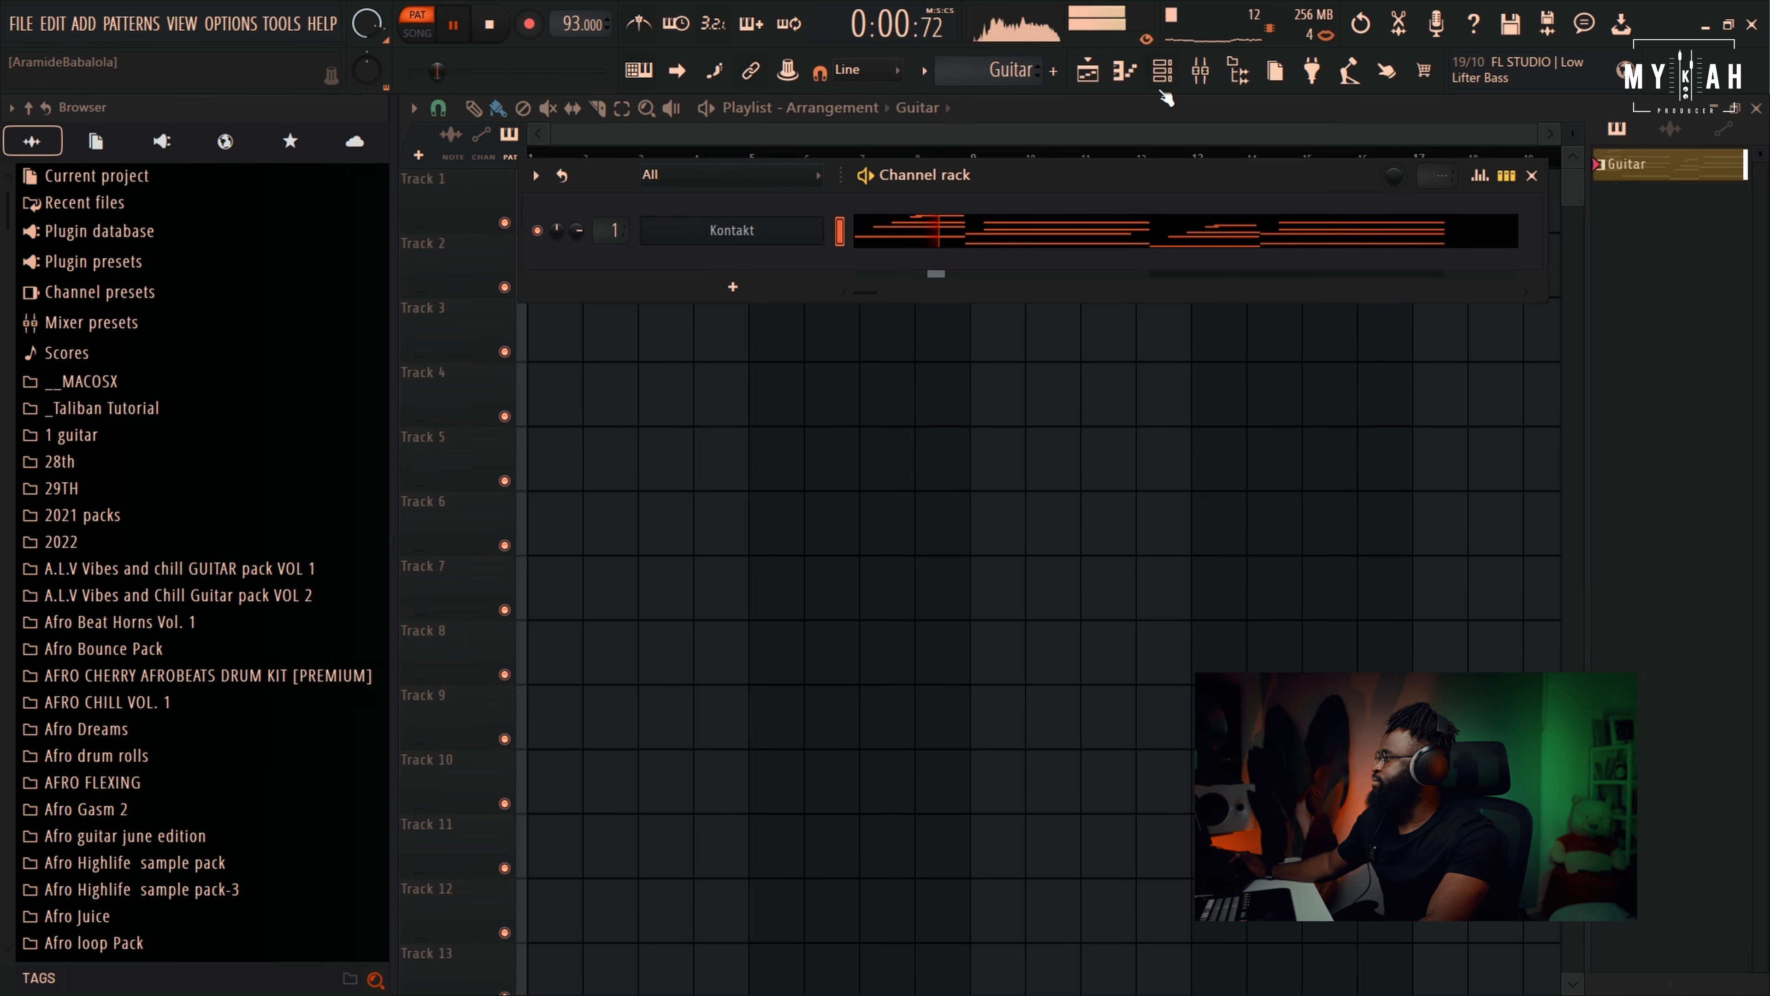
{"action": "key", "text": "space"}
{"action": "left_click", "coordinate": [723, 116]}
{"action": "left_click", "coordinate": [548, 180]}
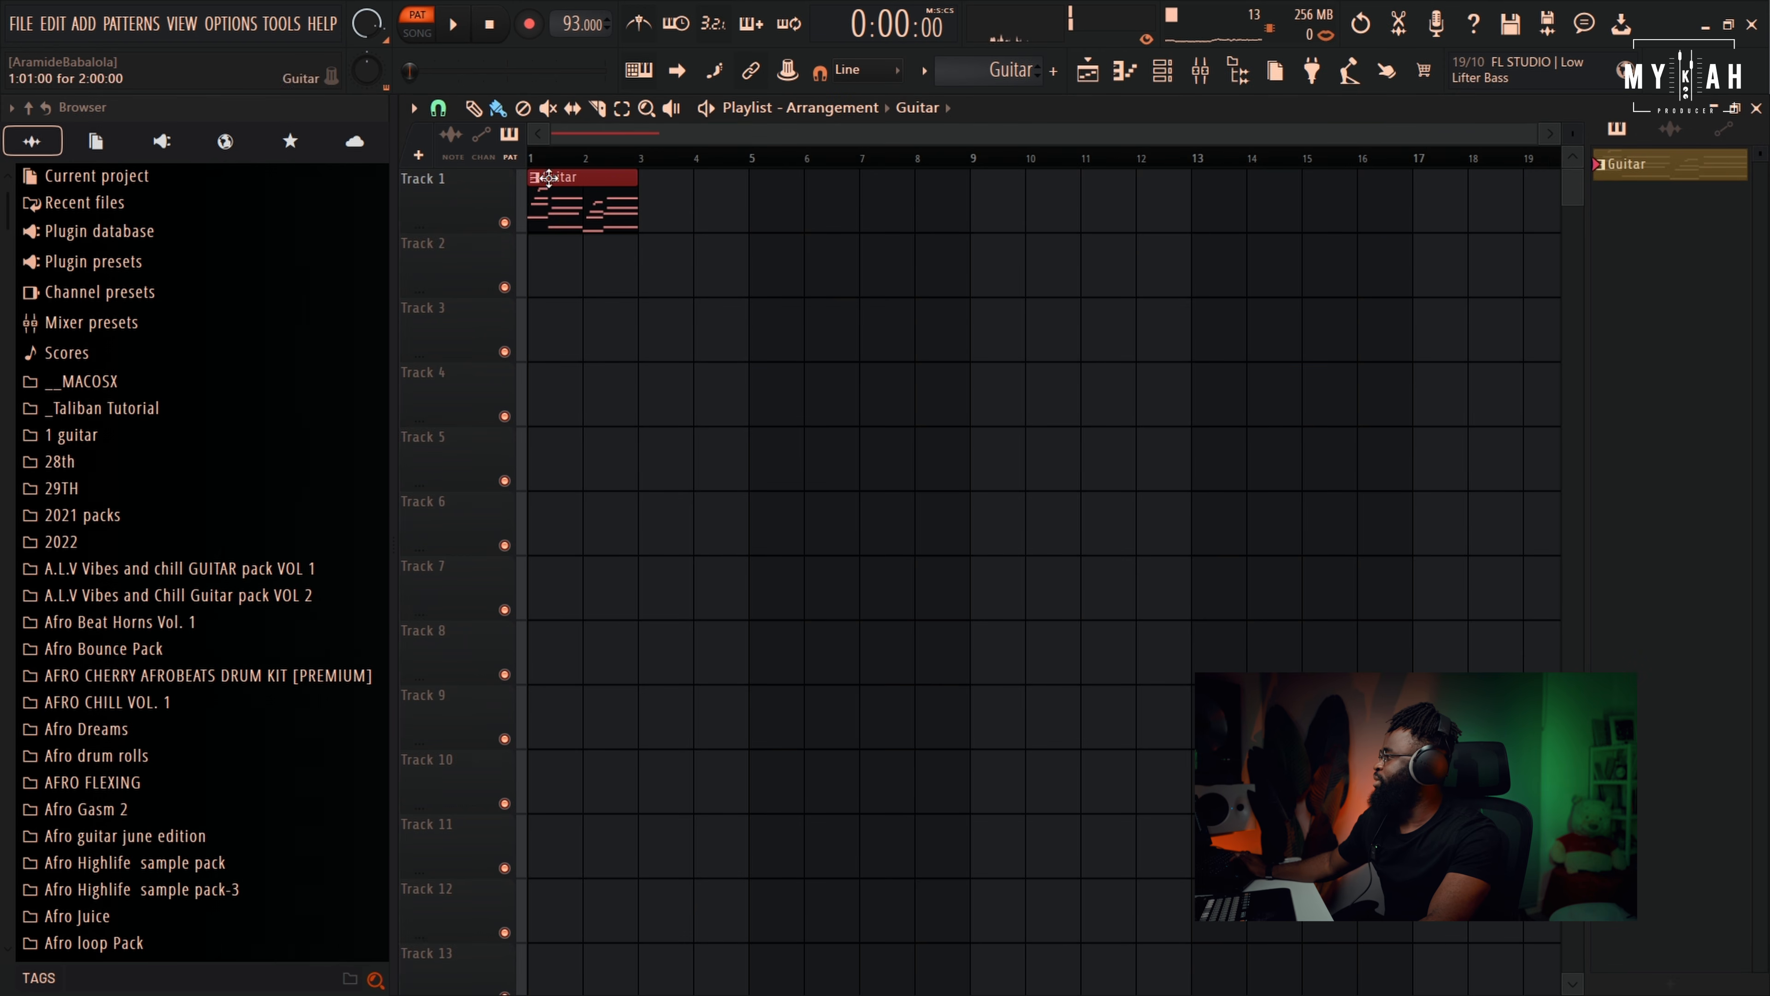
{"action": "left_click_drag", "start_coordinate": [665, 222], "coordinate": [945, 212]}
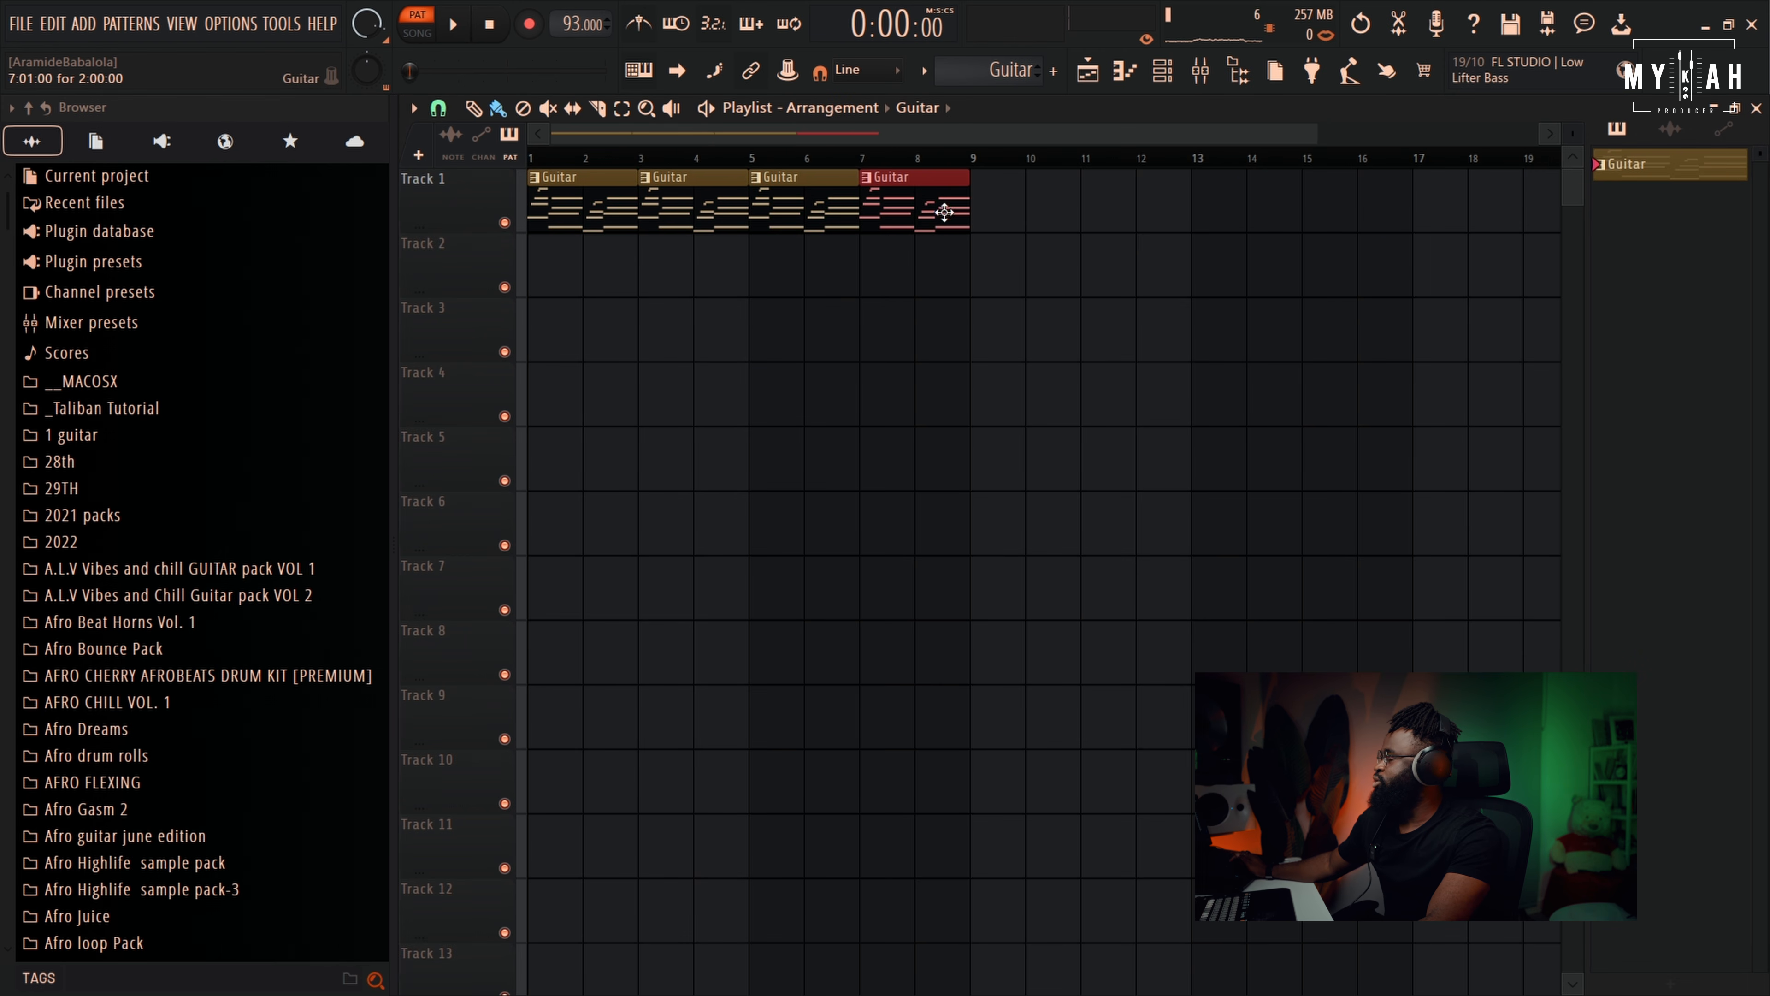
Switch playback to song mode and listen to the arranged guitar clips
{"action": "left_click_drag", "start_coordinate": [1314, 132], "coordinate": [960, 133]}
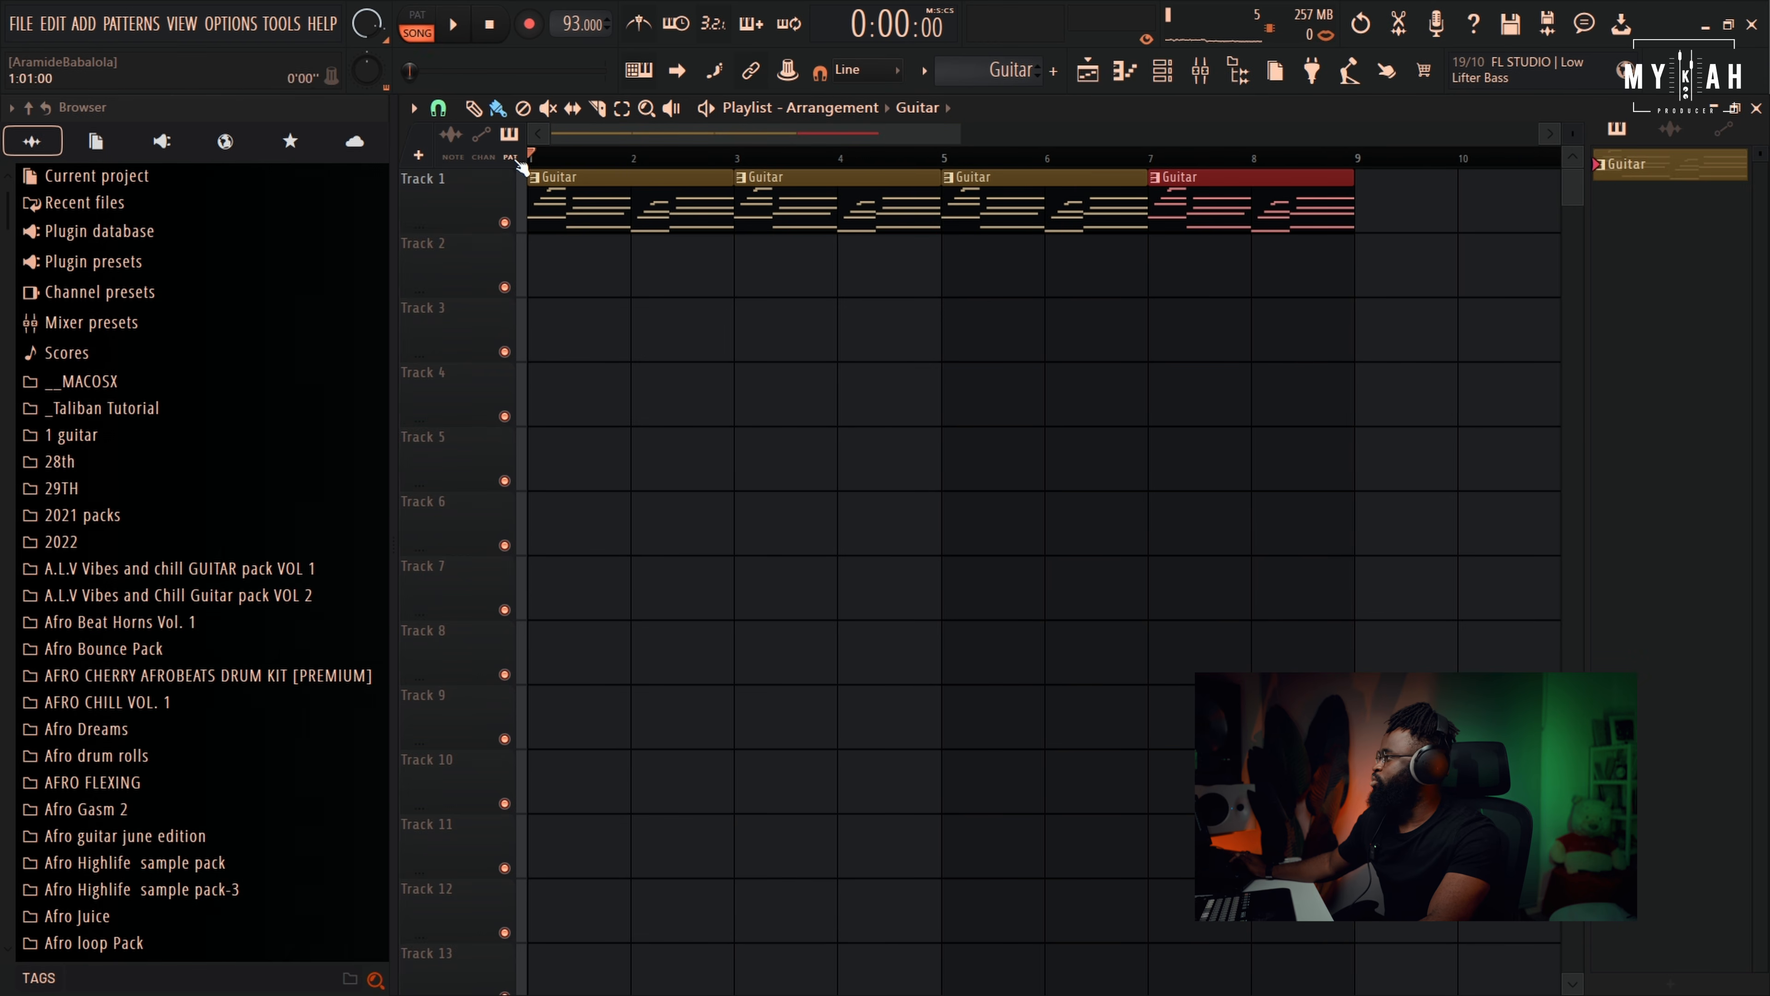
{"action": "key", "text": "space"}
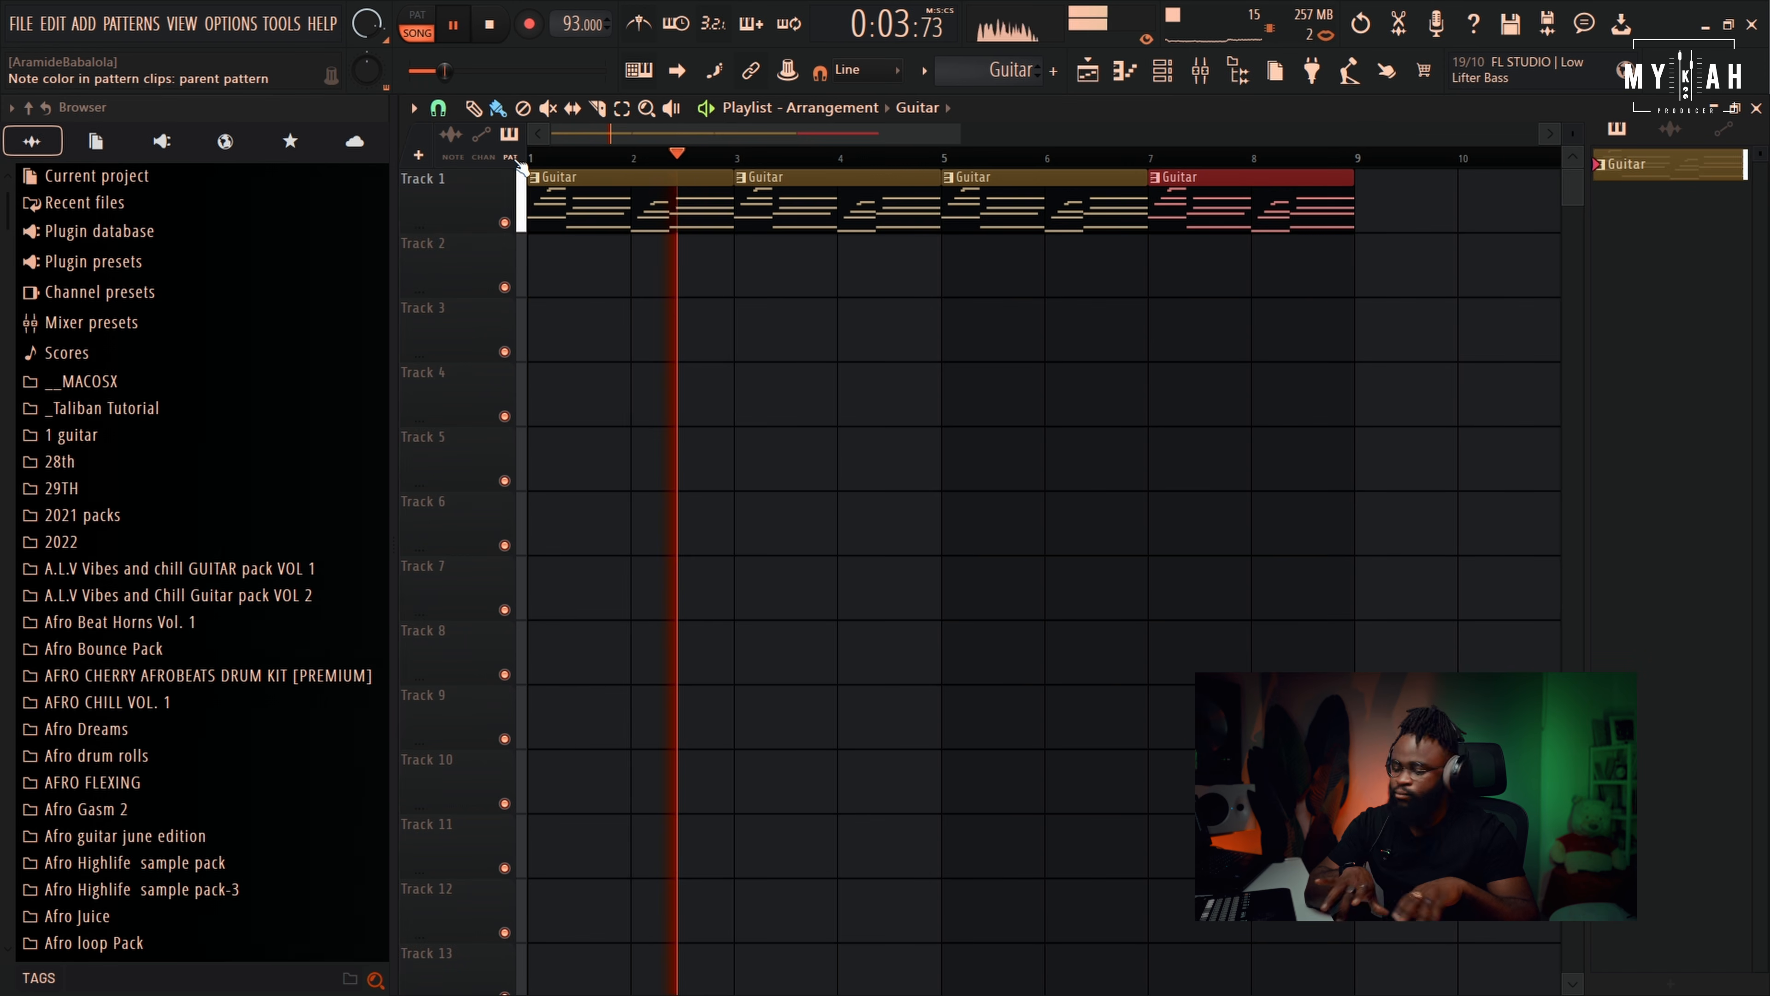
{"action": "key", "text": "space"}
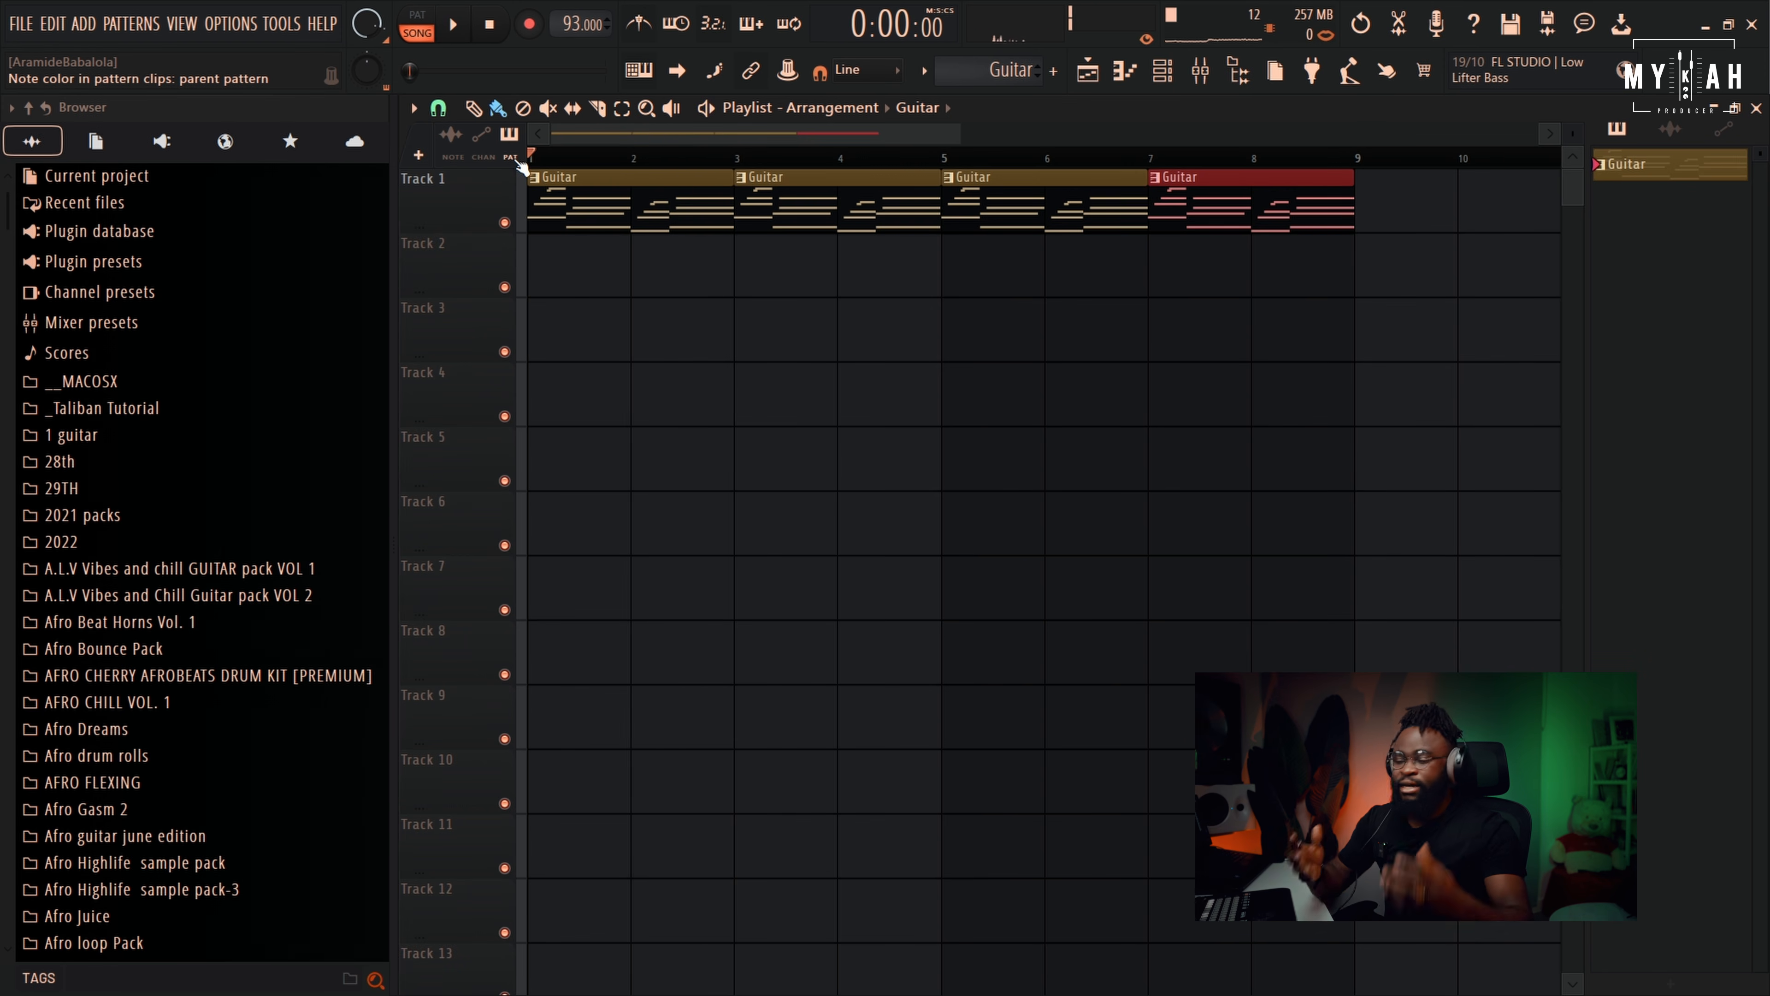
Add a SKY_Keys instrument channel to the channel rack
{"action": "left_click", "coordinate": [1176, 72]}
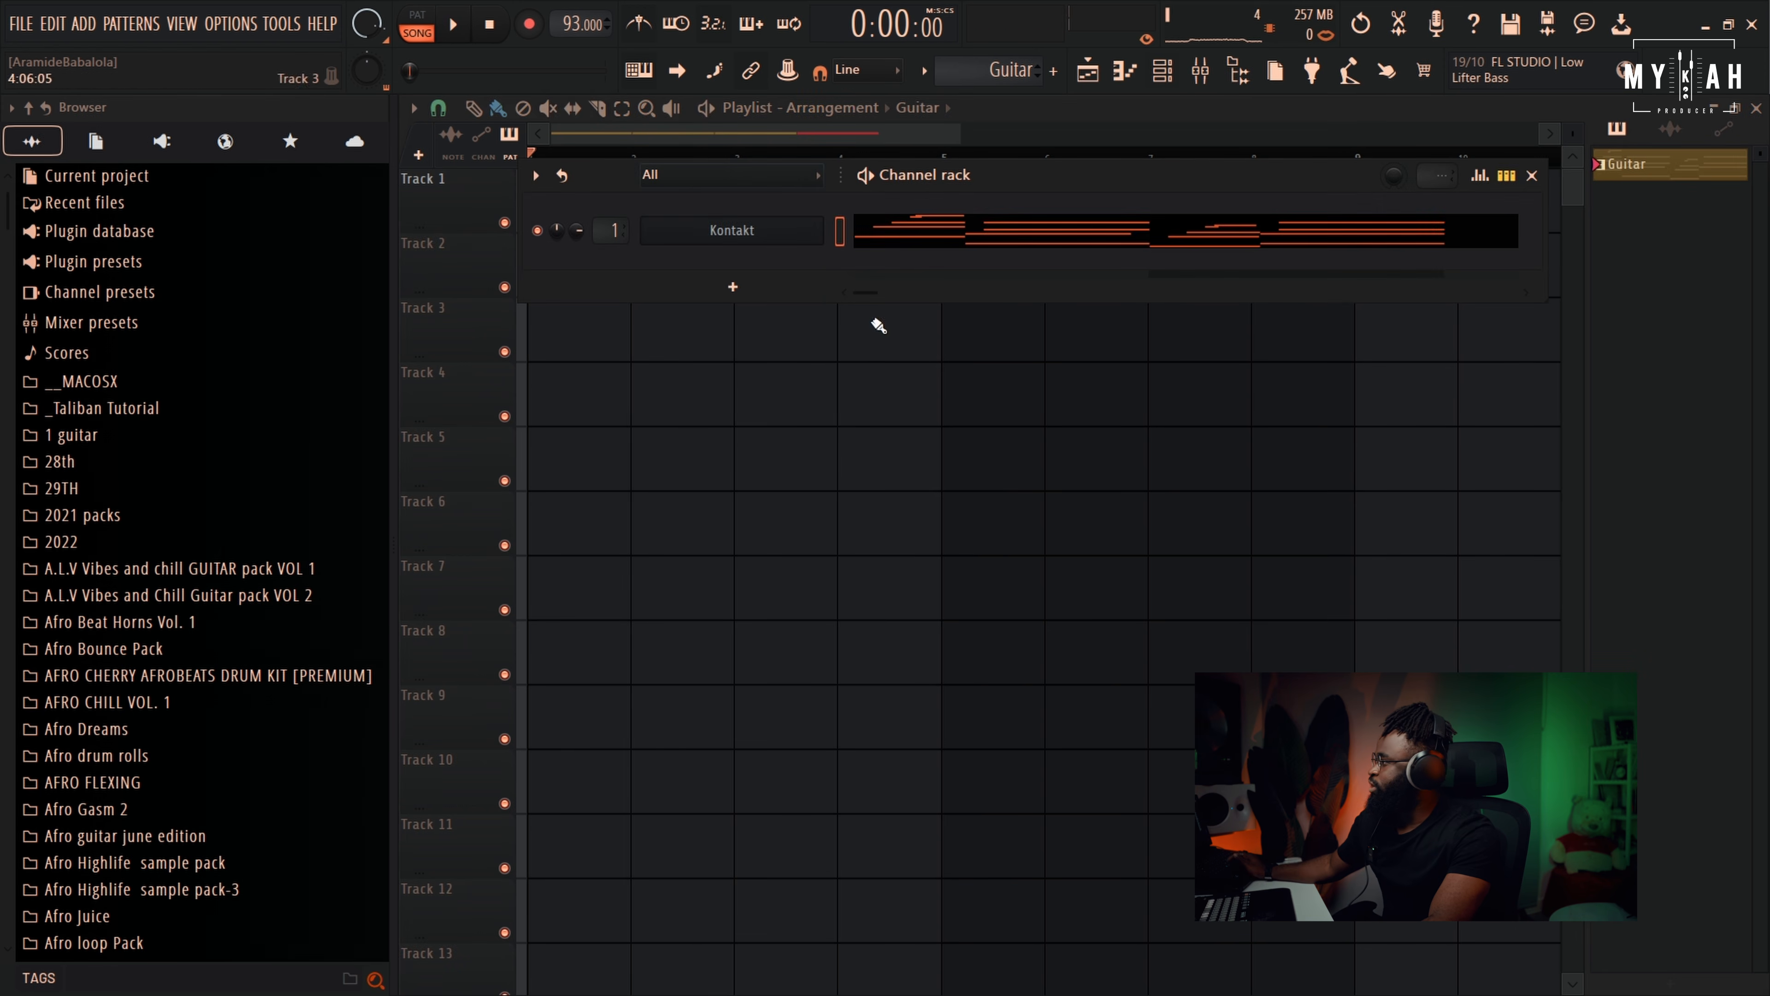
{"action": "left_click", "coordinate": [734, 287]}
{"action": "left_click", "coordinate": [730, 766]}
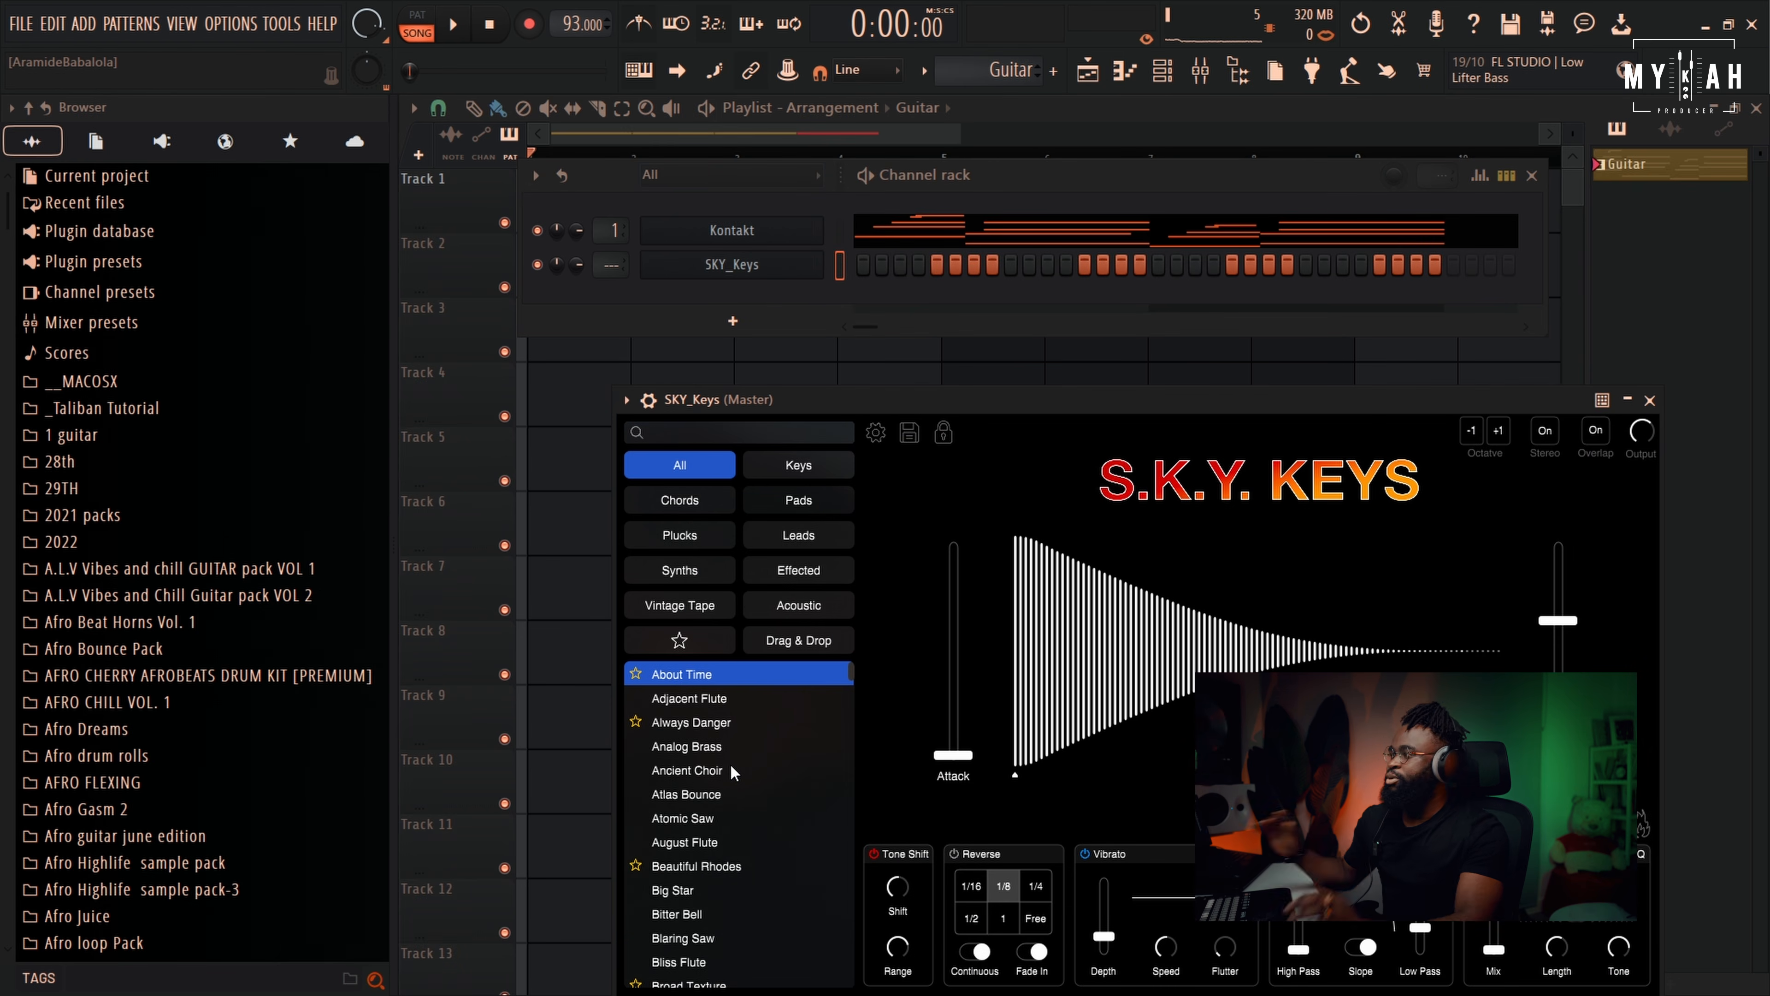
Record SKY_Keys chords over the guitar into a new pattern named "chords", placed at the start of Track 2
{"action": "left_click", "coordinate": [902, 239]}
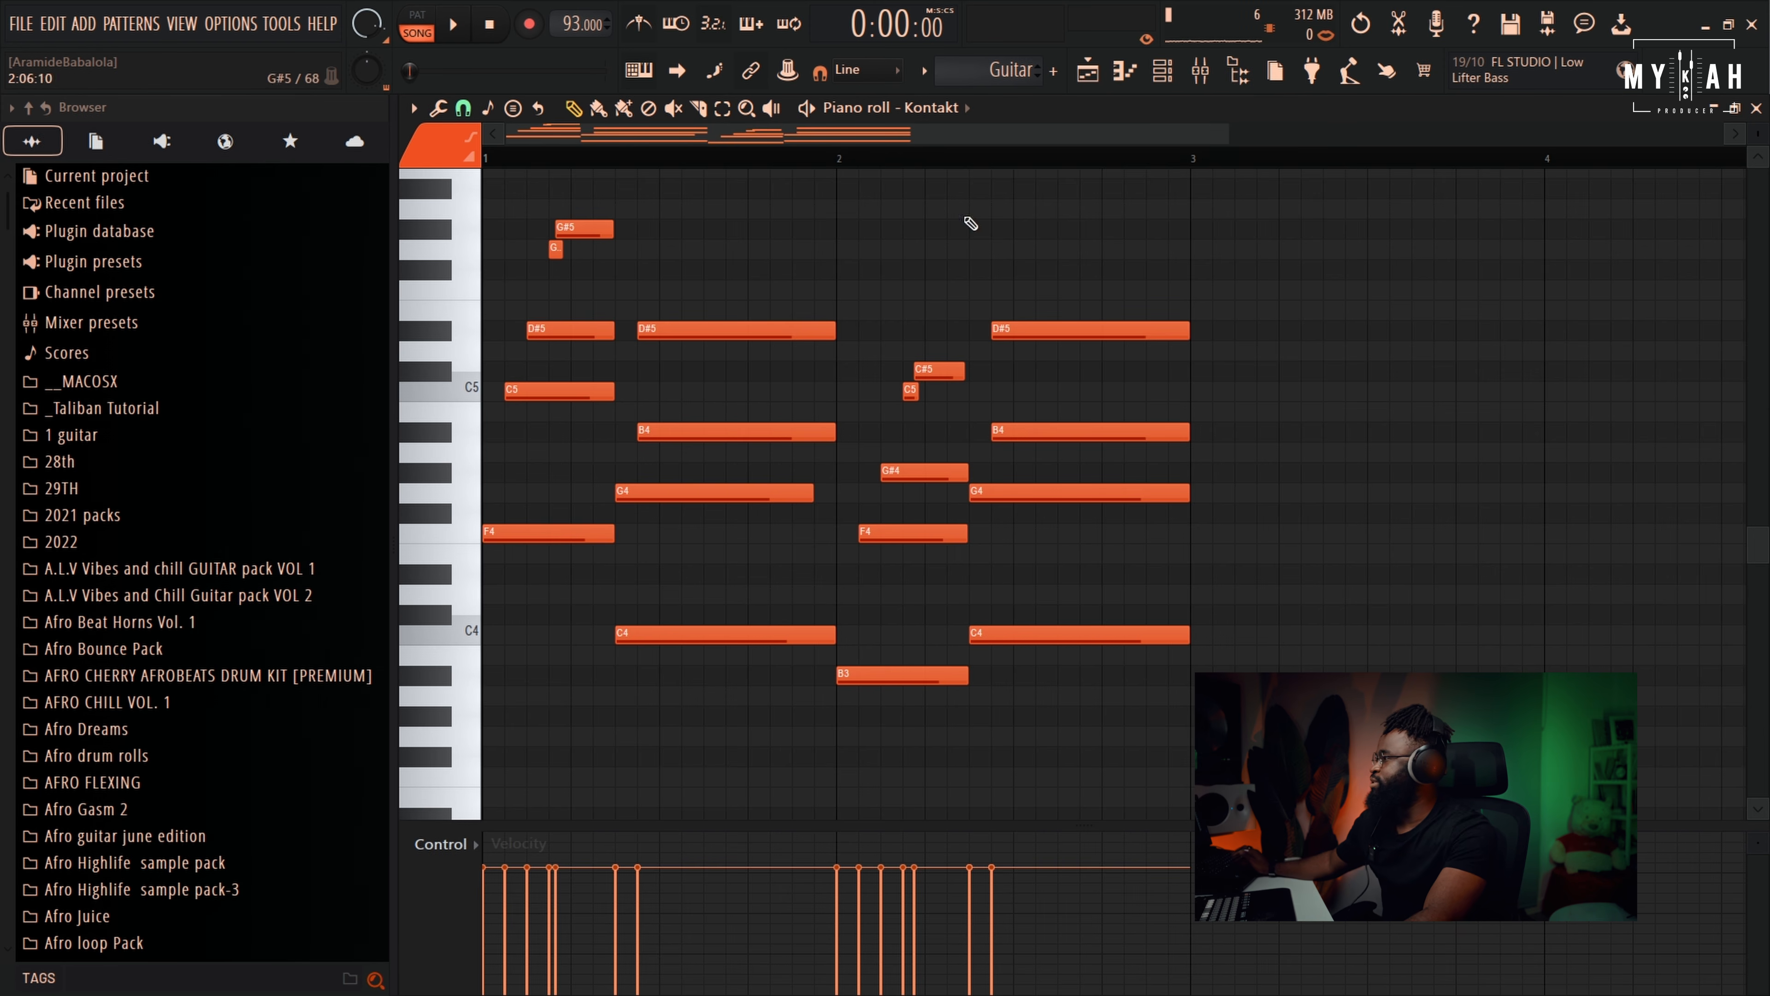
{"action": "left_click", "coordinate": [1108, 57]}
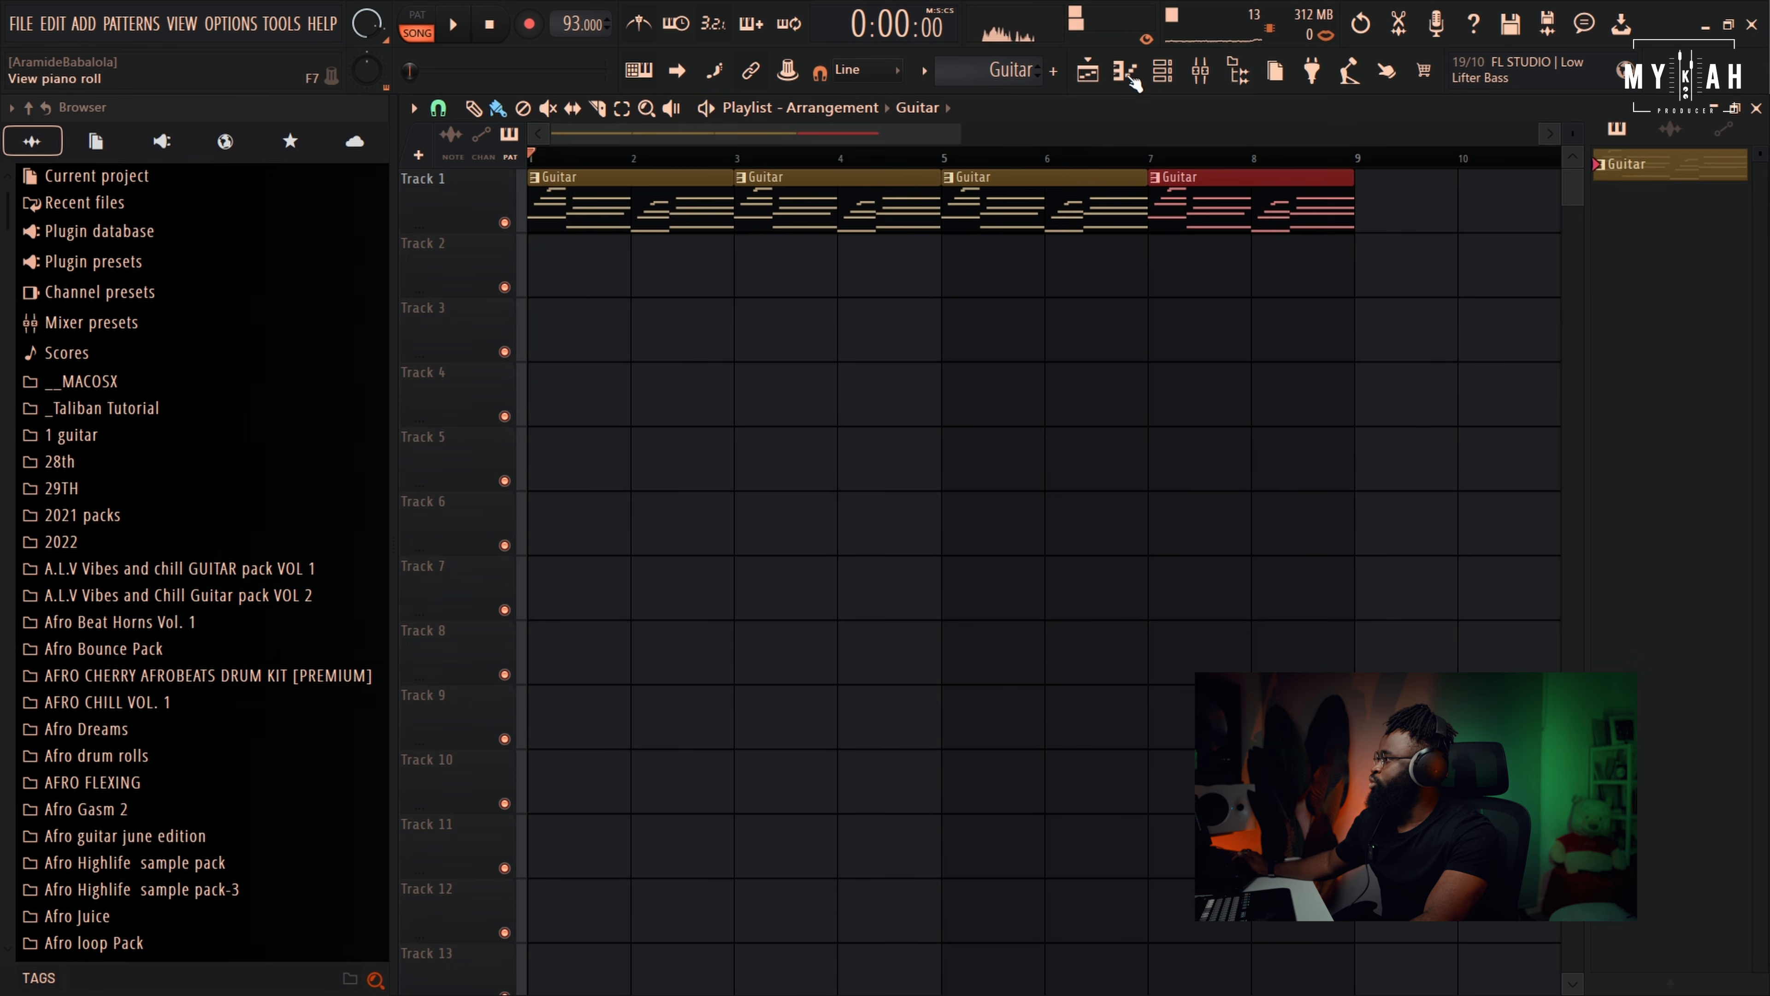
{"action": "left_click", "coordinate": [1168, 76]}
{"action": "left_click", "coordinate": [1003, 70]}
{"action": "left_click", "coordinate": [1033, 108]}
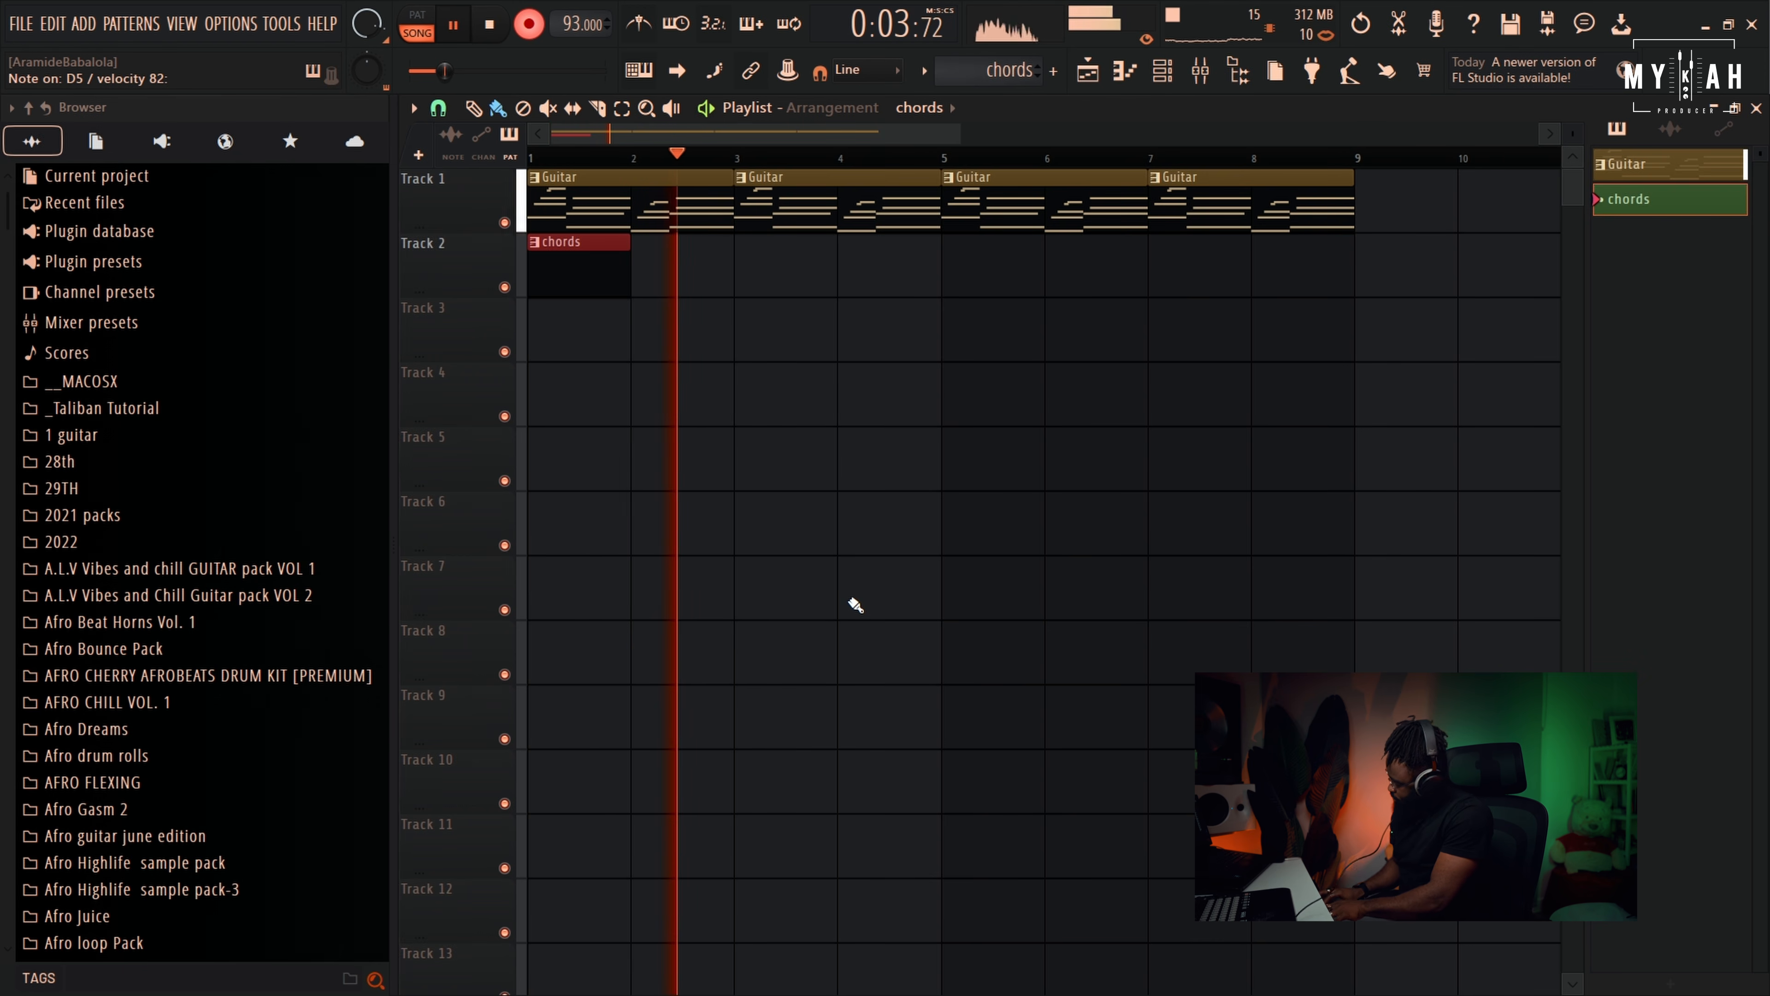
{"action": "key", "text": "space"}
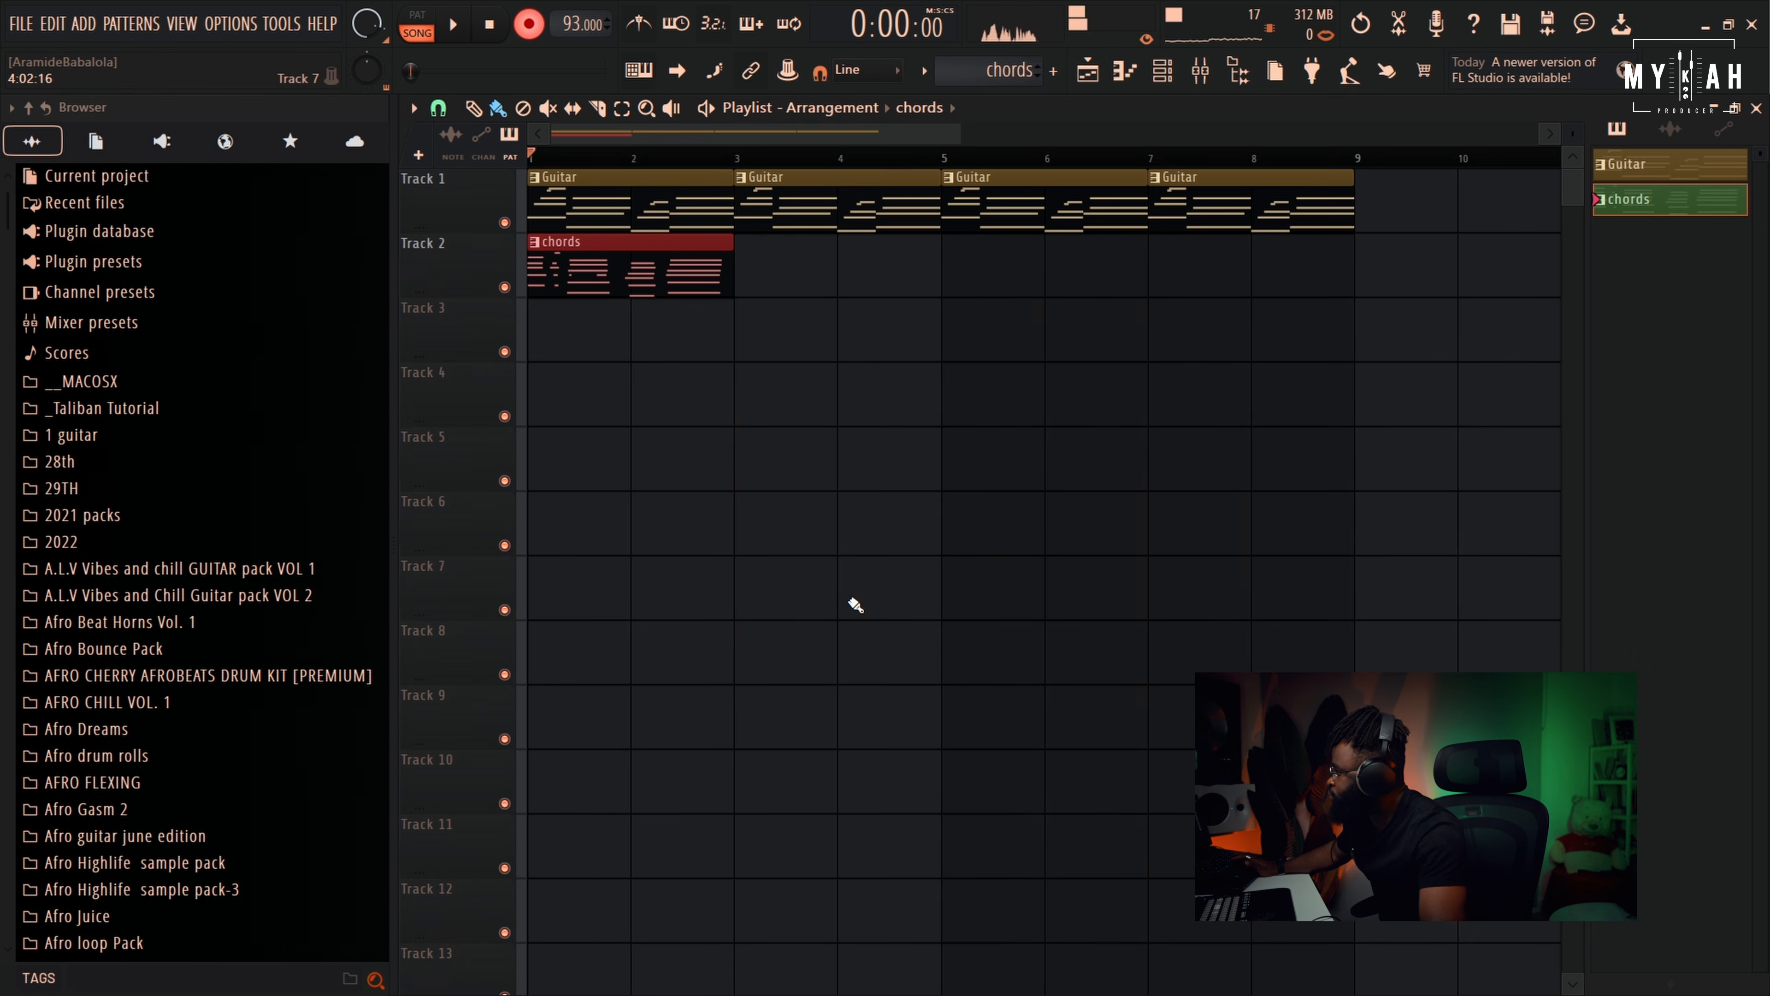
Turn off recording, play back the recorded SKY_Keys chords in the piano roll, and delete the very short E4 in bar 1's sustained chord
{"action": "left_click", "coordinate": [1120, 78]}
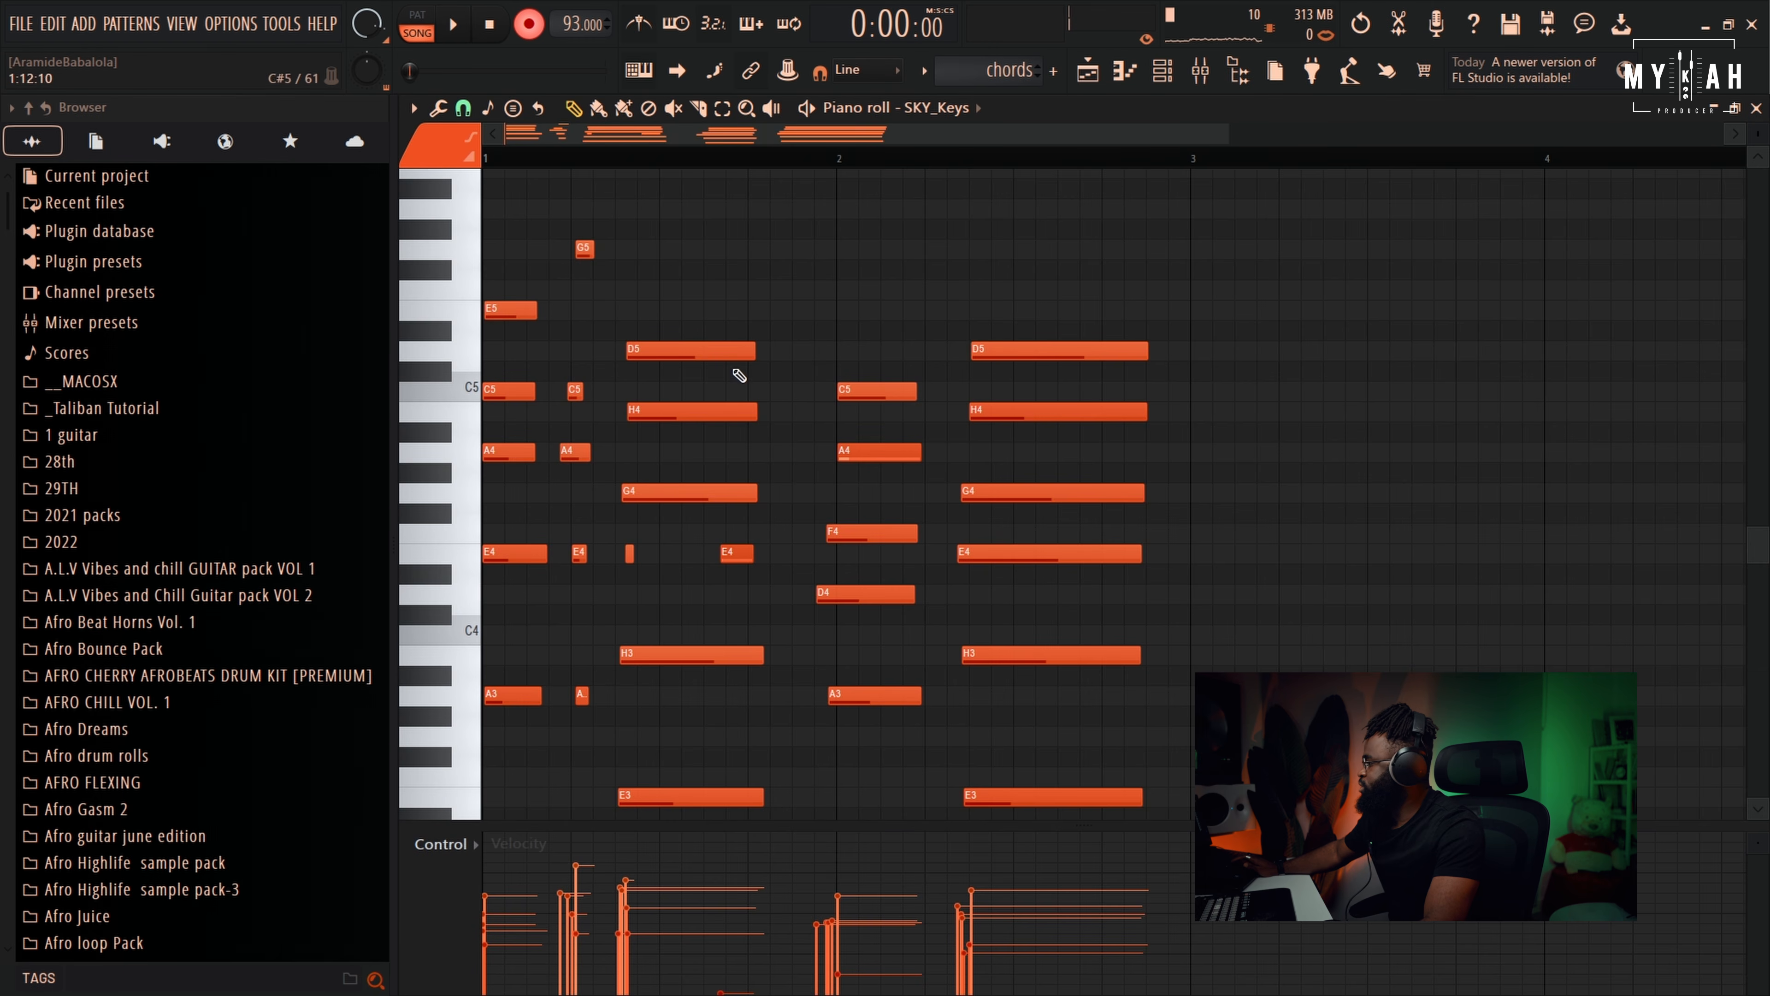
{"action": "scroll", "coordinate": [810, 447], "scroll_direction": "down", "scroll_amount": 3}
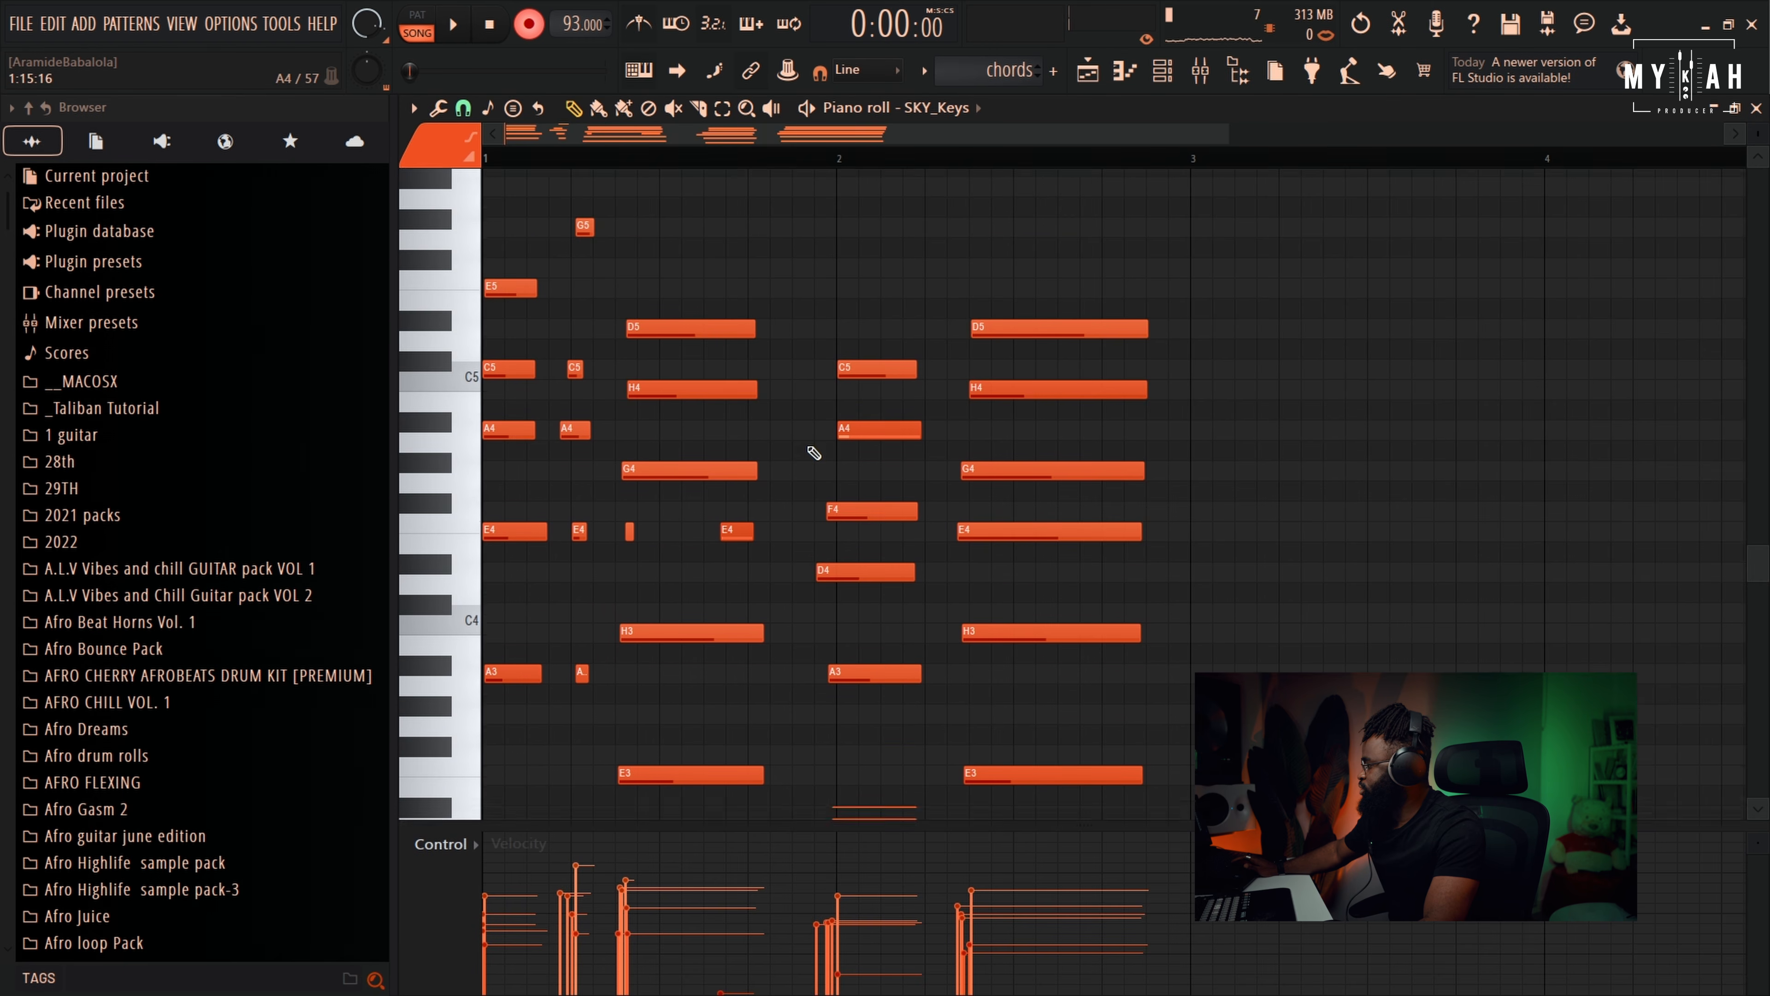
{"action": "left_click", "coordinate": [535, 26]}
{"action": "key", "text": "space"}
{"action": "scroll", "coordinate": [715, 412], "scroll_direction": "up", "scroll_amount": 2}
{"action": "key", "text": "space"}
{"action": "key", "text": "space"}
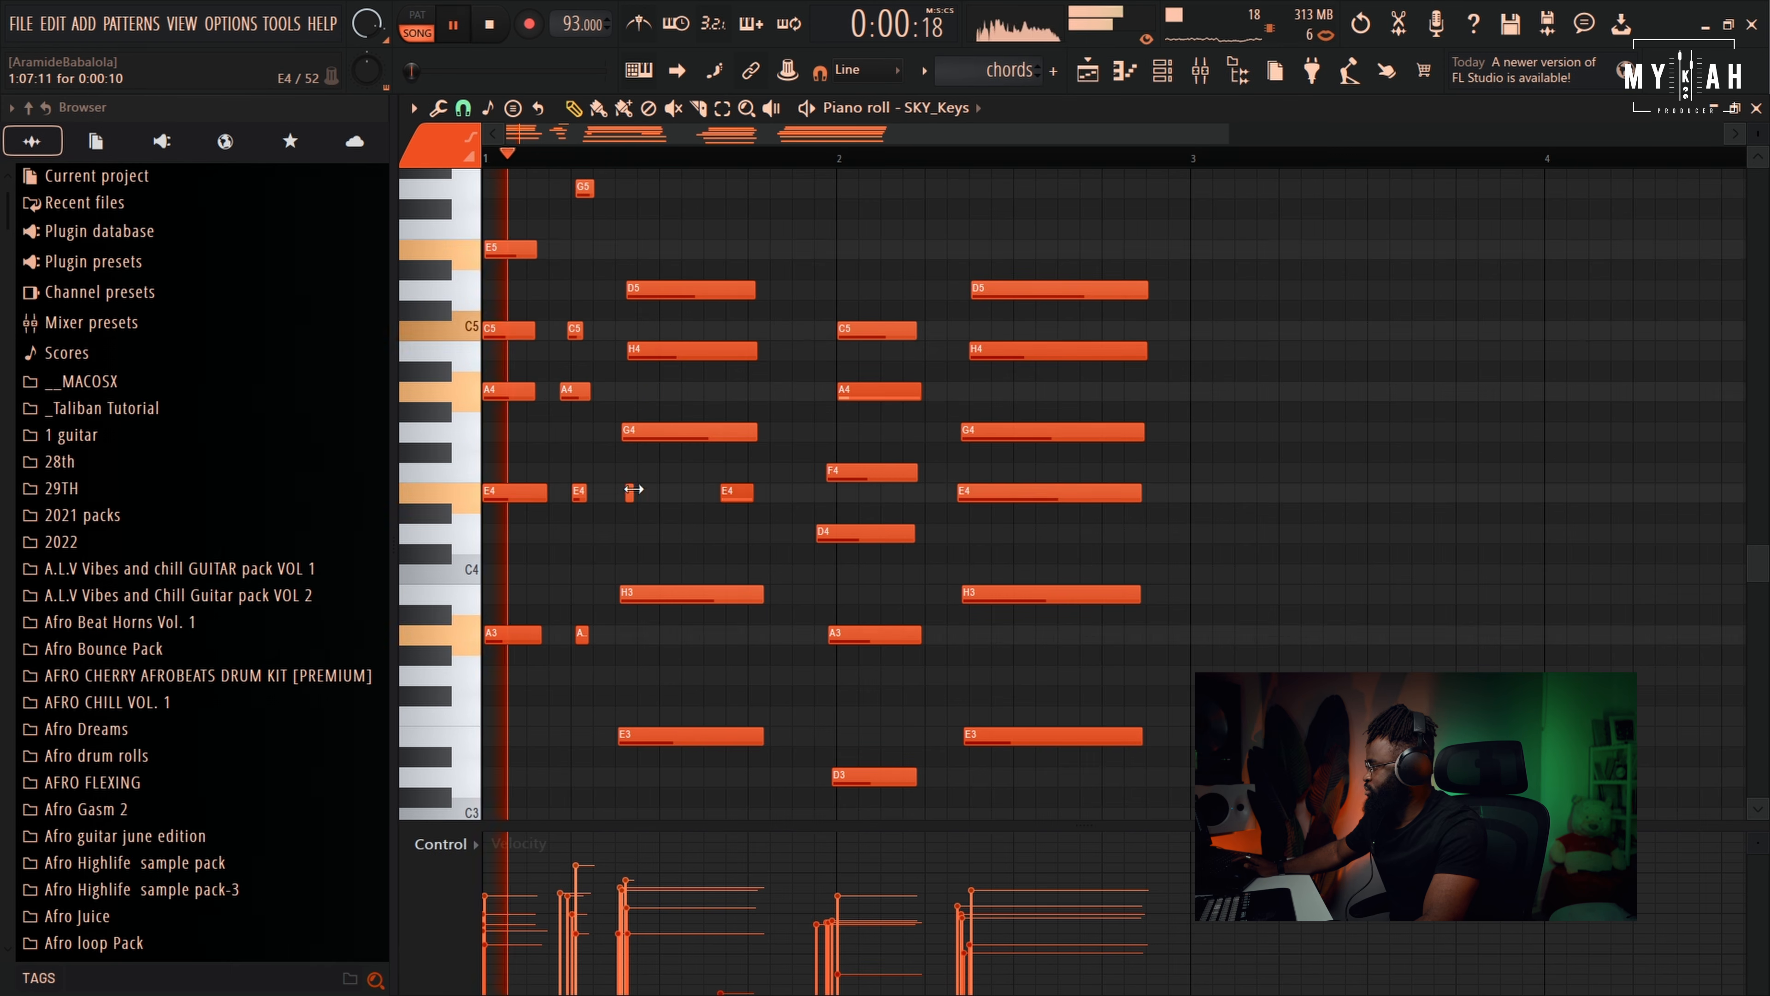
{"action": "key", "text": "space"}
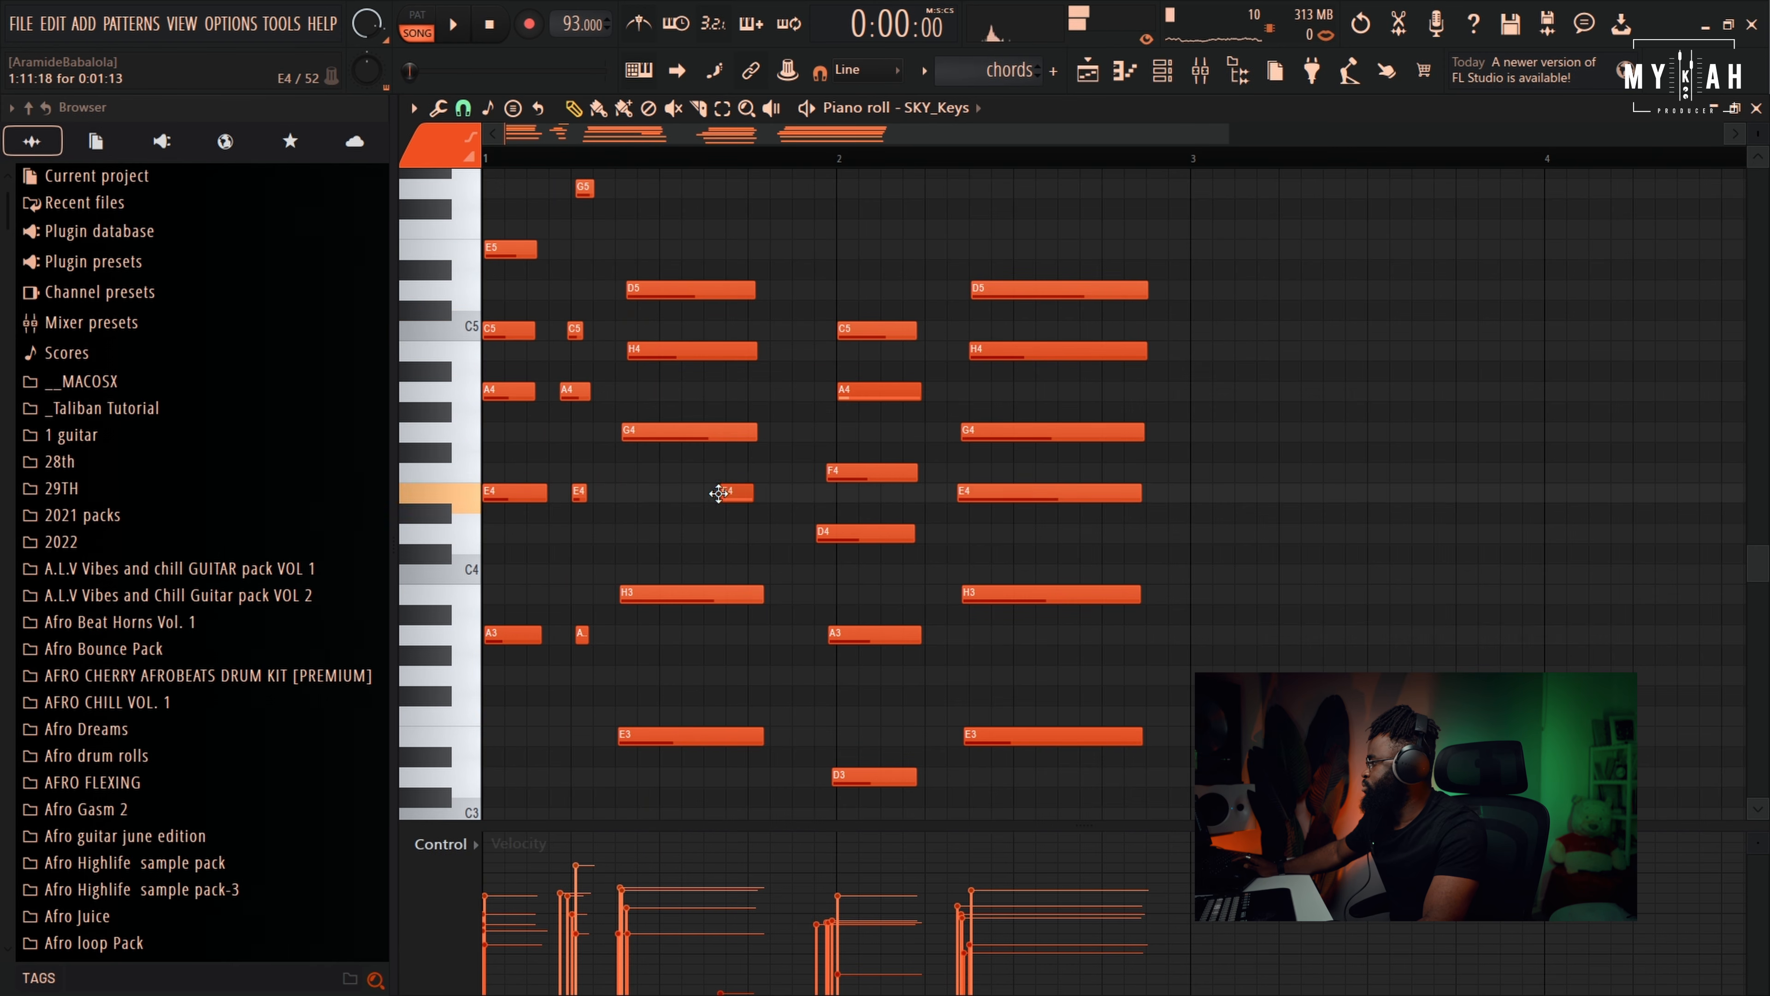
Adjust the short E4 in bar 1's sustained chord and repeat the chords clip along Track 2 through bar 8
{"action": "key", "text": "space"}
{"action": "left_click_drag", "start_coordinate": [641, 495], "coordinate": [748, 495]}
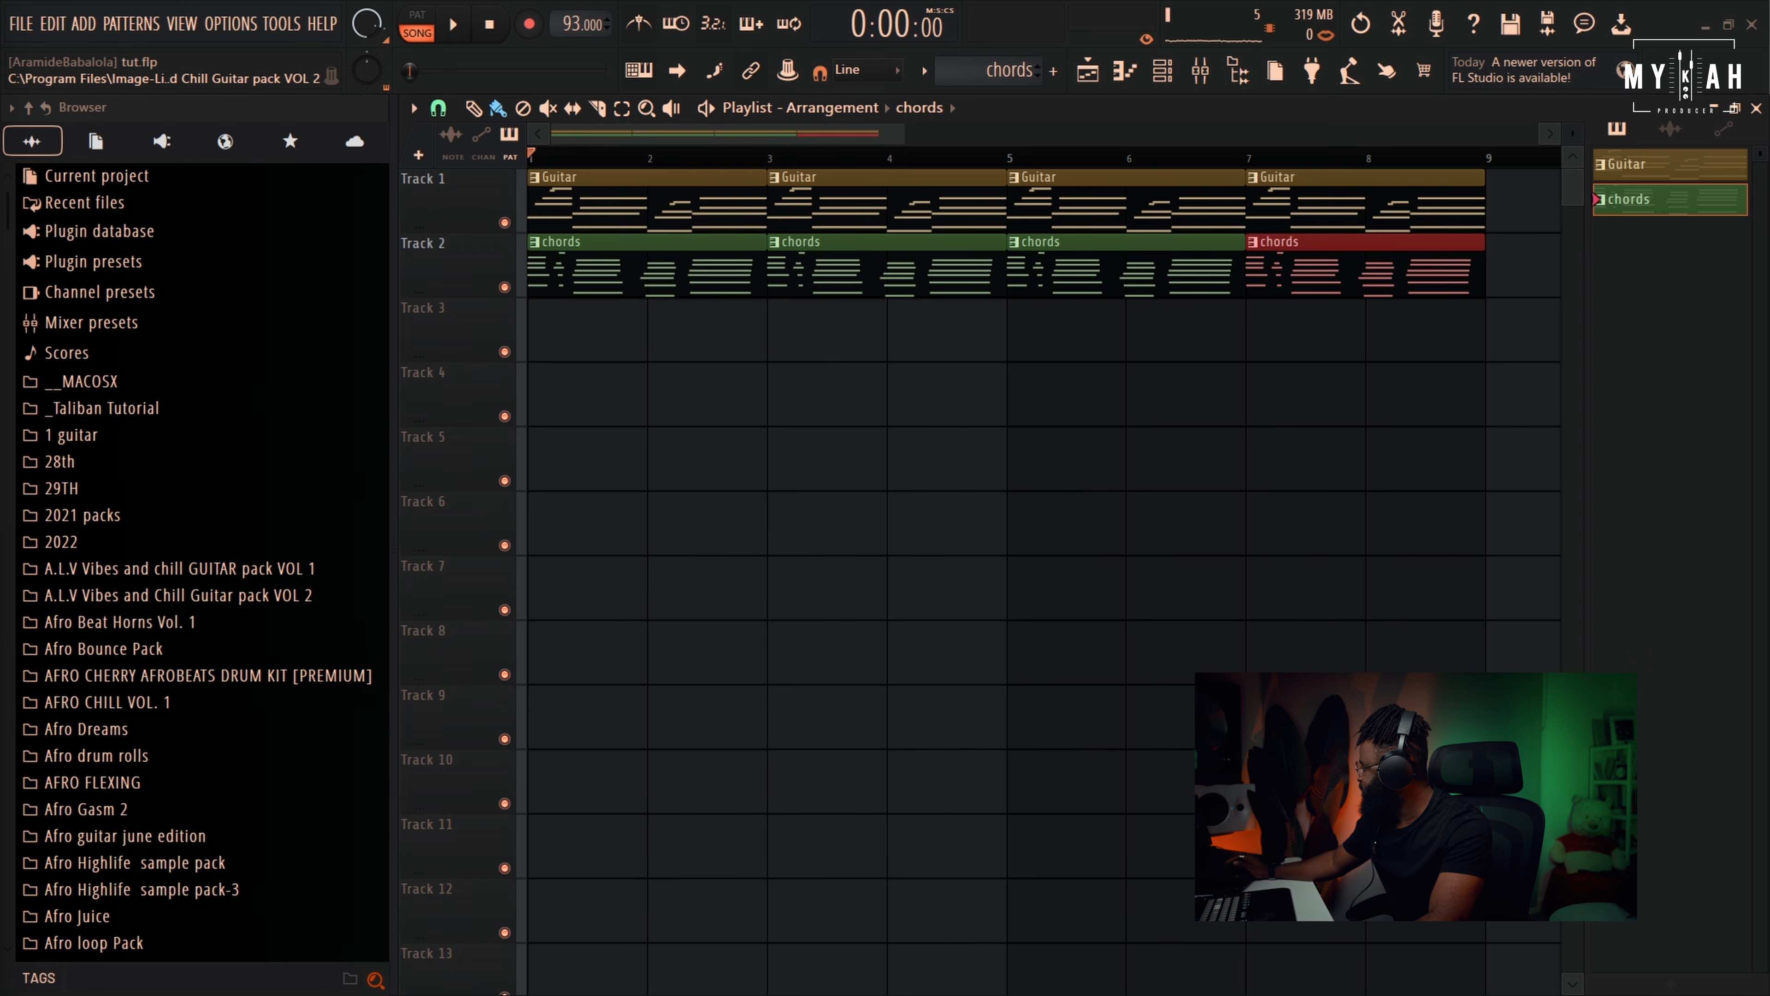
Switch to Splice and audition the vocal loops and chops in the "filtred vocals" results
{"action": "left_click_drag", "start_coordinate": [0, 279], "coordinate": [1176, 168]}
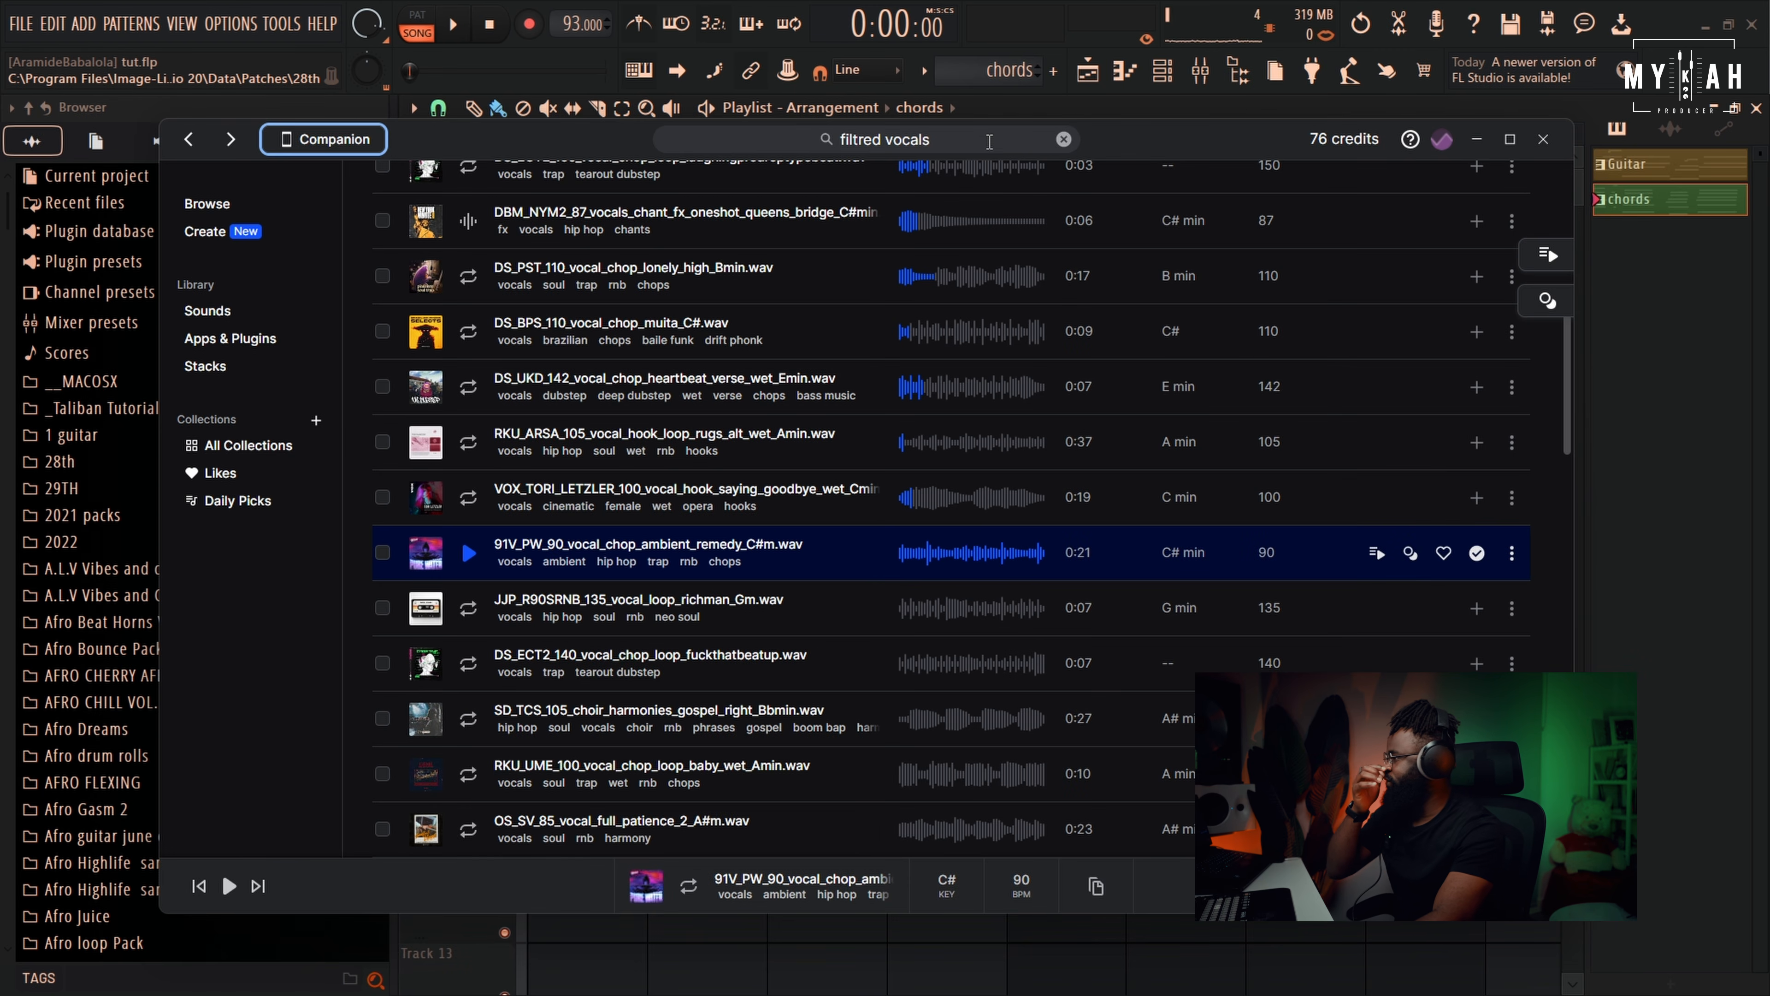
{"action": "scroll", "coordinate": [1117, 311], "scroll_direction": "up", "scroll_amount": 6}
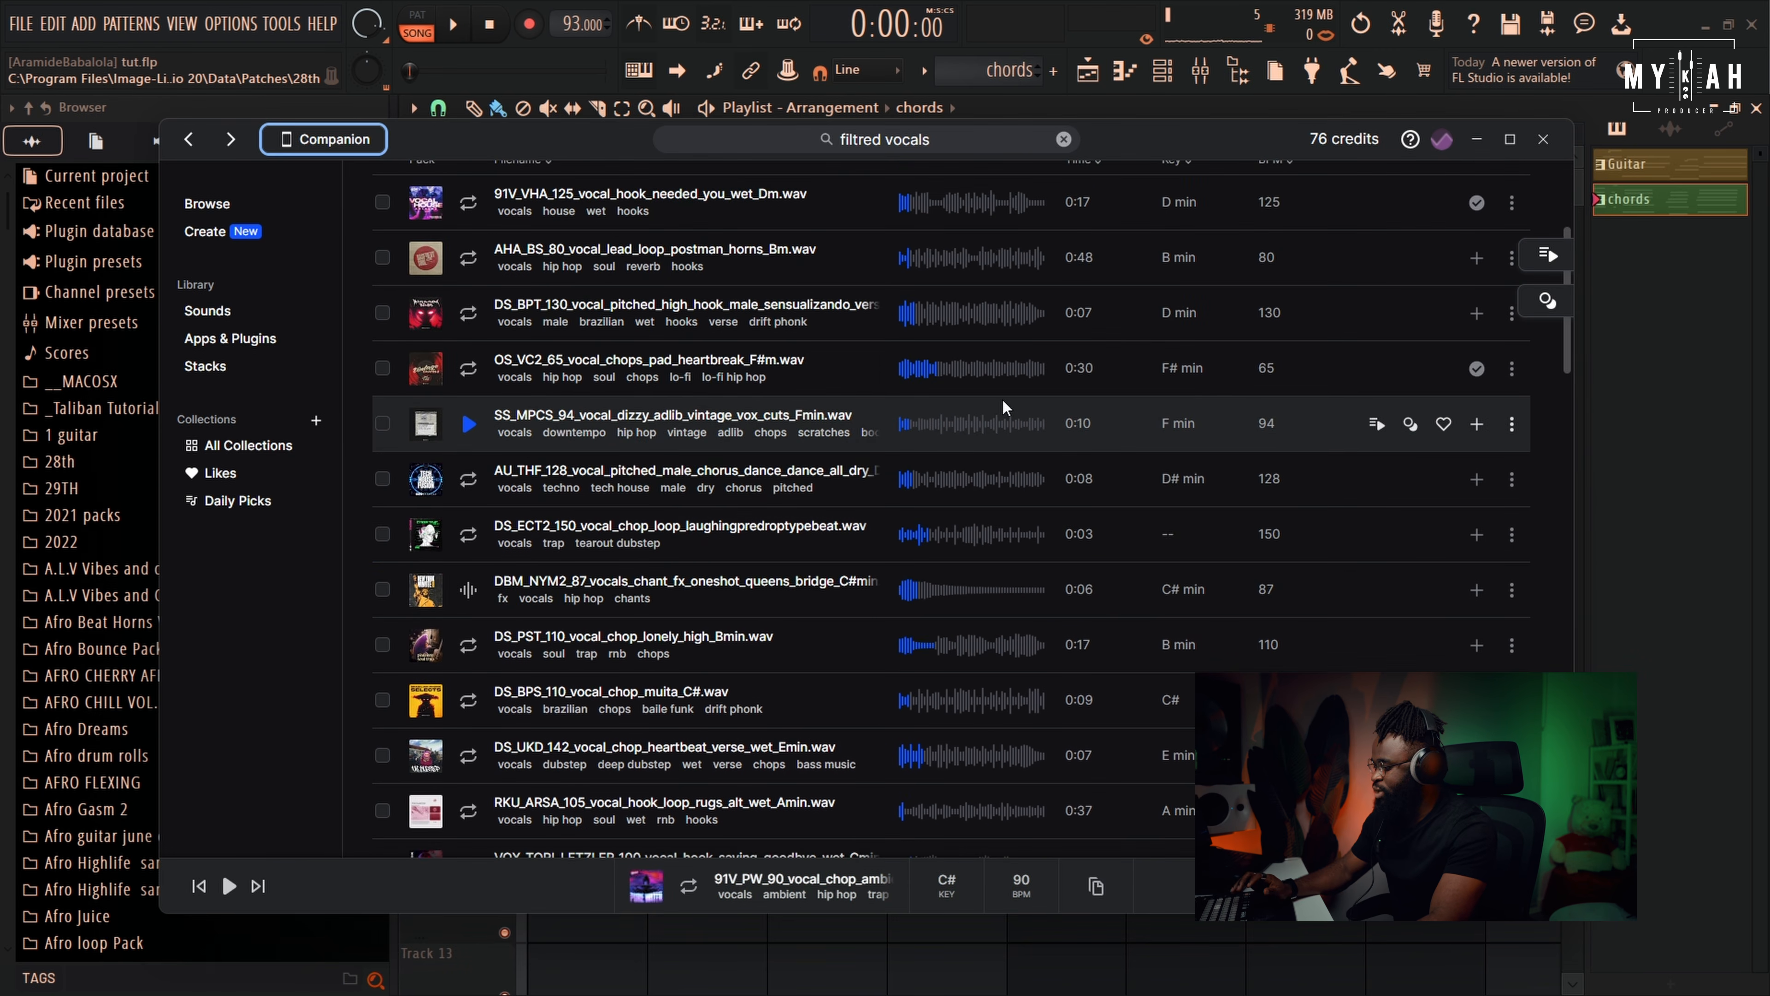
{"action": "scroll", "coordinate": [1002, 407], "scroll_direction": "up", "scroll_amount": 3}
{"action": "left_click", "coordinate": [469, 386]}
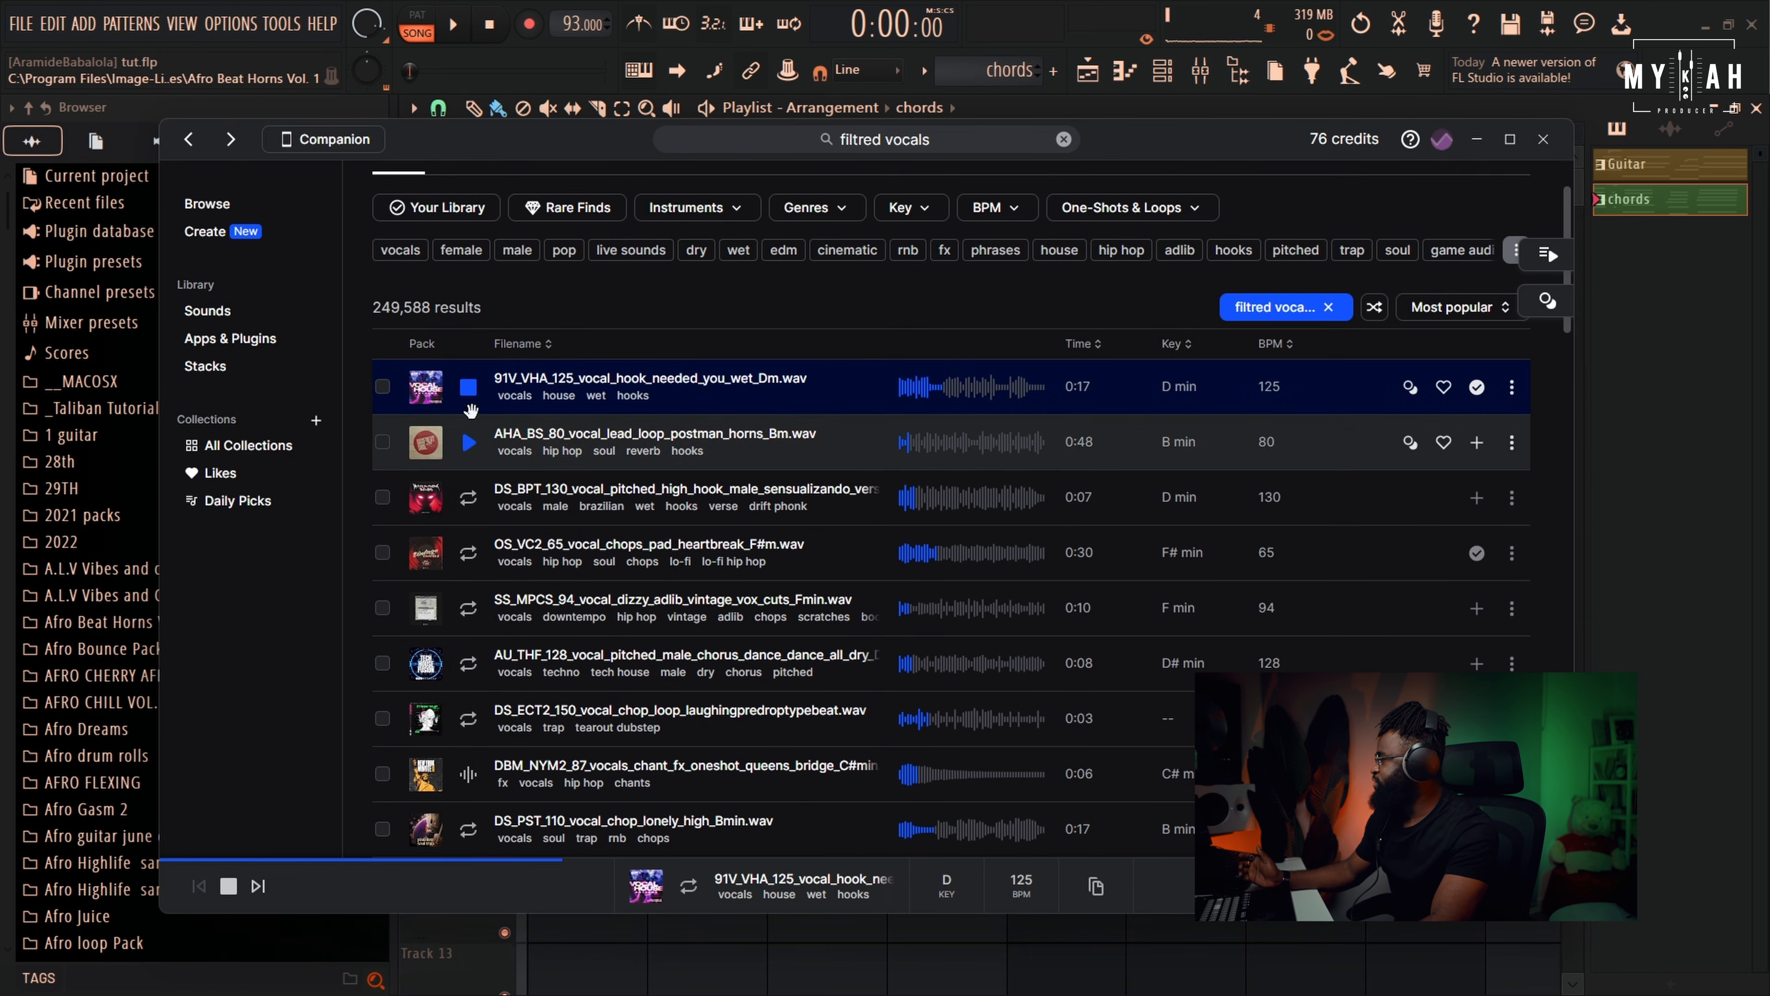
{"action": "left_click", "coordinate": [468, 441]}
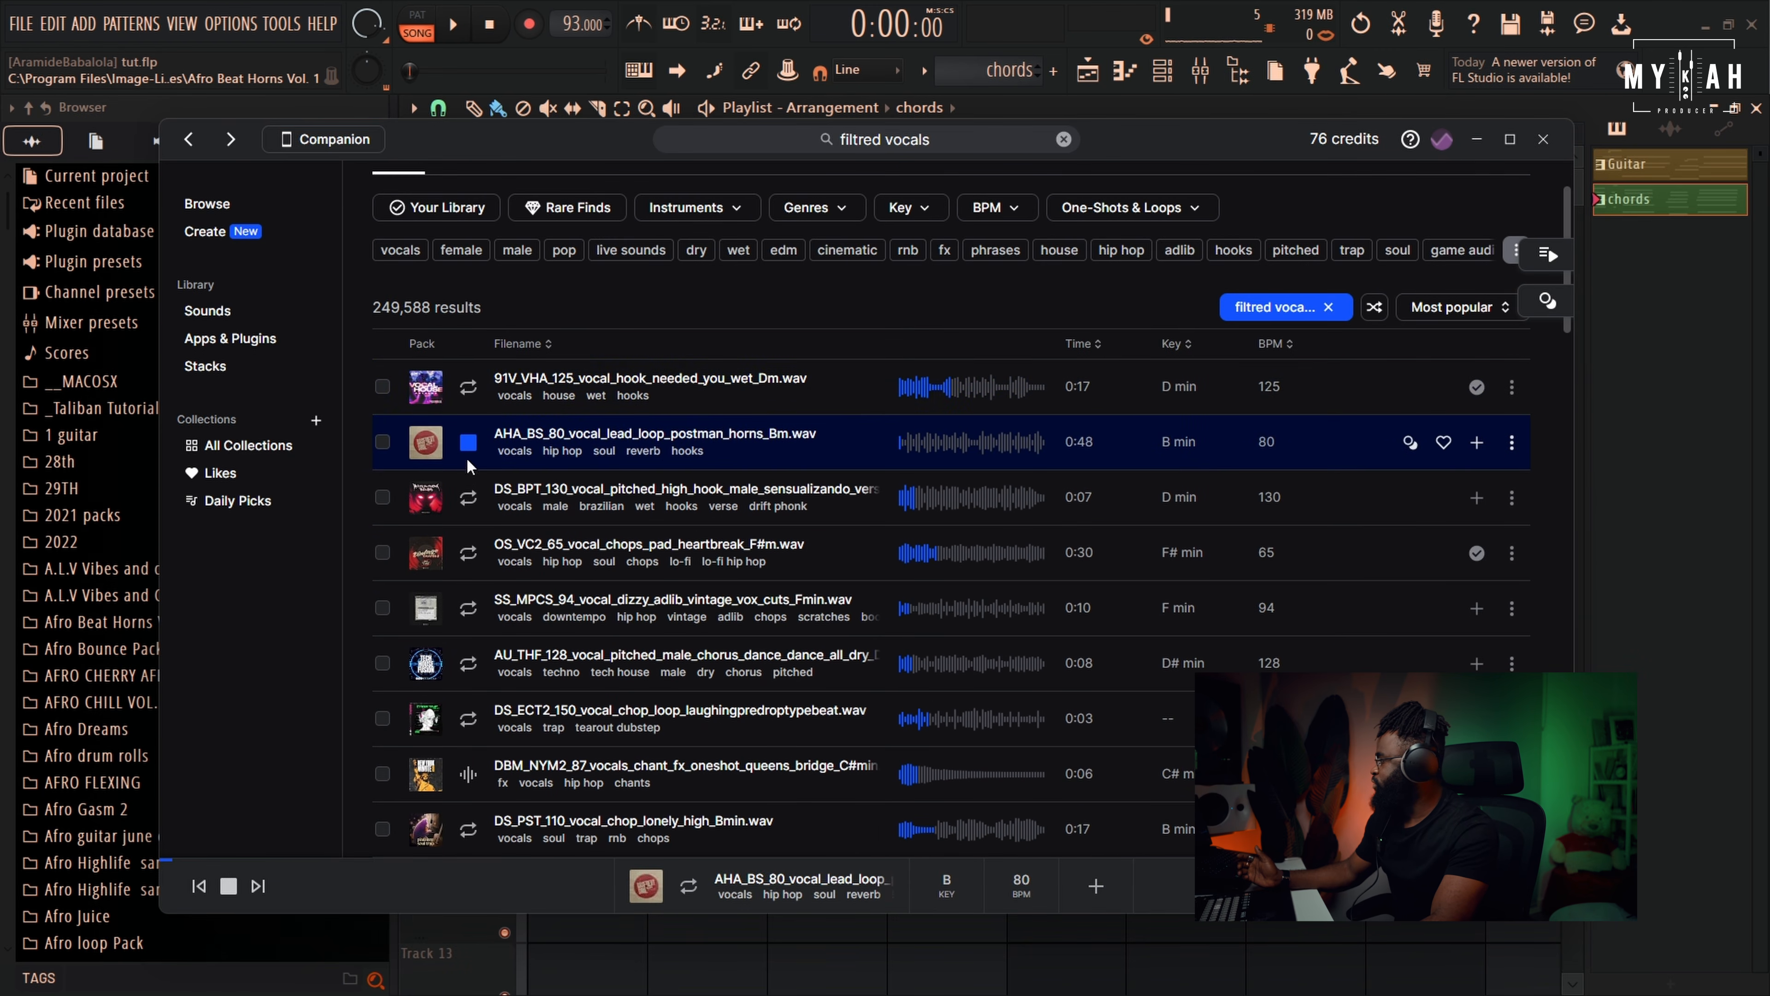
{"action": "left_click", "coordinate": [466, 502]}
{"action": "left_click", "coordinate": [467, 552]}
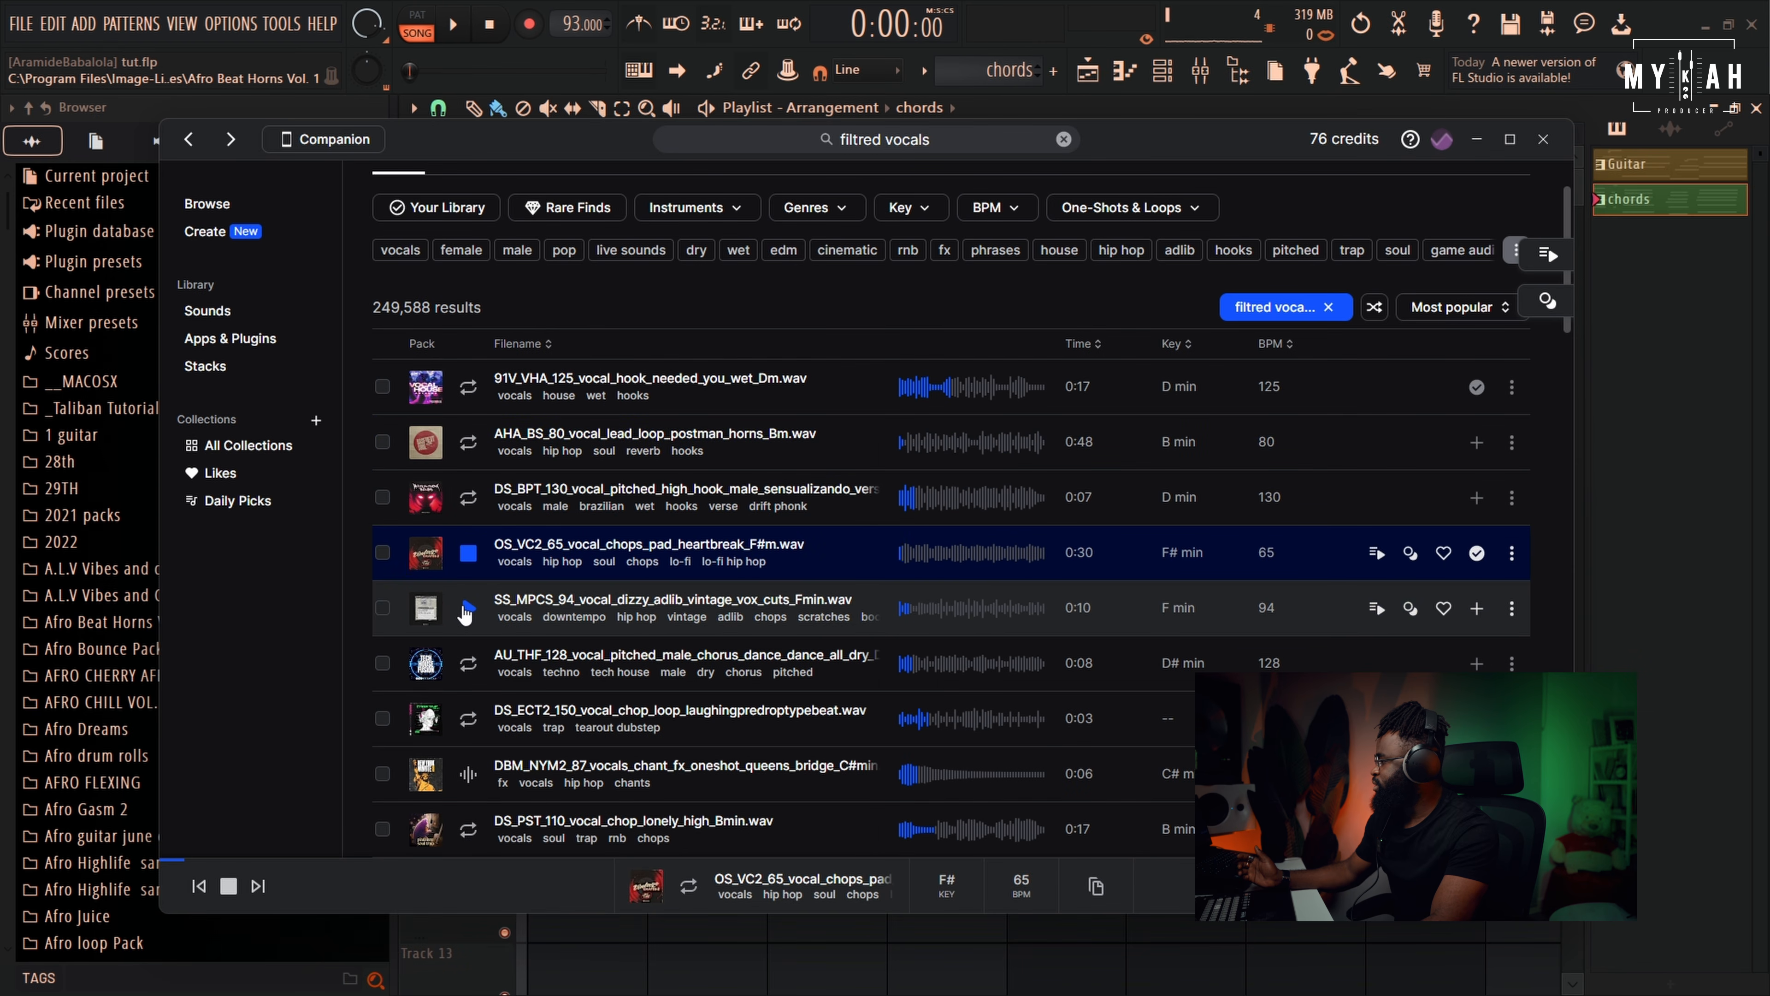
{"action": "left_click", "coordinate": [467, 609]}
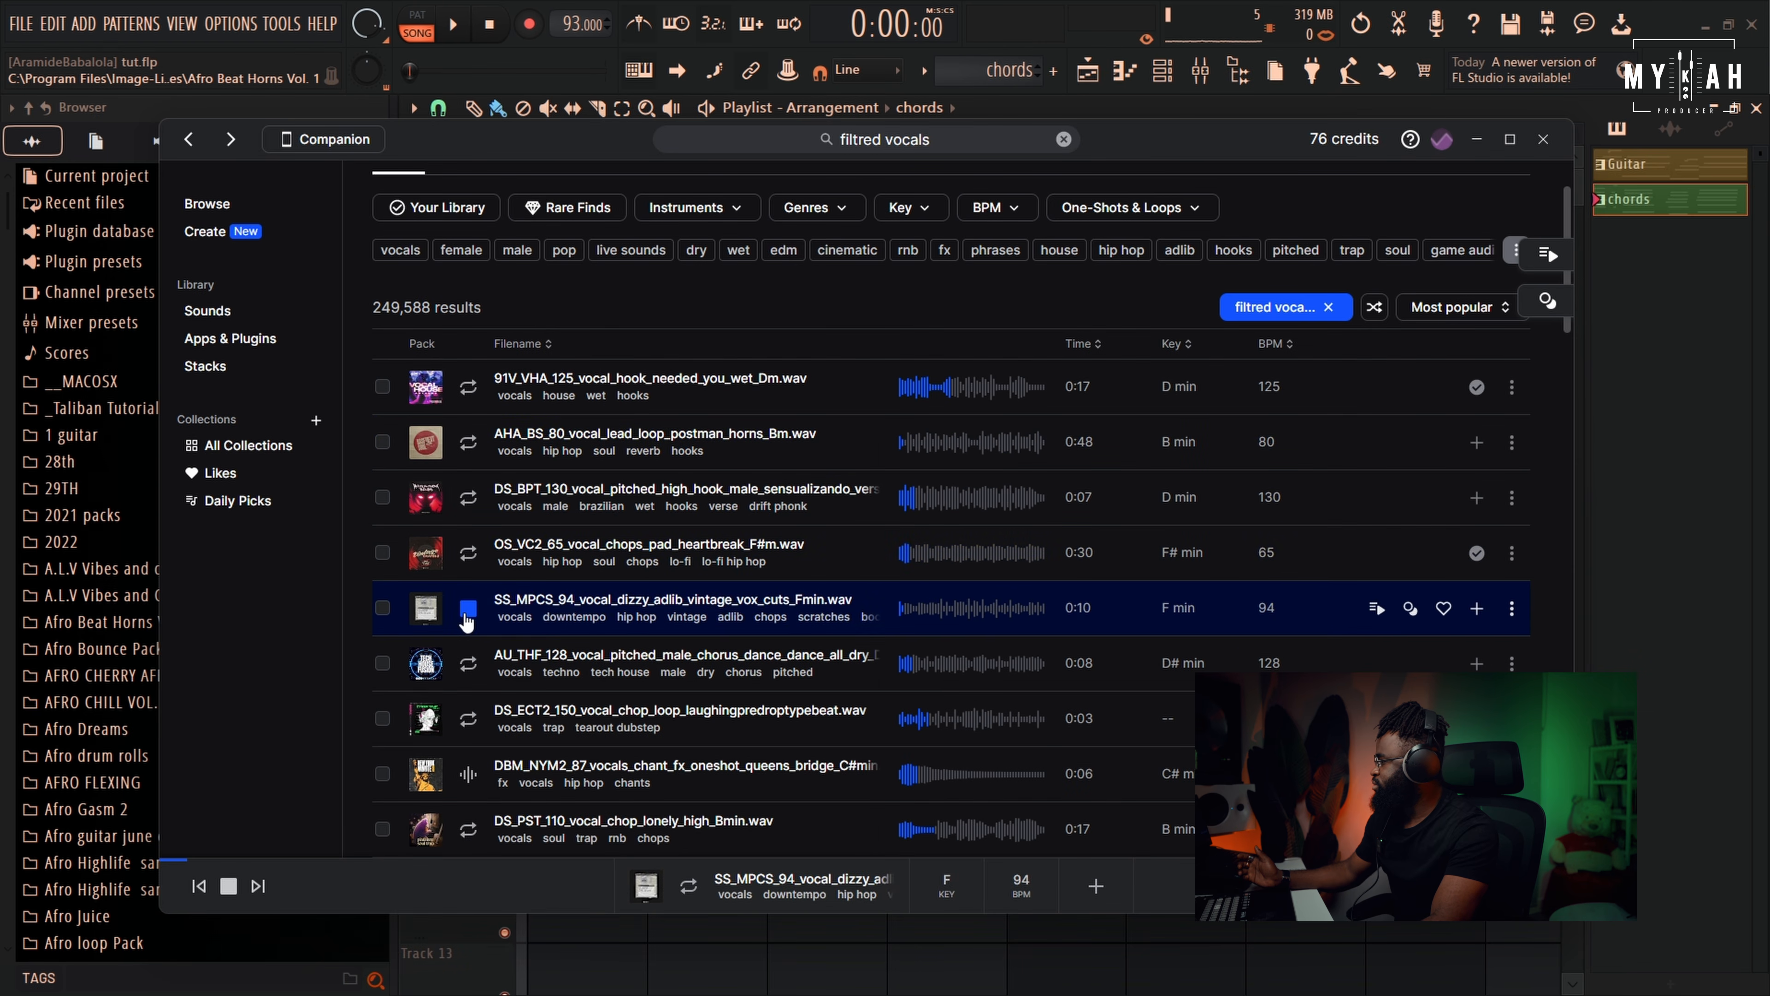
{"action": "left_click", "coordinate": [470, 664]}
{"action": "scroll", "coordinate": [476, 686], "scroll_direction": "down", "scroll_amount": 3}
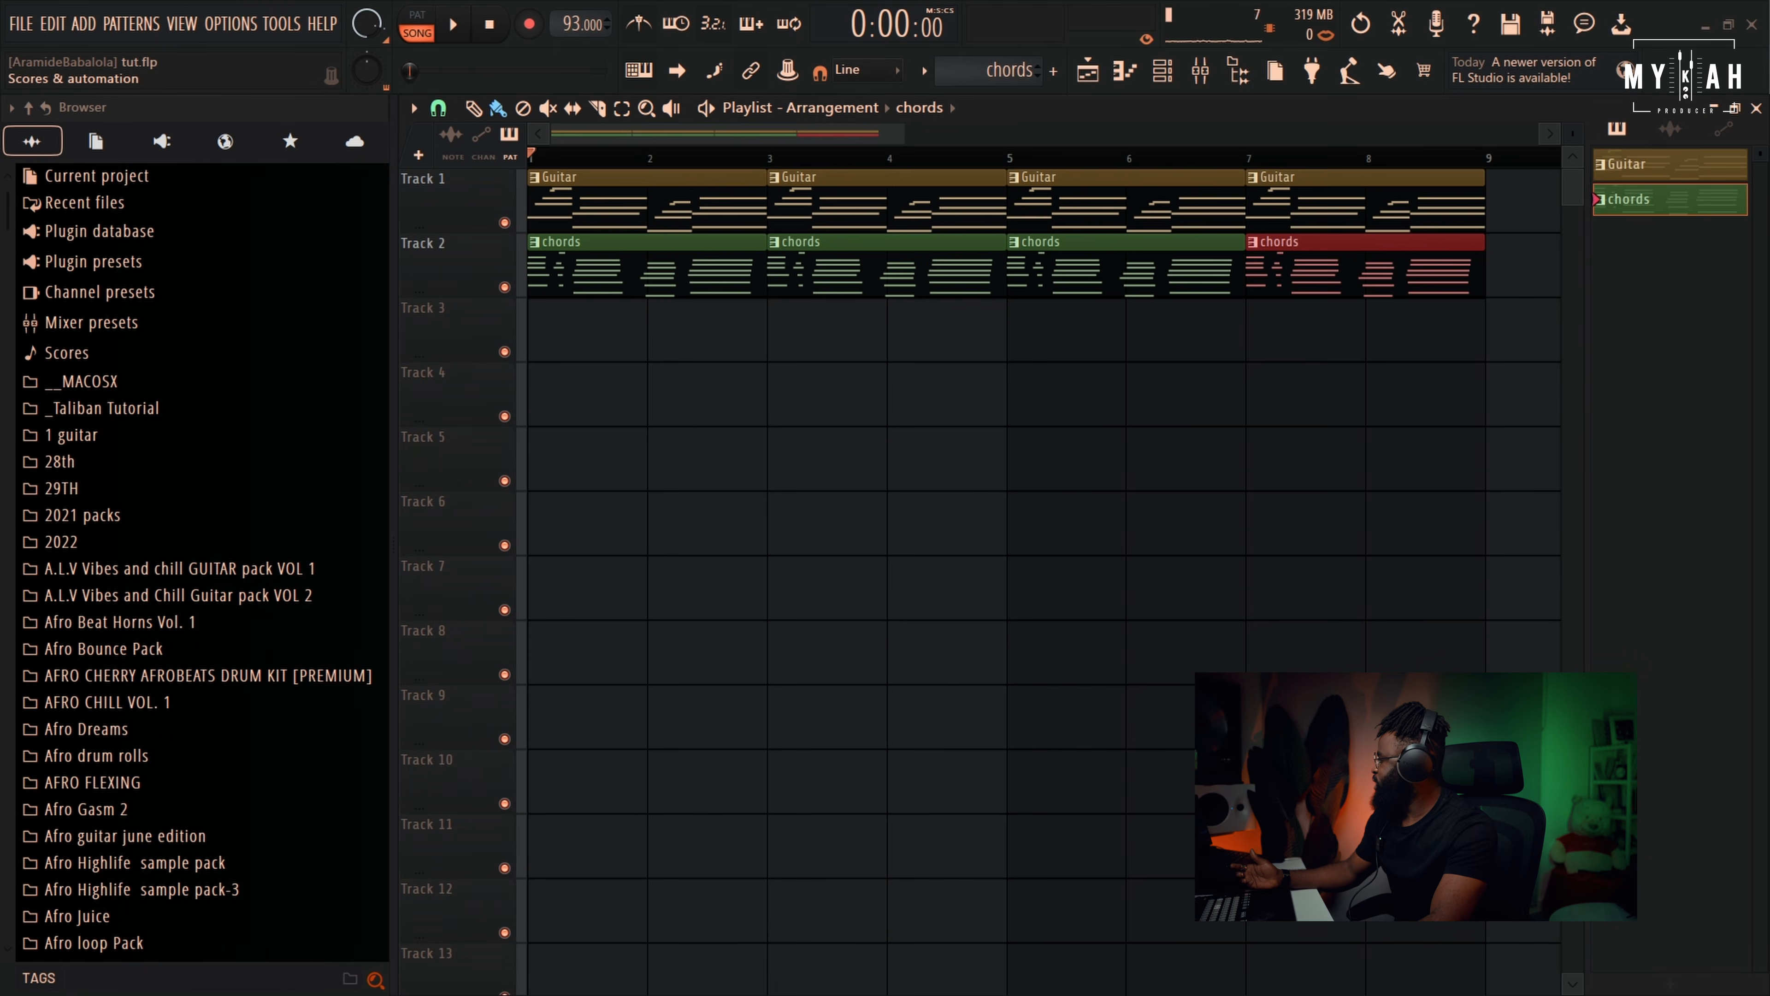
Add the downloaded Splice sample 91V_PW_90_vocal_chop_ambient_remedy_C#m from the library to the start of Track 3
{"action": "left_click_drag", "start_coordinate": [1011, 991], "coordinate": [1319, 359]}
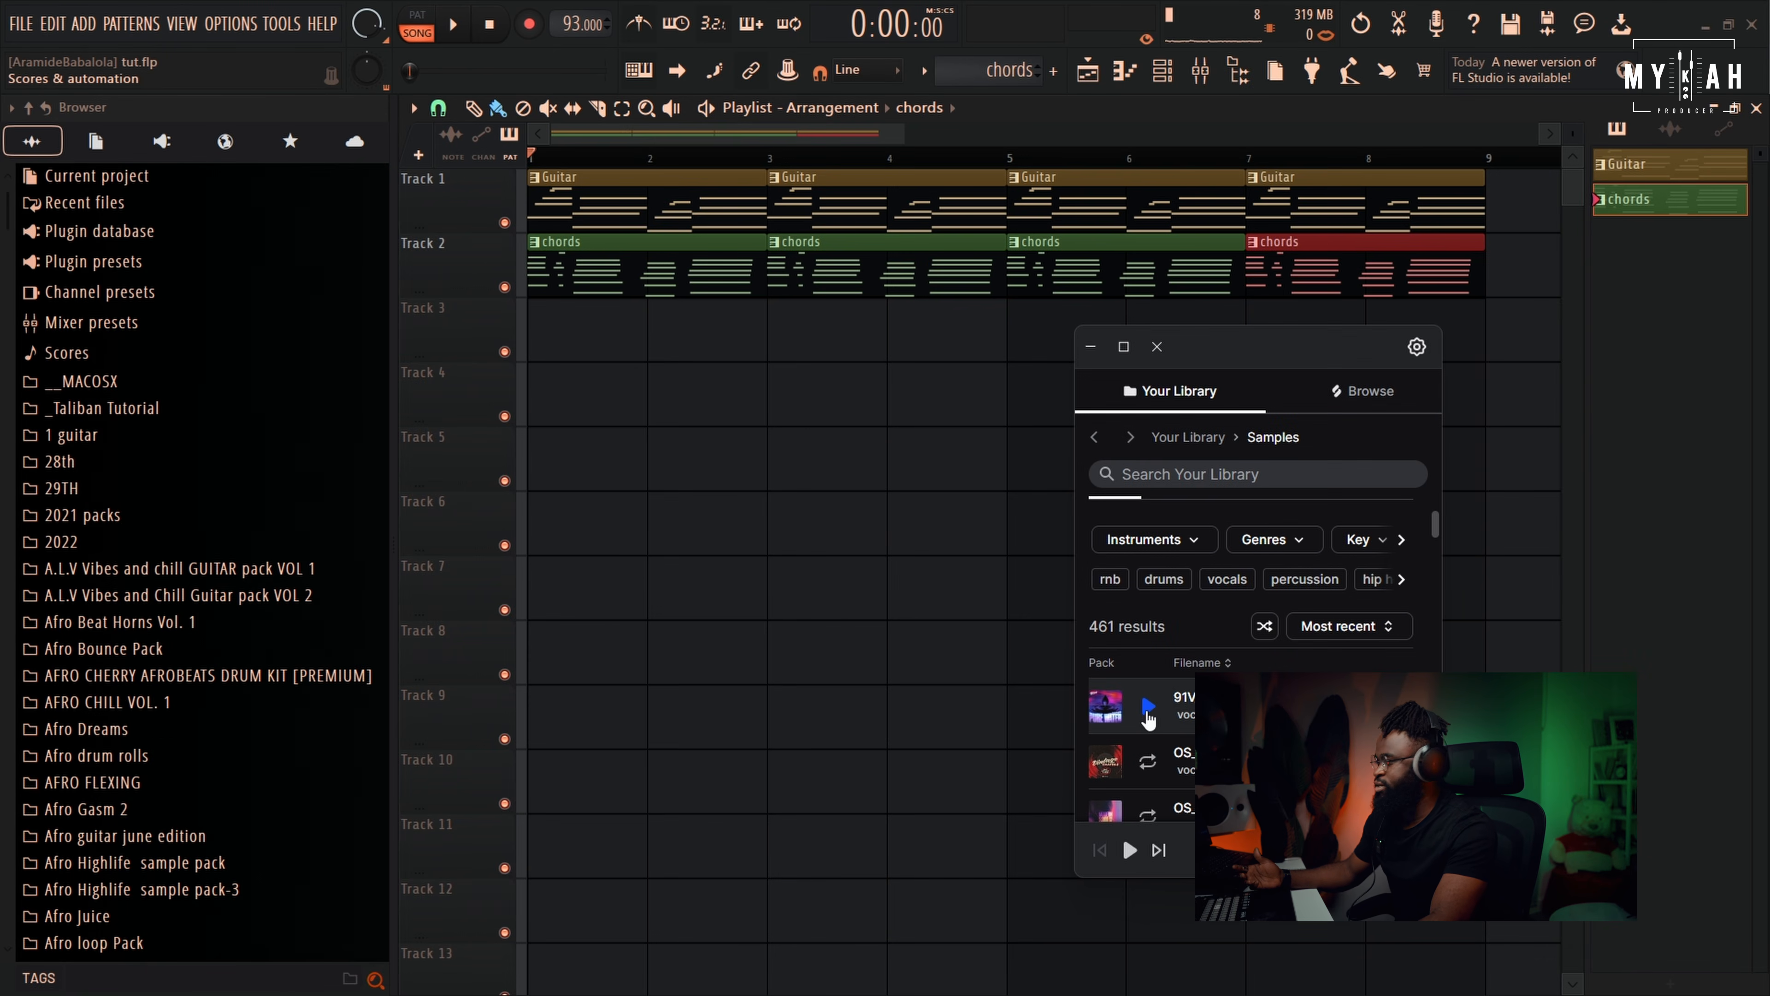
{"action": "left_click_drag", "start_coordinate": [1148, 719], "coordinate": [568, 352]}
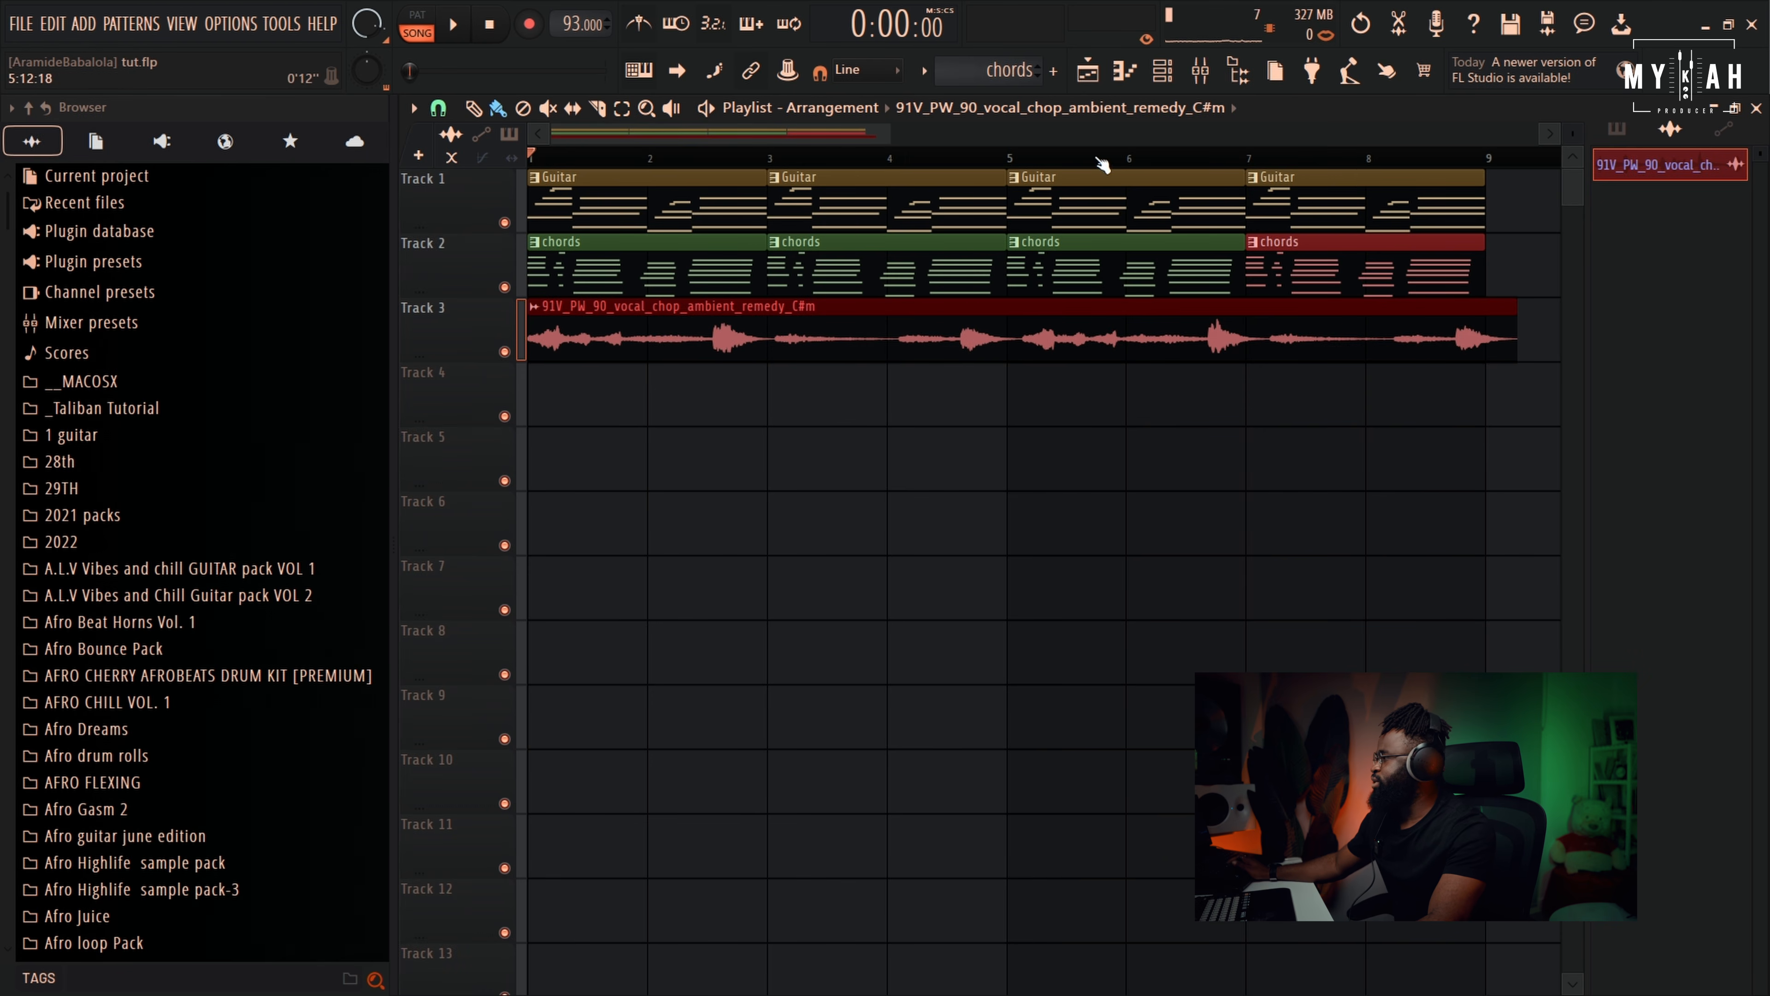
Solo Track 3, pitch the vocal chop up +300 cents, and fit it to eight bars using the Stretch mode
{"action": "scroll", "coordinate": [1101, 165], "scroll_direction": "down", "scroll_amount": 1}
{"action": "double_click", "coordinate": [732, 340]}
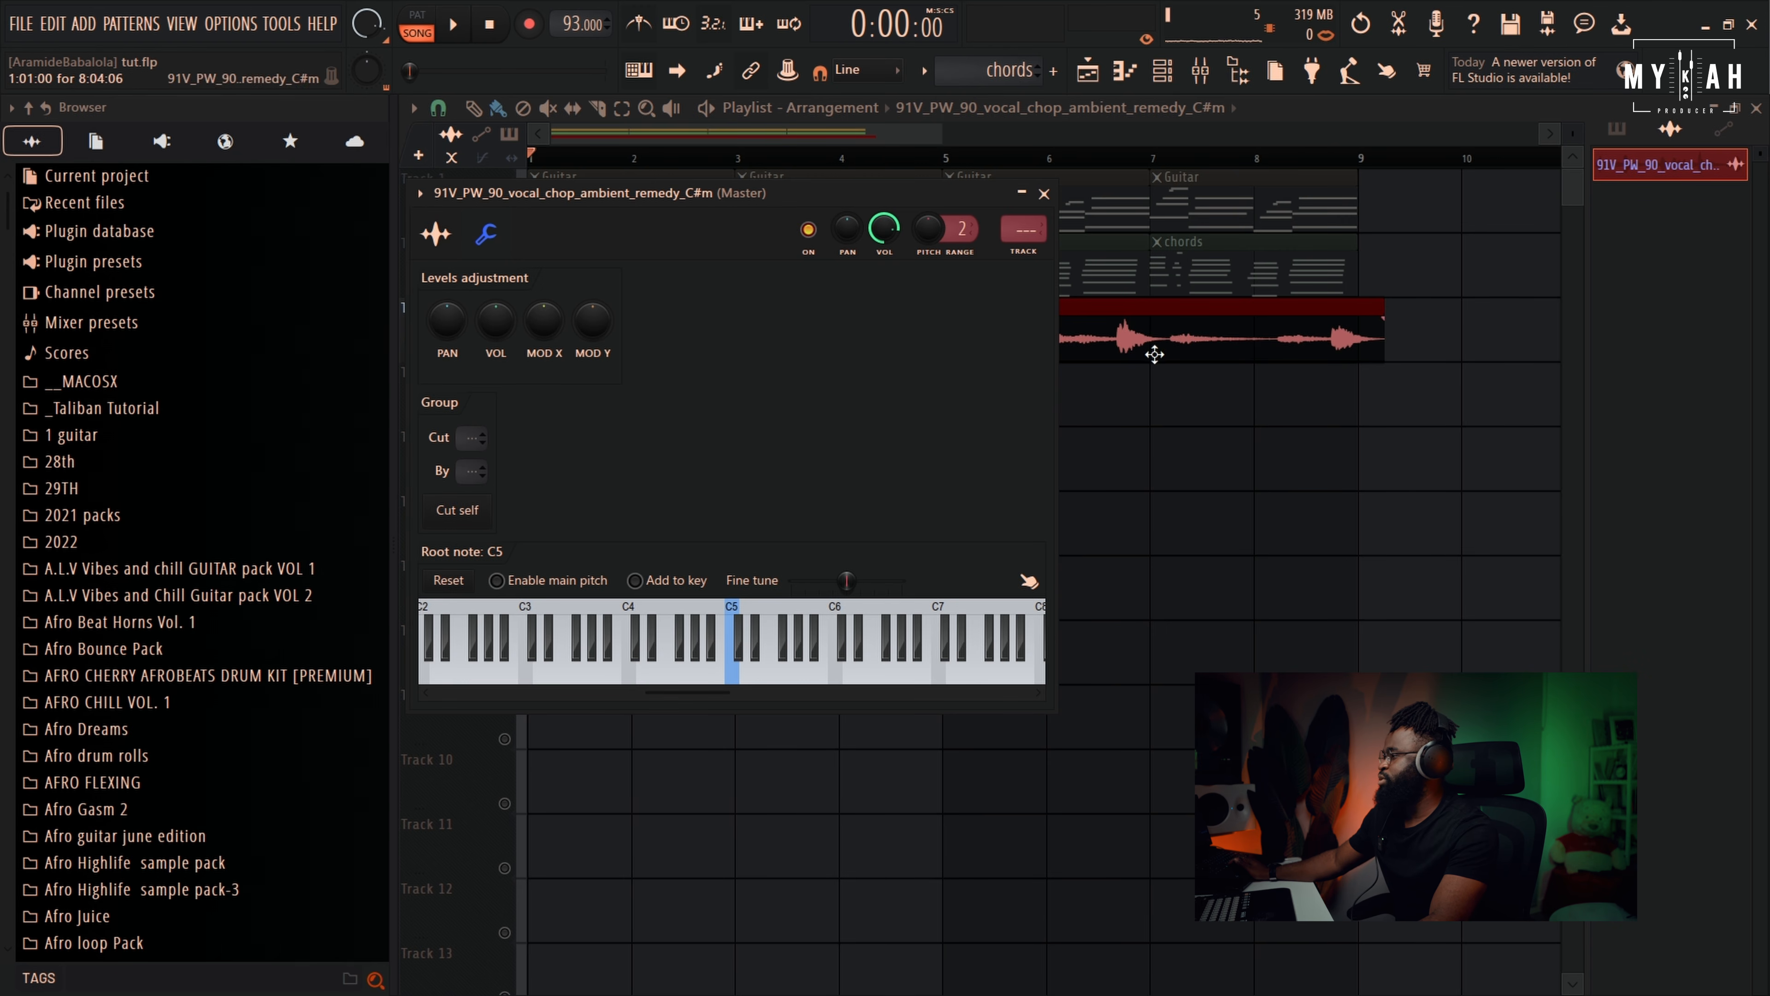
{"action": "left_click", "coordinate": [436, 234]}
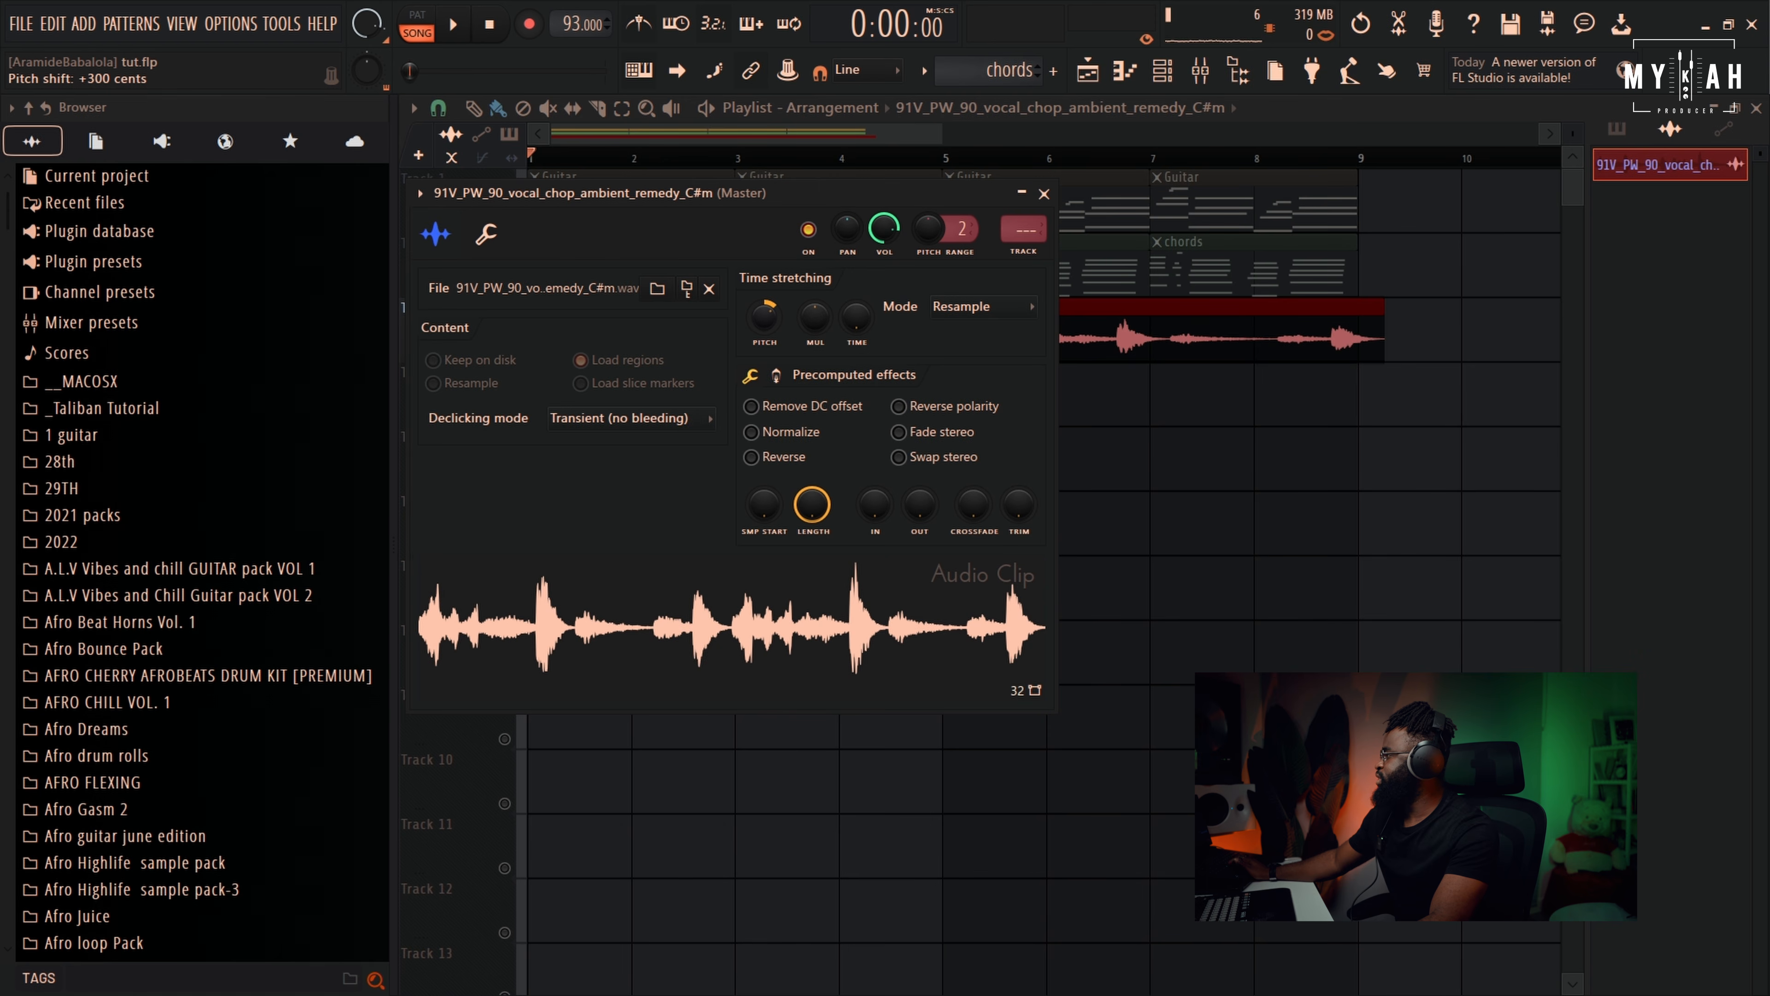
{"action": "left_click_drag", "start_coordinate": [764, 317], "coordinate": [765, 316]}
{"action": "double_click", "coordinate": [1106, 347]}
{"action": "left_click", "coordinate": [952, 313]}
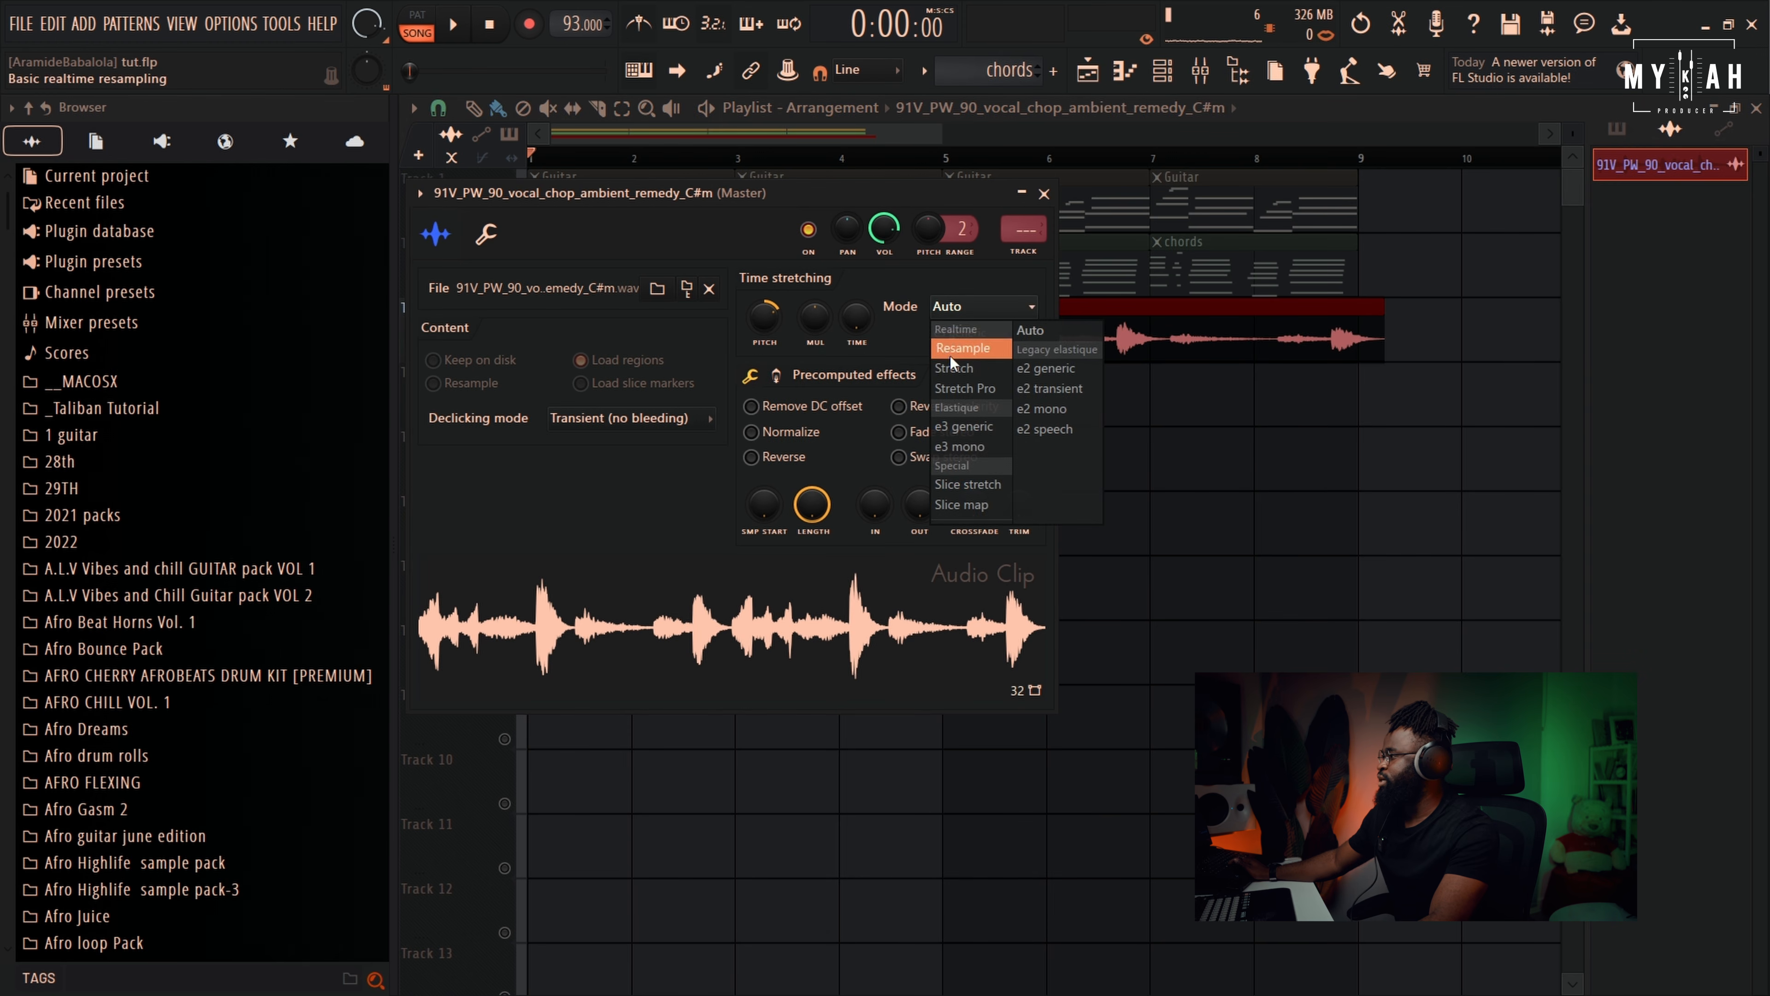
{"action": "left_click", "coordinate": [952, 367]}
{"action": "key", "text": "Escape"}
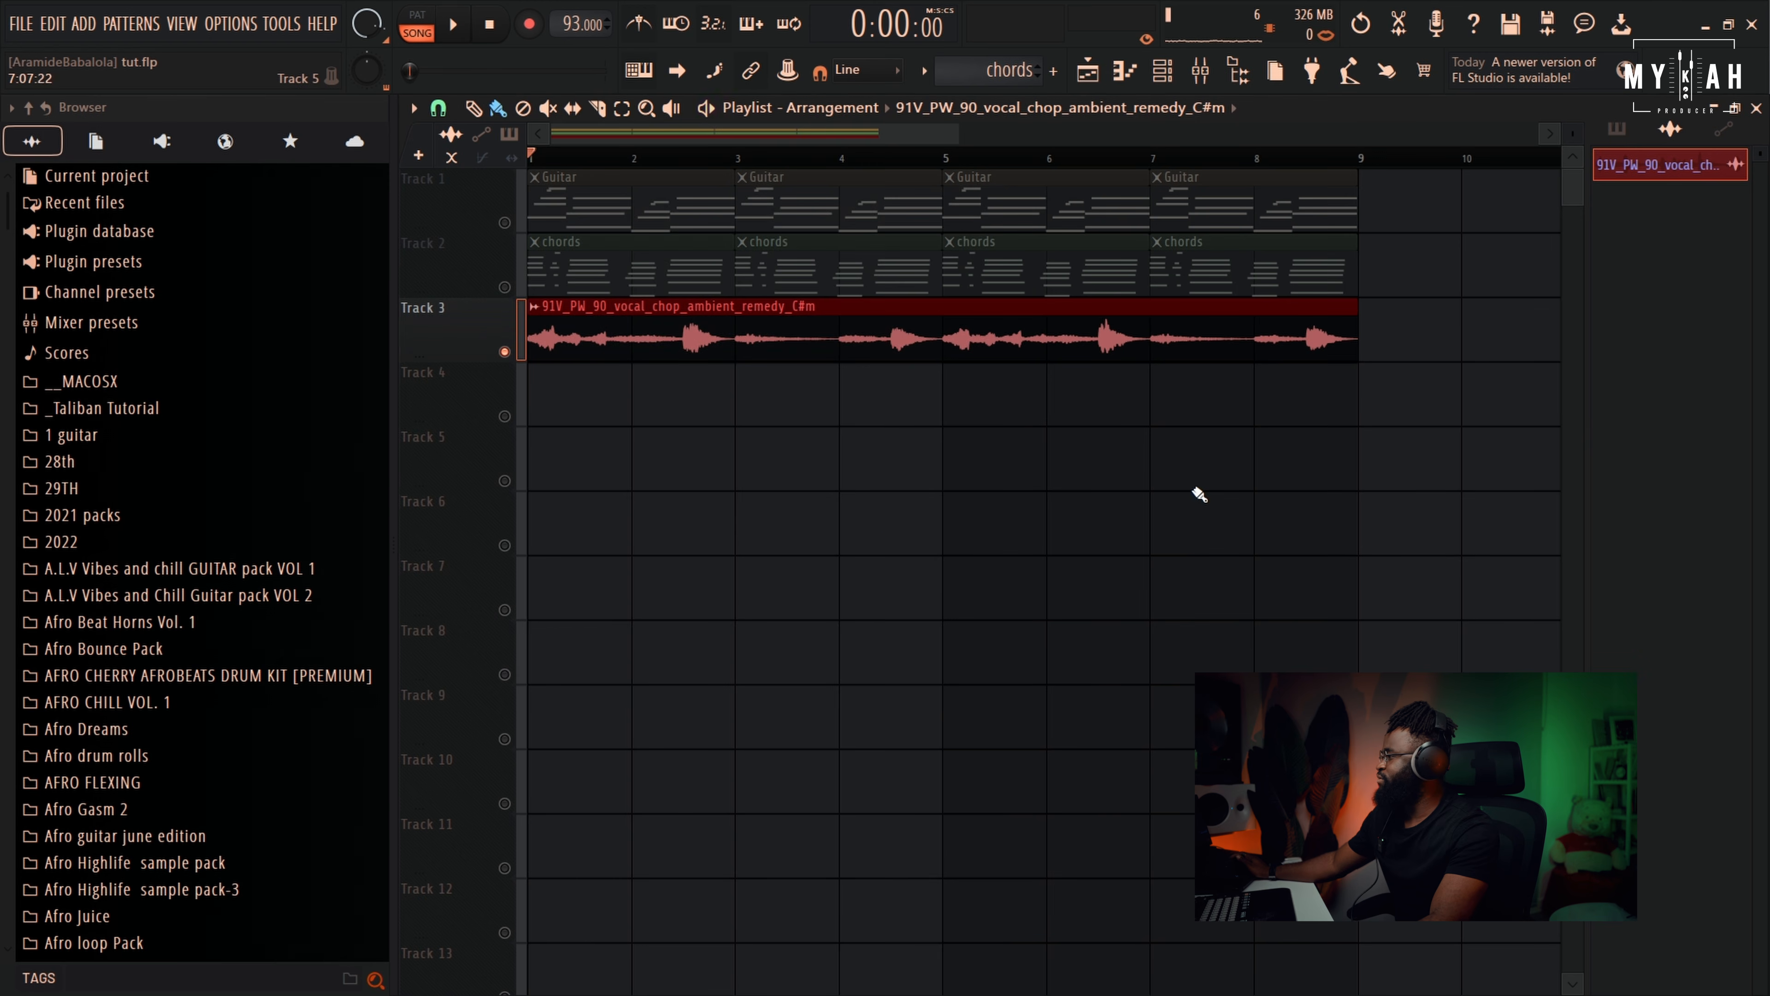
During playback, lower the vocal chop clip's gain to -4.8 dB and unmute the chords and Guitar tracks
{"action": "key", "text": "space"}
{"action": "left_click_drag", "start_coordinate": [943, 361], "coordinate": [943, 391]}
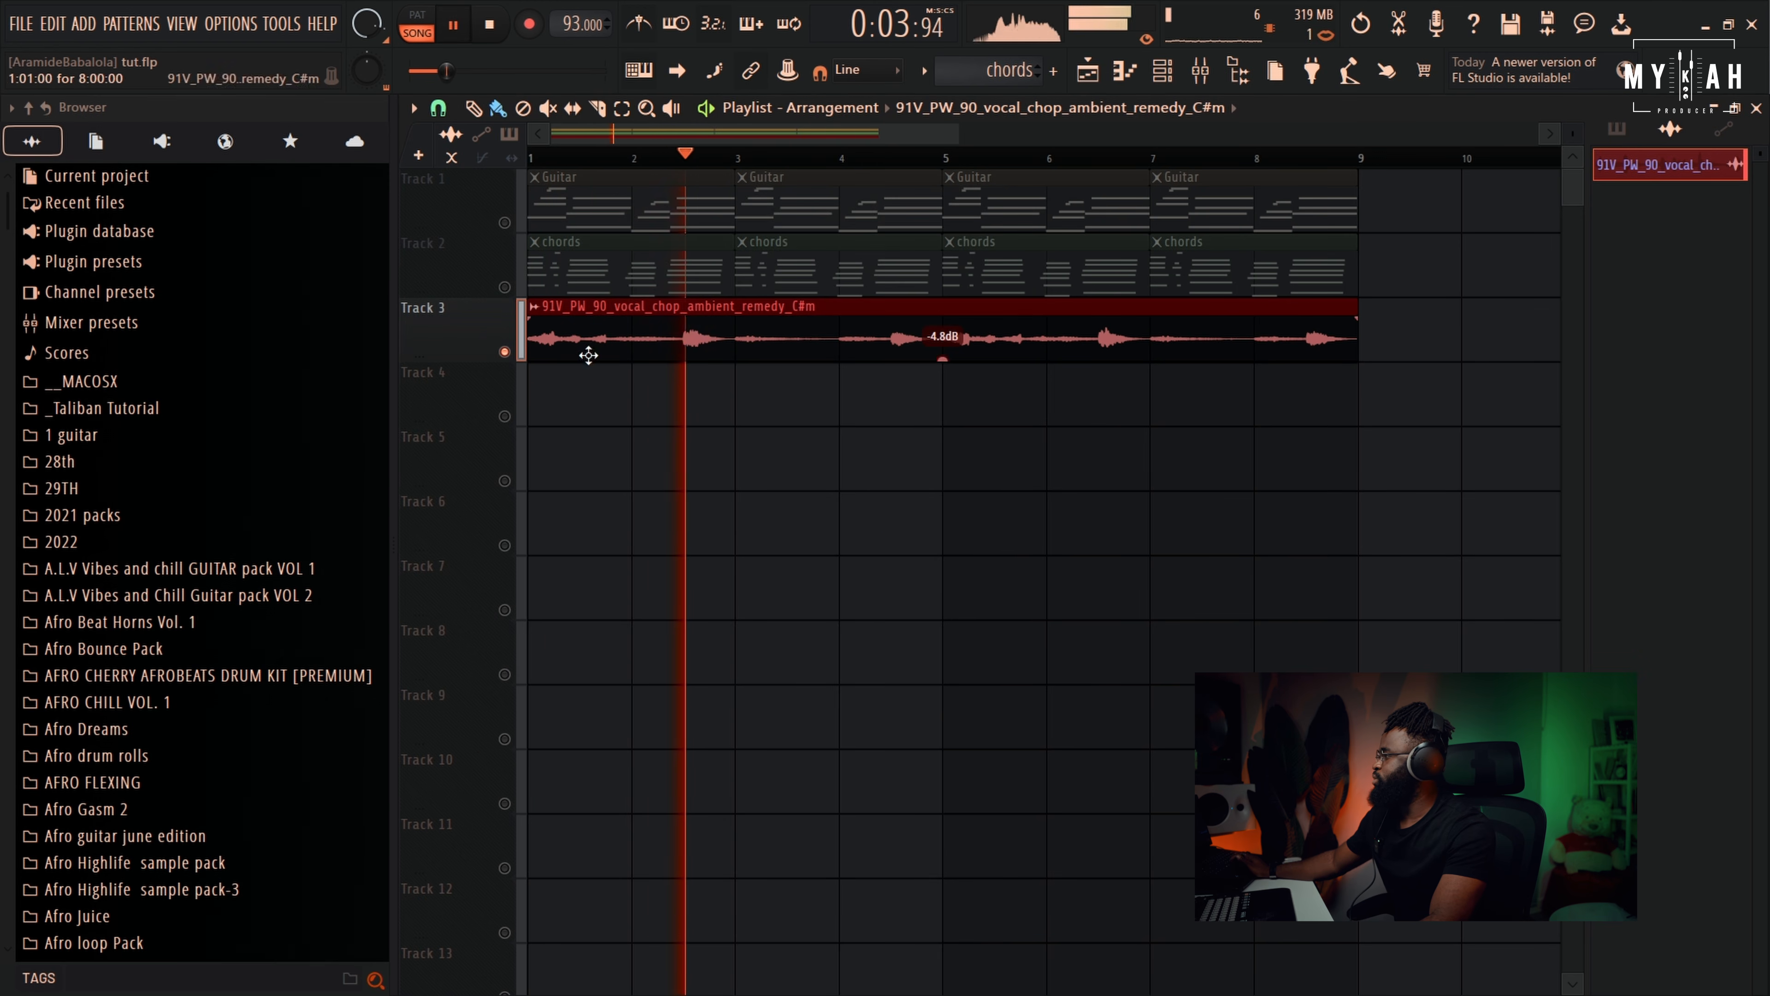
{"action": "left_click", "coordinate": [506, 286]}
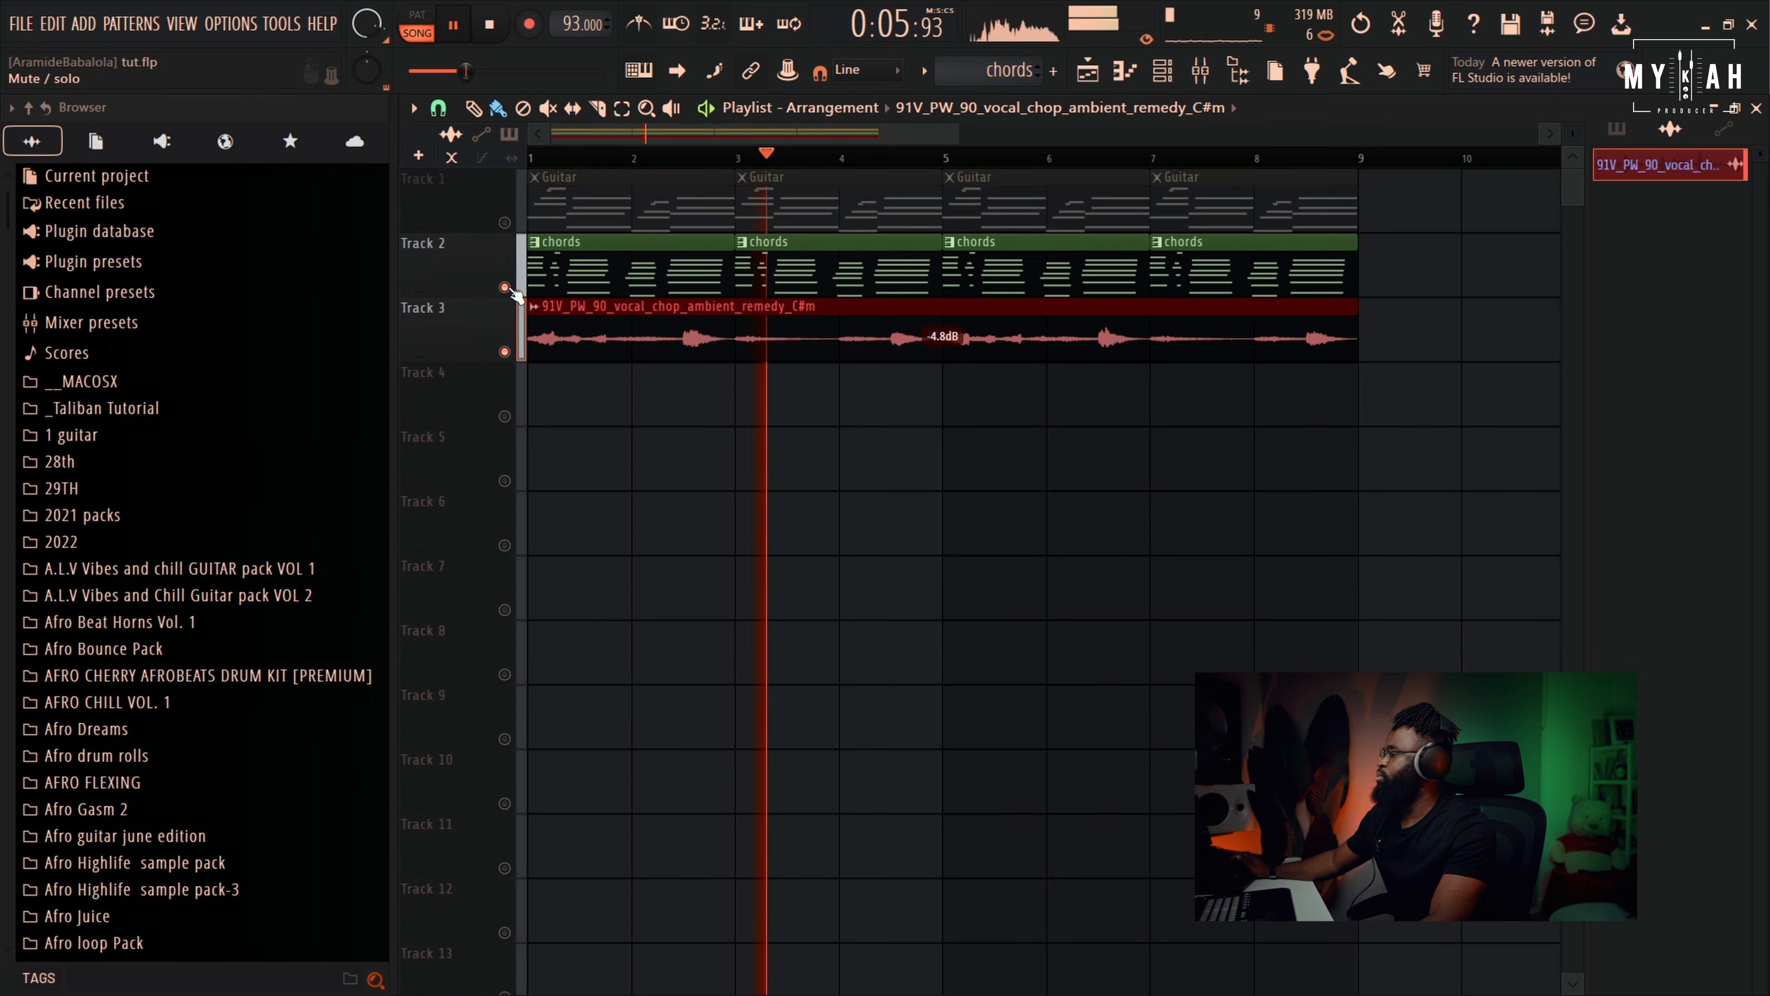
{"action": "left_click", "coordinate": [505, 222]}
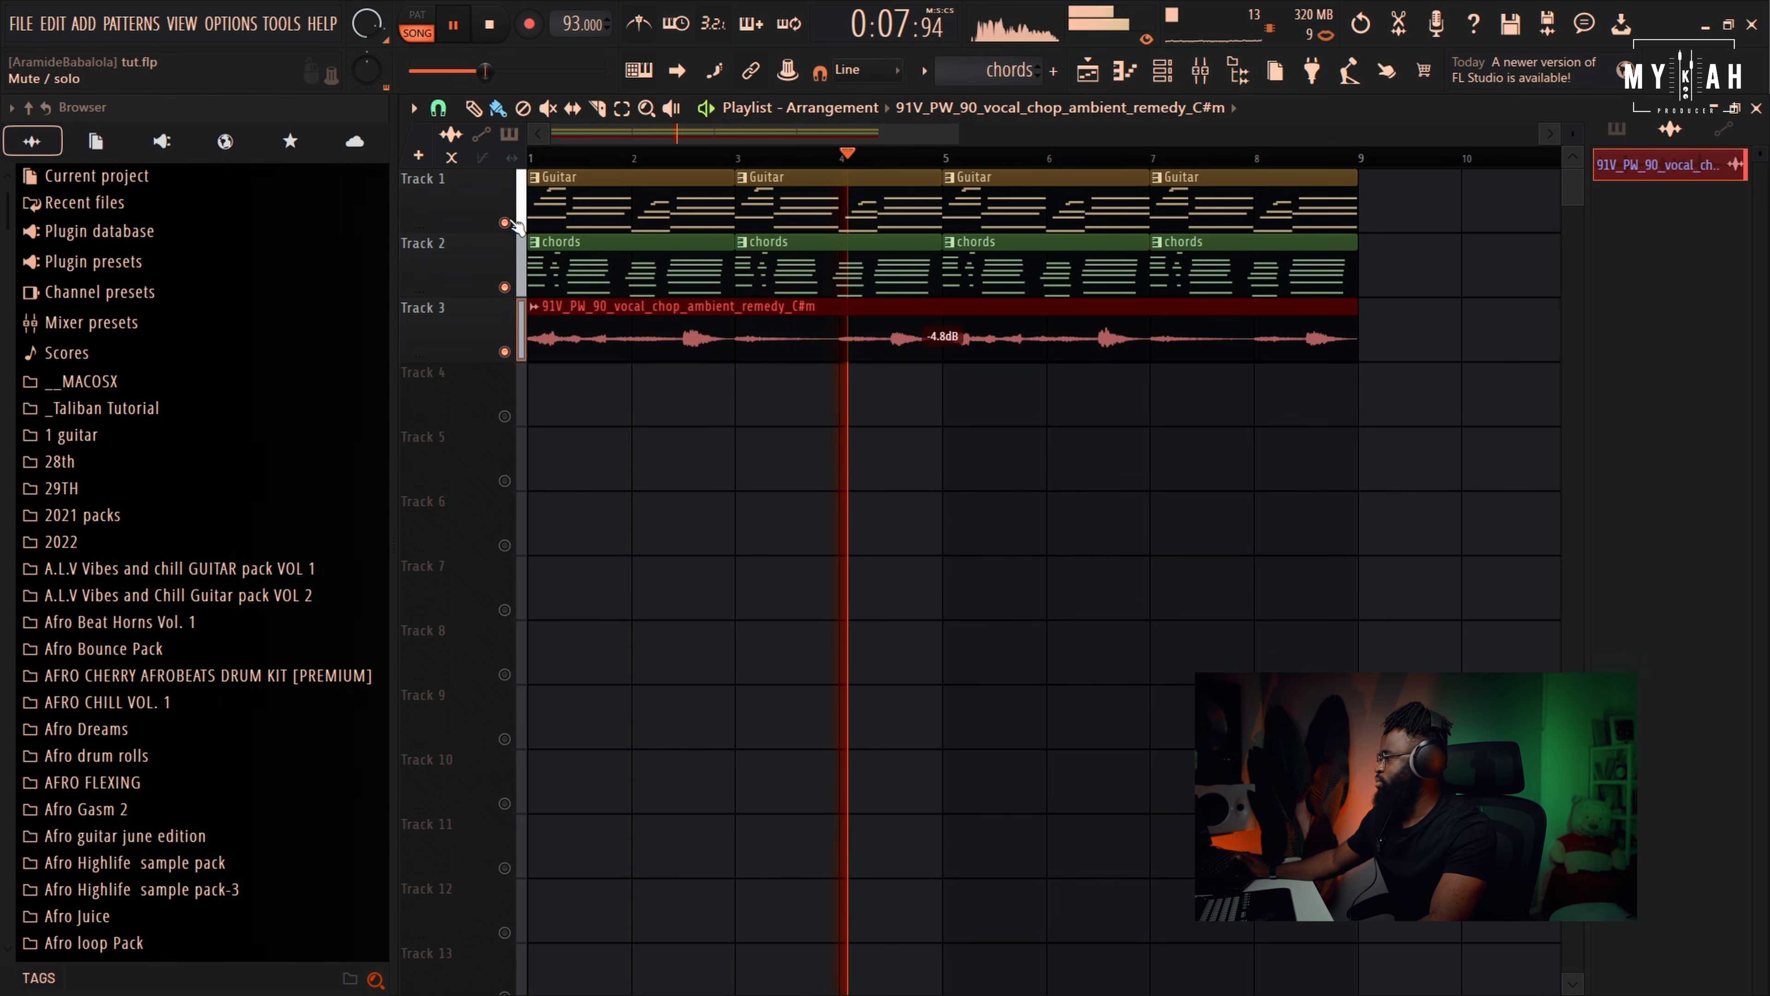
Route the vocal chop to a free mixer track and load Fruity Parametric EQ 2 in its first effect slot
{"action": "left_click_drag", "start_coordinate": [956, 134], "coordinate": [857, 178]}
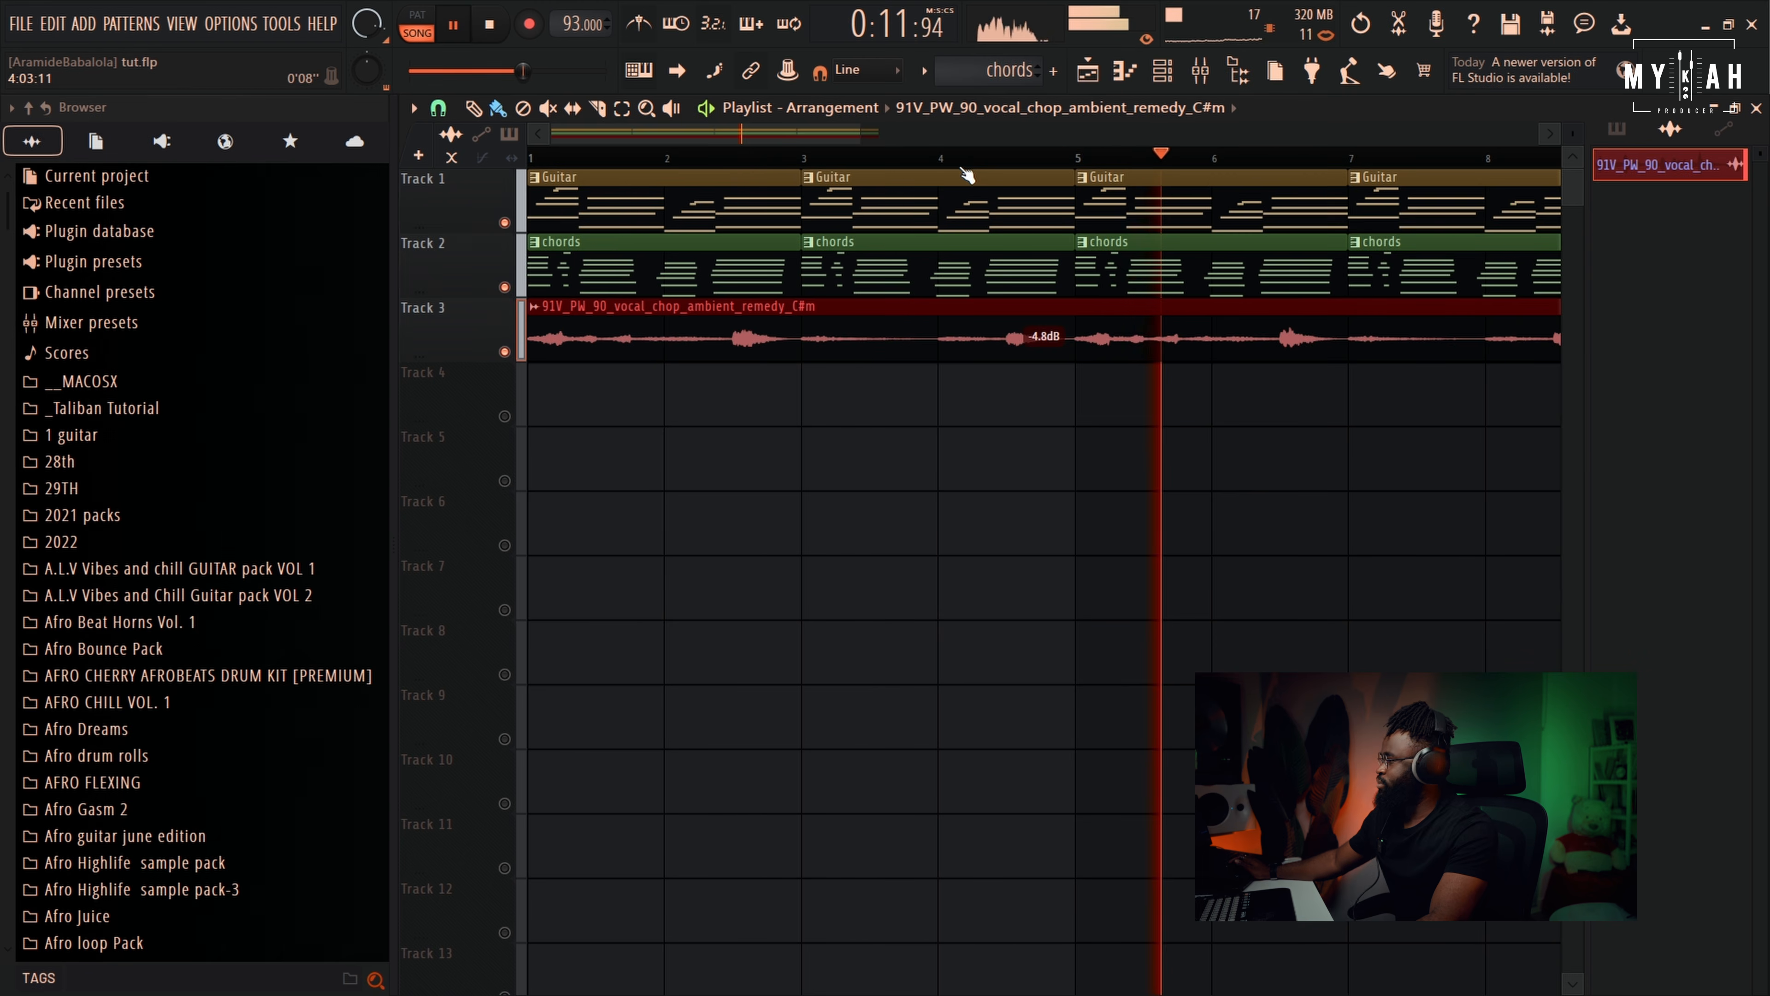
{"action": "scroll", "coordinate": [967, 176], "scroll_direction": "down", "scroll_amount": 2}
{"action": "double_click", "coordinate": [1158, 342]}
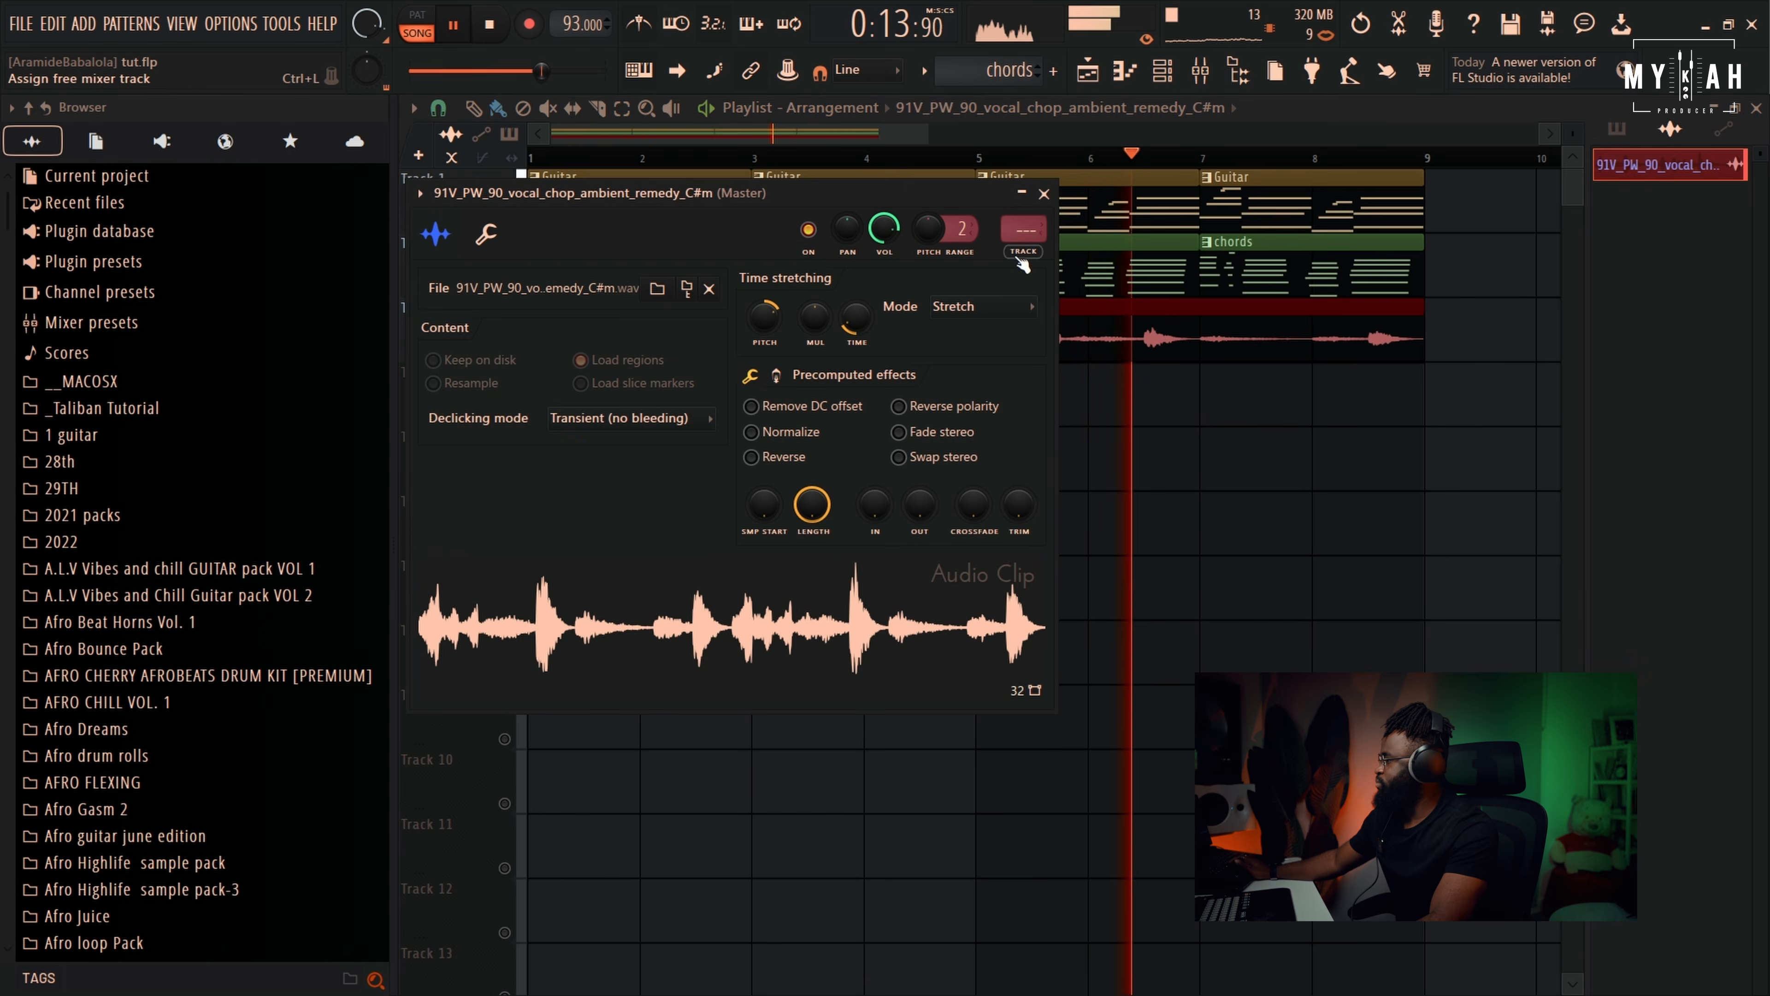
{"action": "key", "text": "ctrl+l"}
{"action": "key", "text": "space"}
{"action": "left_click", "coordinate": [563, 181]}
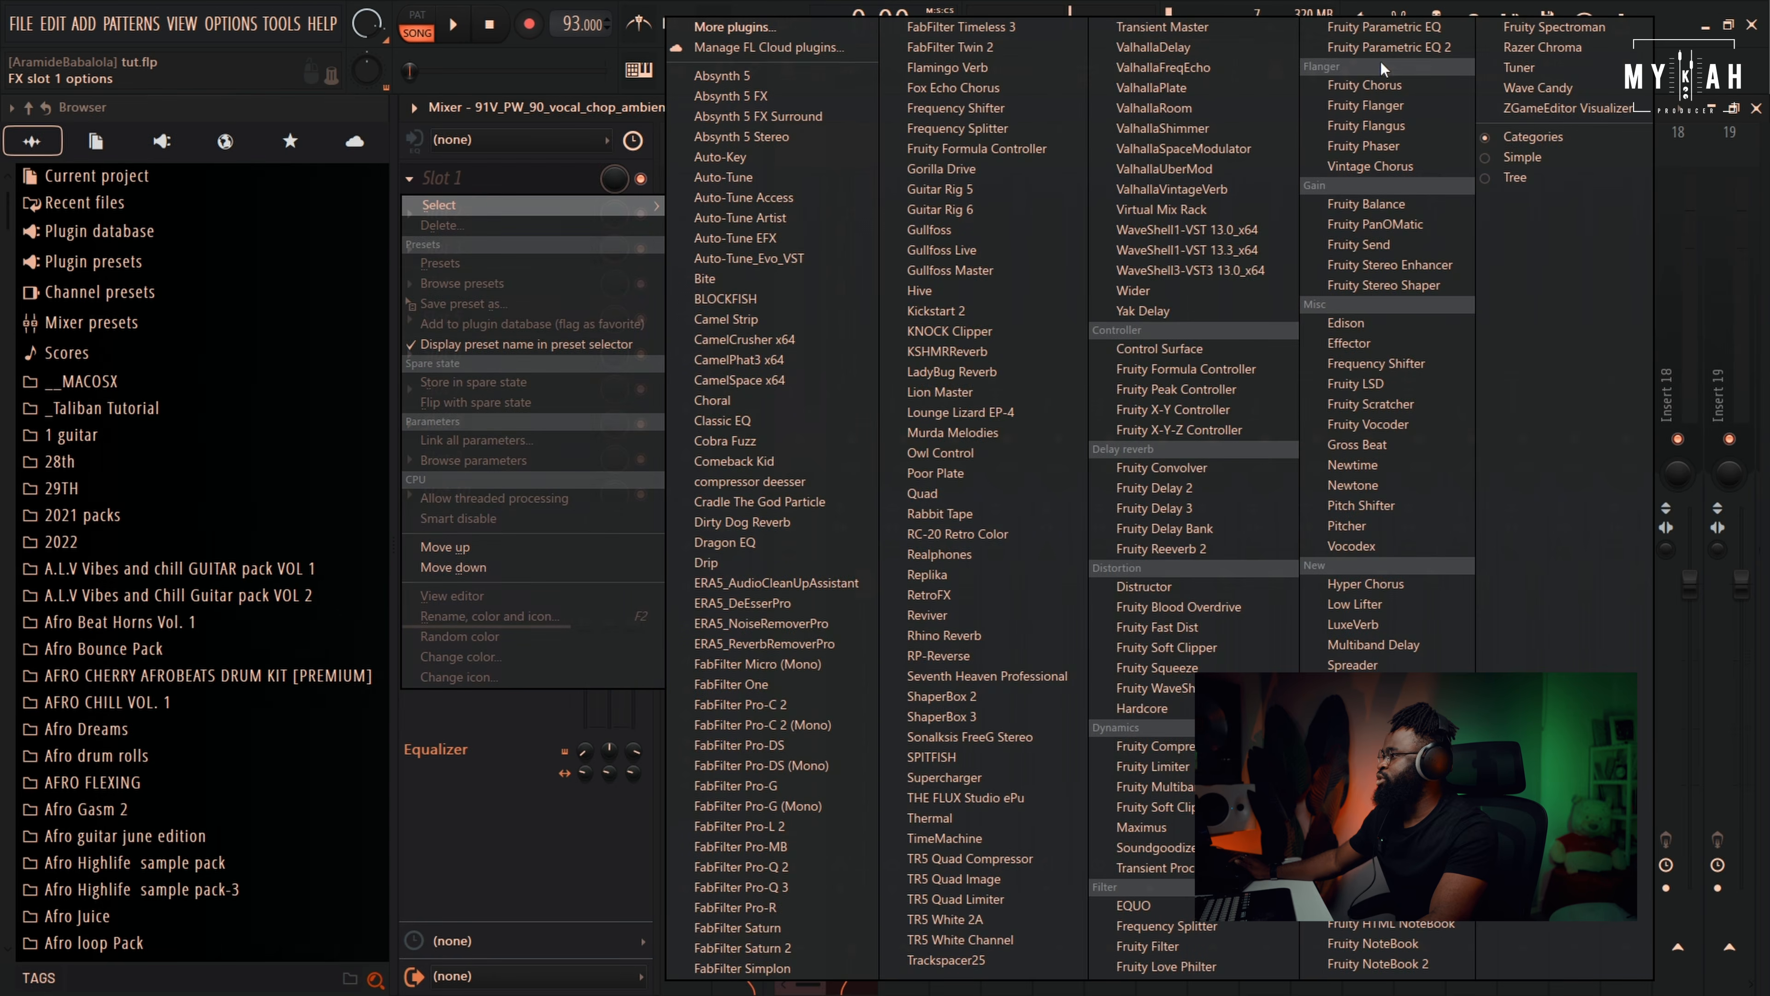
{"action": "left_click", "coordinate": [1383, 47]}
Band-limit the vocal chop by lowering EQ band 1 to -18 dB at 614 Hz and band 7 near 2 kHz, and check it in playback
{"action": "left_click_drag", "start_coordinate": [1039, 565], "coordinate": [1006, 699]}
{"action": "key", "text": "space"}
{"action": "left_click_drag", "start_coordinate": [692, 565], "coordinate": [877, 699]}
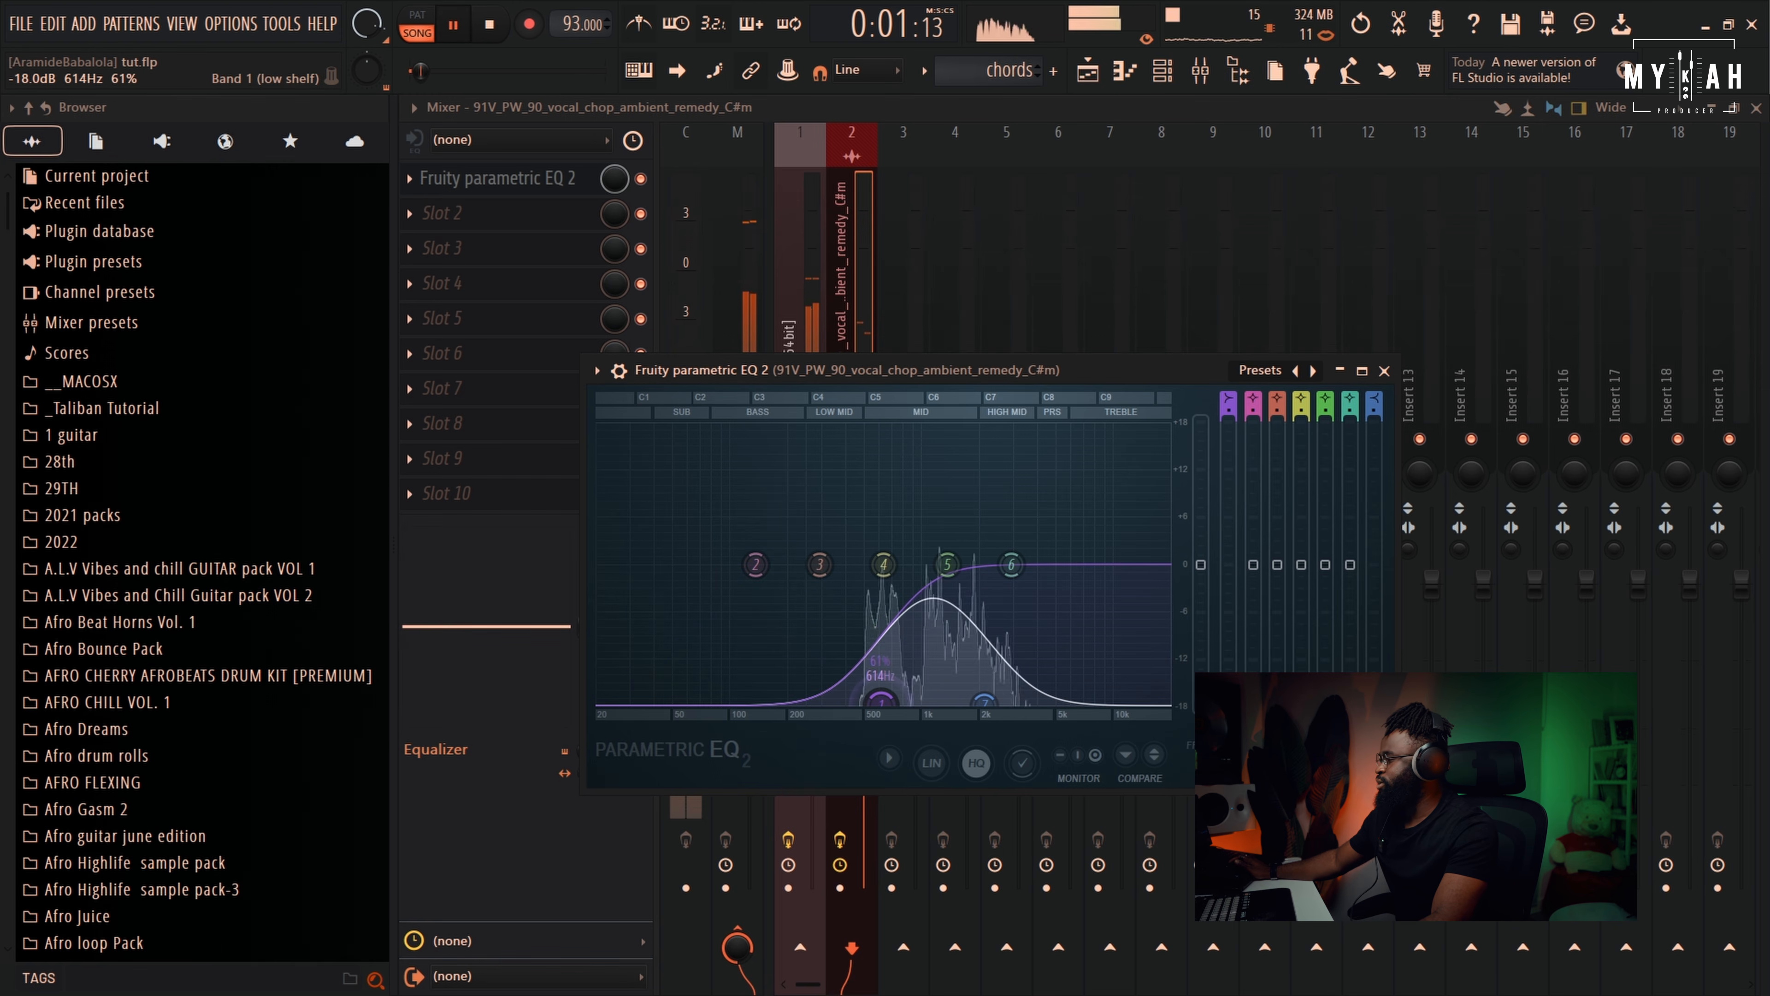
{"action": "left_click", "coordinate": [1093, 75]}
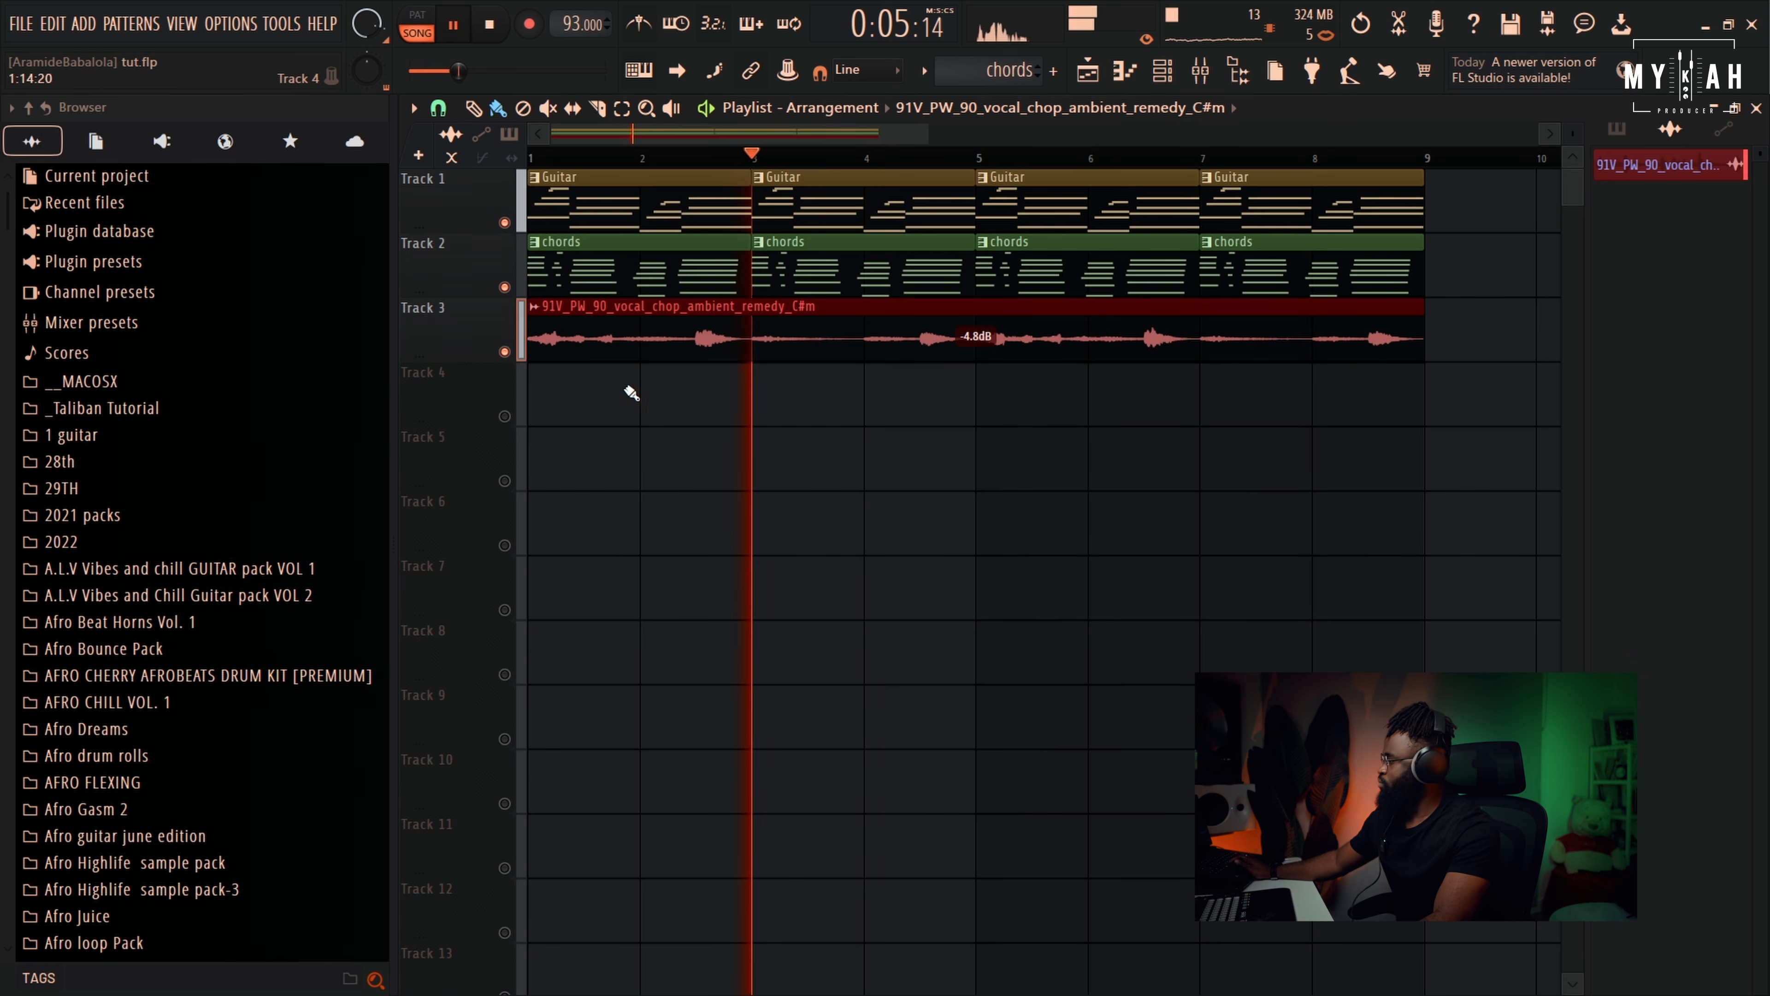
{"action": "key", "text": "space"}
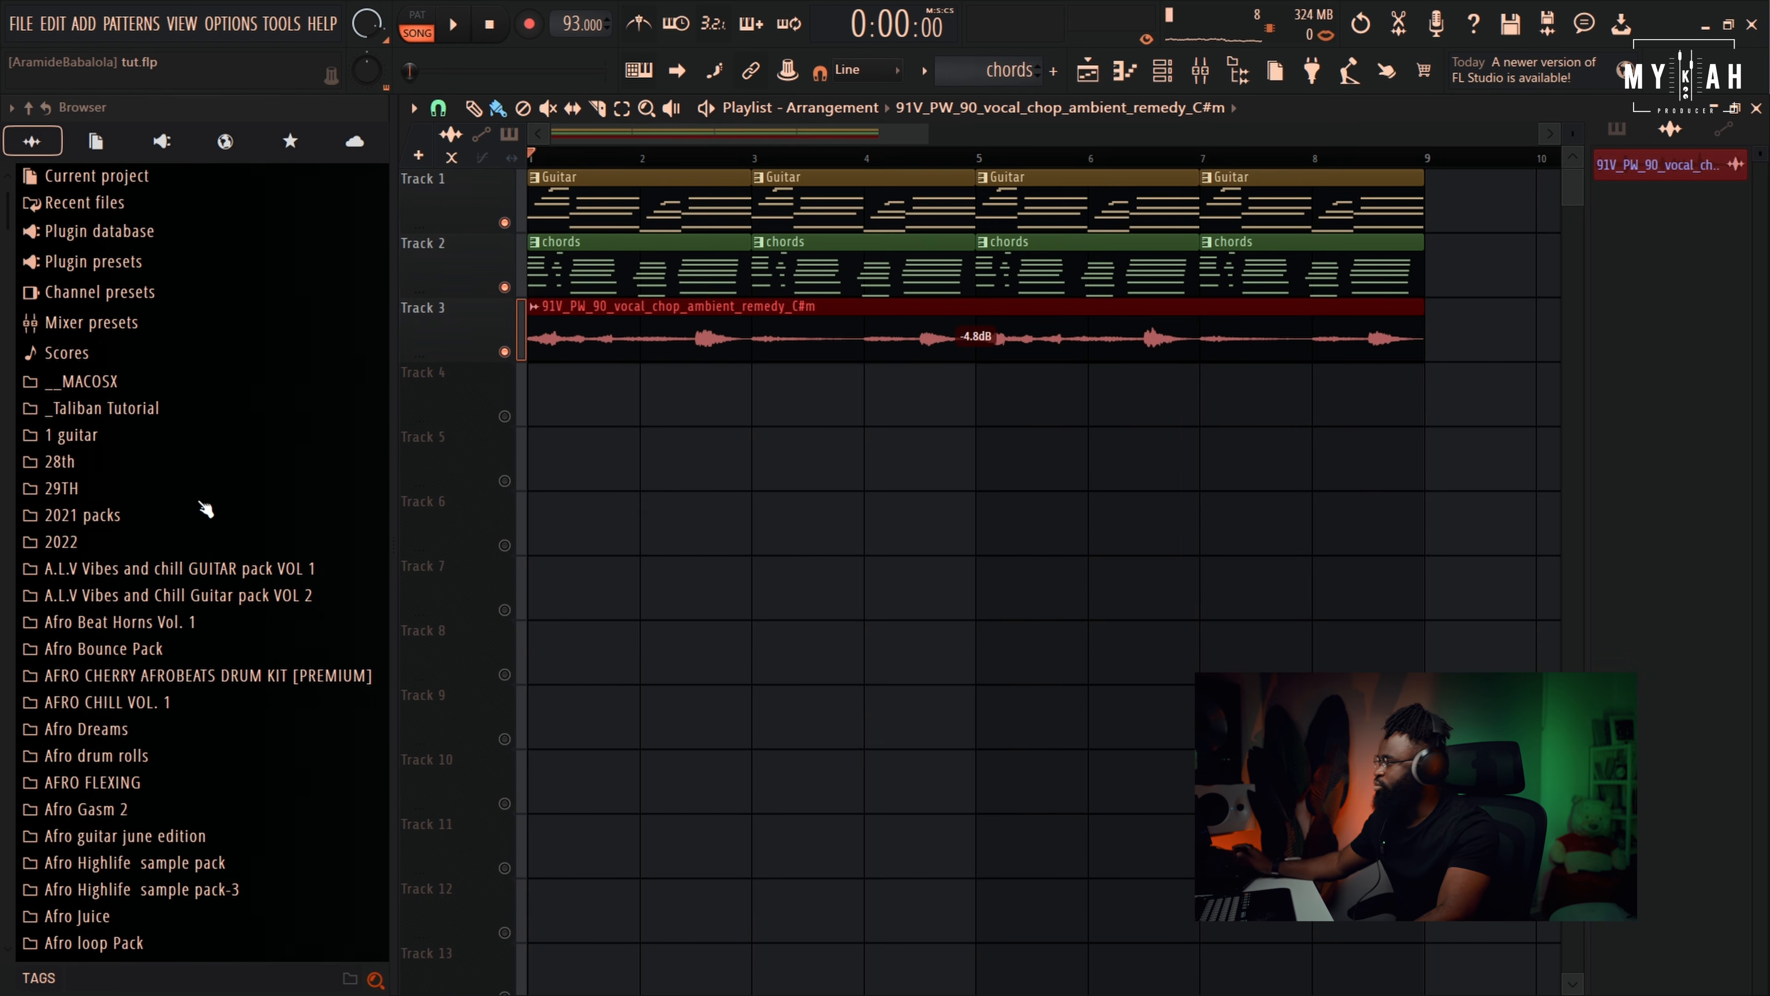
Audition the percussion samples in the _Taliban Tutorial folder to choose a rim sound
{"action": "left_click", "coordinate": [1171, 73]}
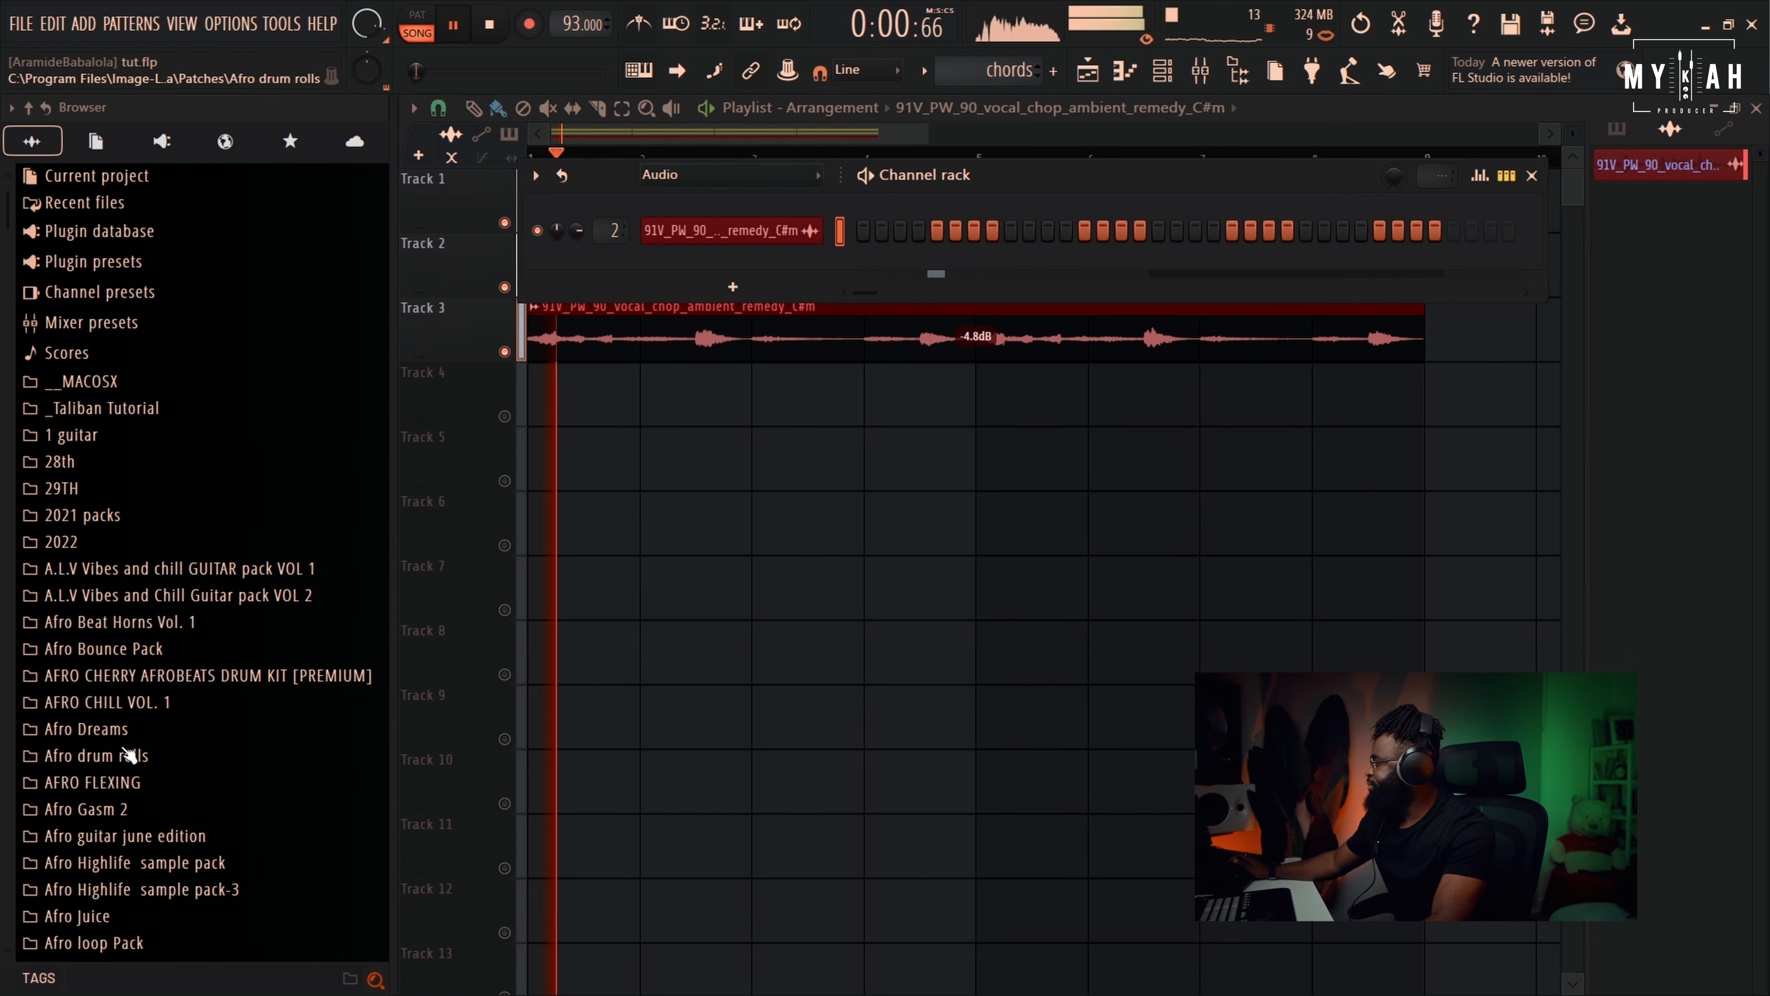
{"action": "scroll", "coordinate": [140, 767], "scroll_direction": "down", "scroll_amount": 3}
{"action": "scroll", "coordinate": [160, 739], "scroll_direction": "up", "scroll_amount": 3}
{"action": "left_click", "coordinate": [91, 411]}
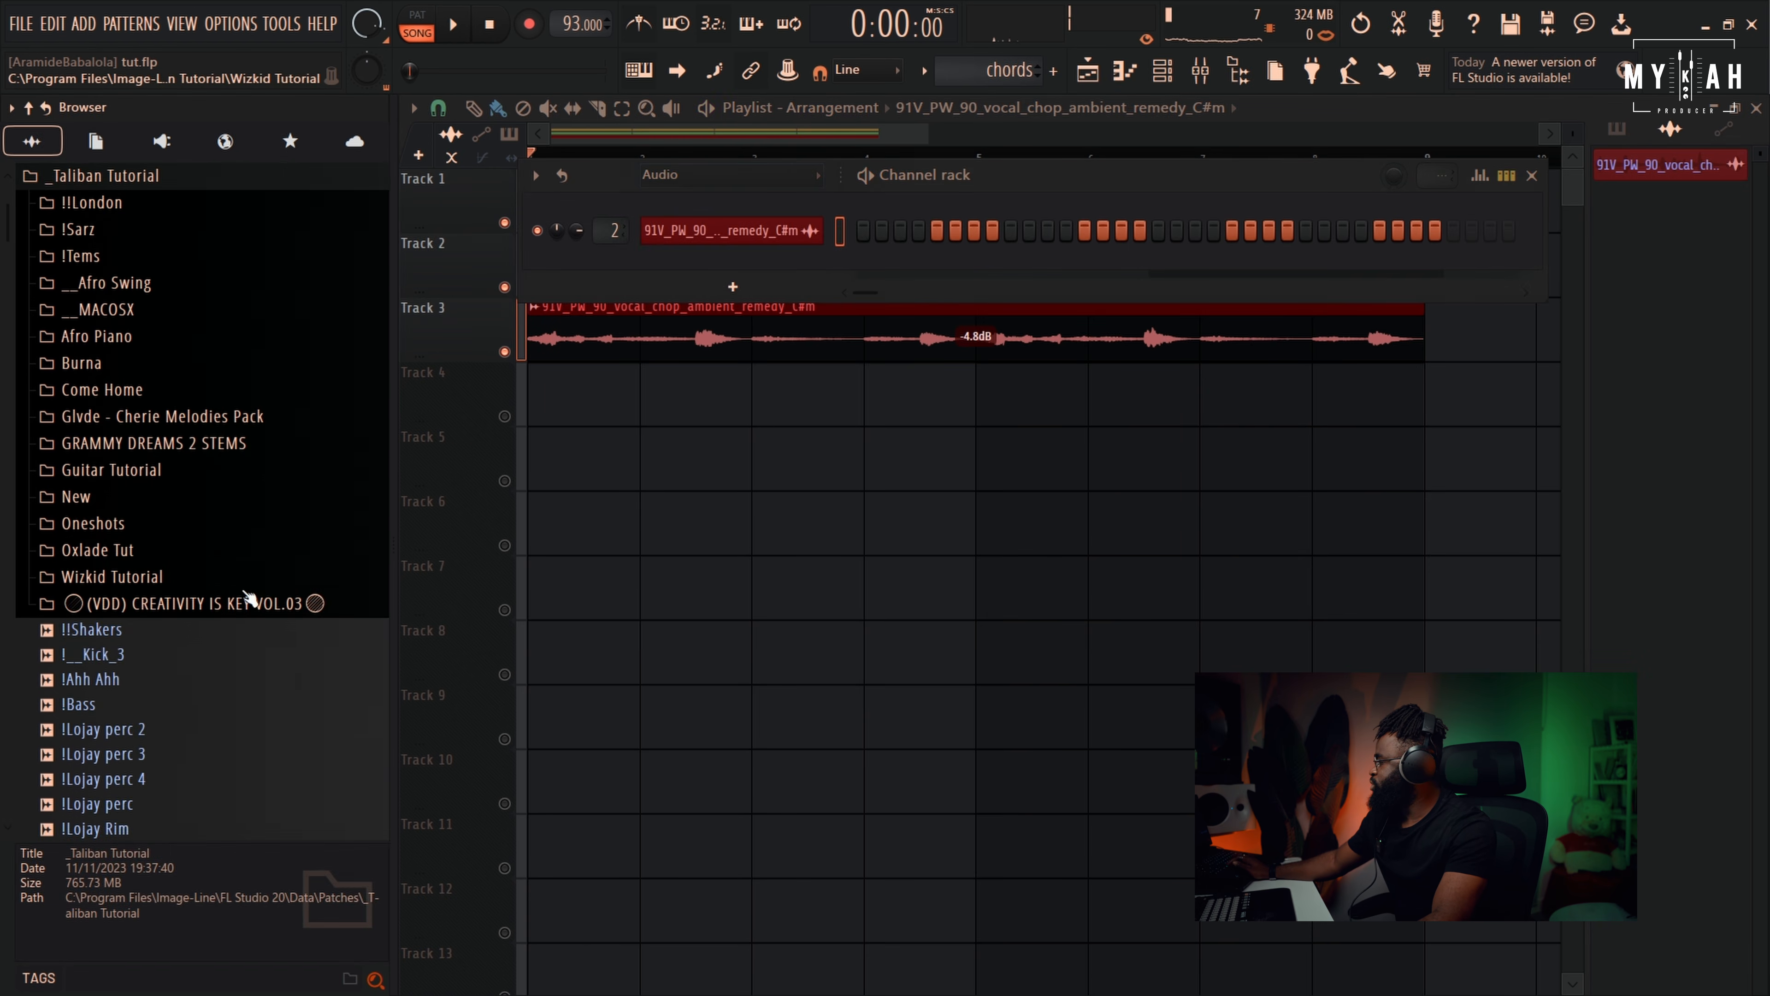
{"action": "scroll", "coordinate": [163, 756], "scroll_direction": "down", "scroll_amount": 8}
{"action": "left_click", "coordinate": [120, 657]}
{"action": "left_click", "coordinate": [112, 712]}
{"action": "left_click", "coordinate": [122, 783]}
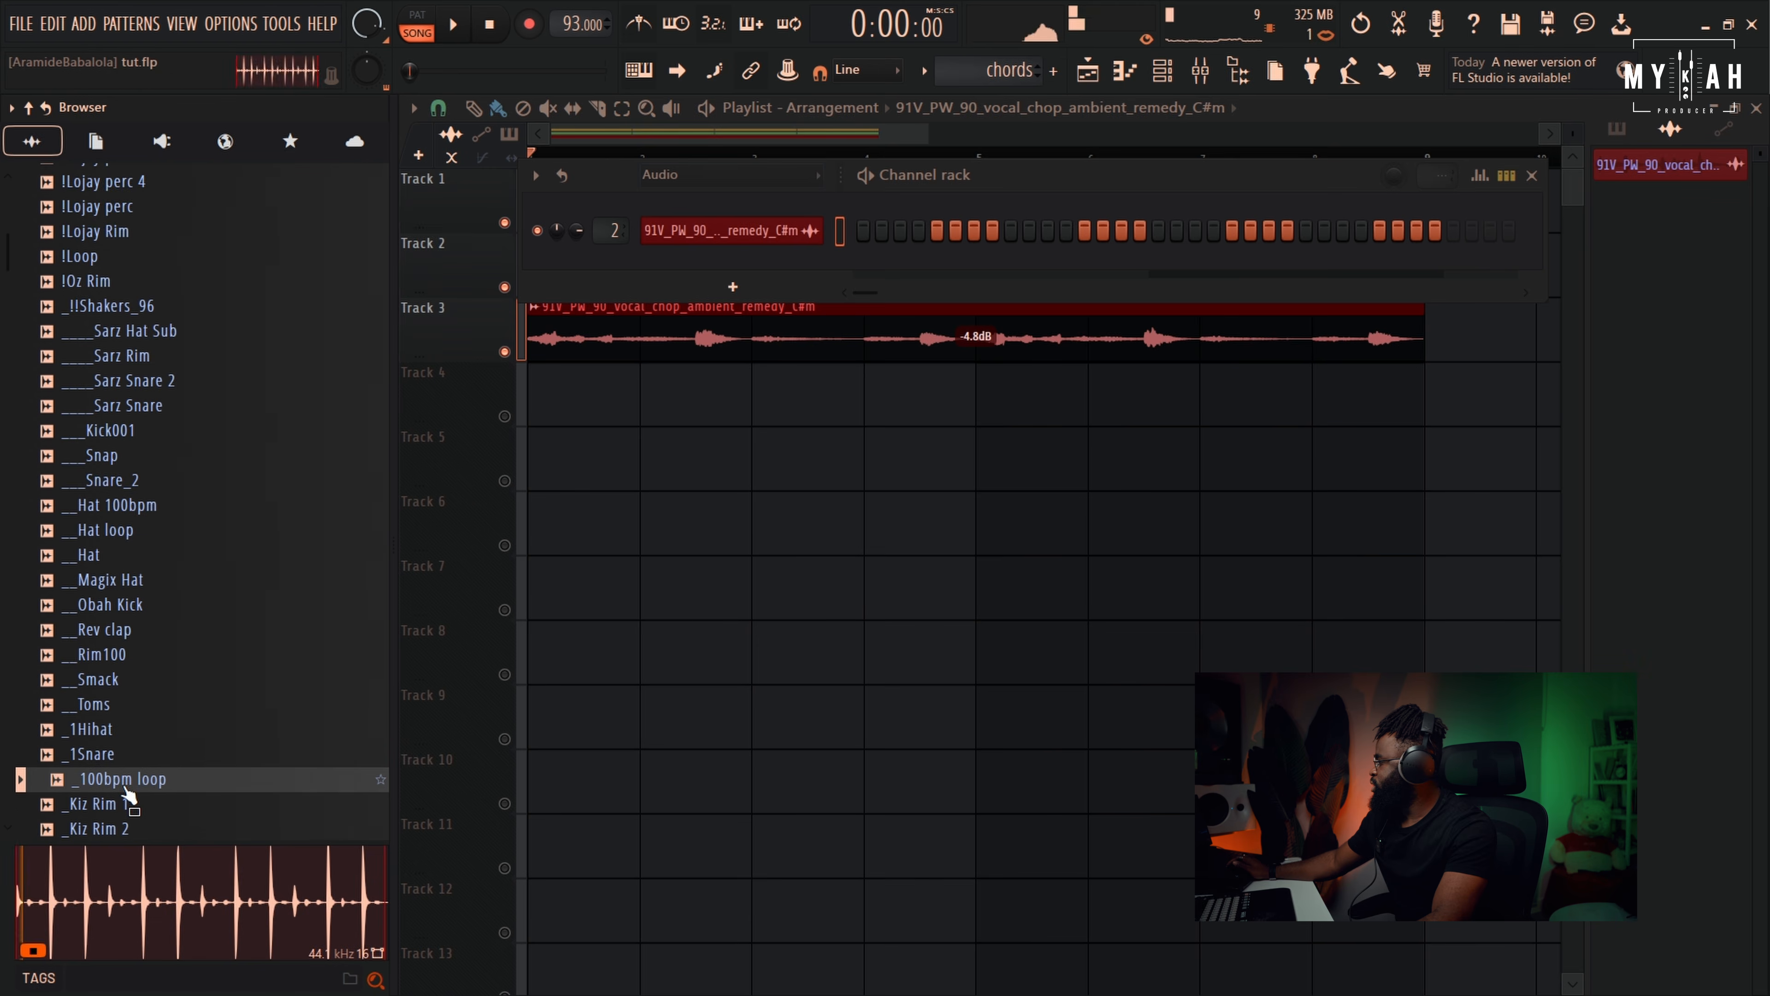
{"action": "scroll", "coordinate": [132, 767], "scroll_direction": "down", "scroll_amount": 2}
{"action": "left_click", "coordinate": [120, 684]}
{"action": "left_click", "coordinate": [115, 758]}
{"action": "left_click", "coordinate": [144, 773]}
{"action": "scroll", "coordinate": [145, 771], "scroll_direction": "down", "scroll_amount": 2}
{"action": "left_click", "coordinate": [126, 731]}
{"action": "left_click", "coordinate": [118, 758]}
Add the _Obah rim sample as a channel and create a new green pattern named "rim"
{"action": "left_click", "coordinate": [128, 687]}
{"action": "left_click_drag", "start_coordinate": [400, 624], "coordinate": [669, 307]}
{"action": "left_click", "coordinate": [920, 69]}
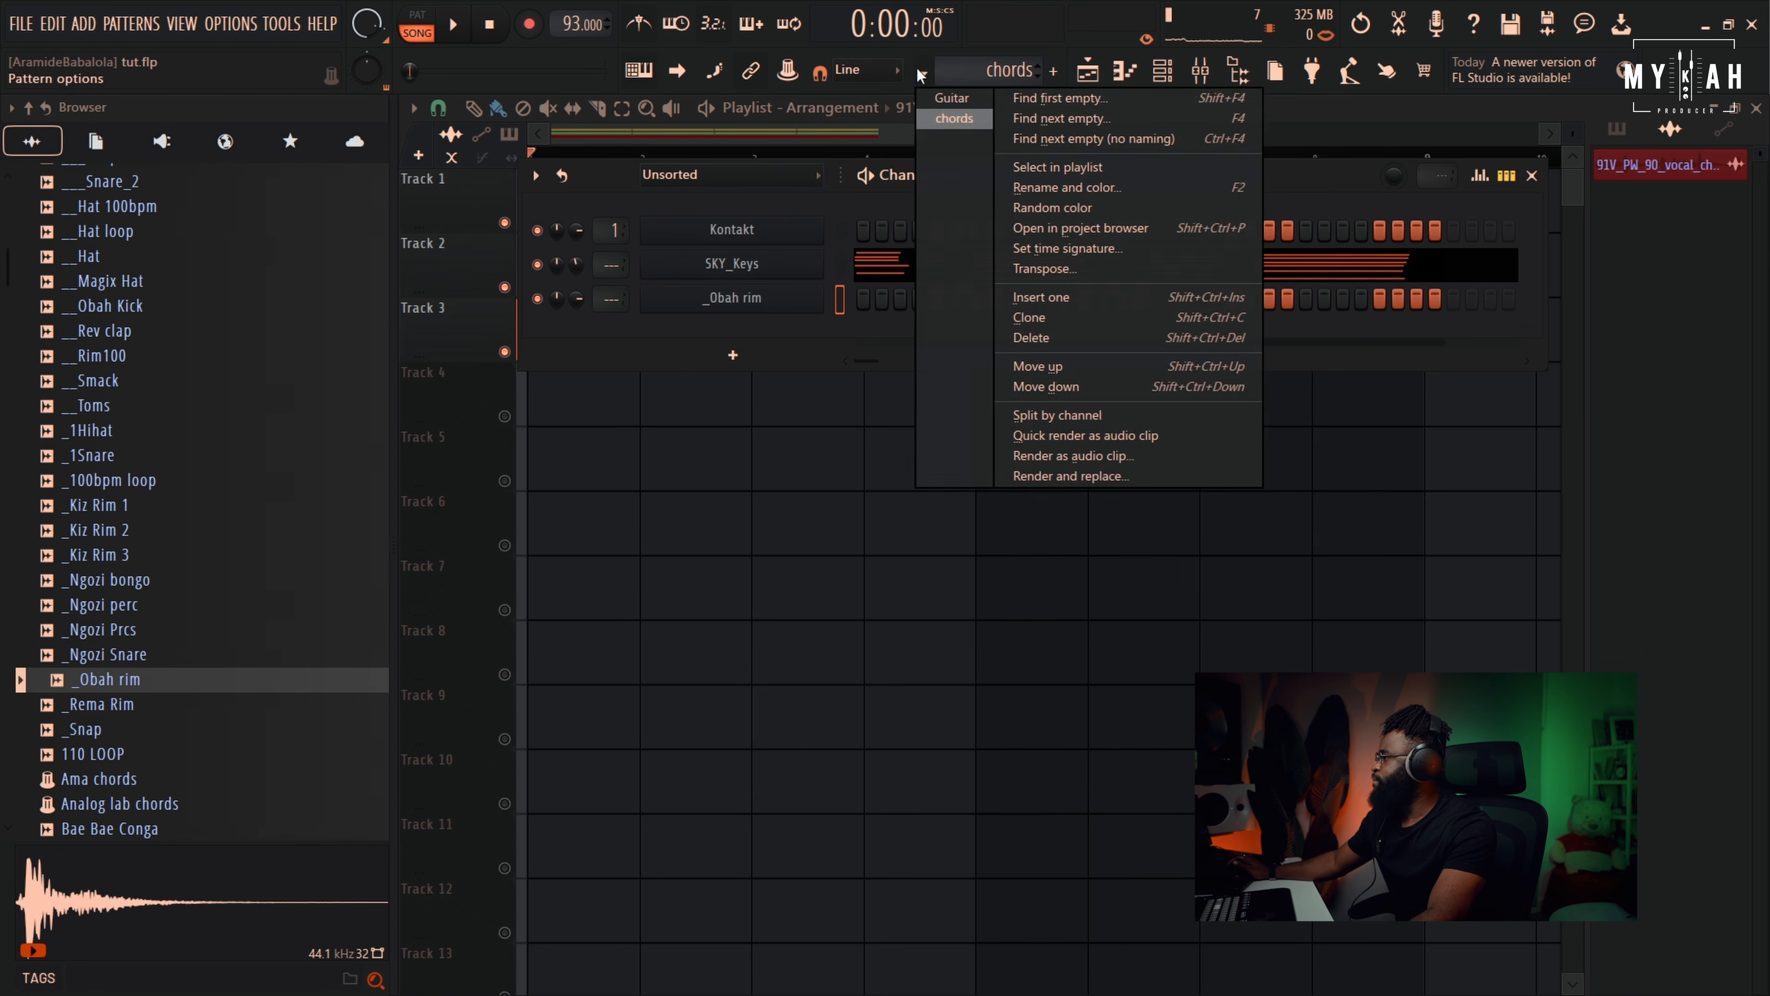
{"action": "left_click", "coordinate": [1030, 102]}
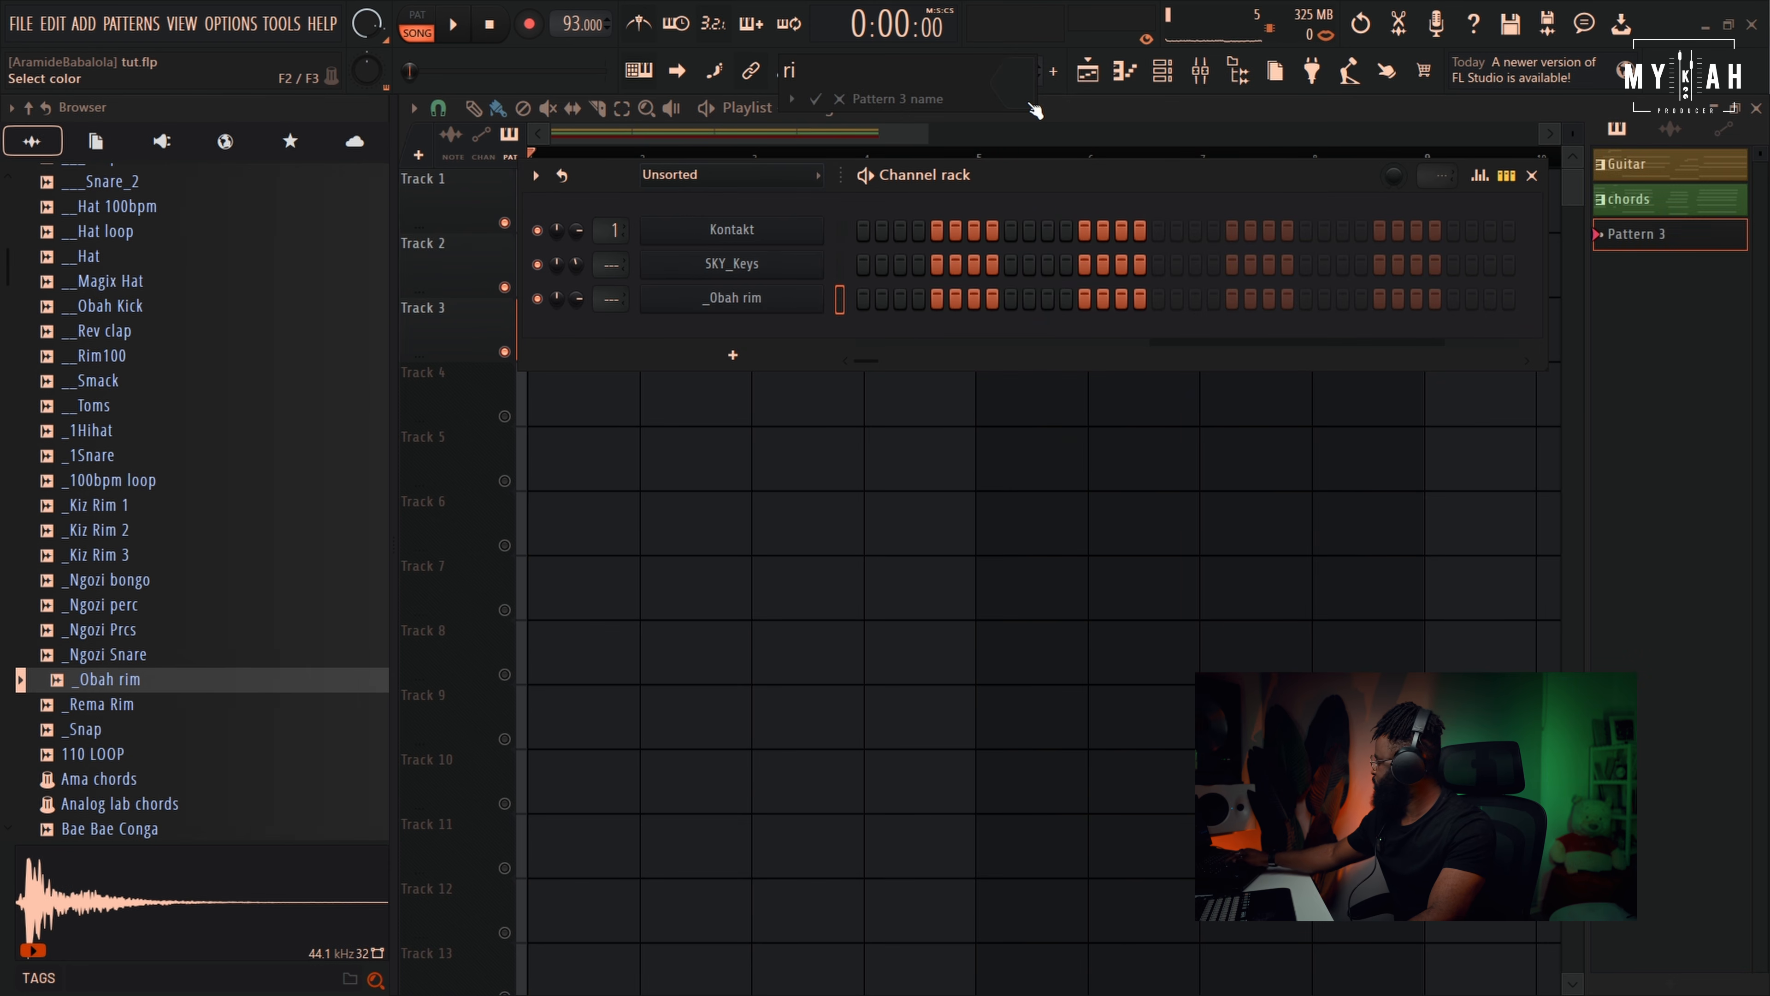
{"action": "type", "text": "rim"}
{"action": "left_click", "coordinate": [1035, 110]}
{"action": "left_click", "coordinate": [1145, 291]}
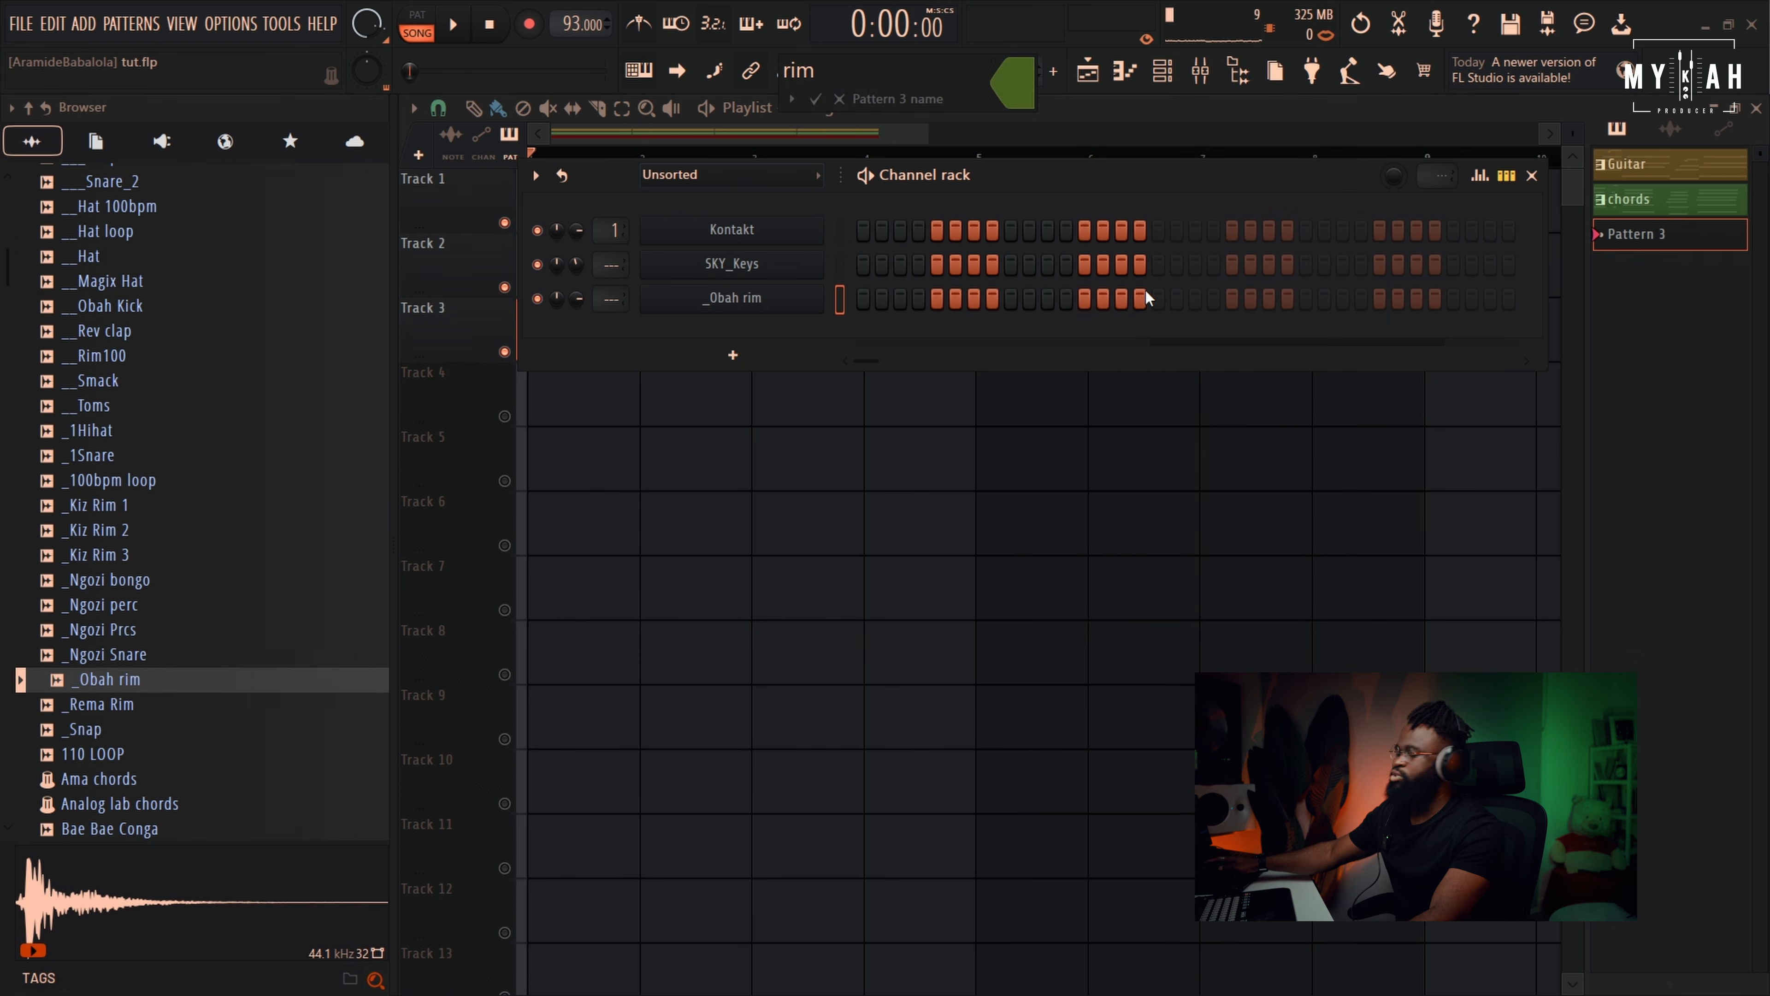
{"action": "key", "text": "Return"}
Place the rim pattern at the start of Track 4 in the playlist
{"action": "key", "text": "F6"}
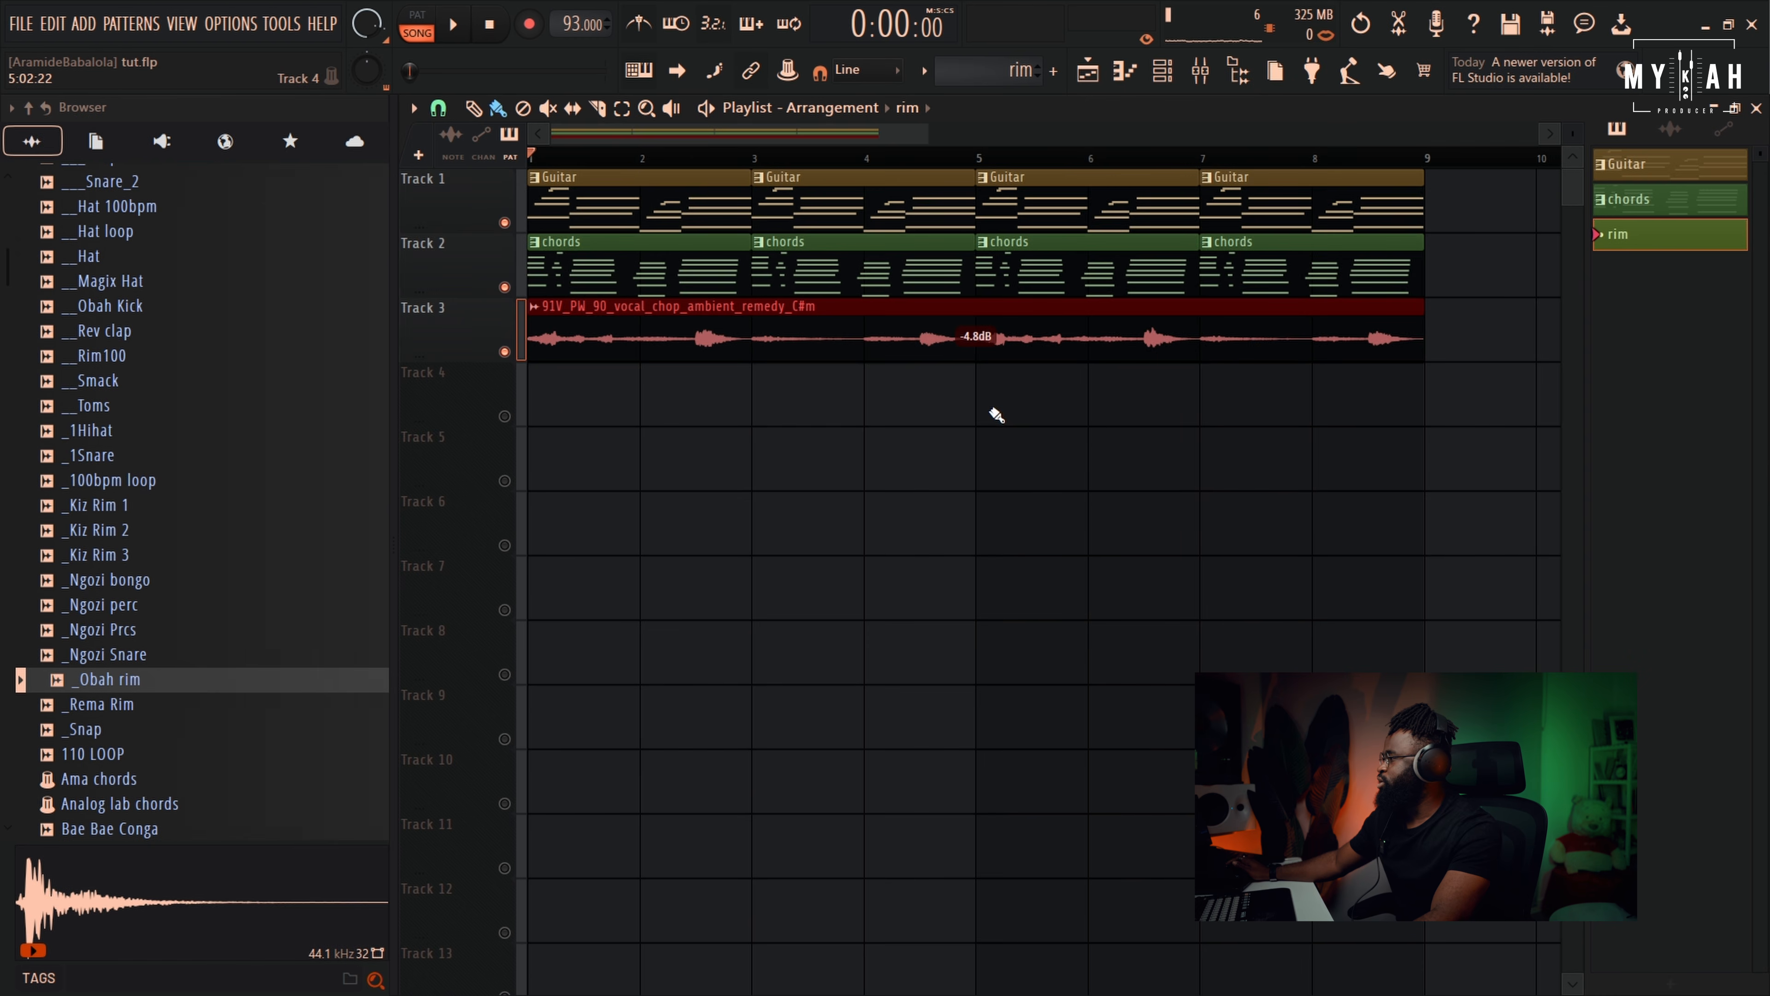
{"action": "left_click", "coordinate": [581, 403]}
{"action": "left_click", "coordinate": [1125, 72]}
{"action": "left_click", "coordinate": [1127, 73]}
Program _Obah rim hits on steps 1, 4, 7, 9, 12 and 15, and open the pattern's piano roll
{"action": "left_click", "coordinate": [1162, 72]}
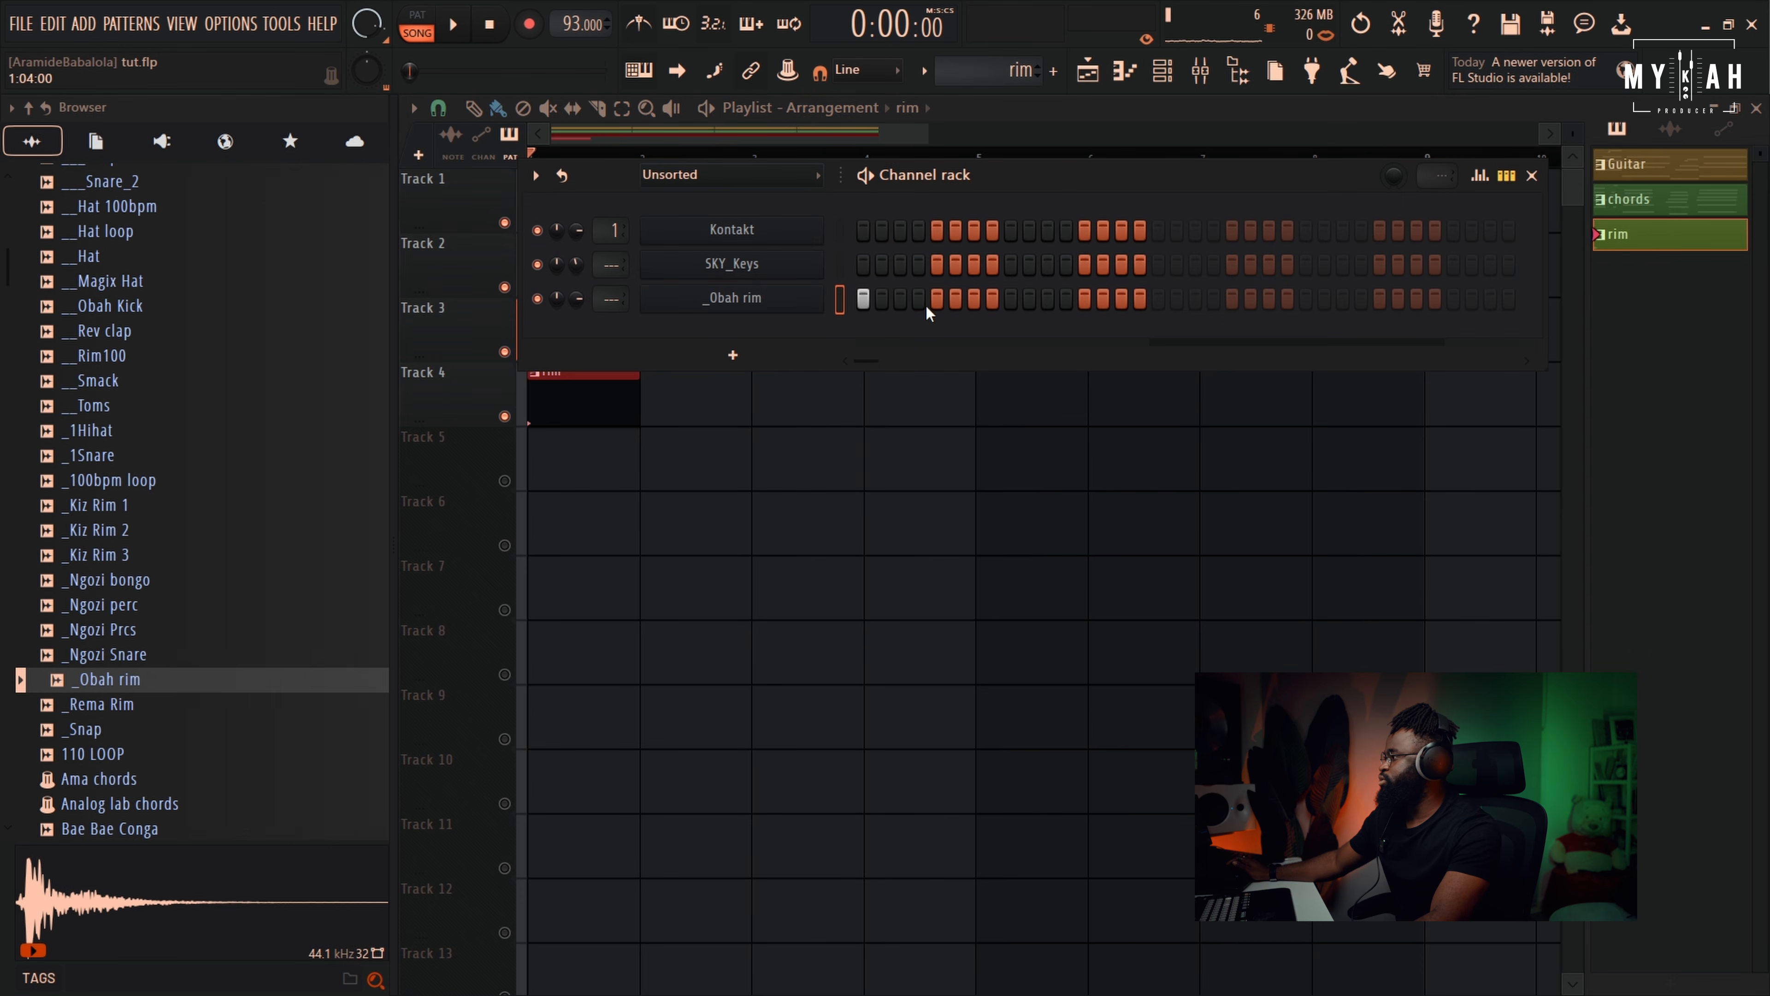
{"action": "left_click", "coordinate": [1008, 301]}
{"action": "left_click", "coordinate": [1067, 301]}
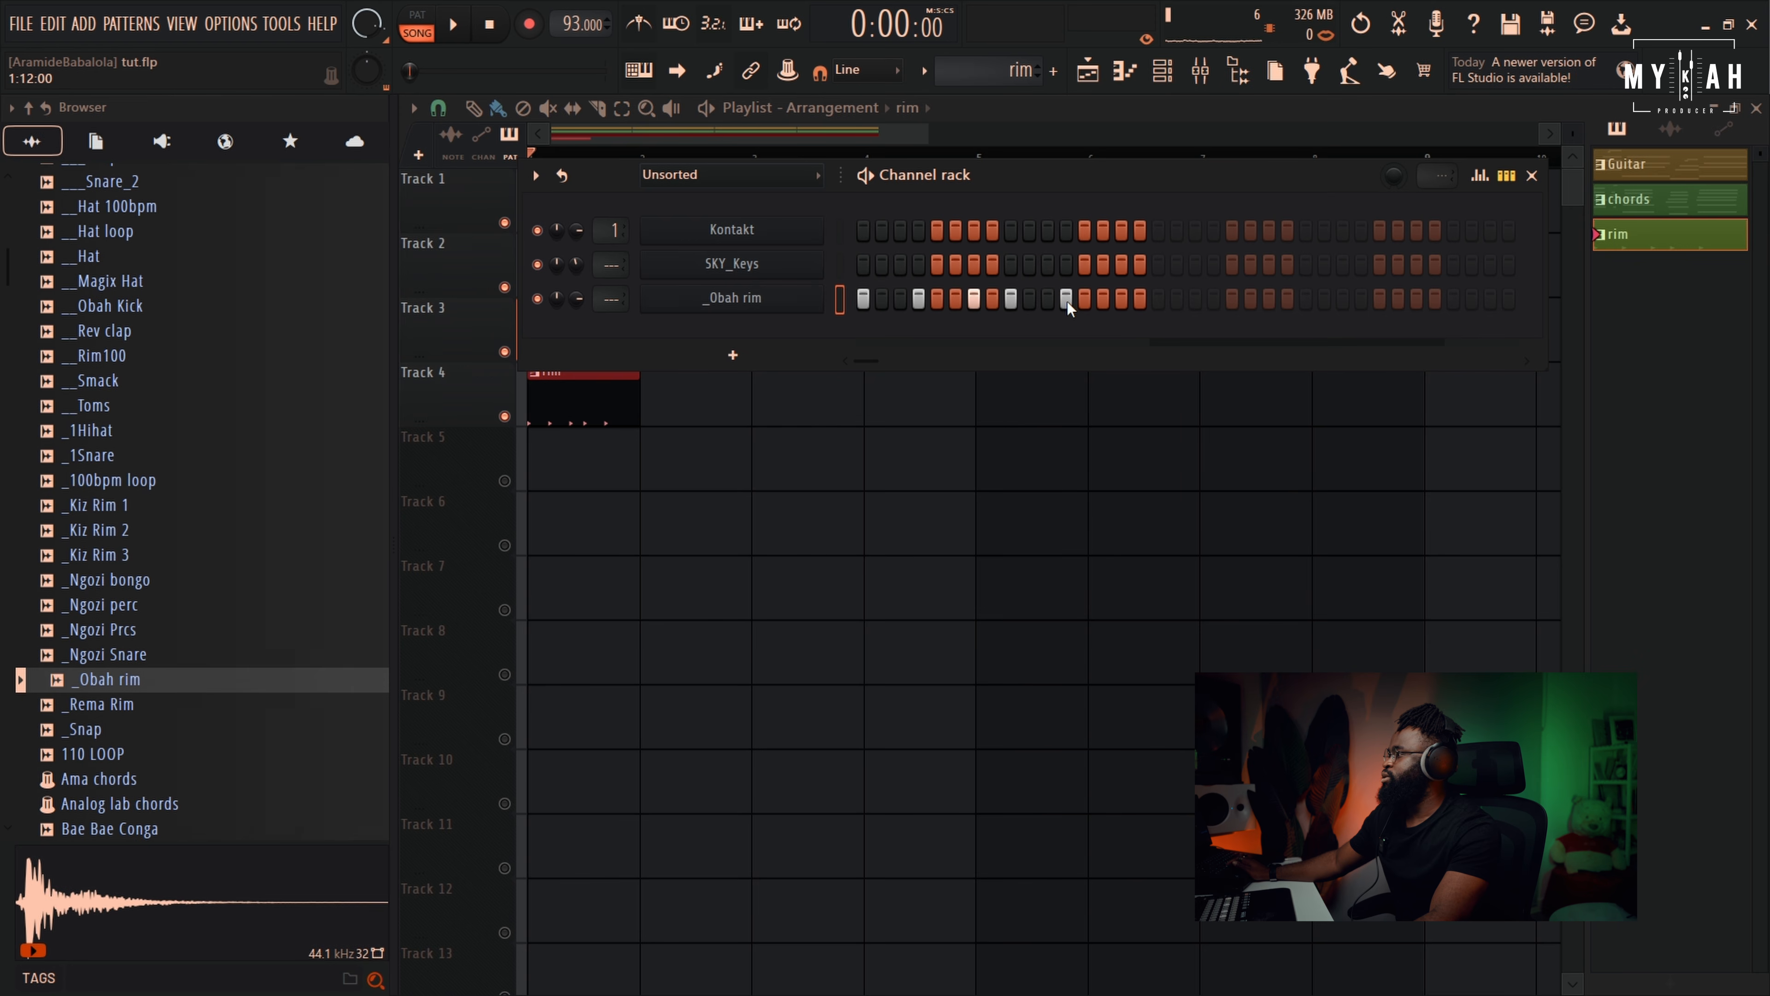
{"action": "key", "text": "space"}
{"action": "left_click", "coordinate": [1134, 301]}
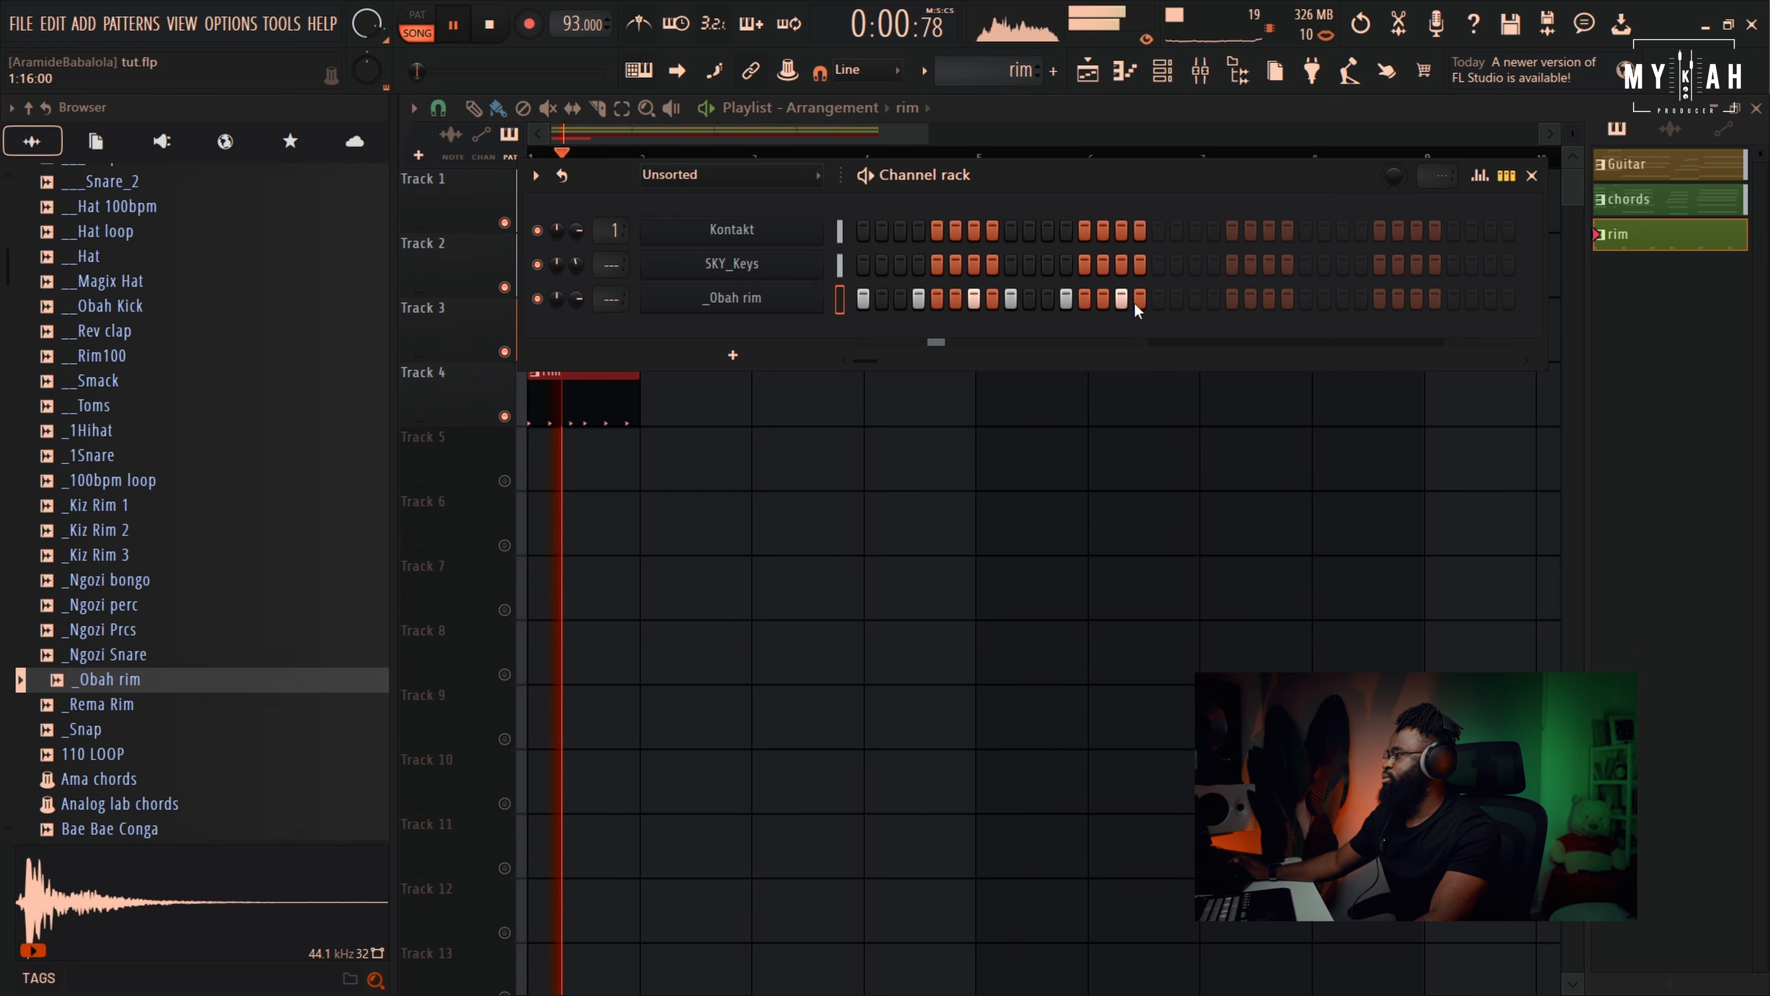
{"action": "key", "text": "space"}
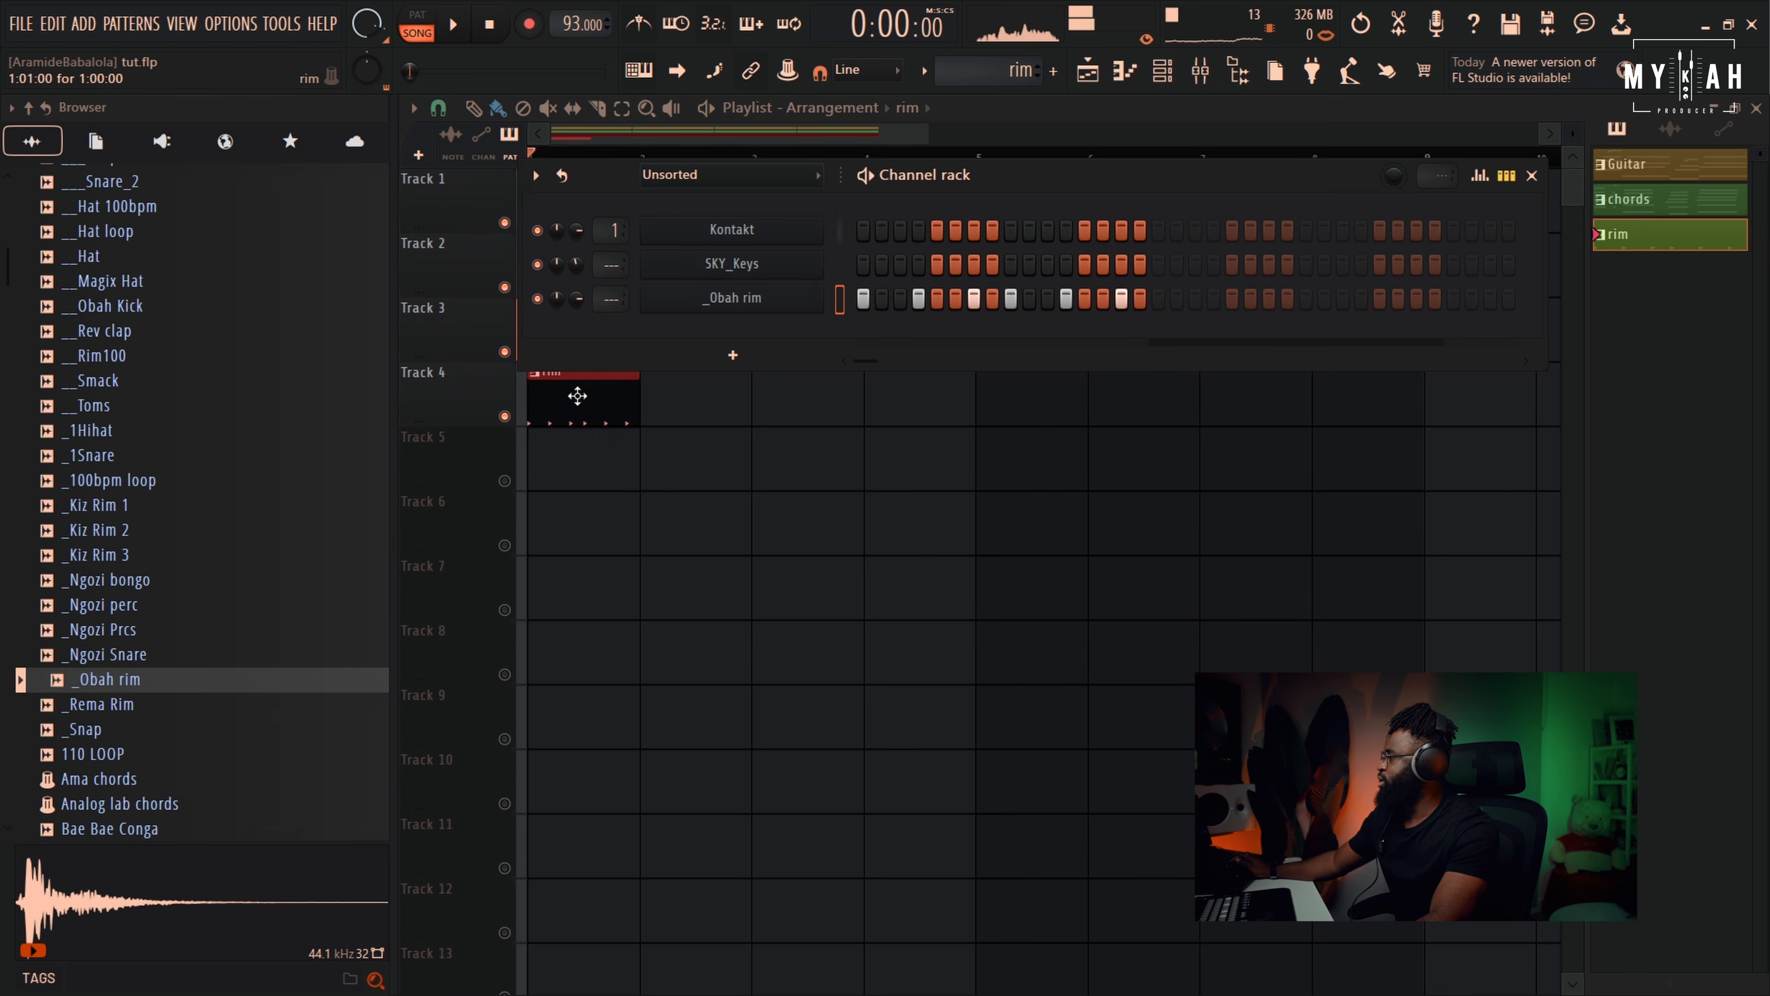
{"action": "double_click", "coordinate": [577, 396]}
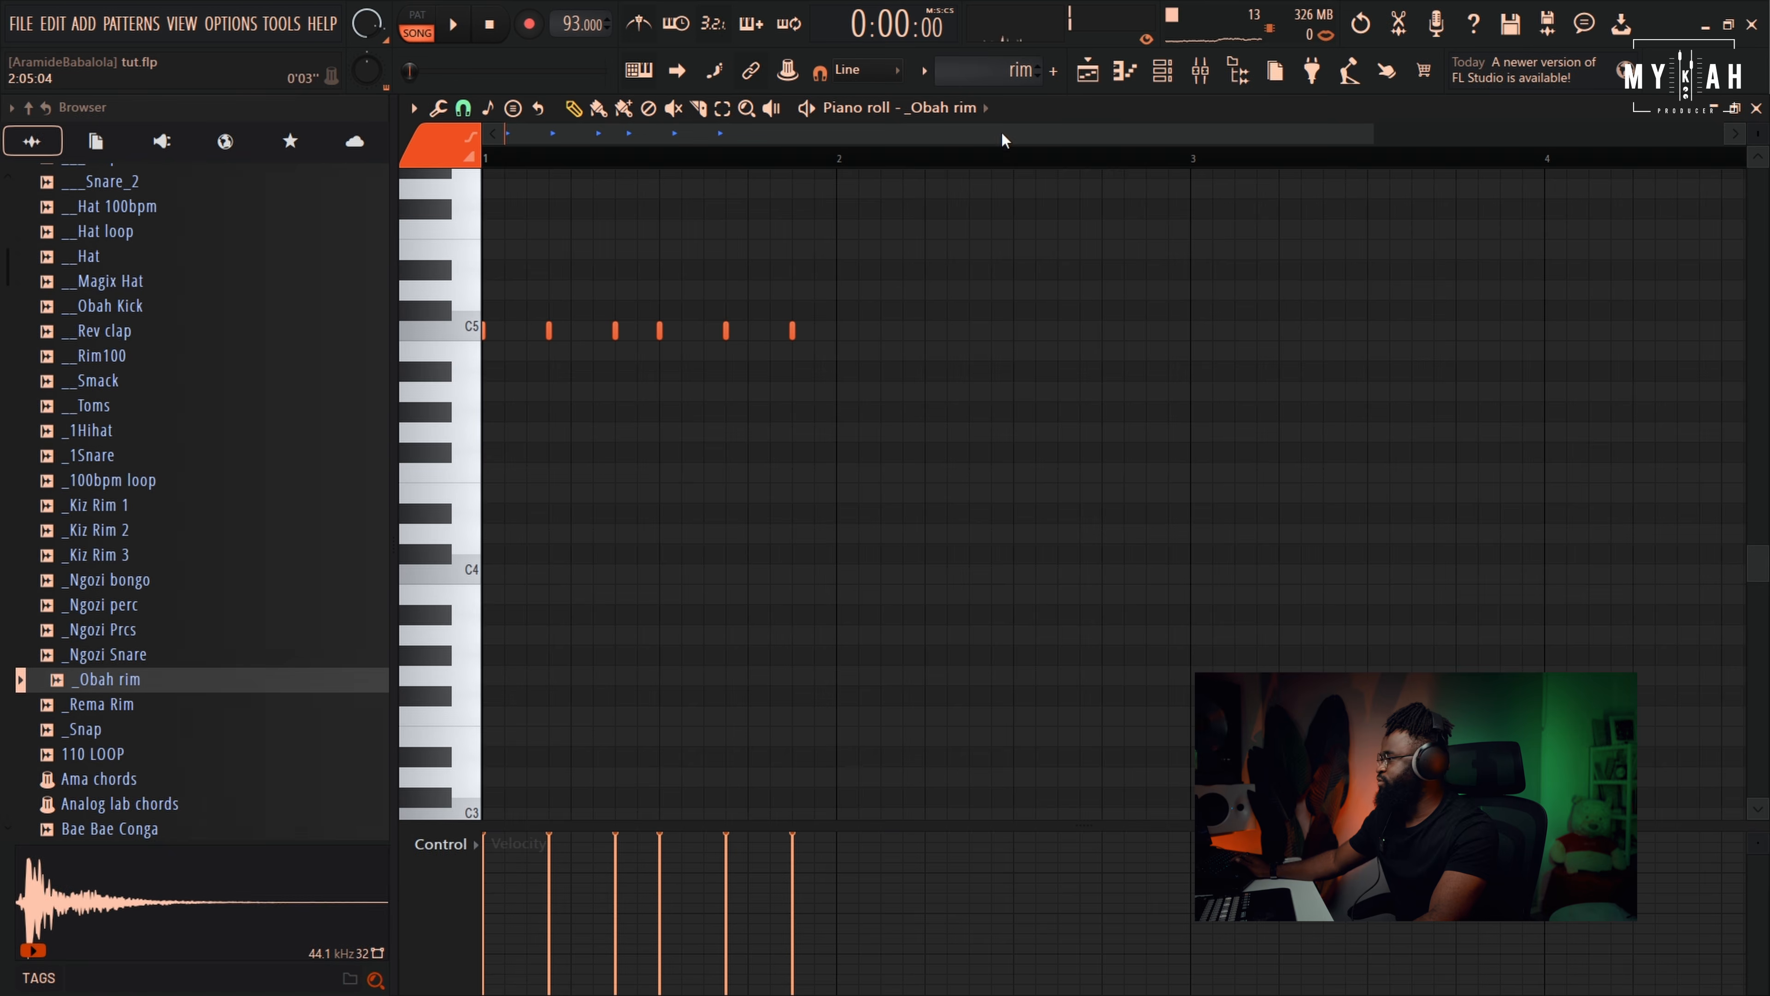
Repeat the rim pattern across bars 1 to 8 of Track 4 in the playlist
{"action": "left_click", "coordinate": [1084, 85]}
{"action": "key", "text": "space"}
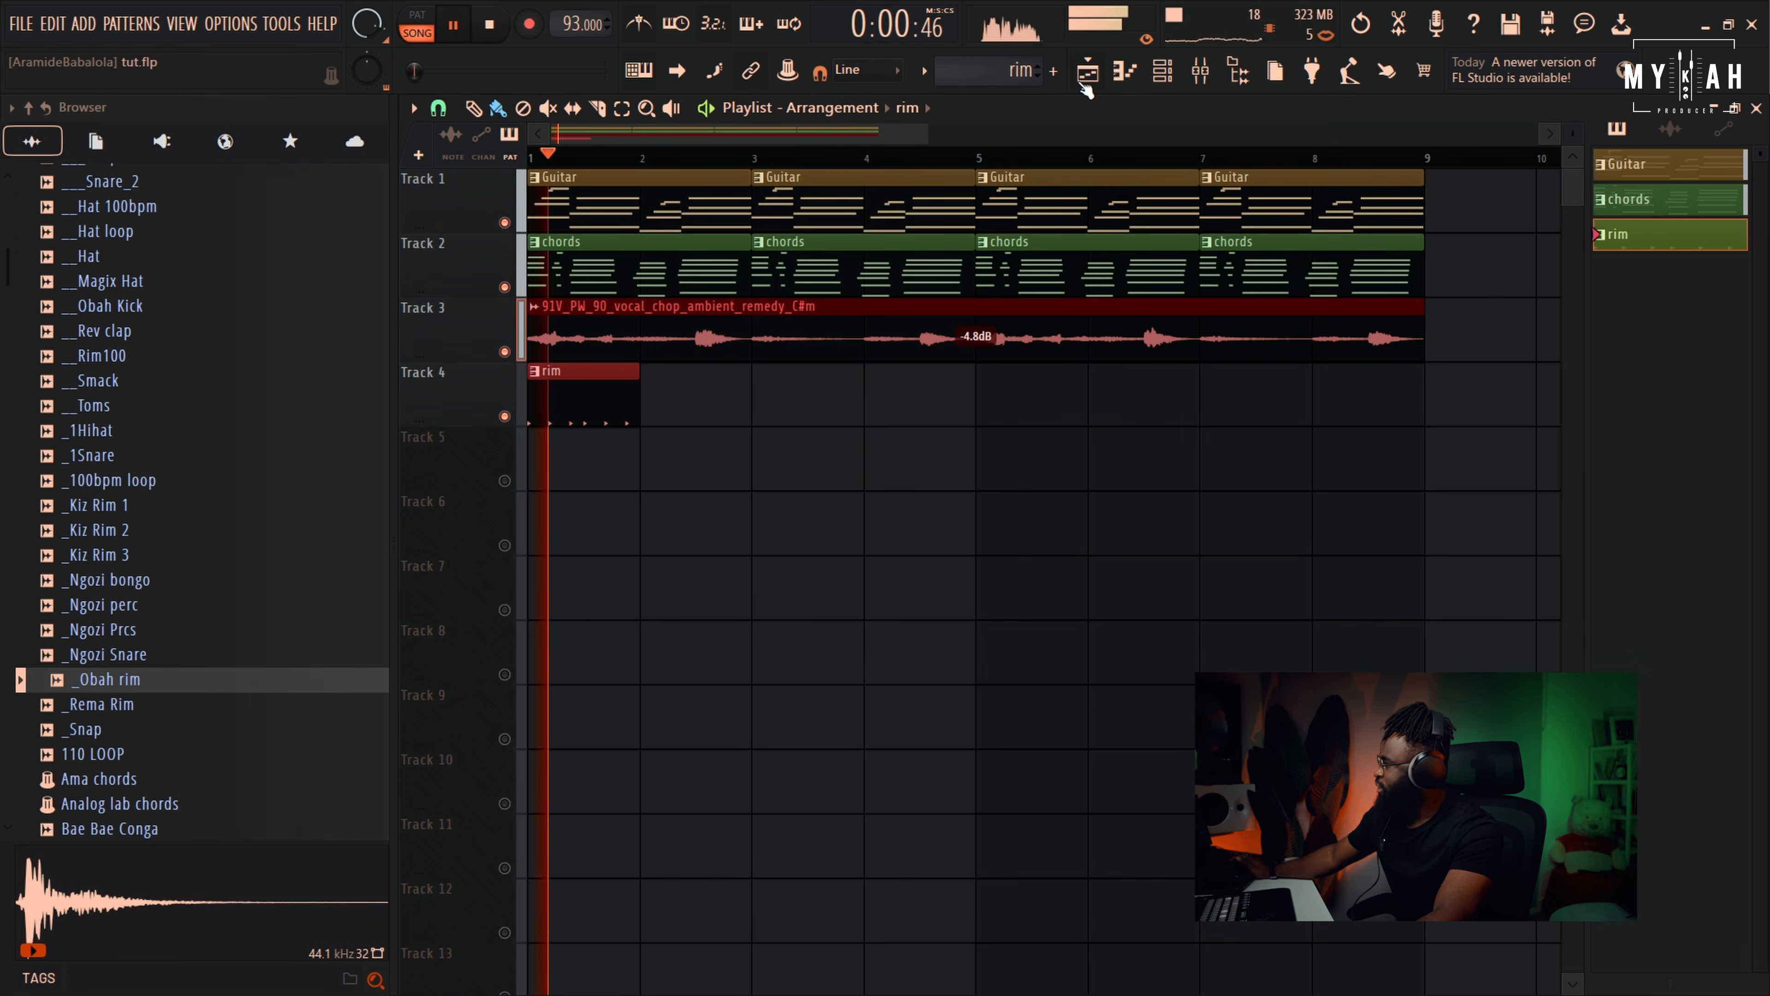
{"action": "double_click", "coordinate": [660, 407]}
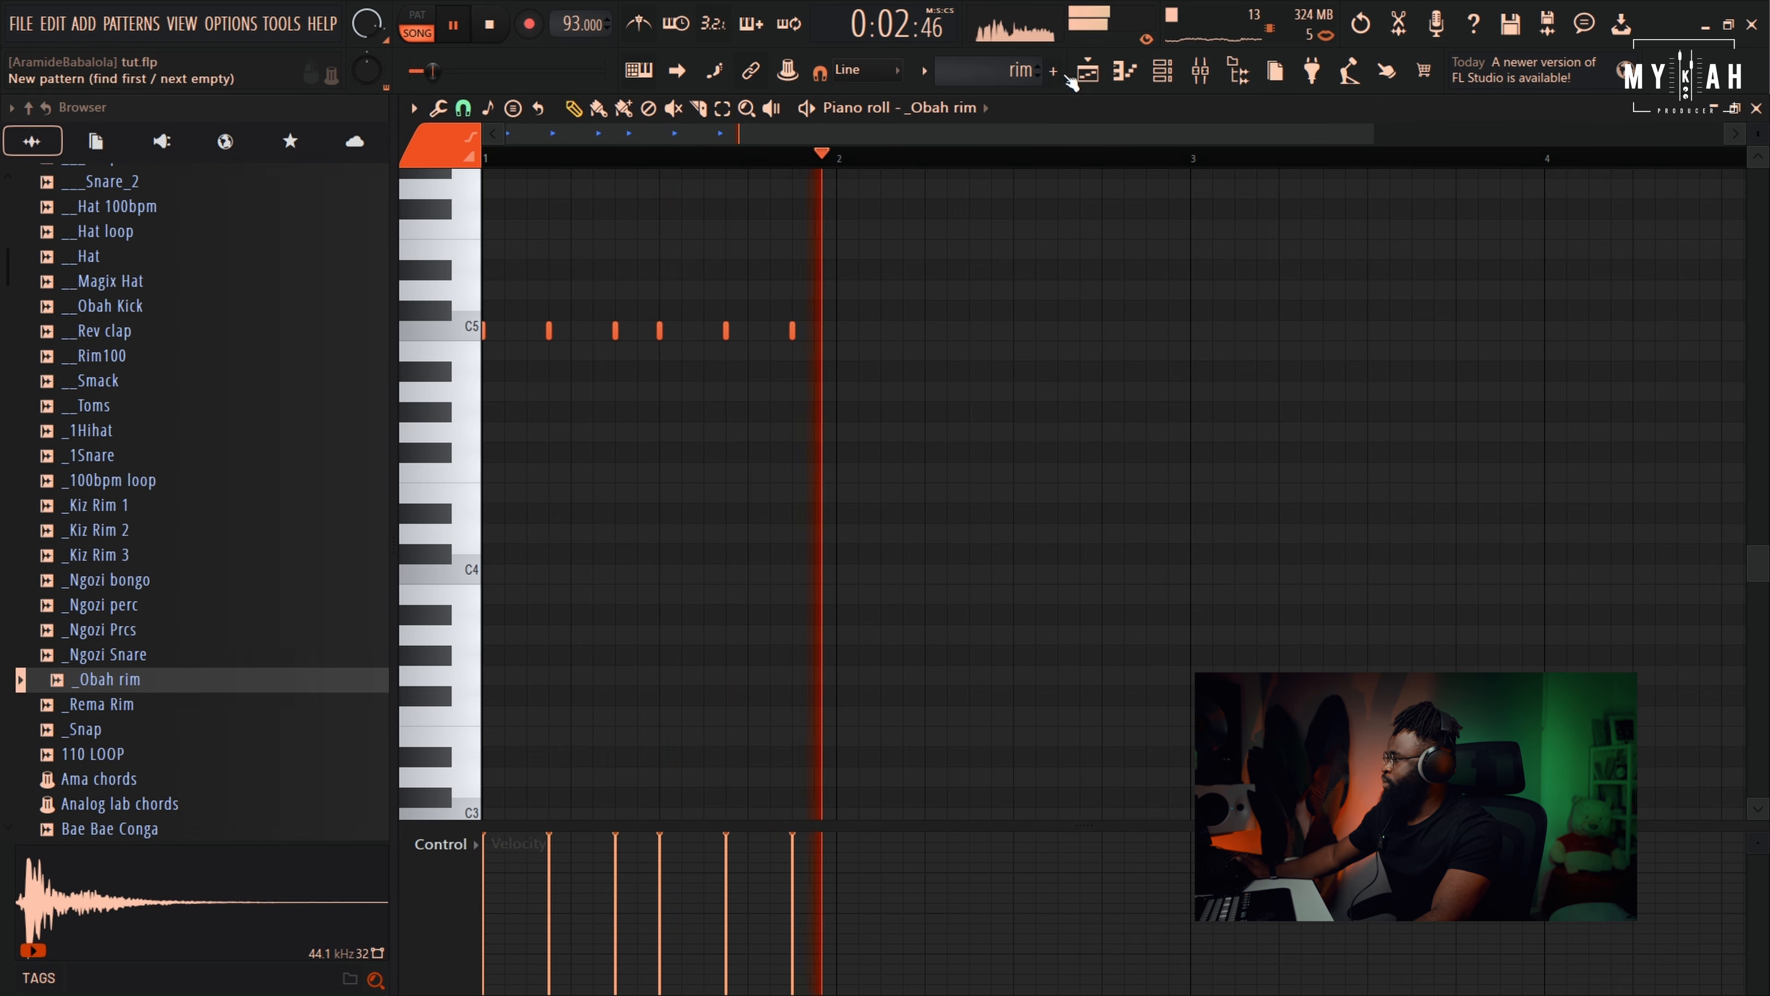
{"action": "key", "text": "F5"}
{"action": "left_click_drag", "start_coordinate": [818, 384], "coordinate": [1343, 398]}
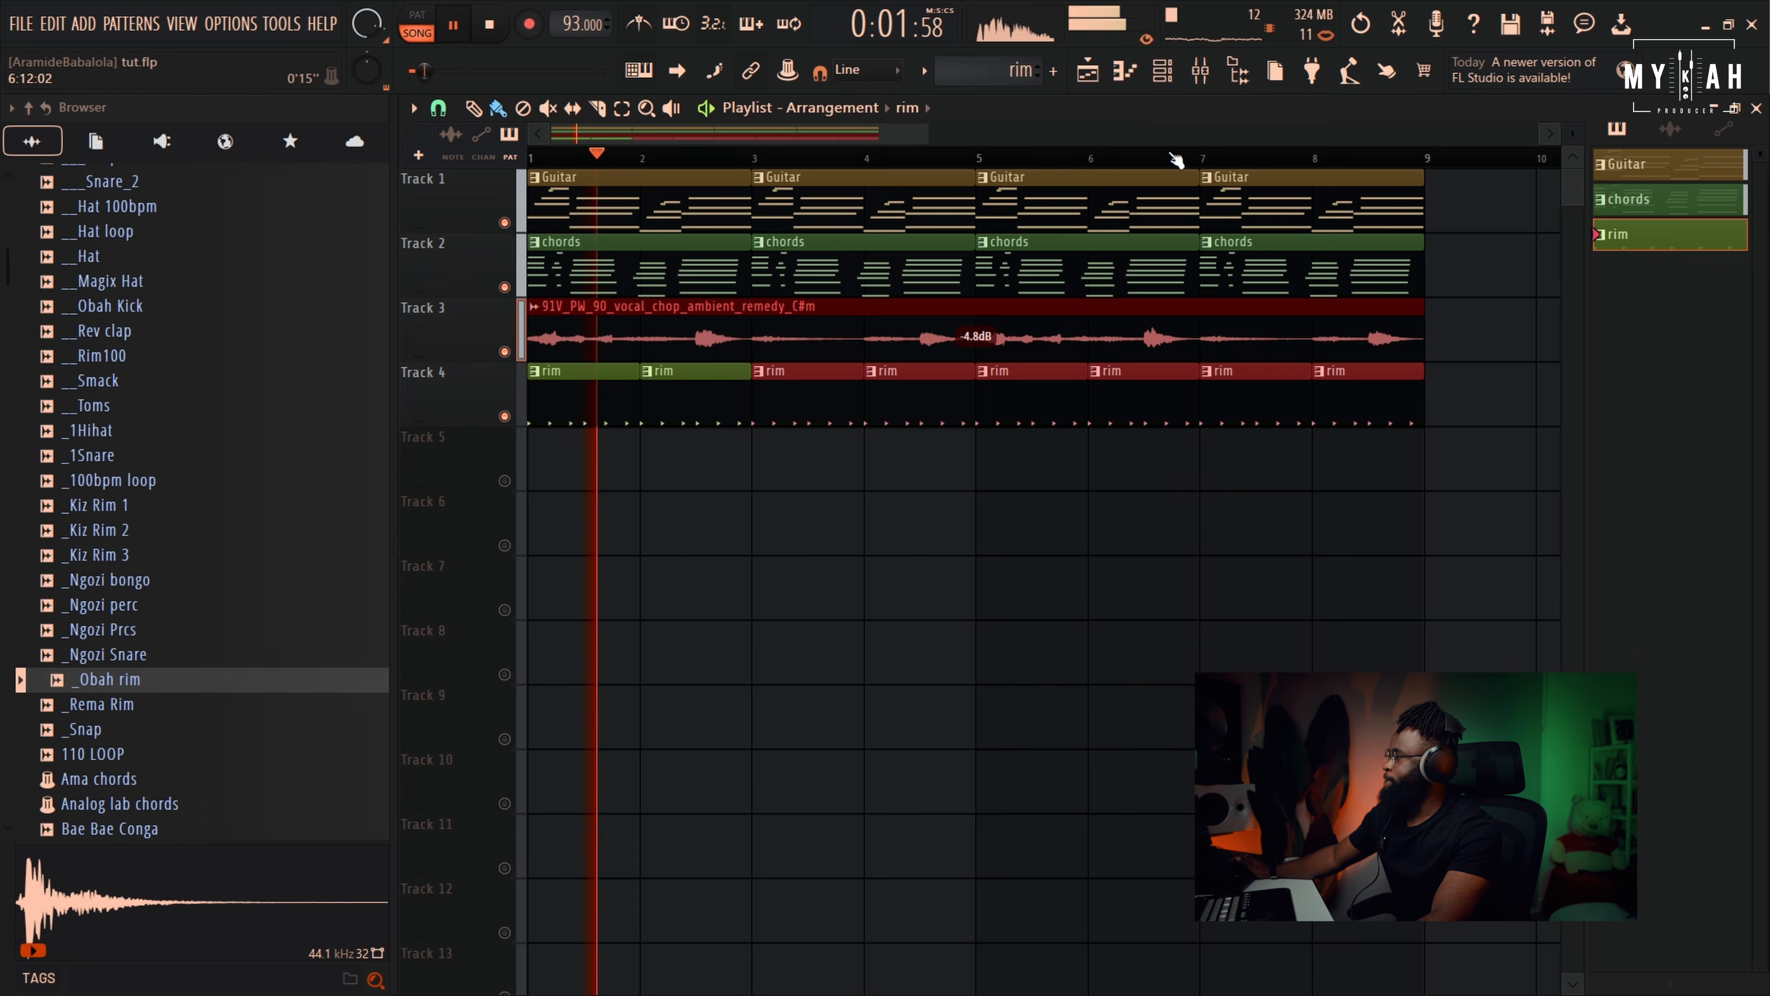
Load Fruity Soft Clipper in the first effect slot of the Master mixer track and play the beat through it
{"action": "left_click", "coordinate": [1162, 71]}
{"action": "key", "text": "space"}
{"action": "key", "text": "F9"}
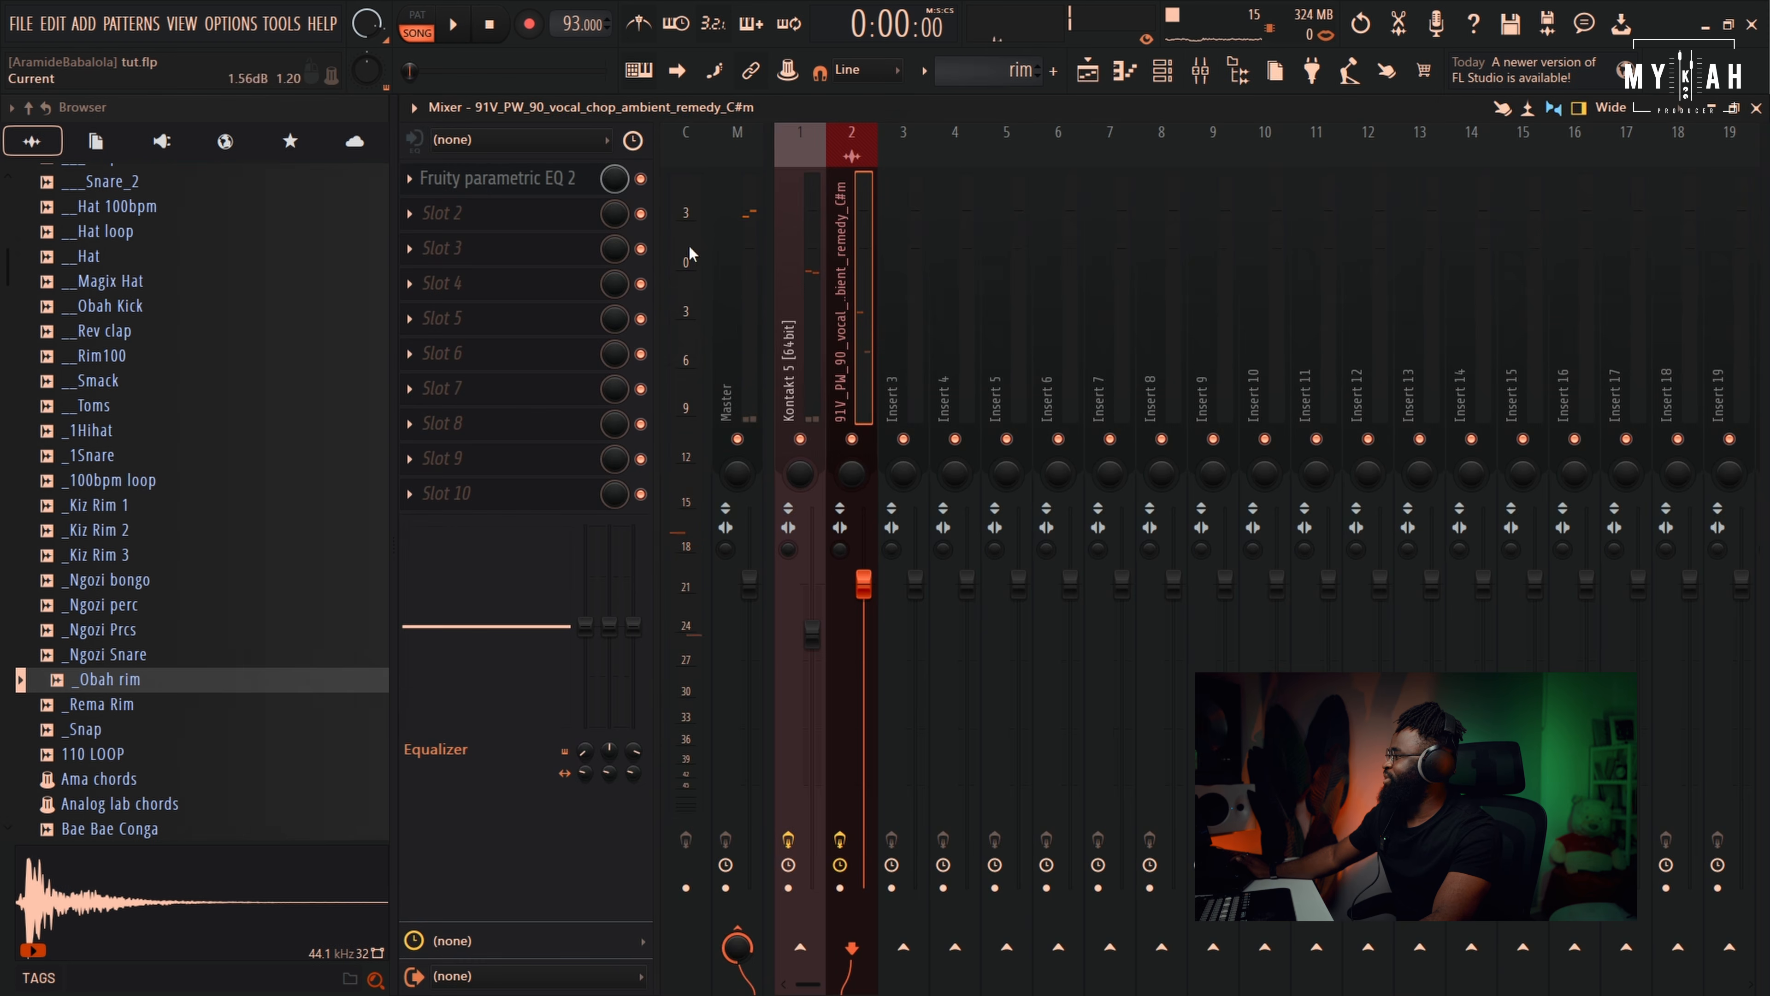
{"action": "left_click", "coordinate": [689, 290]}
{"action": "left_click", "coordinate": [488, 178]}
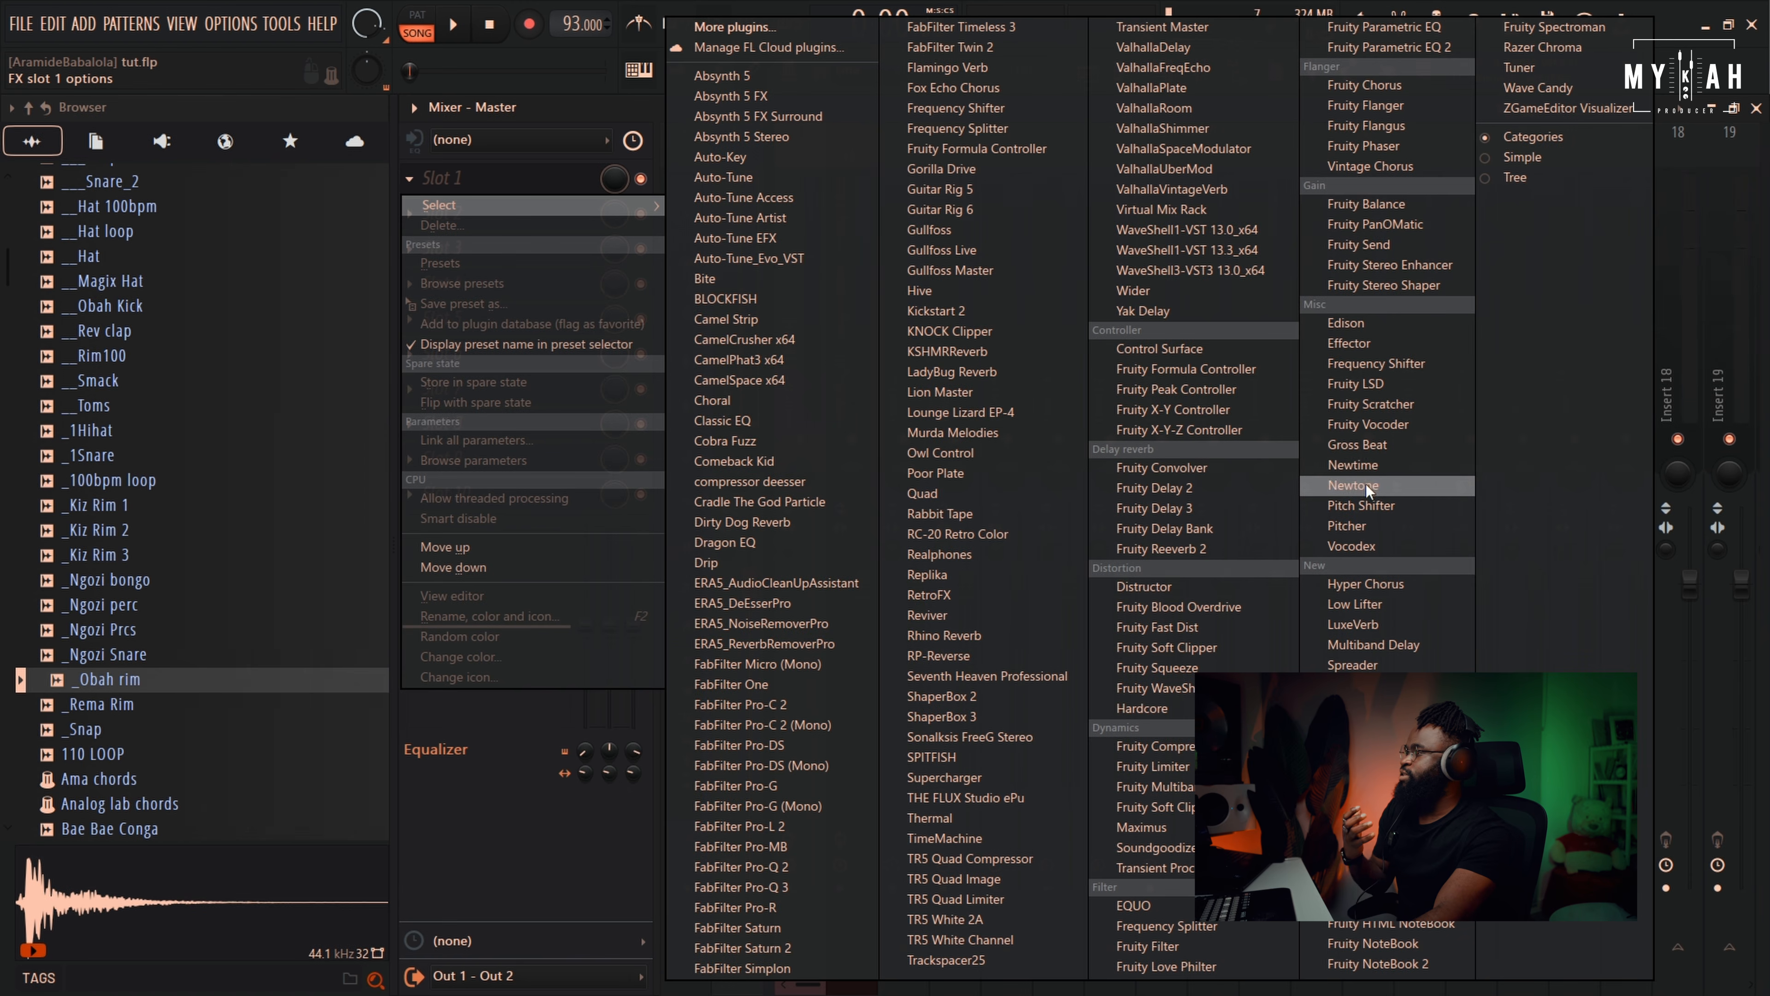
{"action": "left_click", "coordinate": [1167, 648]}
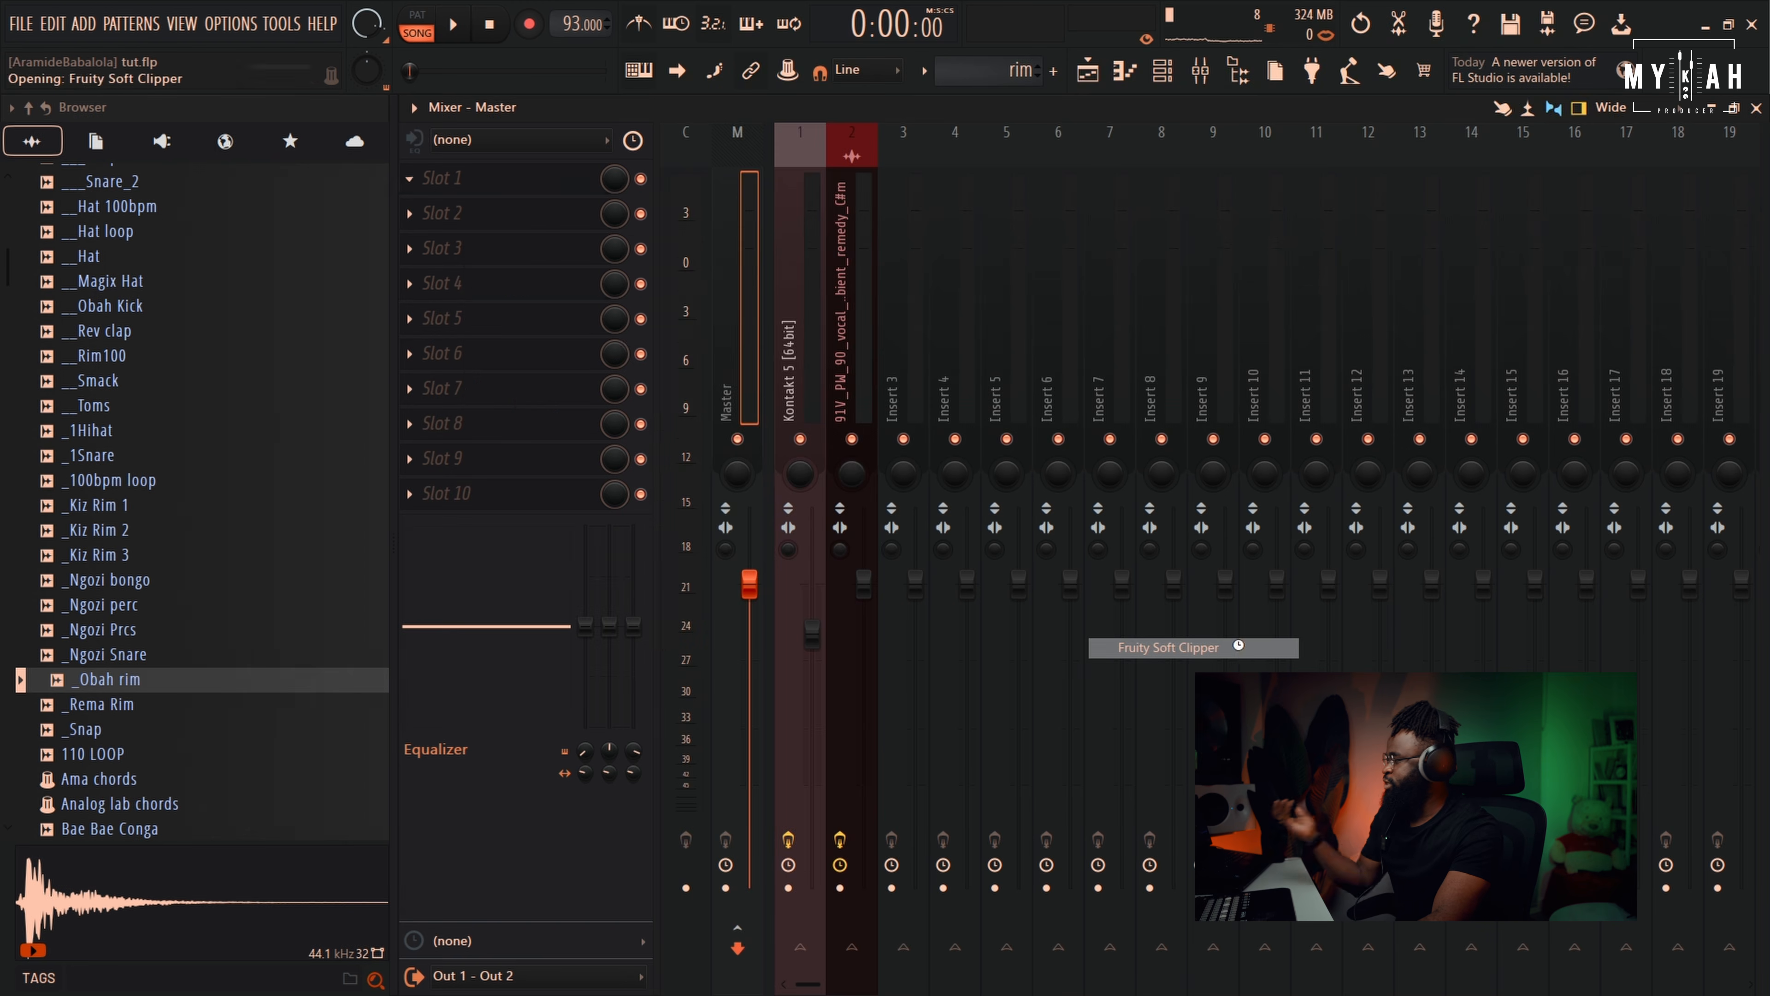
{"action": "key", "text": "space"}
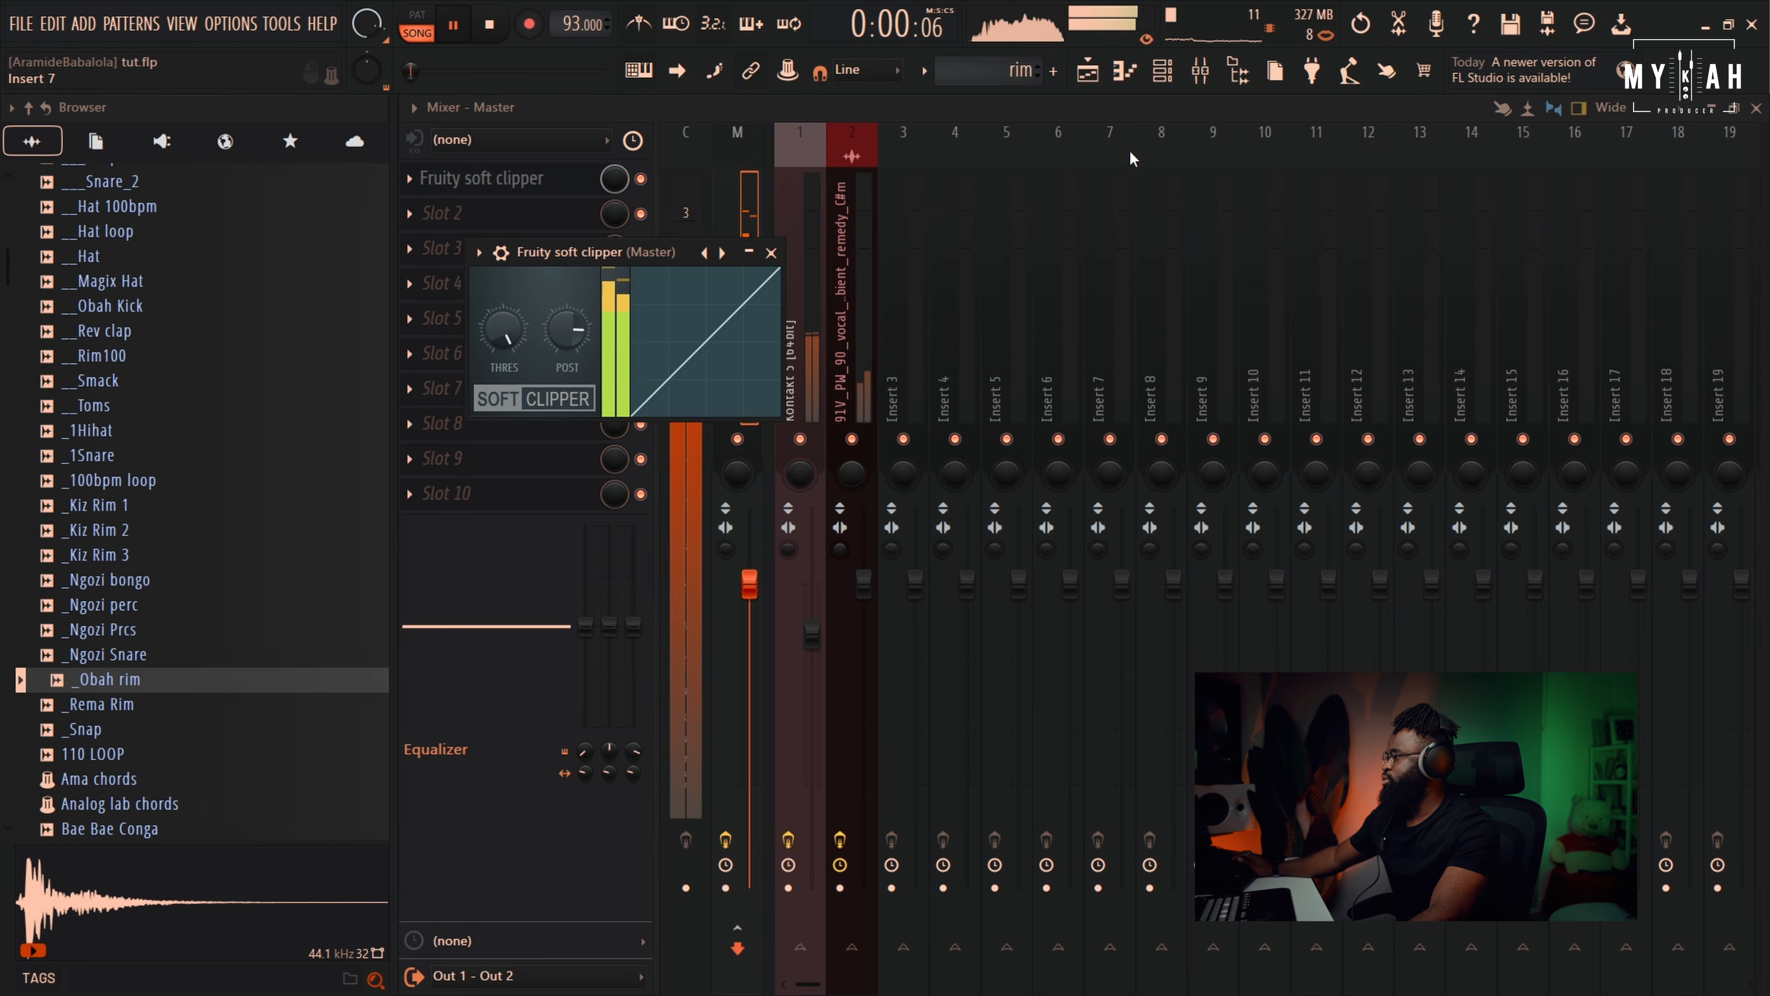
Place the ___Afro Banger Drum Loop 8 [105_bpm] (consolidated) sample from PHILO STEMS at the start of Track 5 and play it with the beat
{"action": "left_click", "coordinate": [1091, 73]}
{"action": "left_click", "coordinate": [1160, 76]}
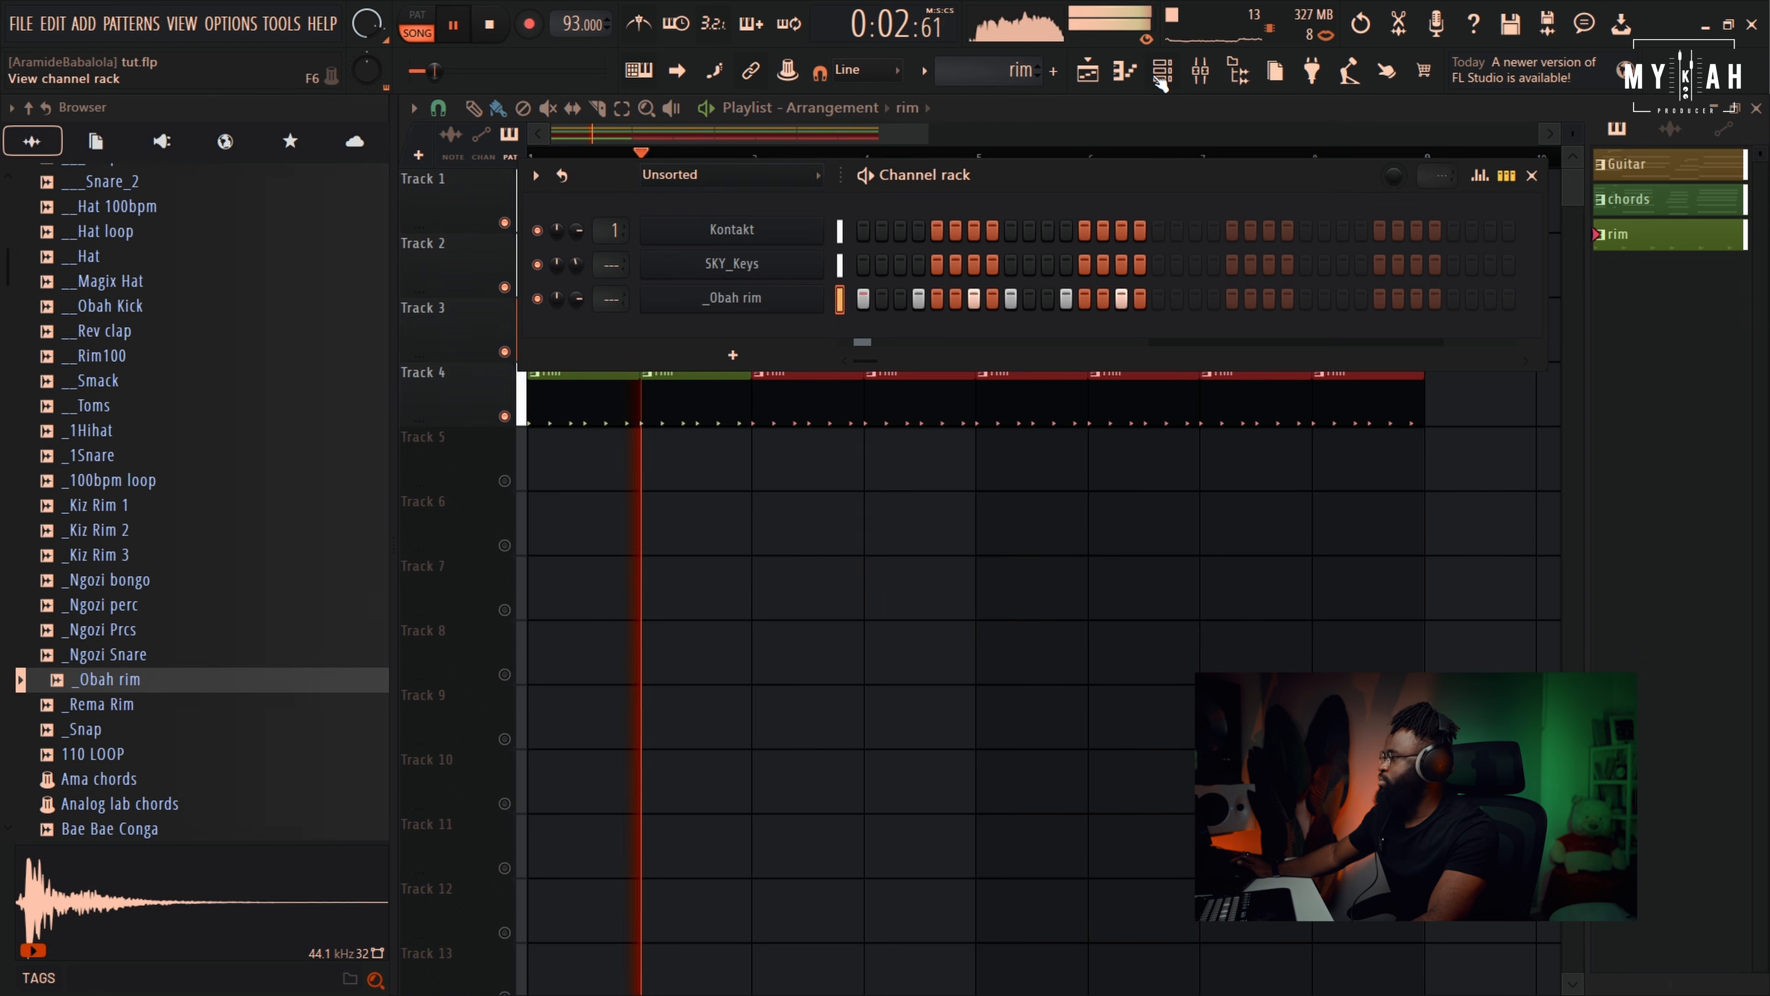
{"action": "left_click", "coordinate": [1120, 481]}
{"action": "key", "text": "space"}
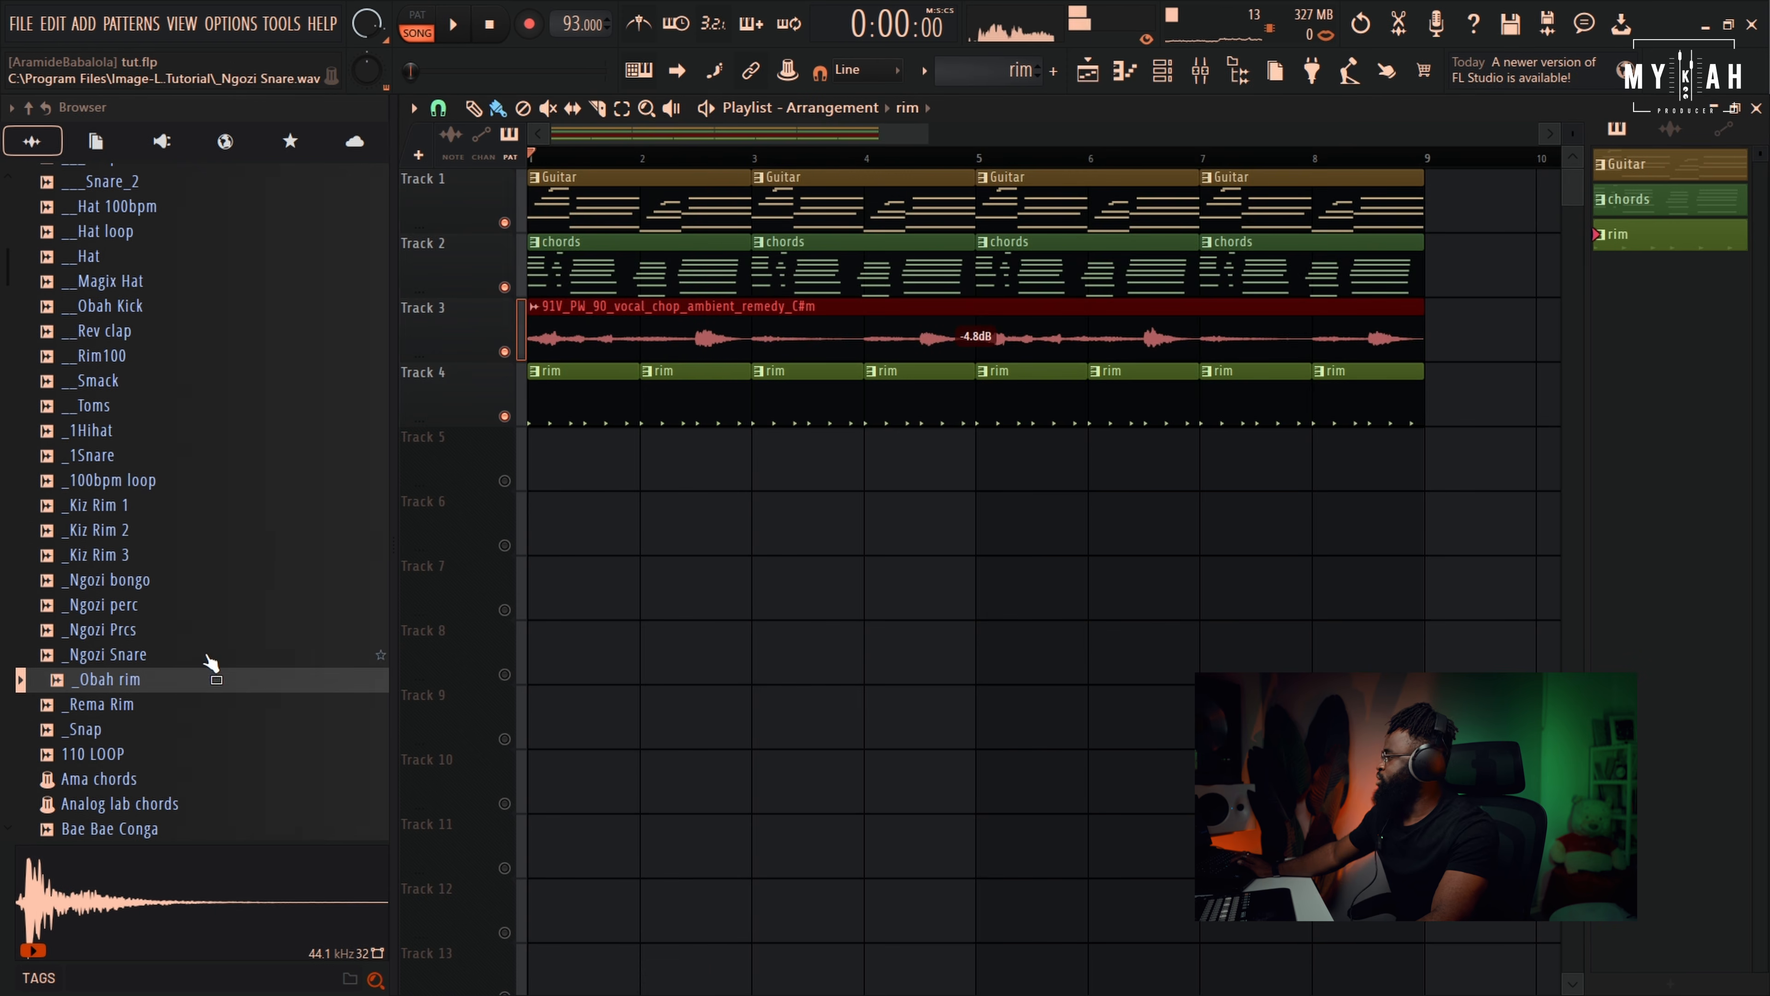
{"action": "scroll", "coordinate": [205, 523], "scroll_direction": "up", "scroll_amount": 6}
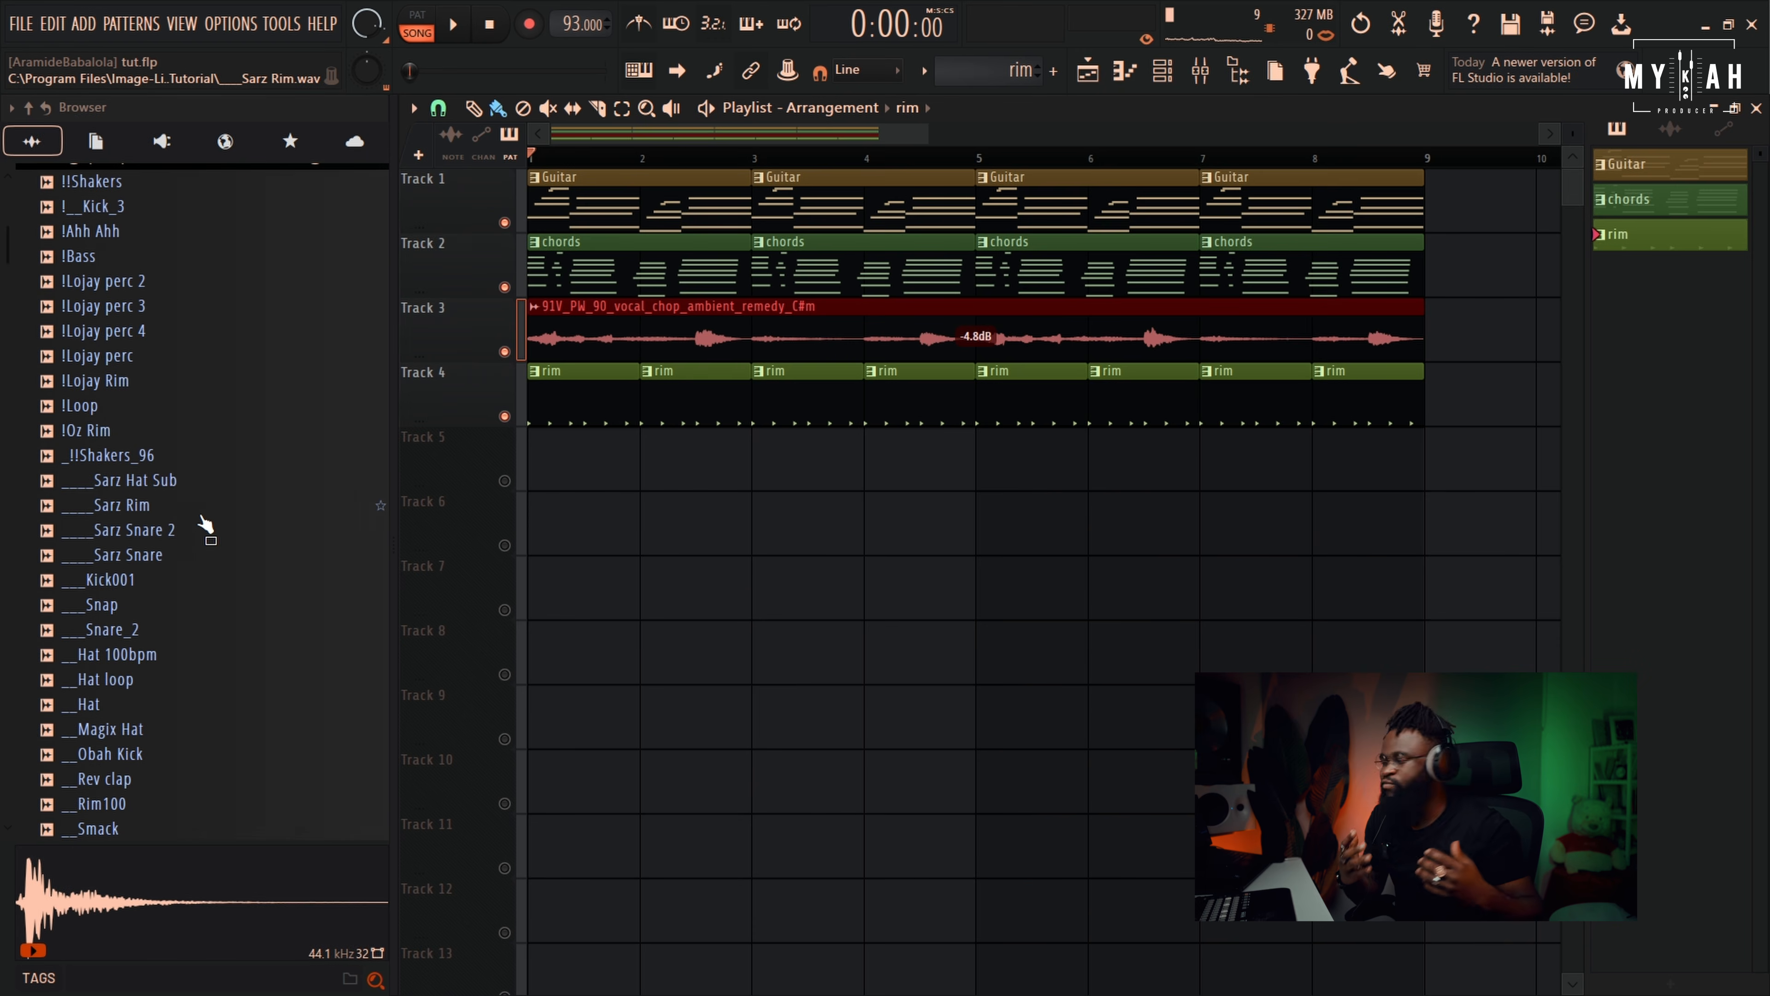
{"action": "left_click_drag", "start_coordinate": [251, 503], "coordinate": [507, 483]}
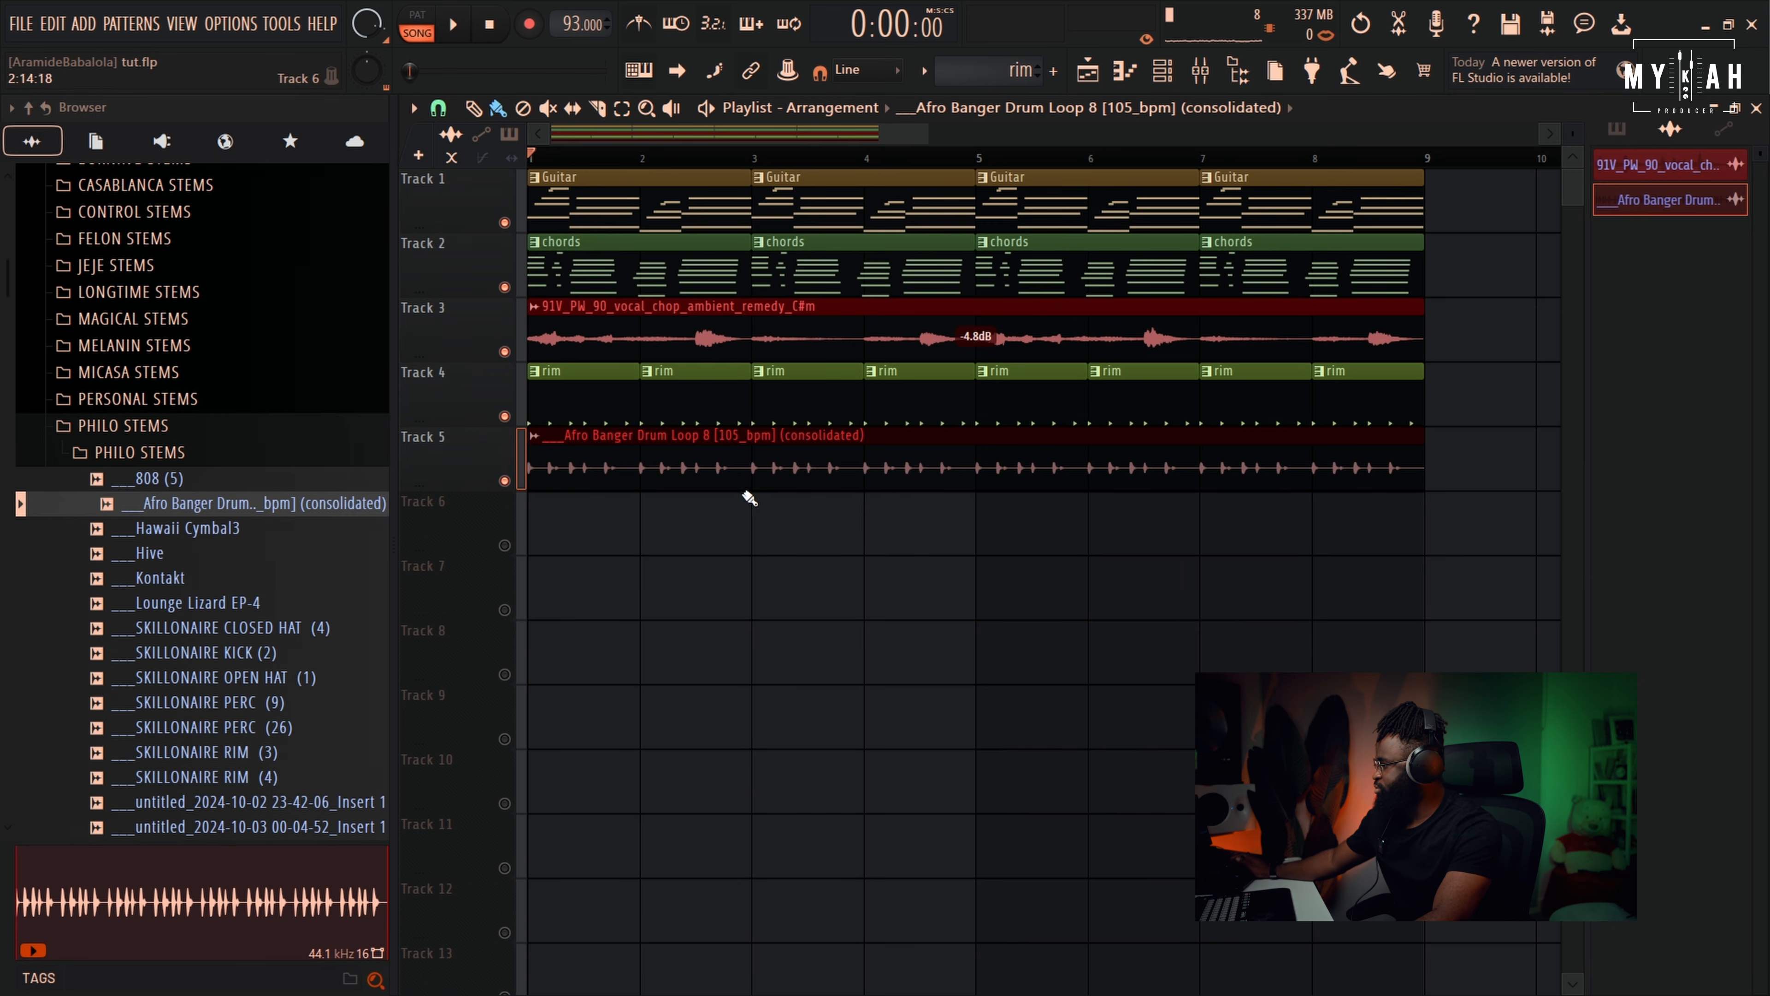
{"action": "key", "text": "space"}
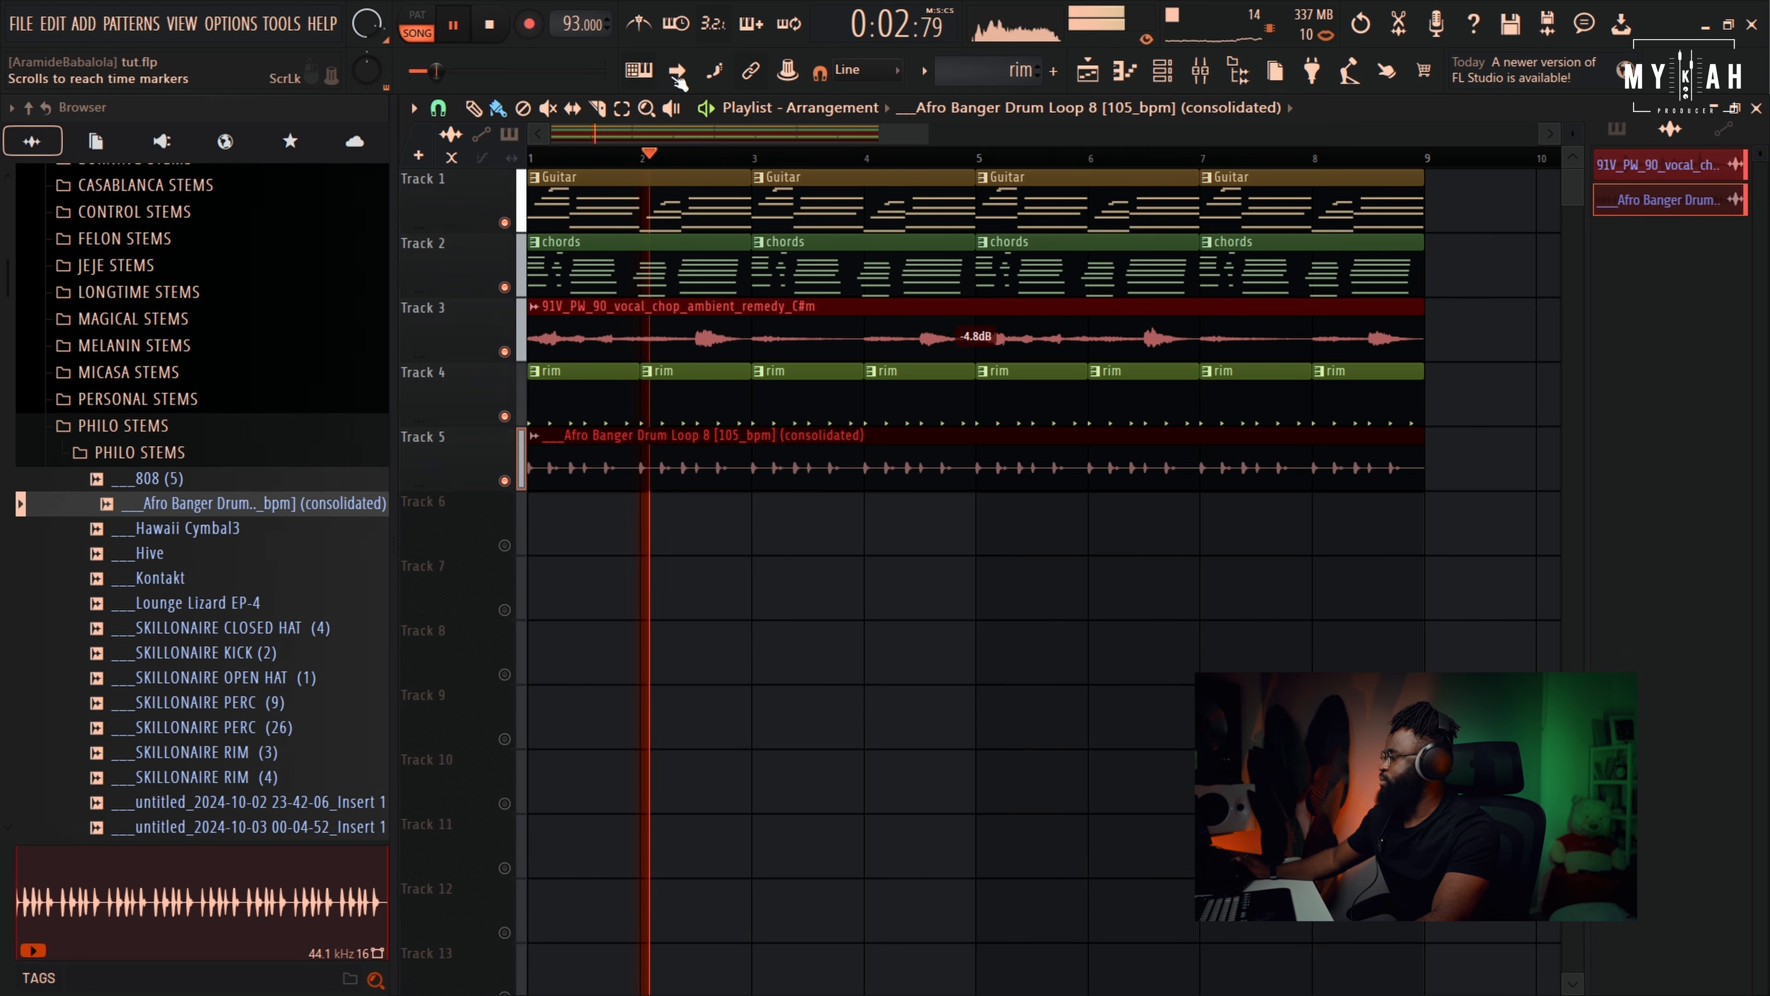
Route the drum loop to mixer insert 3 and cut its lows with Fruity Parametric EQ 2, band 1 at about 289 Hz and -18 dB
{"action": "double_click", "coordinate": [1035, 470]}
{"action": "key", "text": "space"}
{"action": "key", "text": "ctrl+l"}
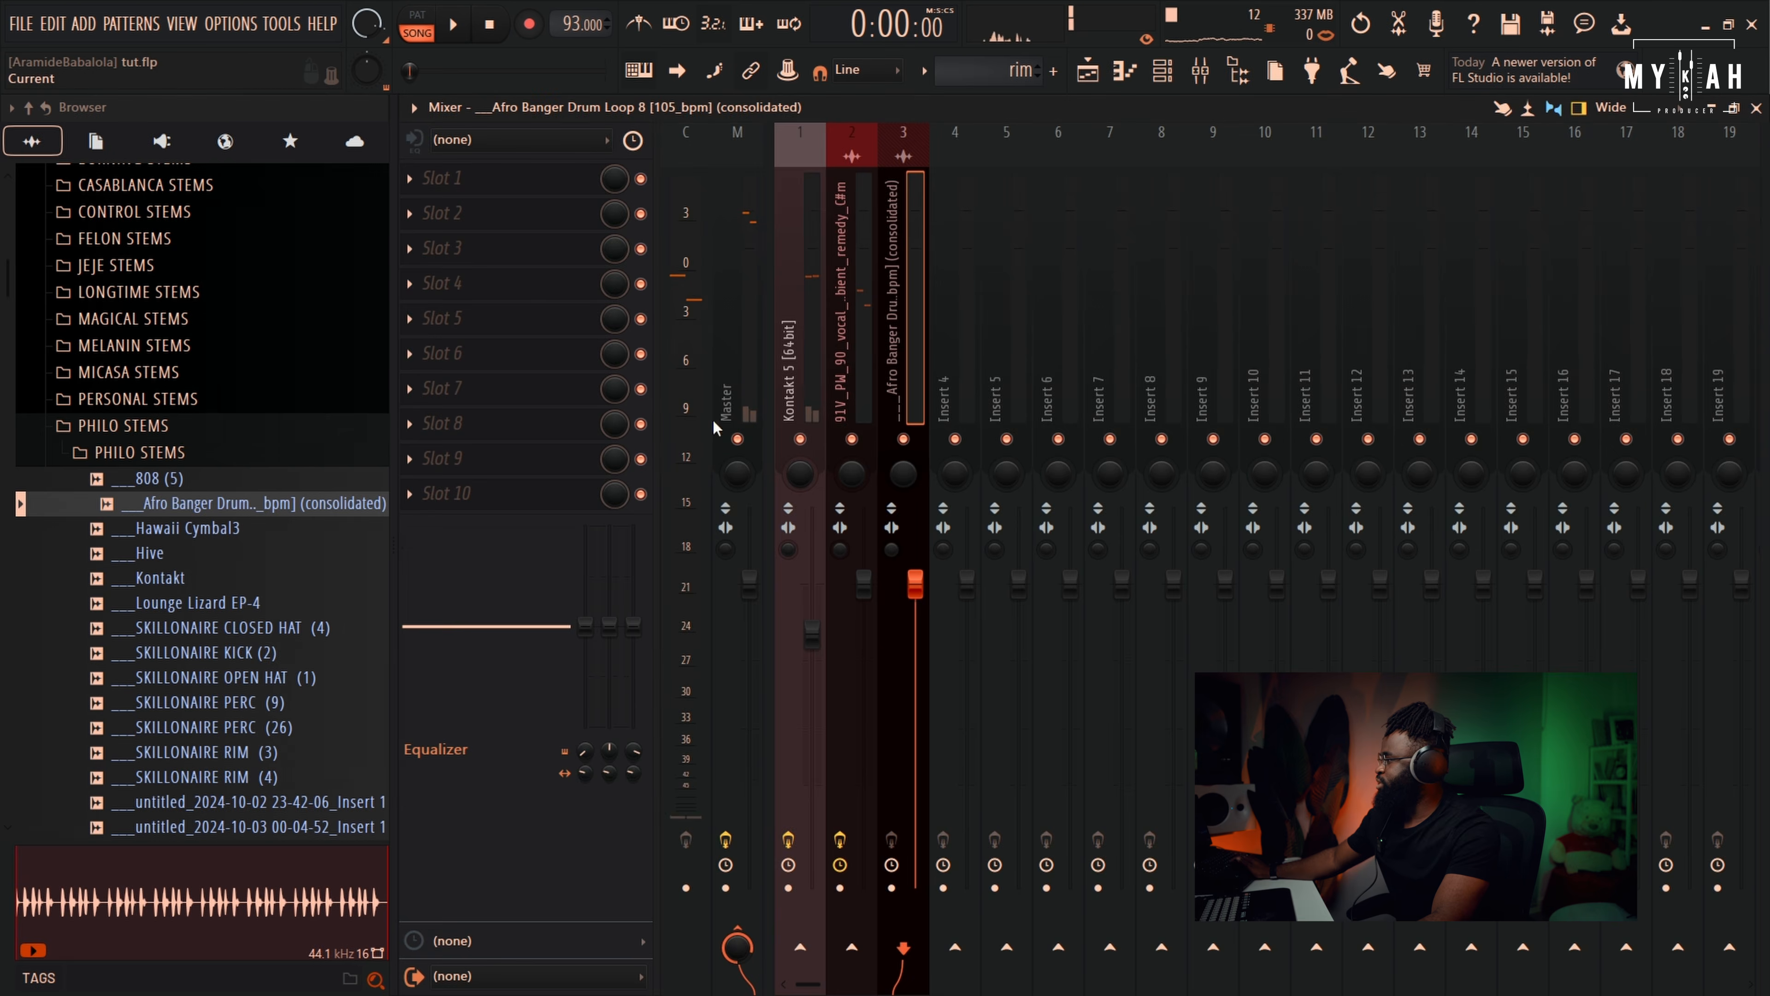
{"action": "left_click", "coordinate": [485, 185]}
{"action": "left_click", "coordinate": [1352, 53]}
{"action": "left_click_drag", "start_coordinate": [516, 391], "coordinate": [635, 527]}
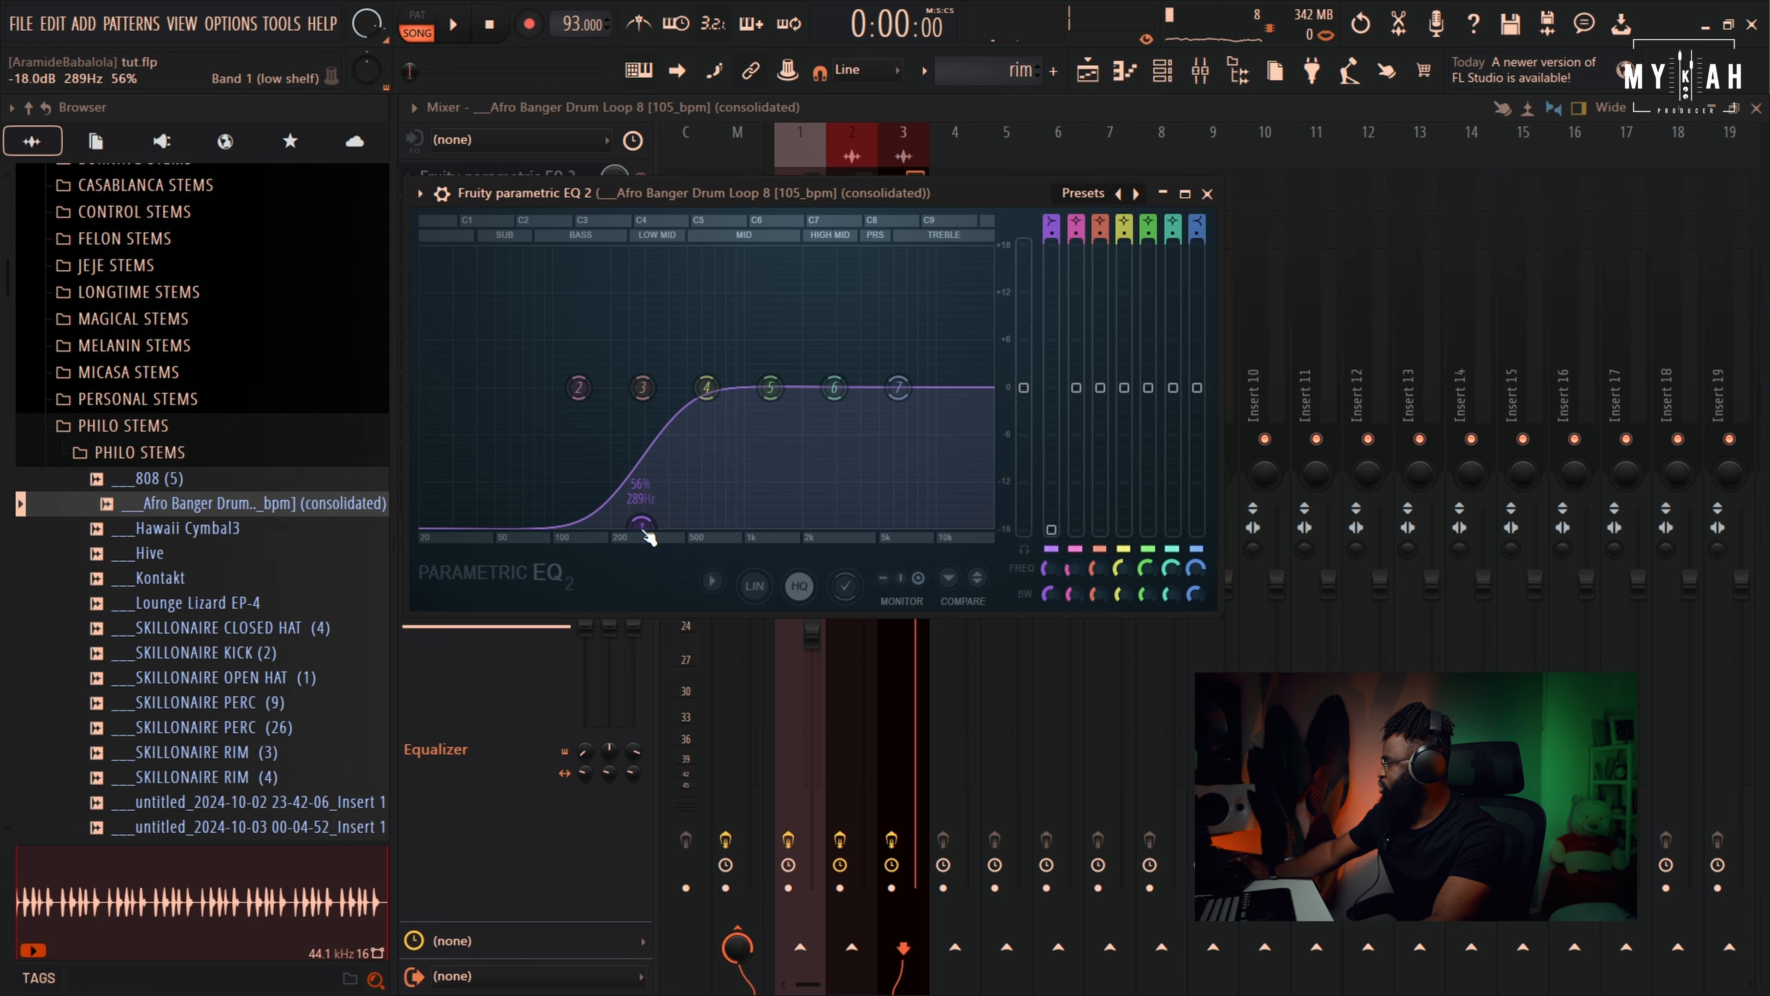
{"action": "key", "text": "space"}
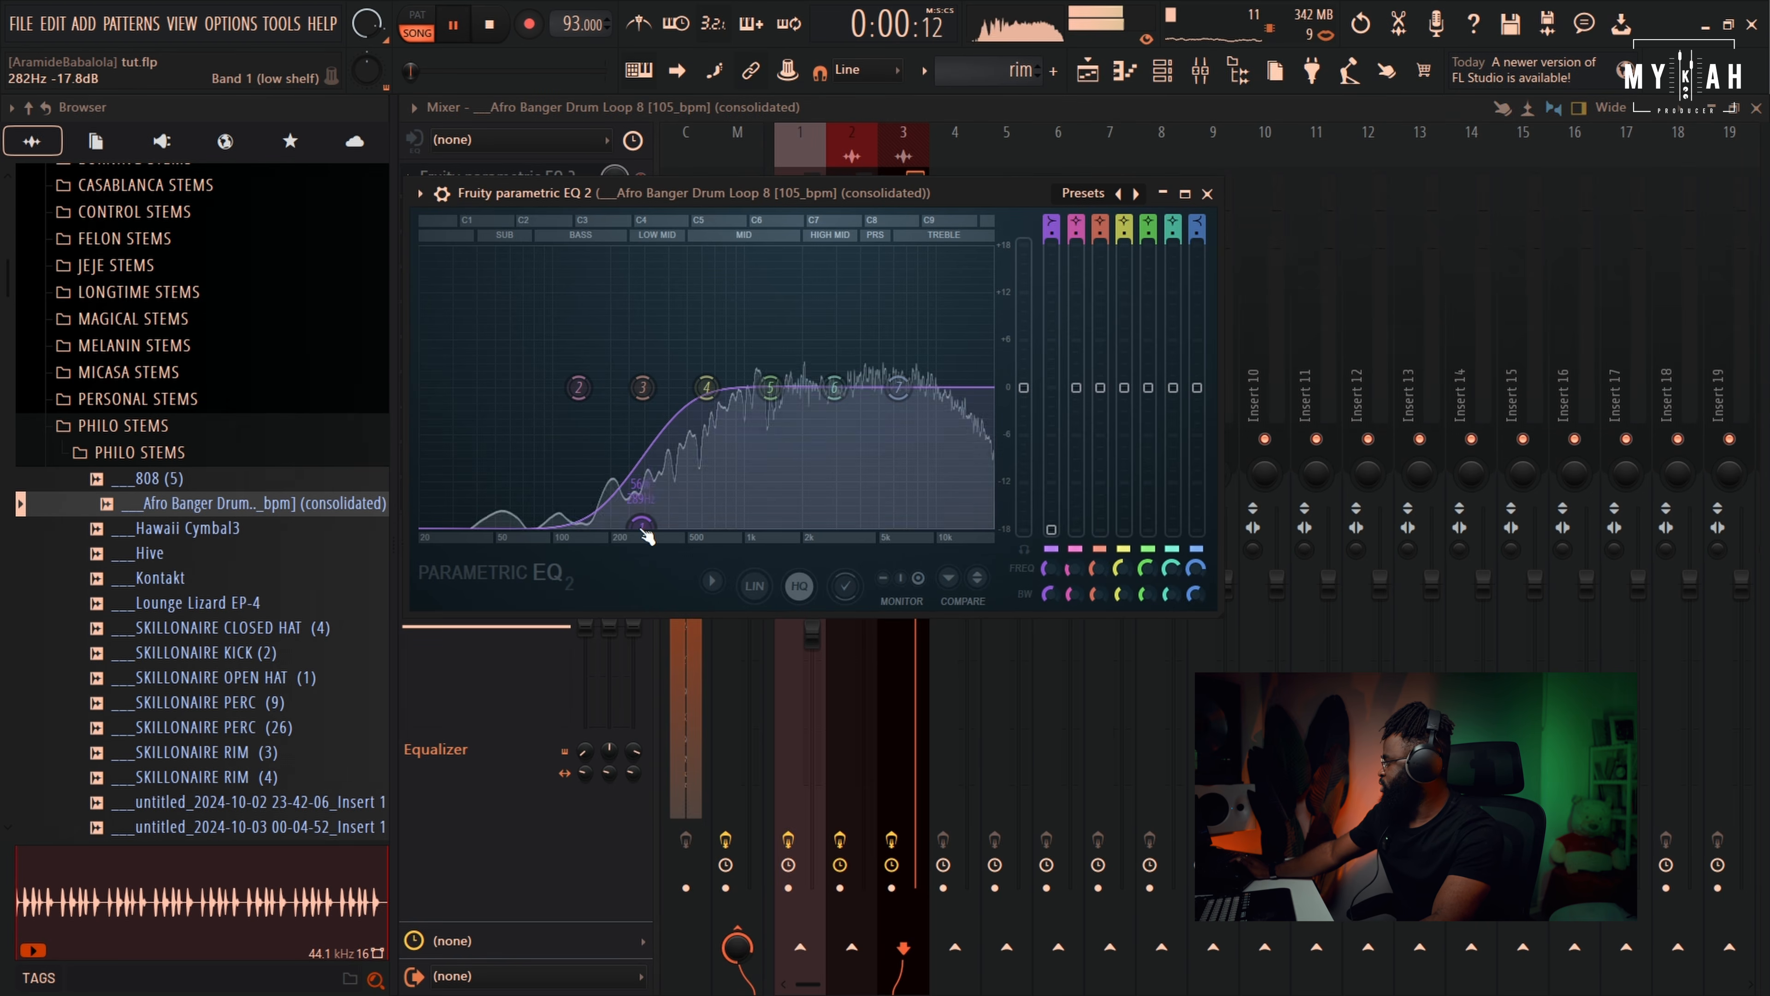
Program SKILLONAIRE KICK (3) on steps 1, 4, 9 and 12, and fill bars 5 to 8 of Track 6 with the kick pattern
{"action": "left_click", "coordinate": [1089, 72]}
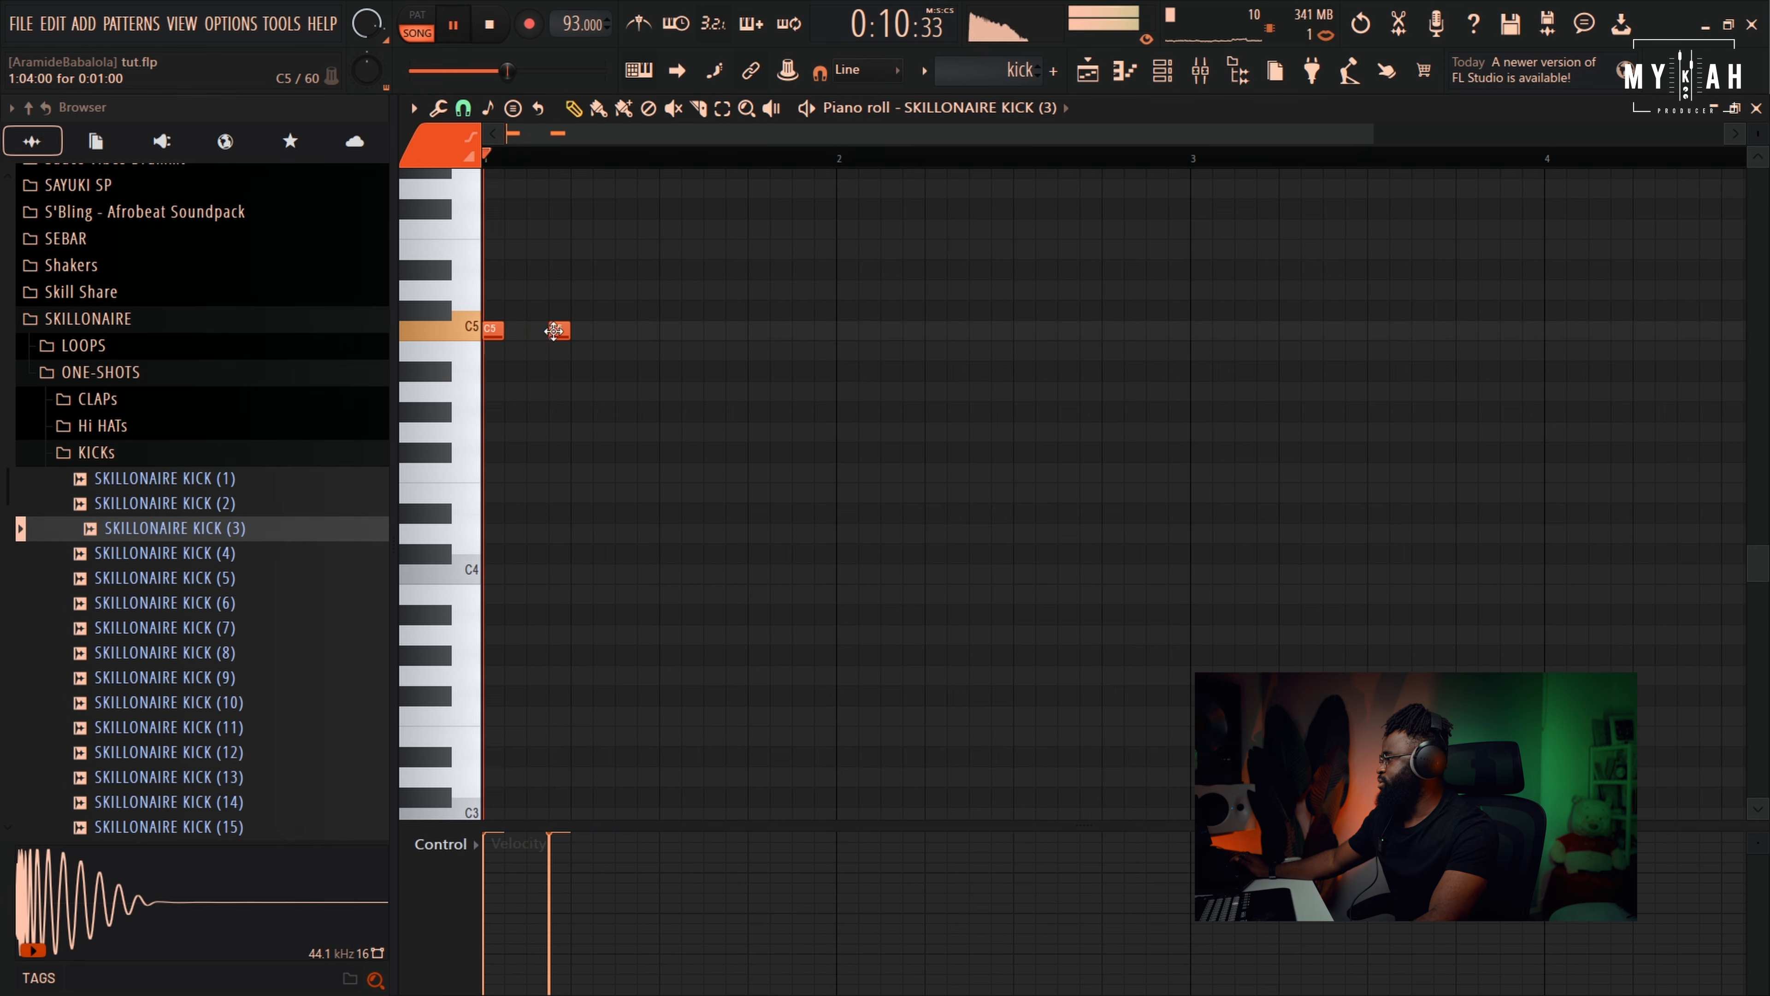
{"action": "left_click", "coordinate": [733, 330]}
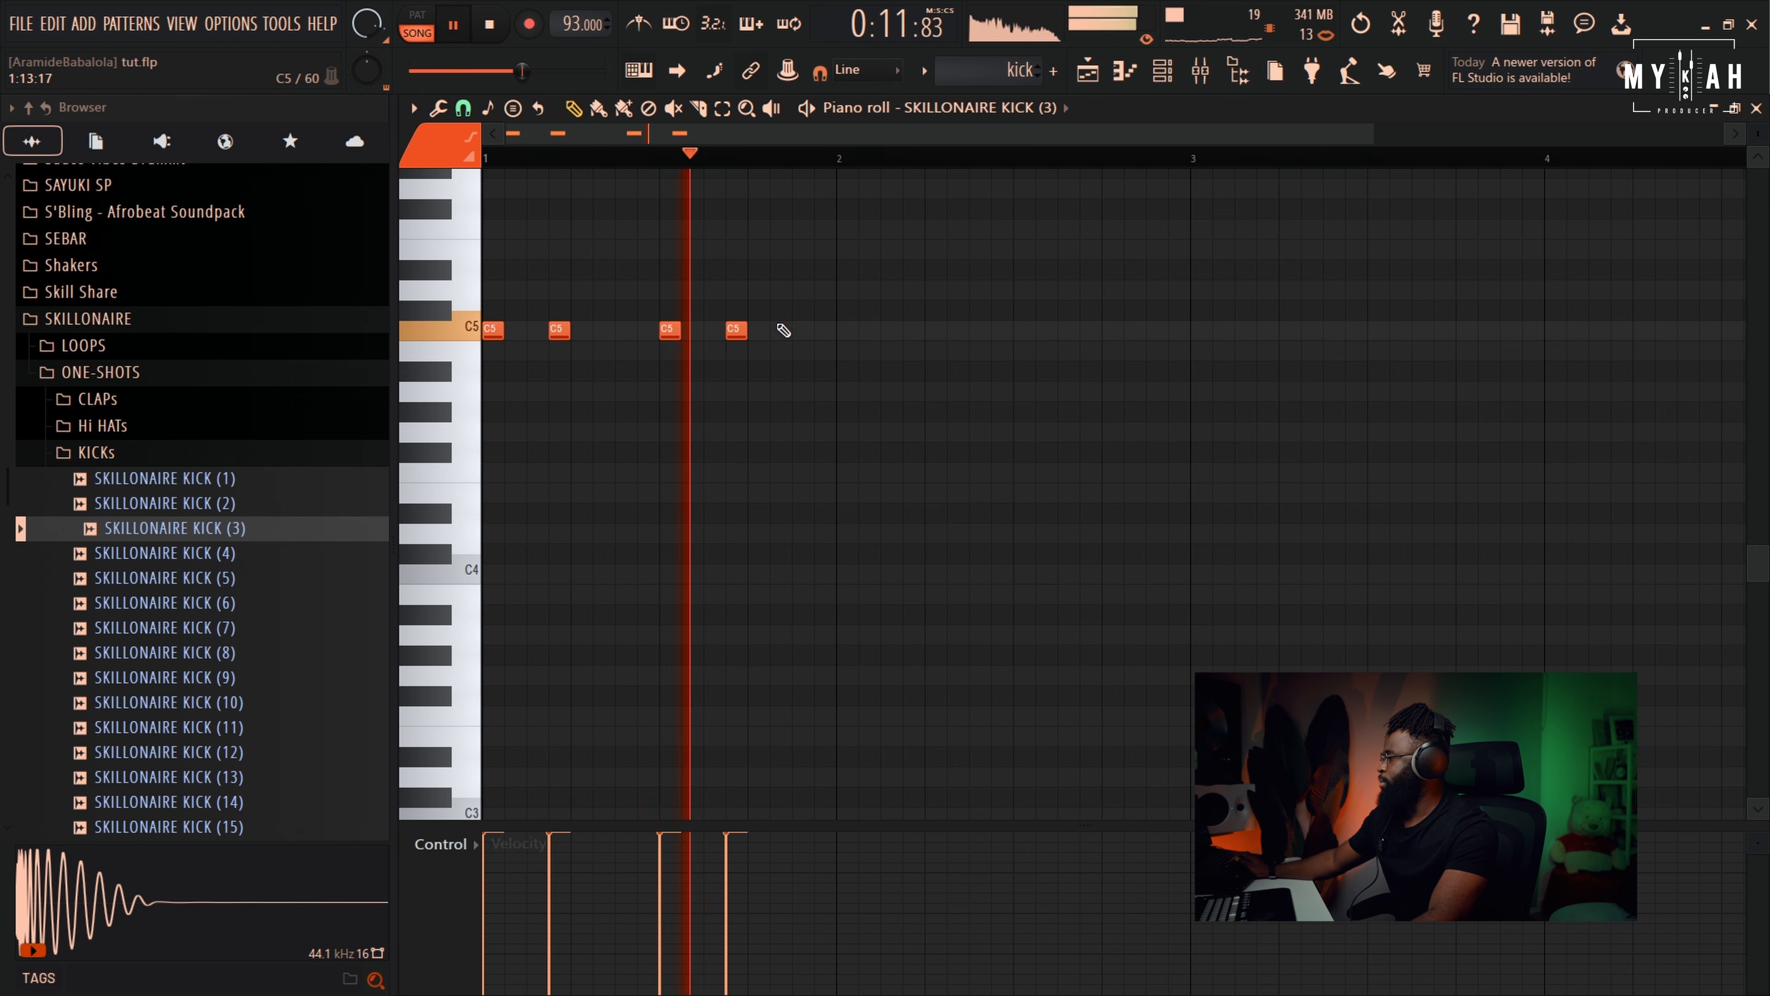
{"action": "left_click", "coordinate": [1093, 75]}
{"action": "left_click_drag", "start_coordinate": [1044, 434], "coordinate": [1229, 436]}
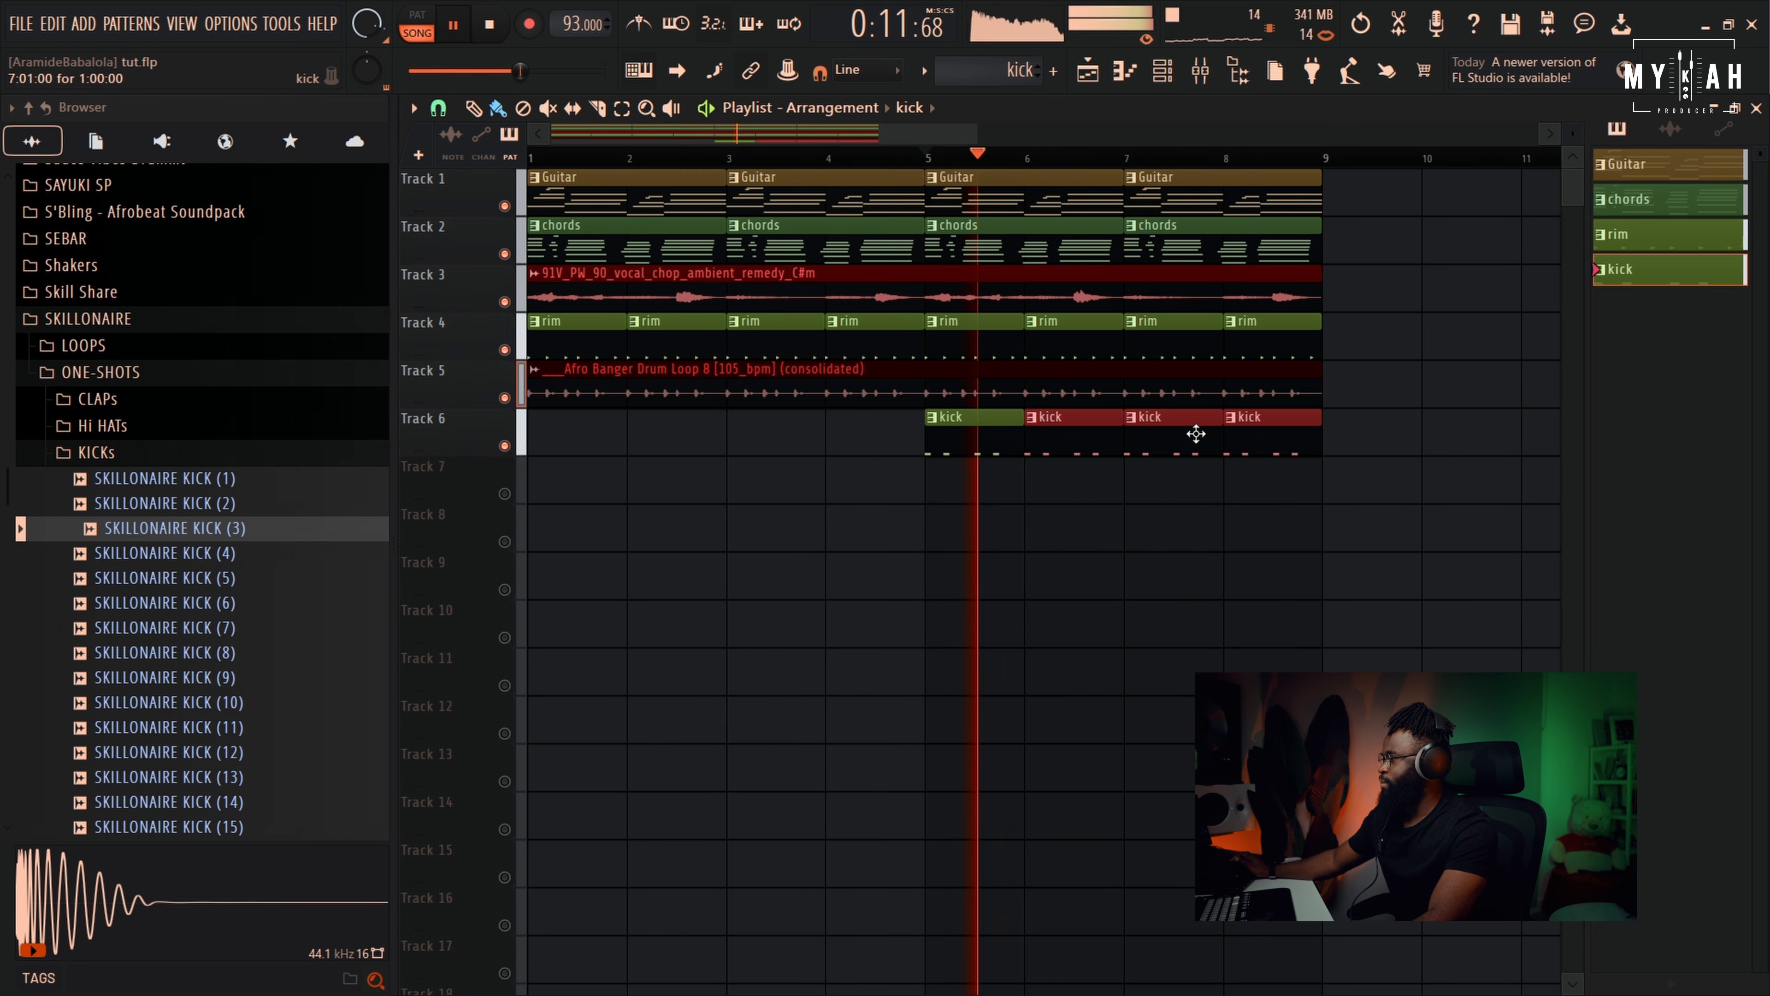
{"action": "scroll", "coordinate": [1115, 159], "scroll_direction": "down", "scroll_amount": 1}
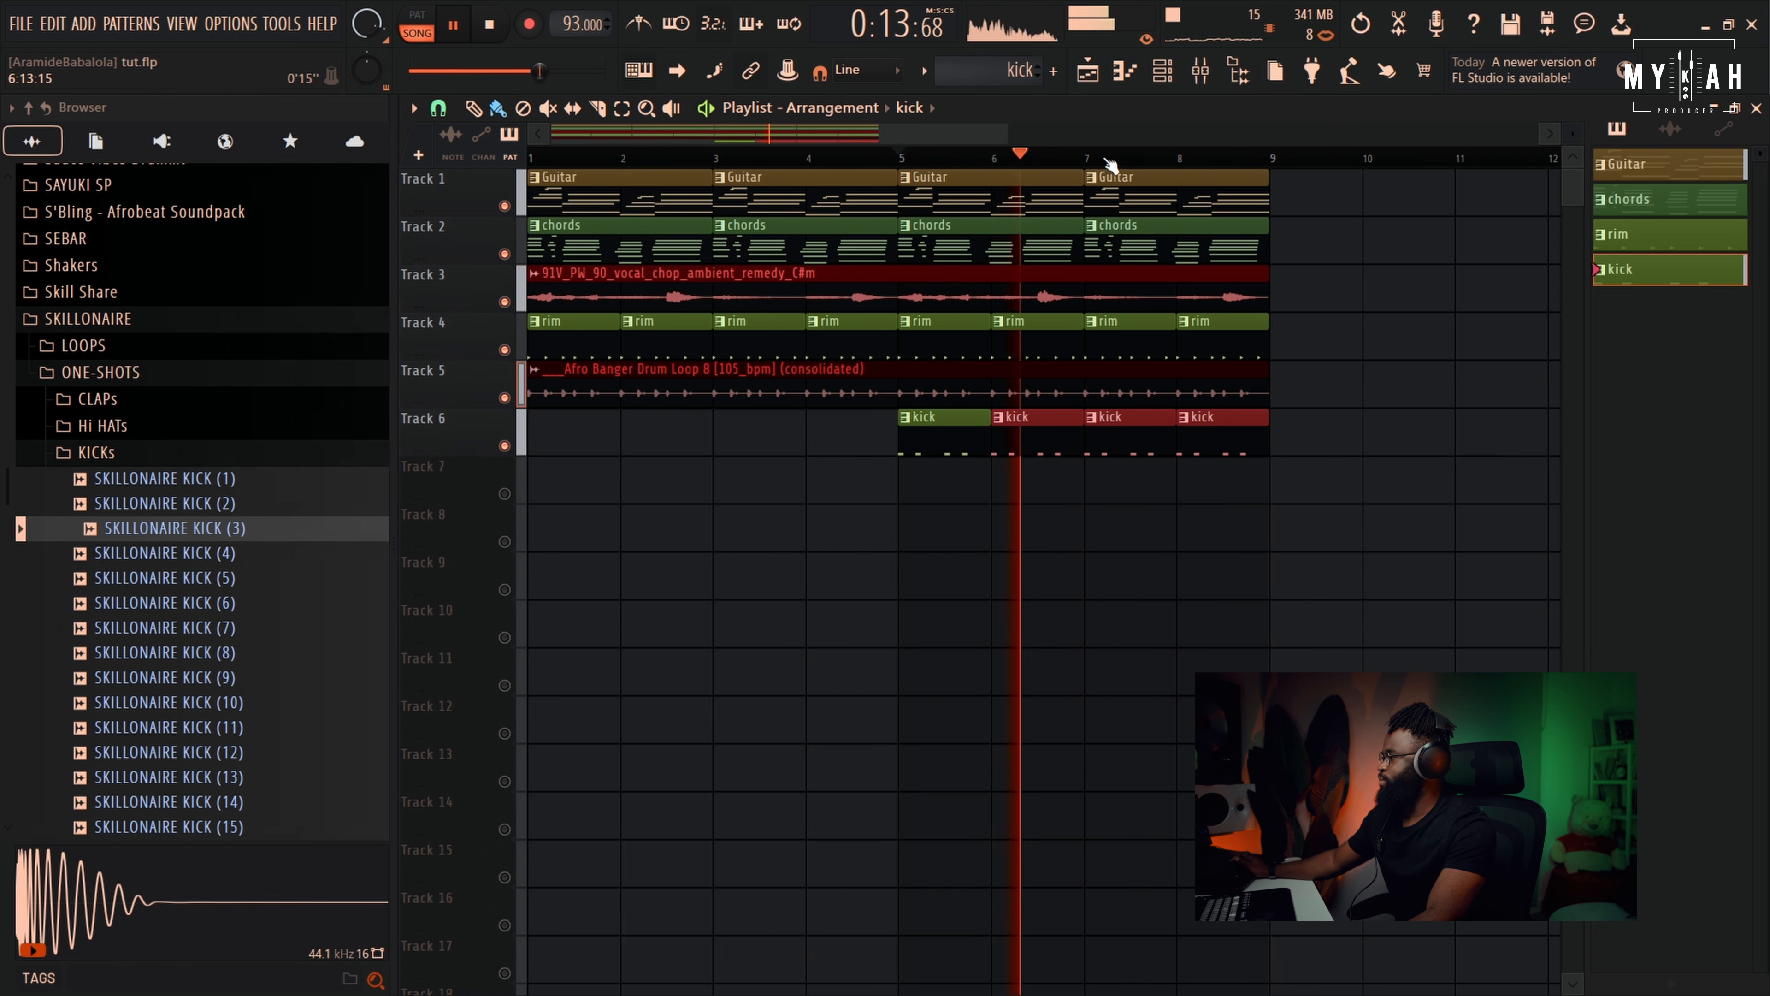
Stop playback and set the playlist time selection to bars 5 through 8 for looping
{"action": "key", "text": "space"}
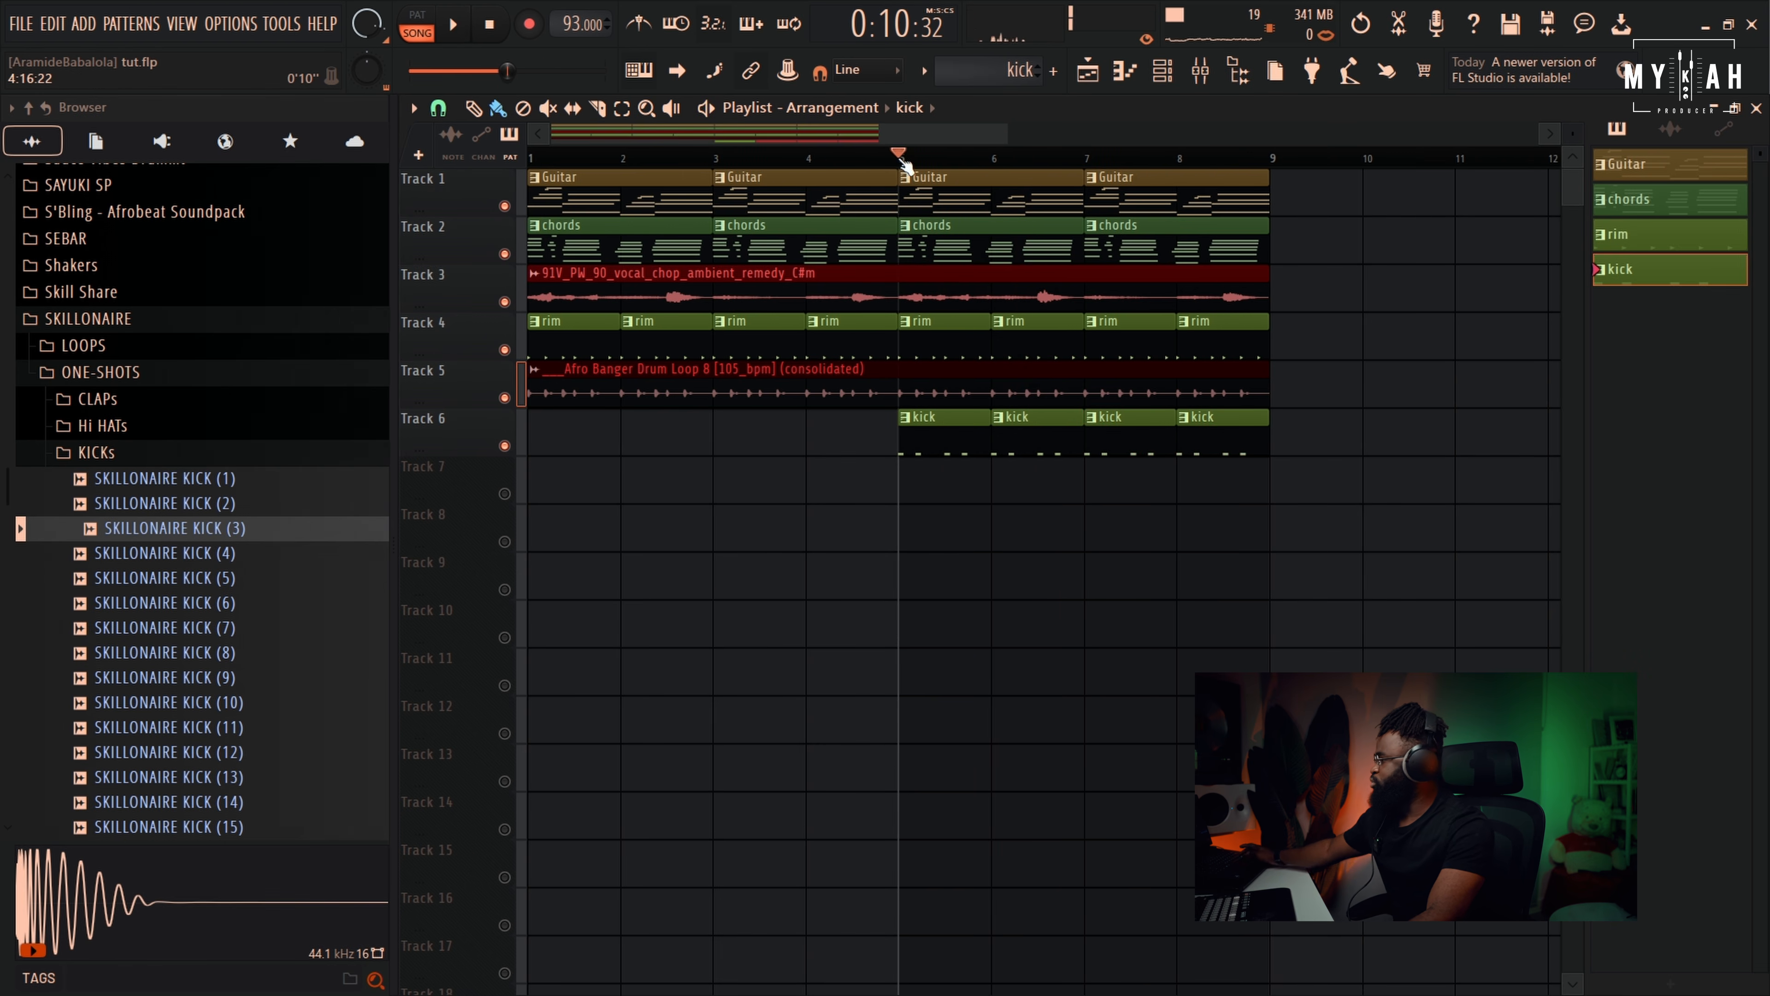
{"action": "left_click_drag", "start_coordinate": [904, 164], "coordinate": [1239, 181]}
{"action": "left_click", "coordinate": [1361, 275], "text": "ctrl"}
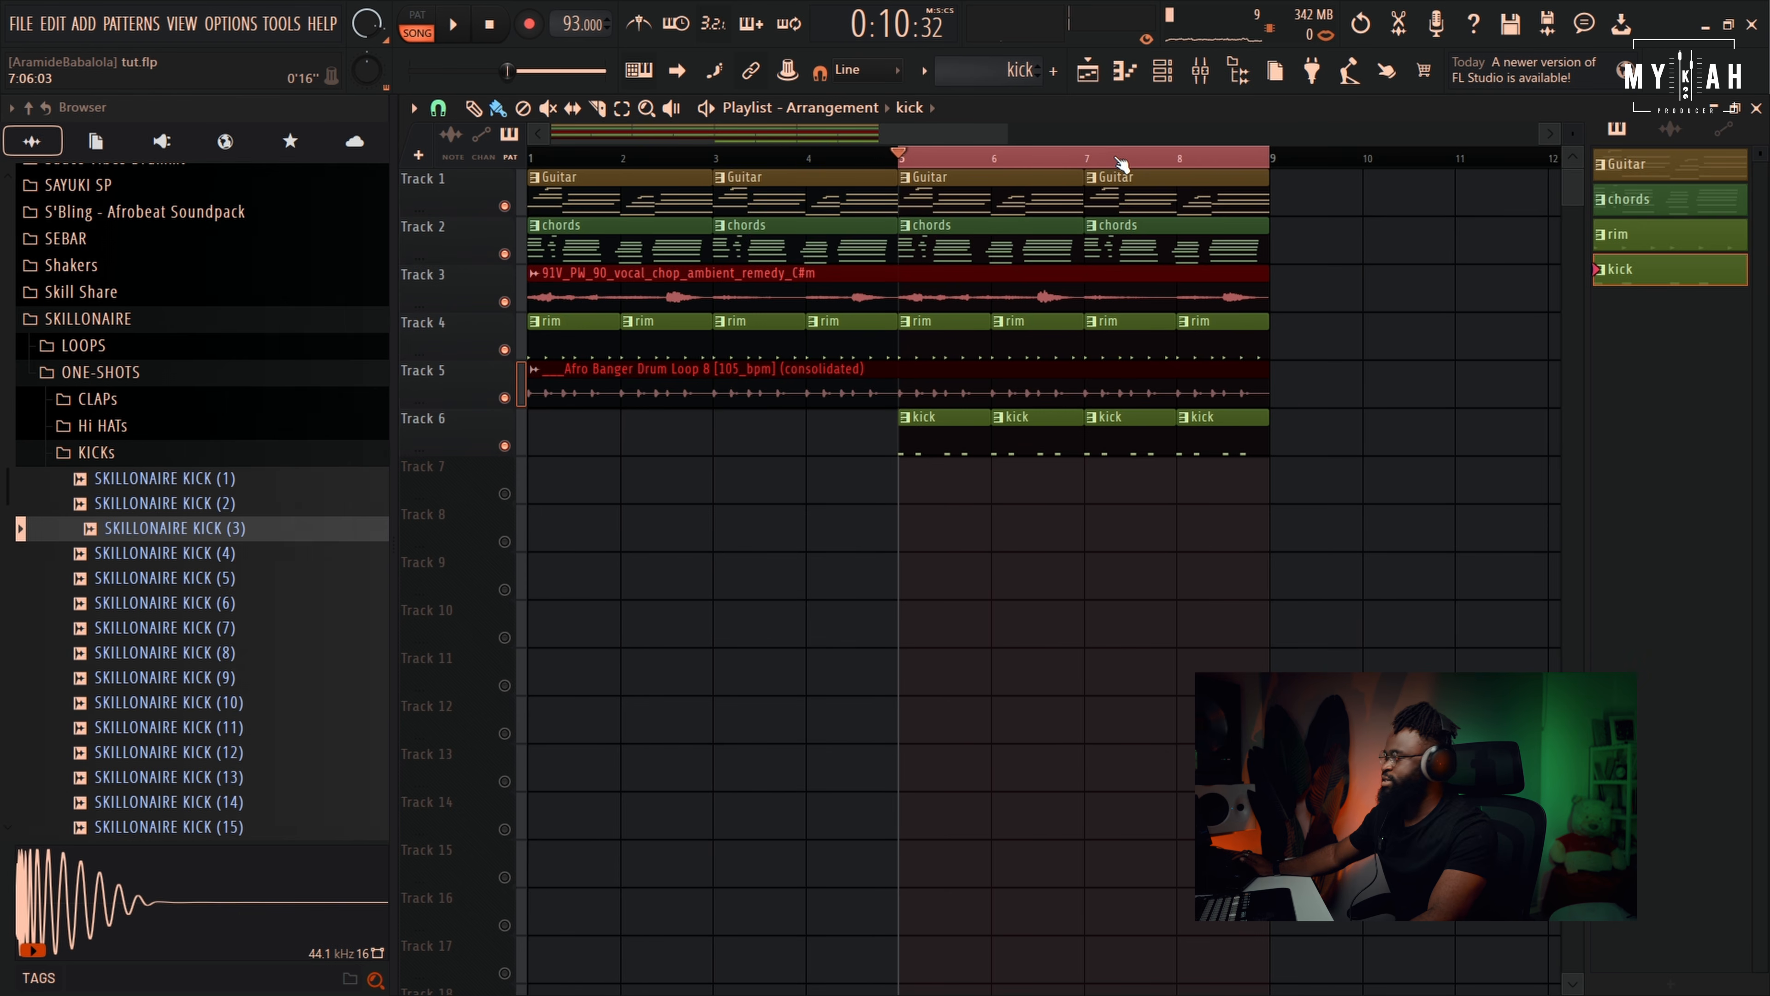
Program SKILLONAIRE PERC (21) on step 15 of the perc pattern and fill bars 5 to 8 of Track 7 with it
{"action": "scroll", "coordinate": [1122, 164], "scroll_direction": "up", "scroll_amount": 3}
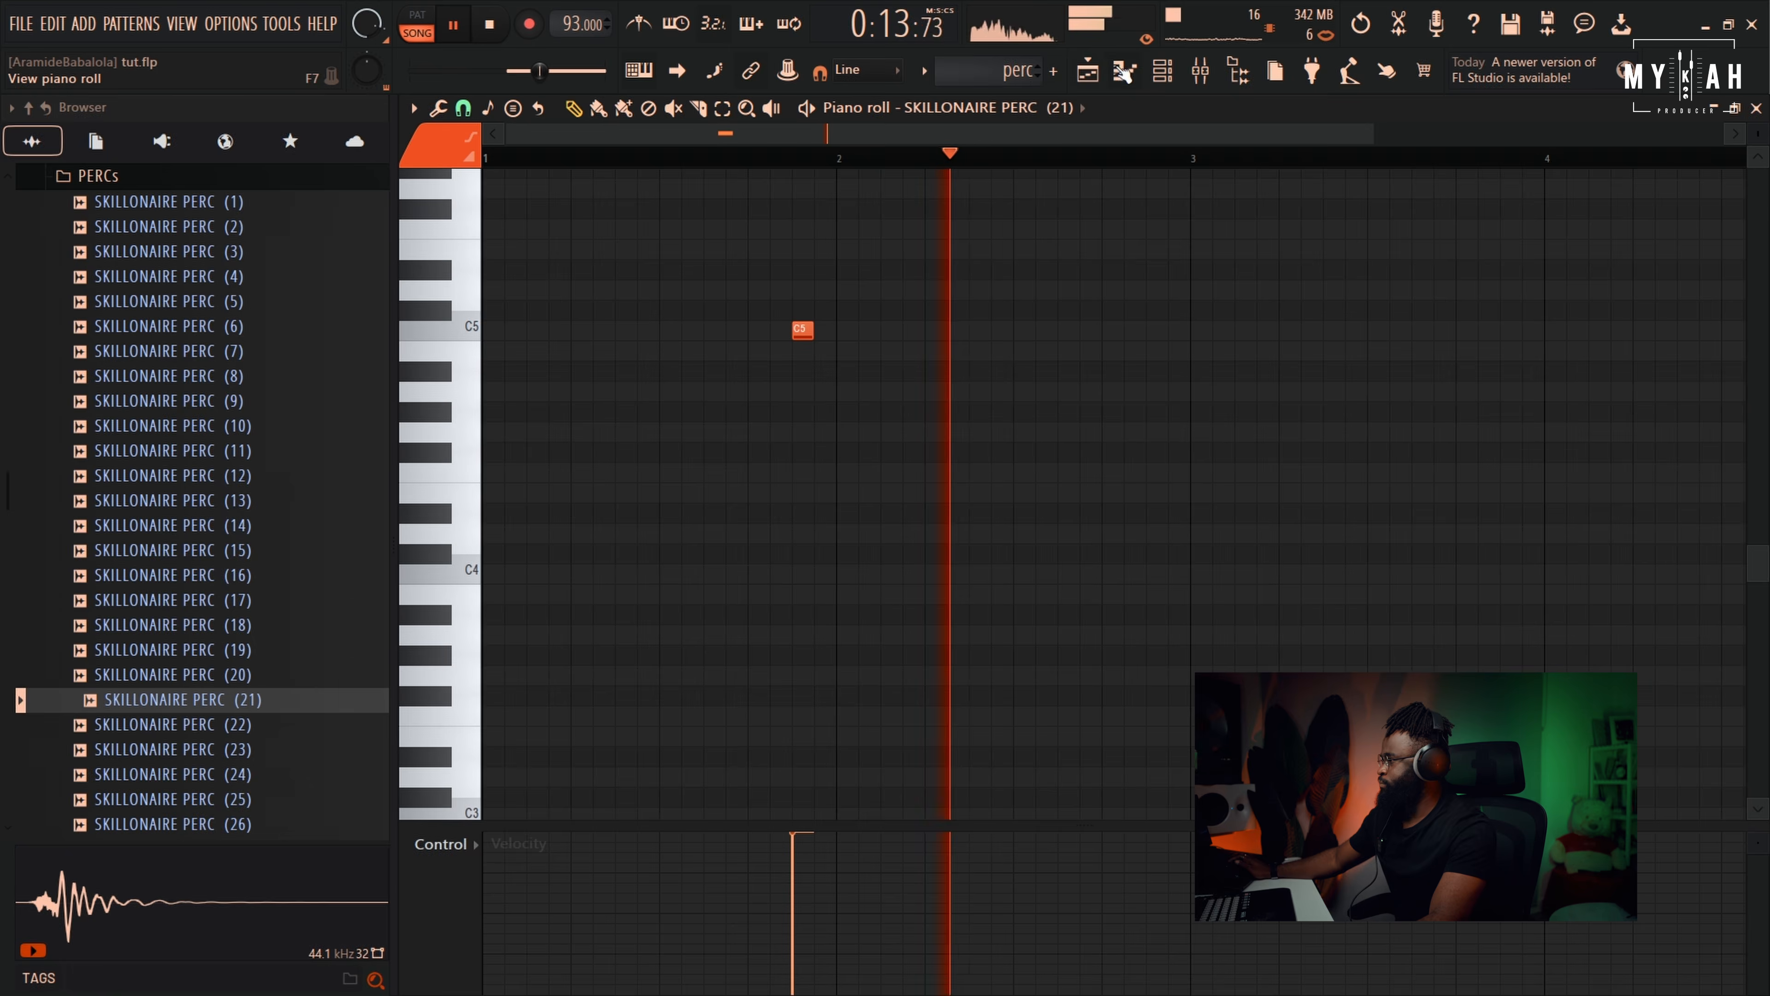
{"action": "key", "text": "F5"}
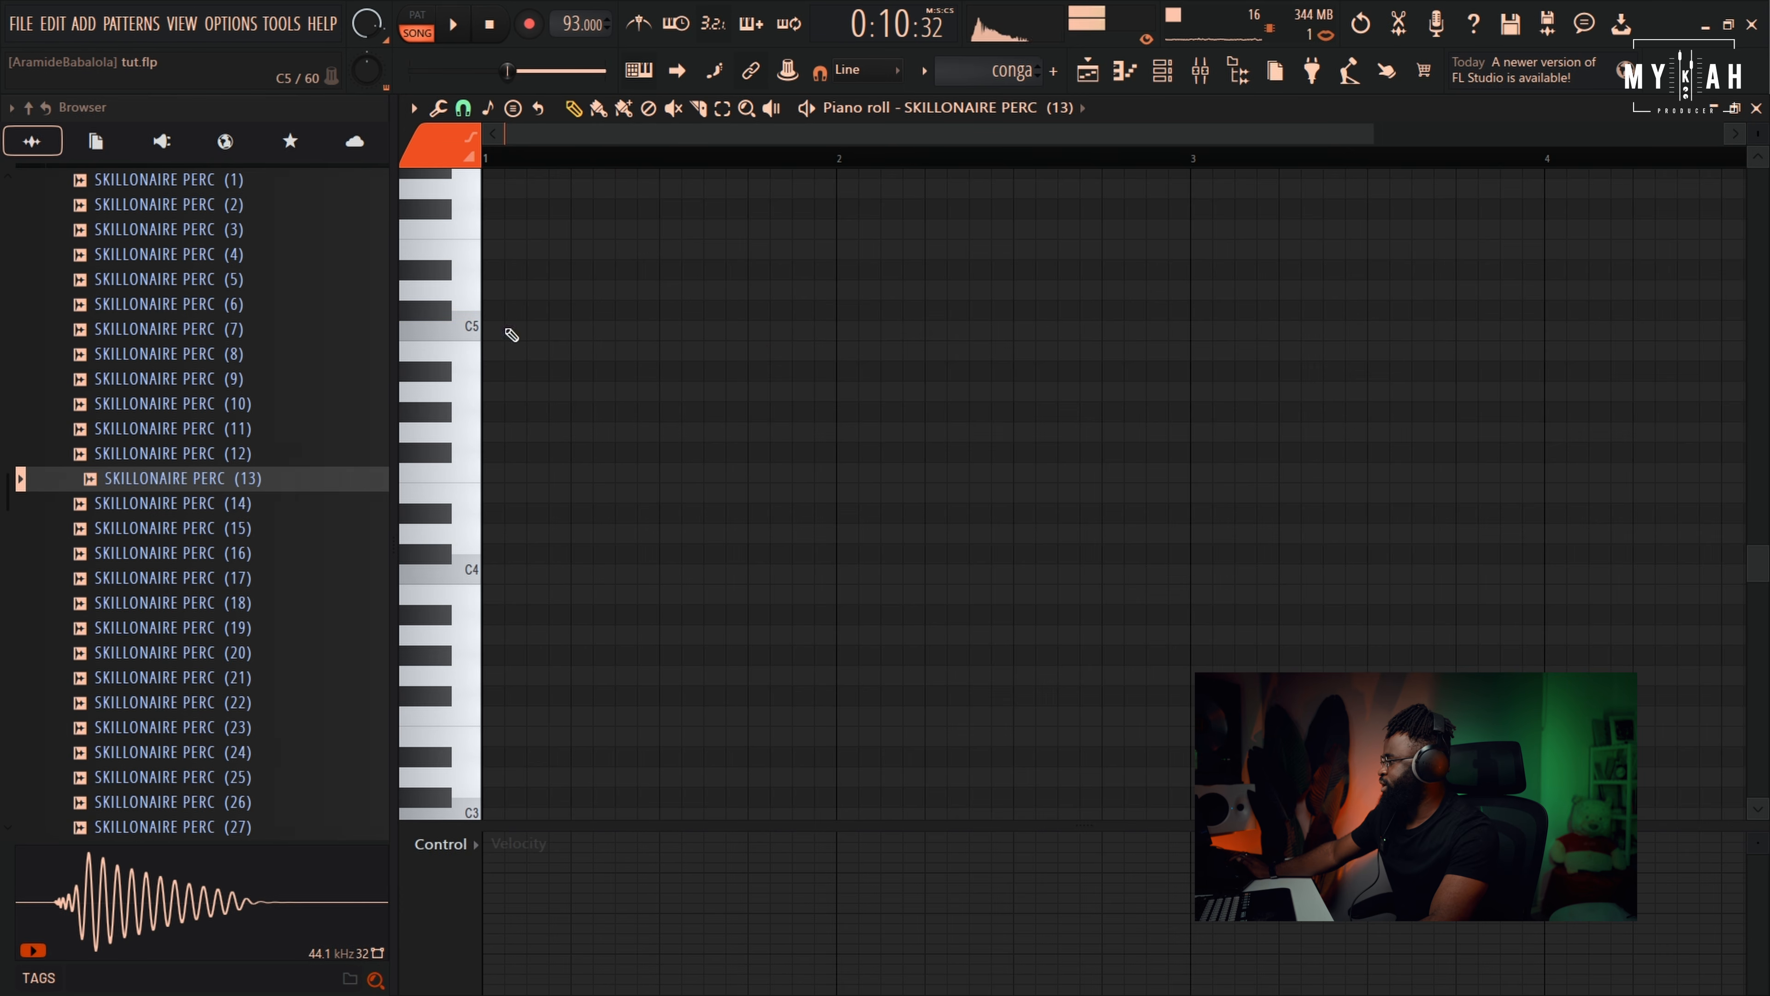
Program a single SKILLONAIRE PERC (13) C5 note at 1:13:07, 20 ticks long, and repeat the conga pattern across bars 5 to 8 of Track 8
{"action": "left_click", "coordinate": [735, 330]}
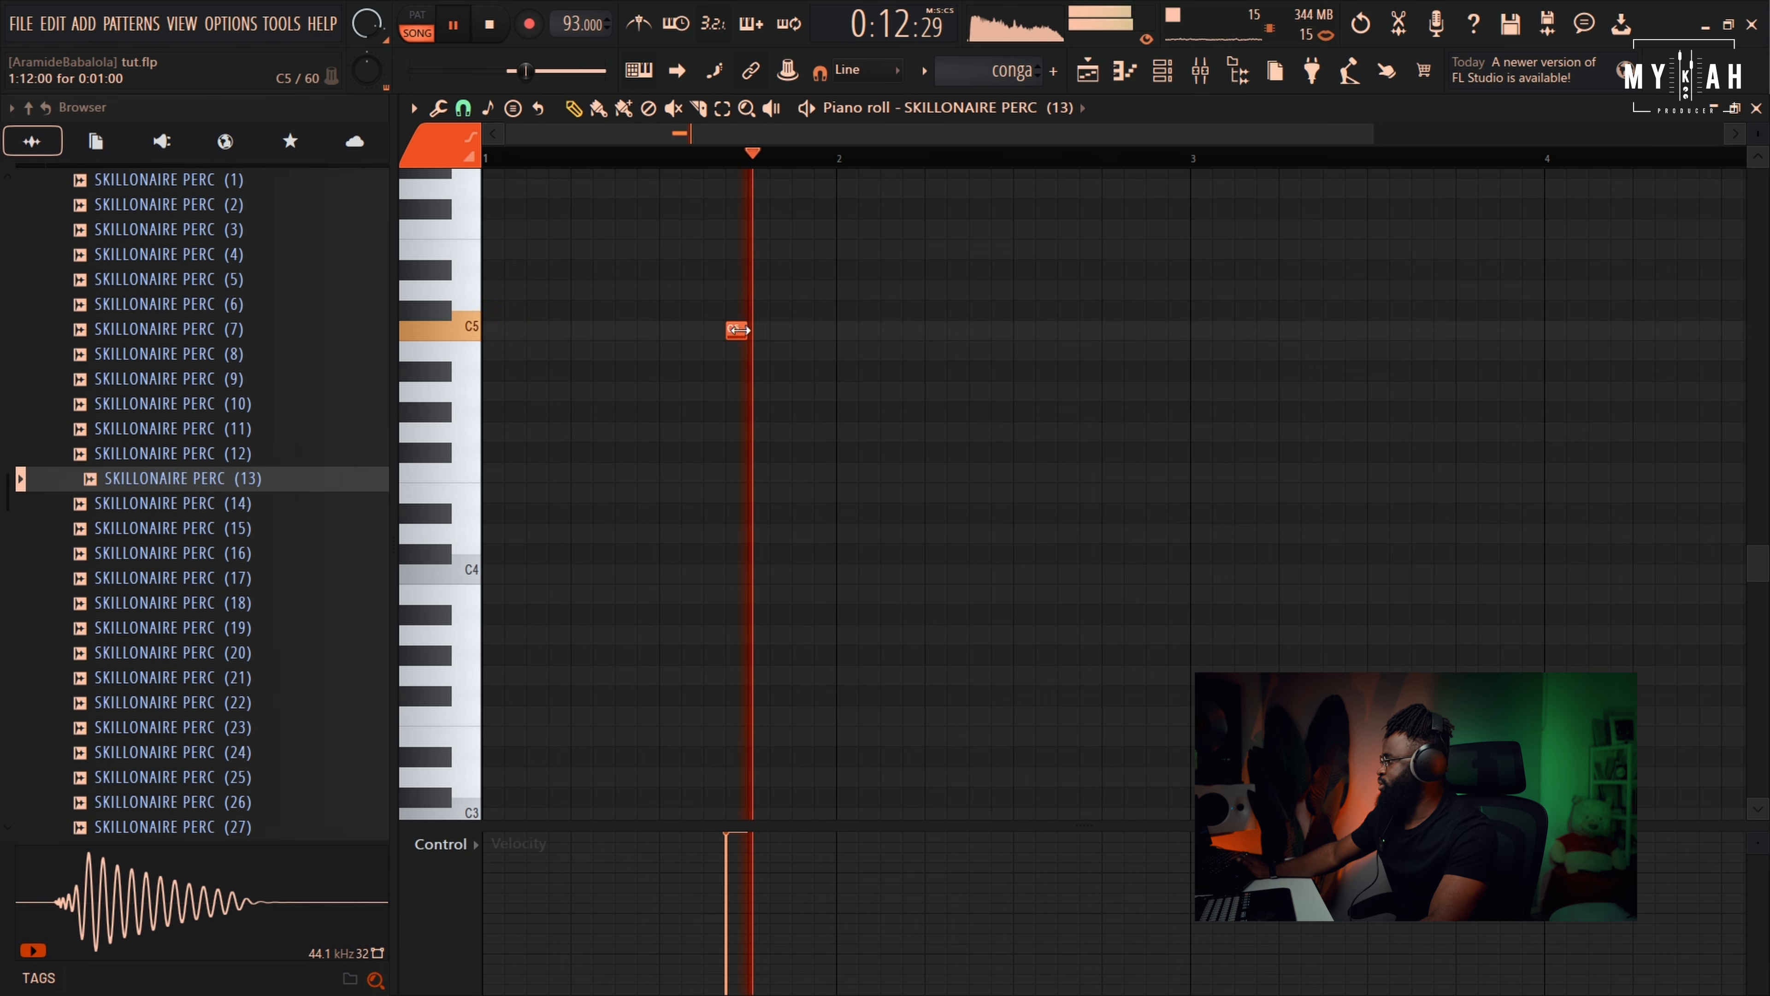
{"action": "left_click_drag", "start_coordinate": [763, 332], "coordinate": [769, 334]}
{"action": "key", "text": "space"}
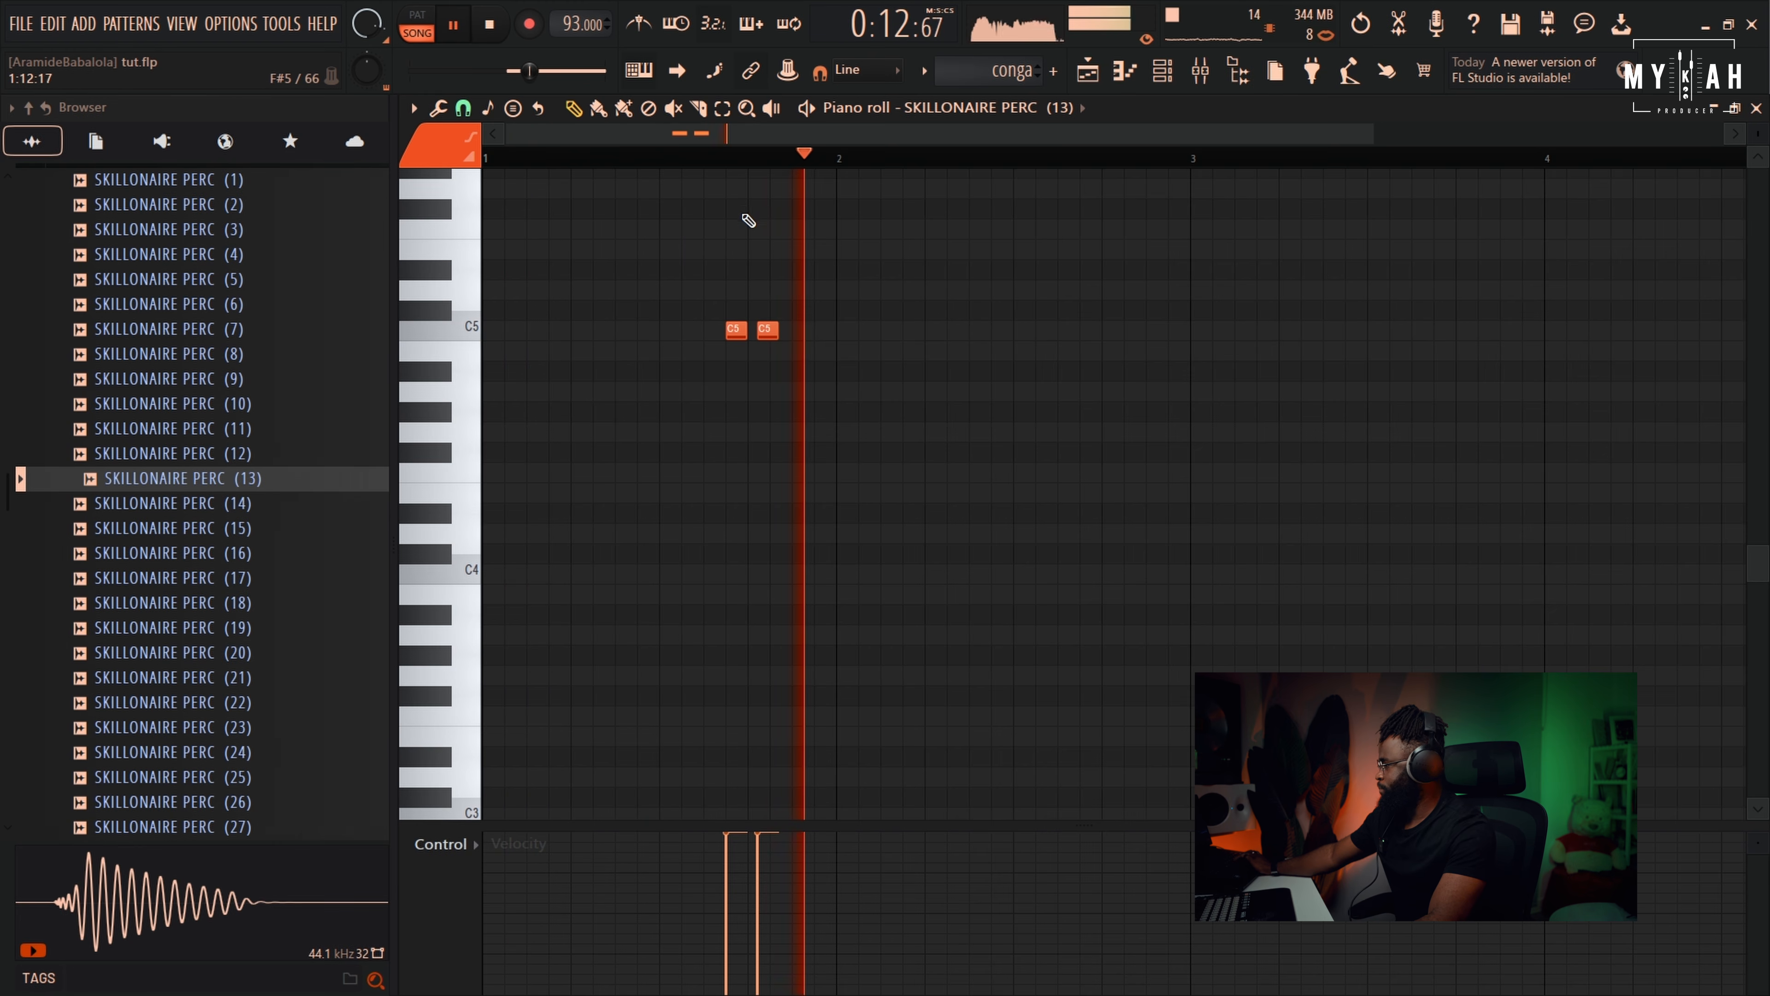
{"action": "scroll", "coordinate": [730, 179], "scroll_direction": "up", "scroll_amount": 2}
{"action": "scroll", "coordinate": [730, 178], "scroll_direction": "up", "scroll_amount": 5}
{"action": "right_click", "coordinate": [780, 452]}
{"action": "key", "text": "space"}
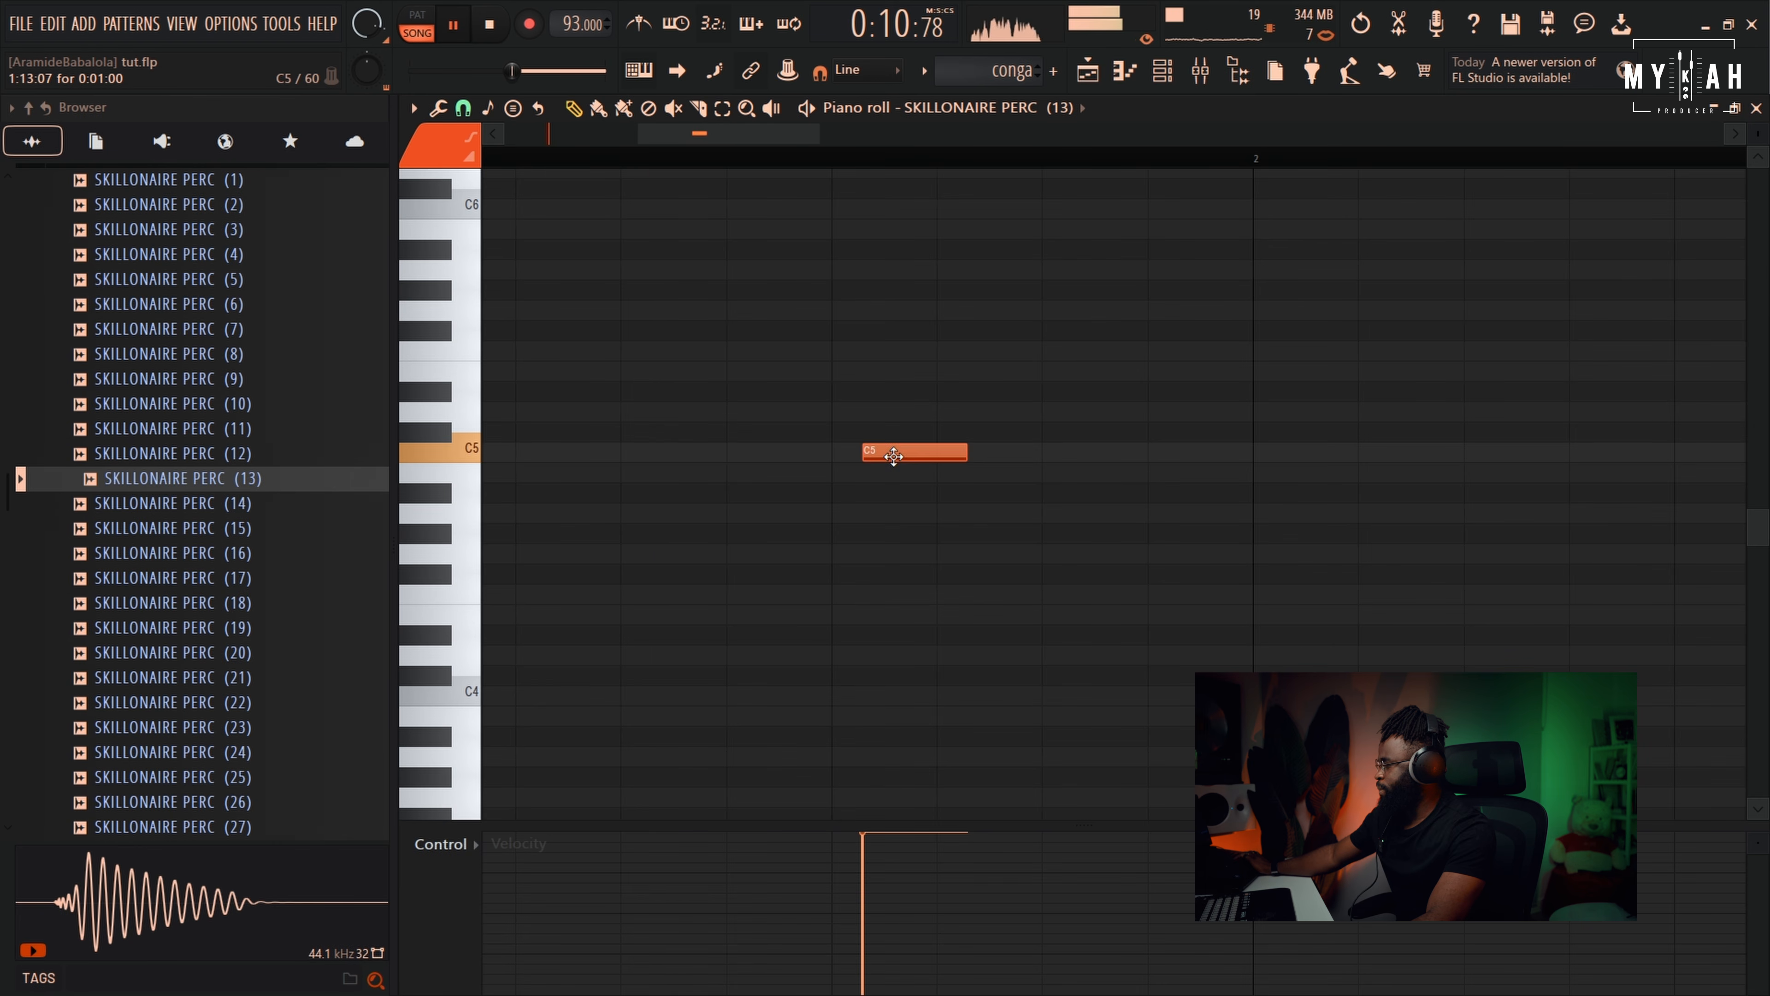
{"action": "left_click_drag", "start_coordinate": [952, 459], "coordinate": [948, 460]}
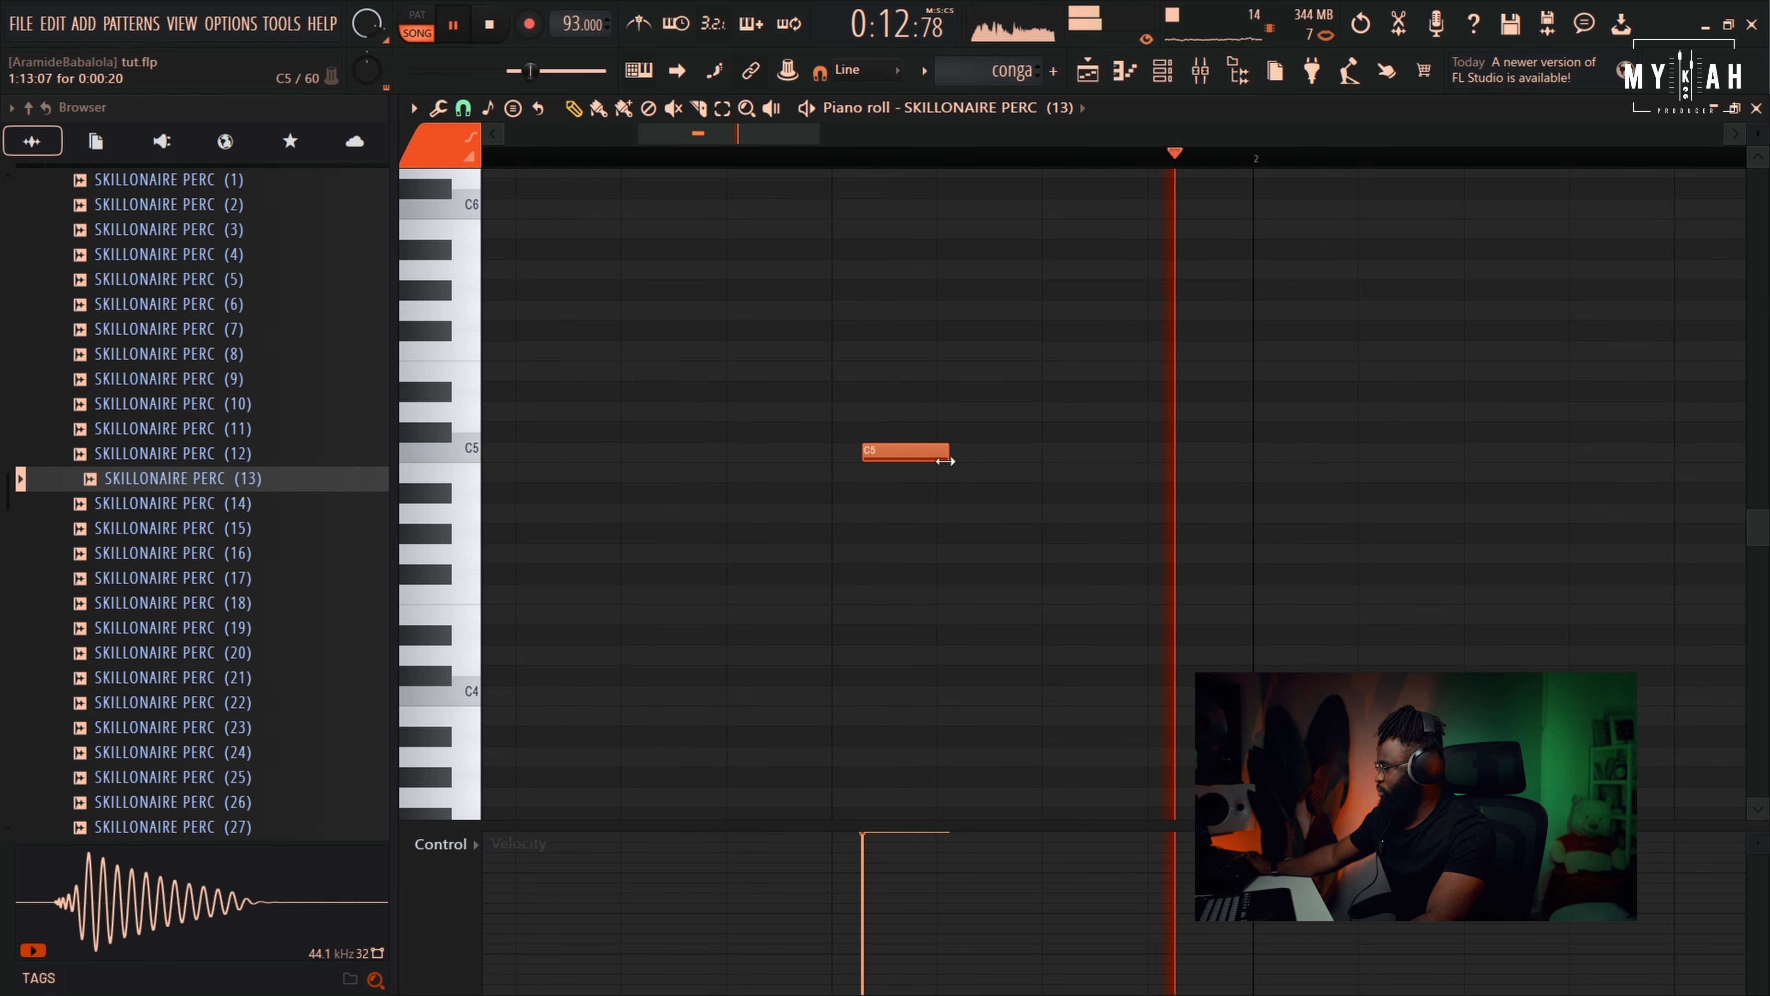
{"action": "left_click", "coordinate": [1088, 71]}
{"action": "left_click_drag", "start_coordinate": [1079, 533], "coordinate": [1307, 543]}
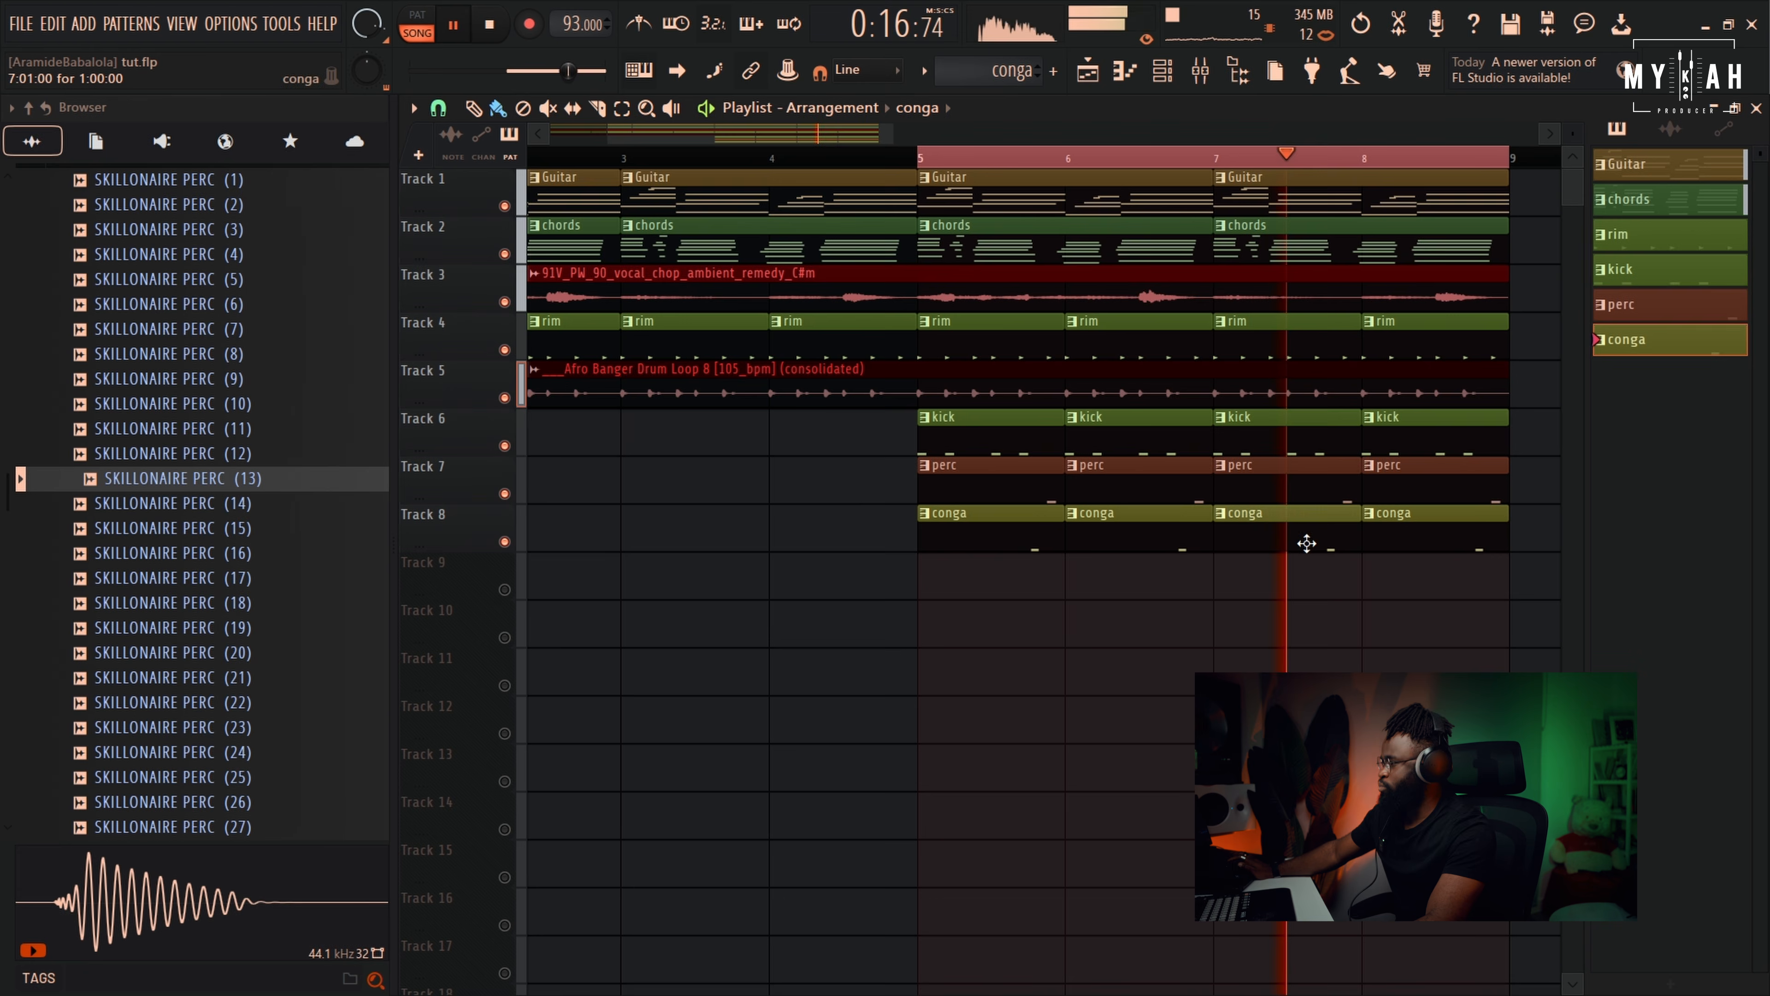
Add a SubBoomBass2 channel with a green pattern named "bass" and place the pattern at bar 5 of Track 9
{"action": "left_click", "coordinate": [1161, 71]}
{"action": "left_click", "coordinate": [773, 405]}
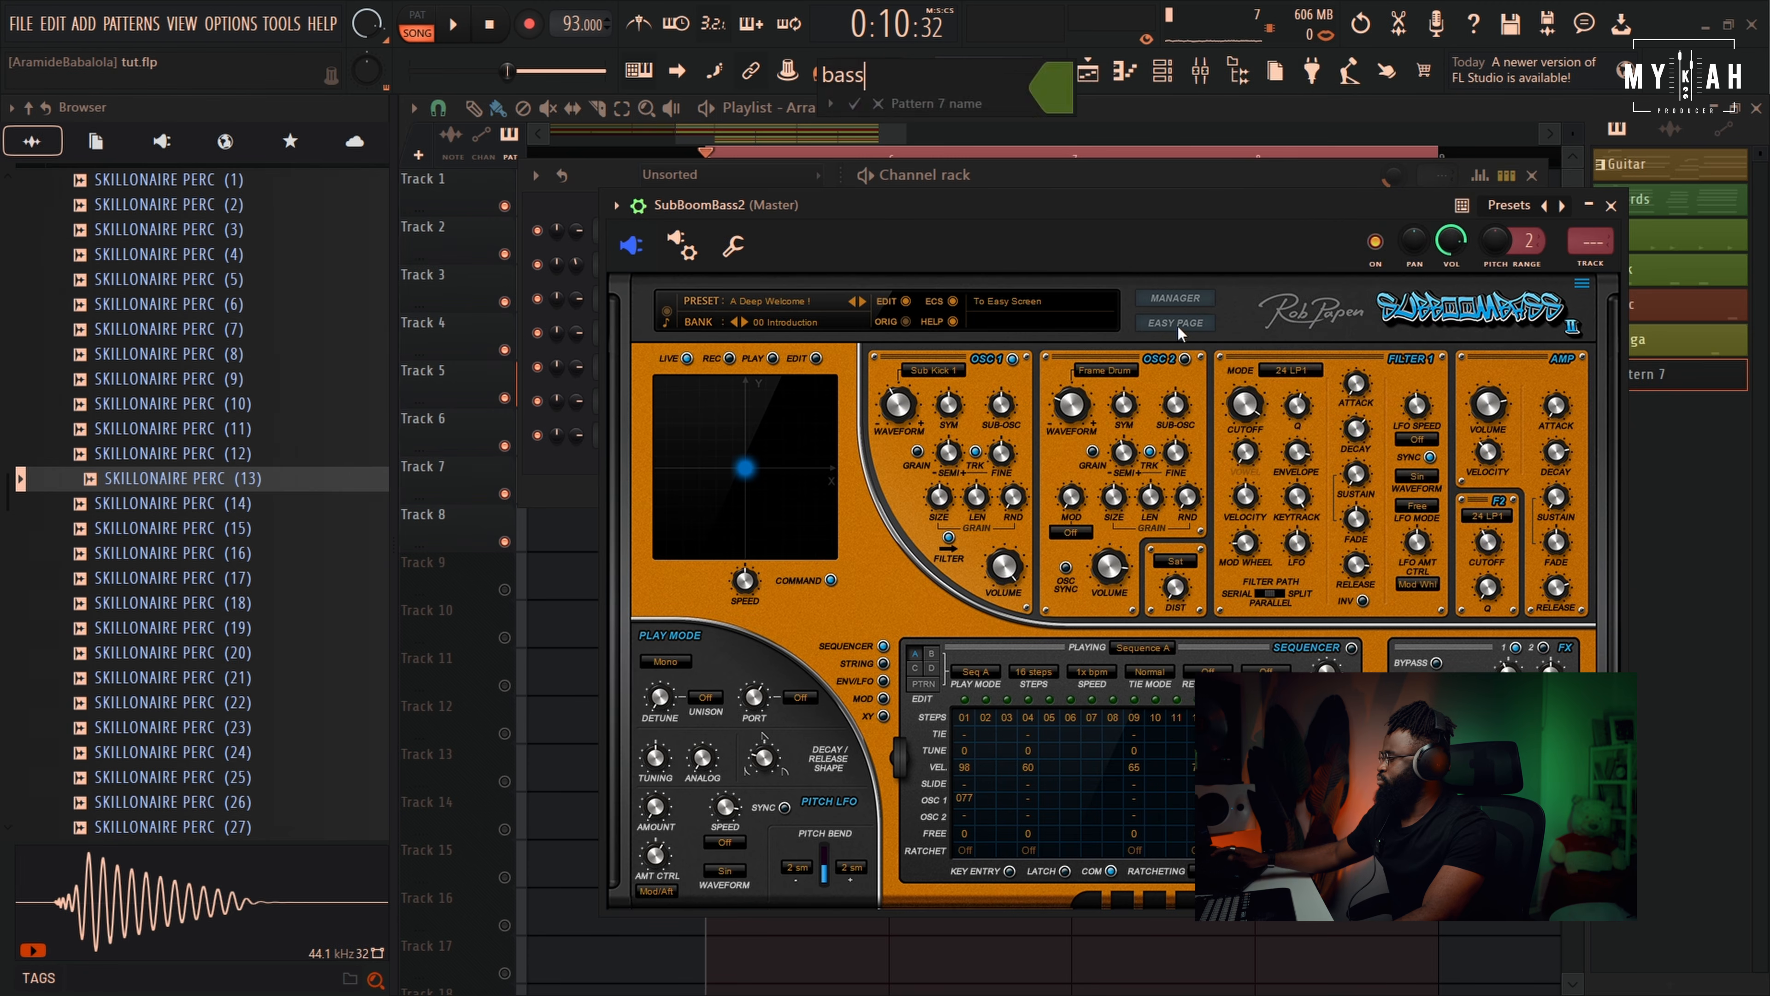
{"action": "left_click", "coordinate": [1094, 81]}
{"action": "key", "text": "space"}
{"action": "left_click", "coordinate": [725, 585]}
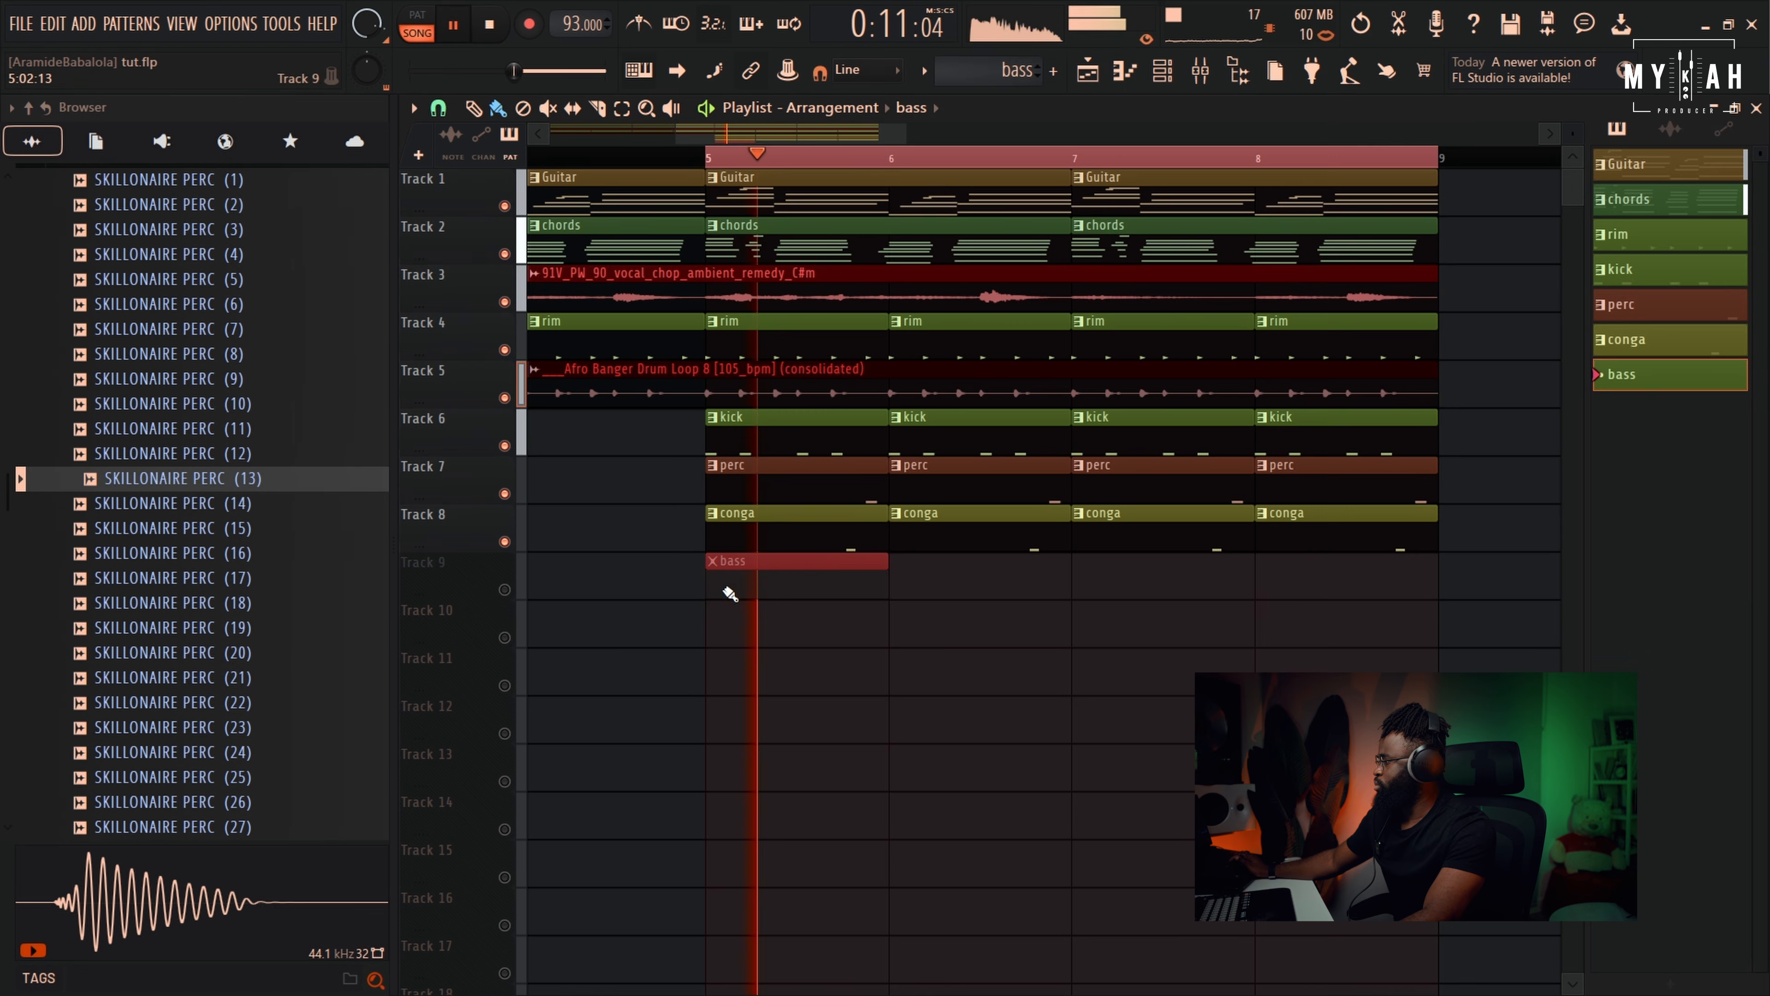
Write an A4 note at the start of the SubBoomBass2 piano roll and lengthen it to just under two steps
{"action": "key", "text": "space"}
{"action": "key", "text": "F7"}
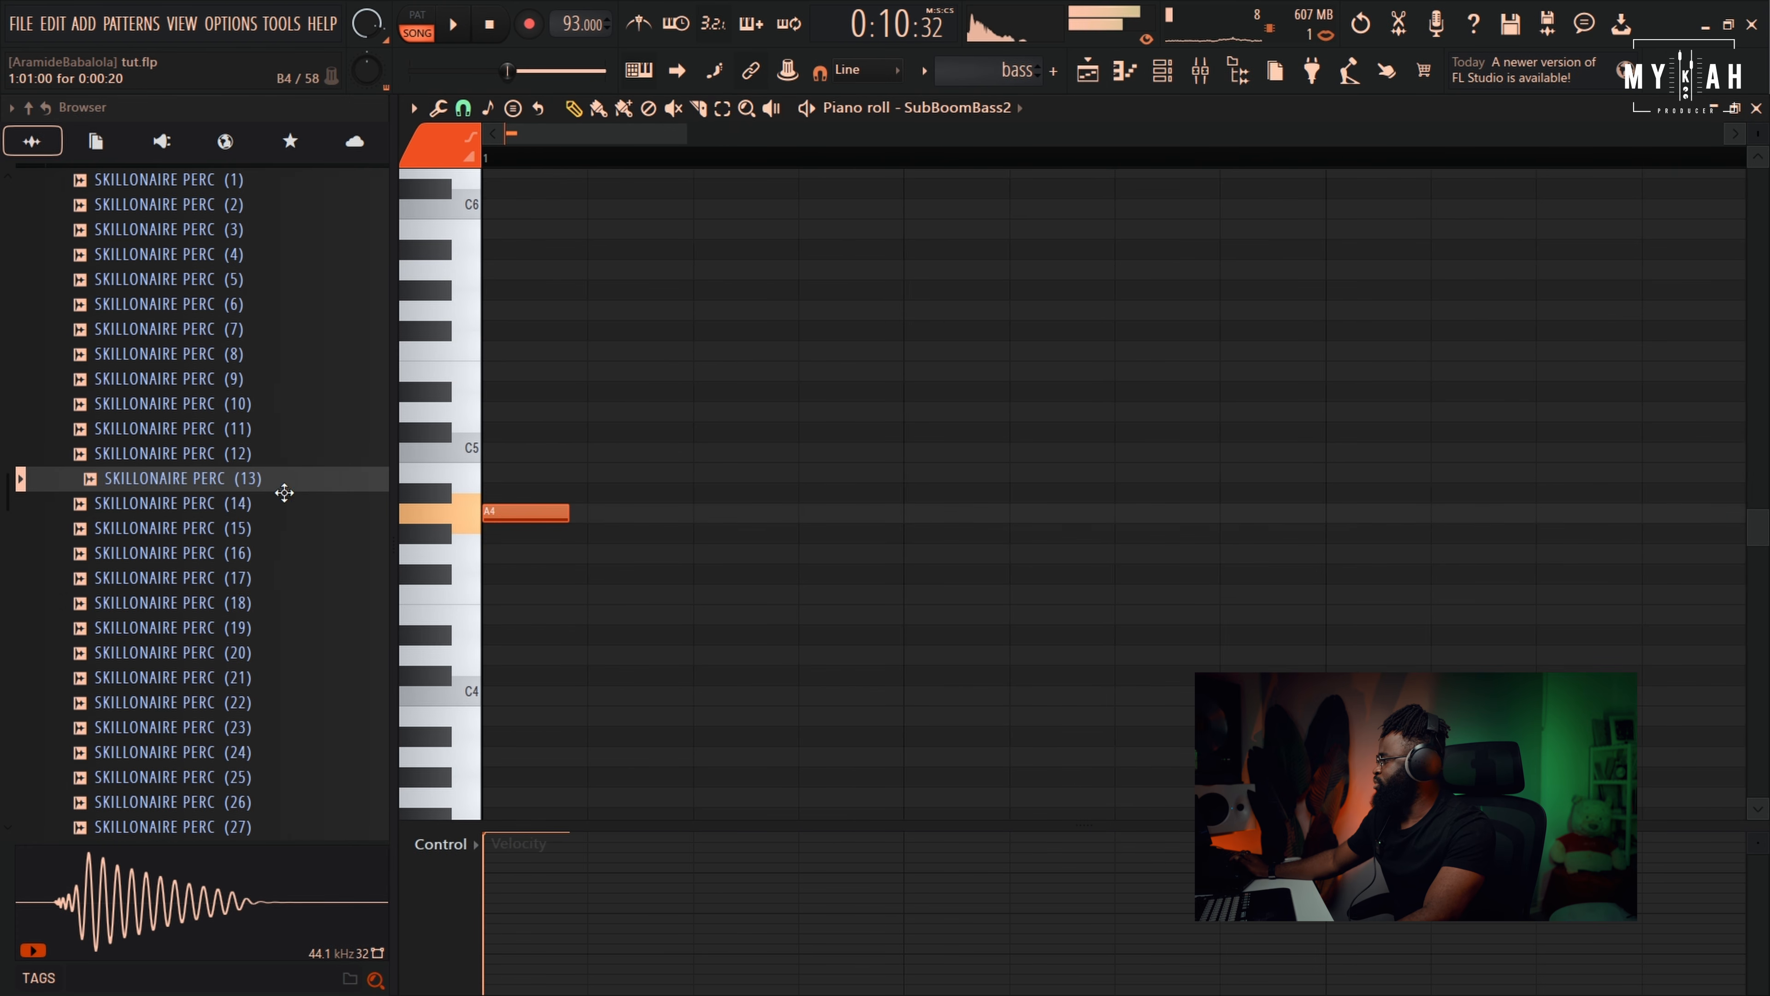
{"action": "key", "text": "space"}
{"action": "key", "text": "space"}
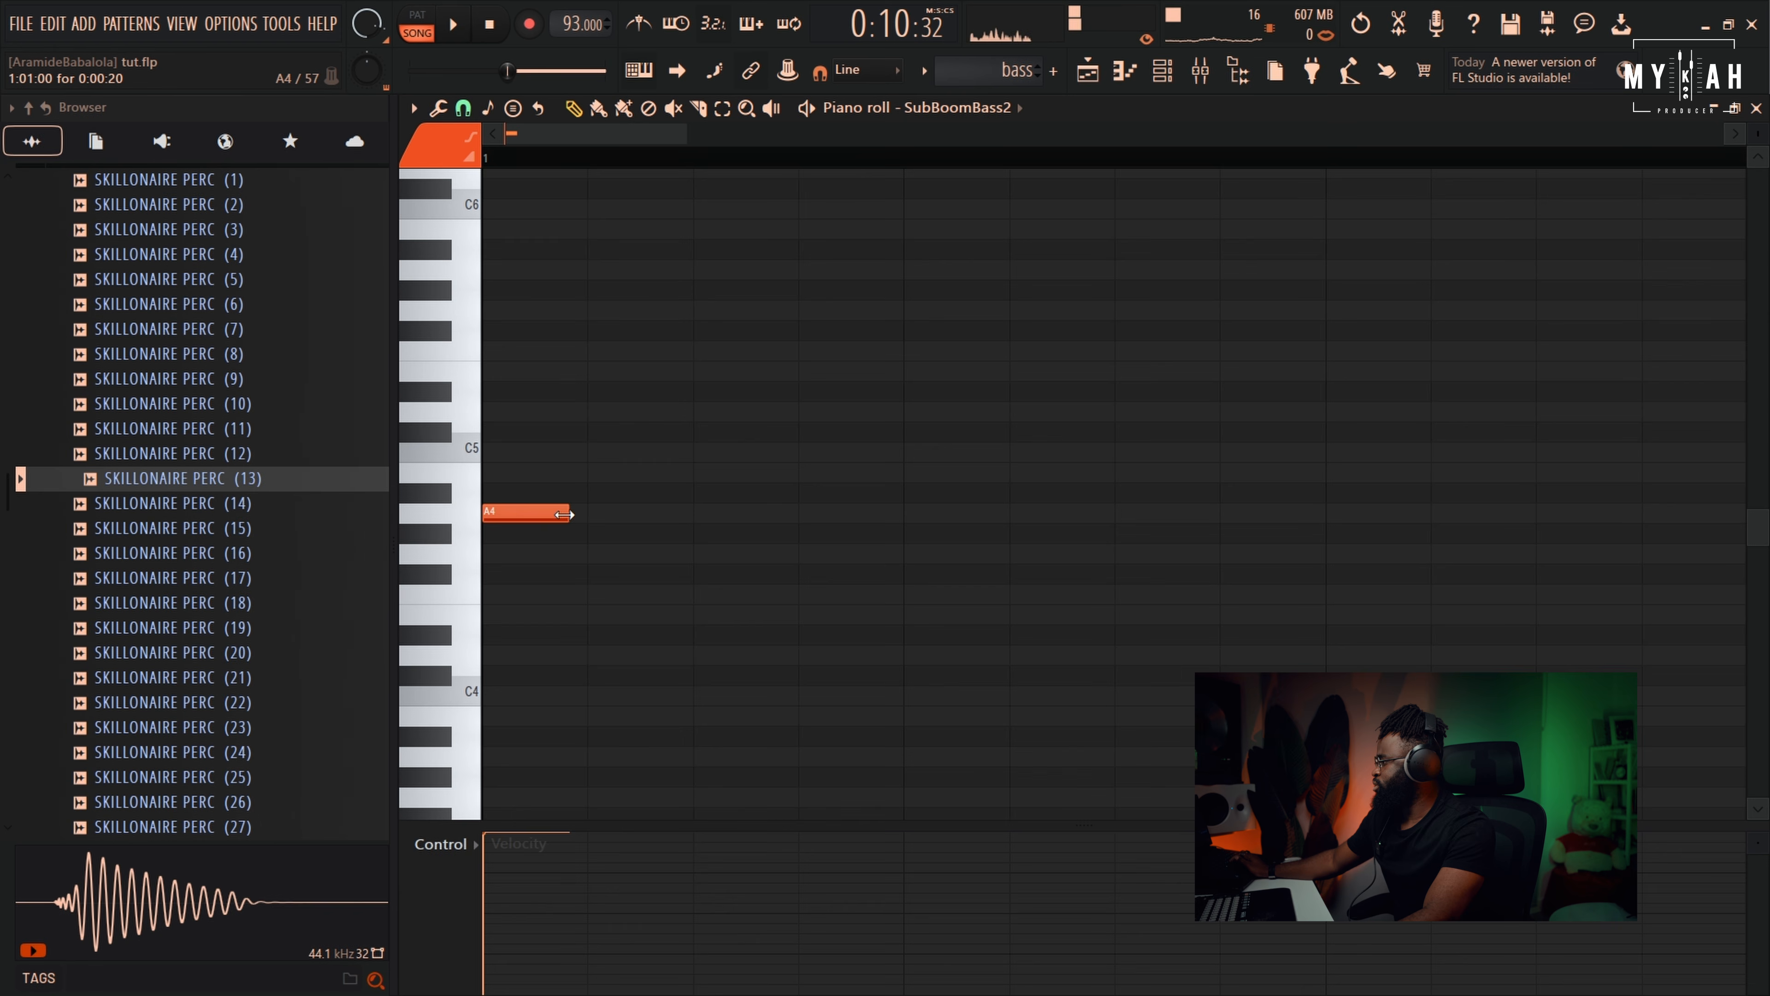
{"action": "left_click_drag", "start_coordinate": [563, 514], "coordinate": [675, 514]}
{"action": "key", "text": "space"}
{"action": "key", "text": "space"}
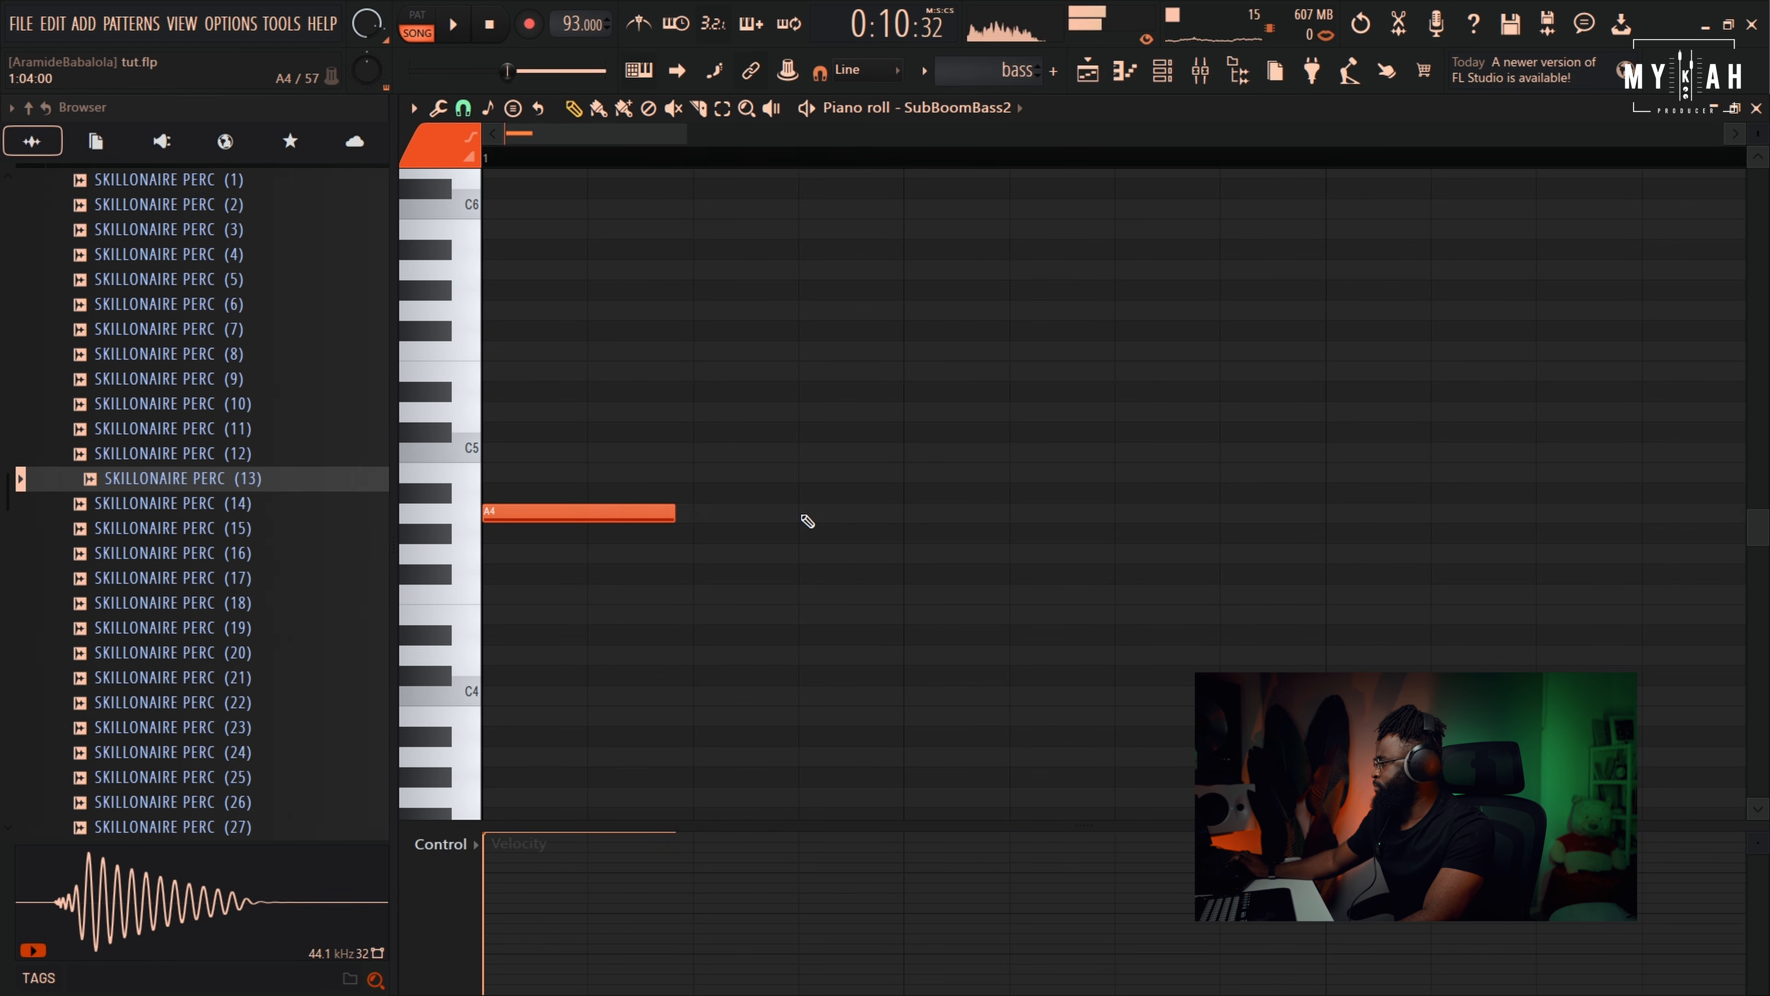
Add a second bass note of the same length on step 4 and raise it an octave to A5
{"action": "left_click", "coordinate": [802, 514]}
{"action": "key", "text": "space"}
{"action": "left_click_drag", "start_coordinate": [802, 514], "coordinate": [801, 269]}
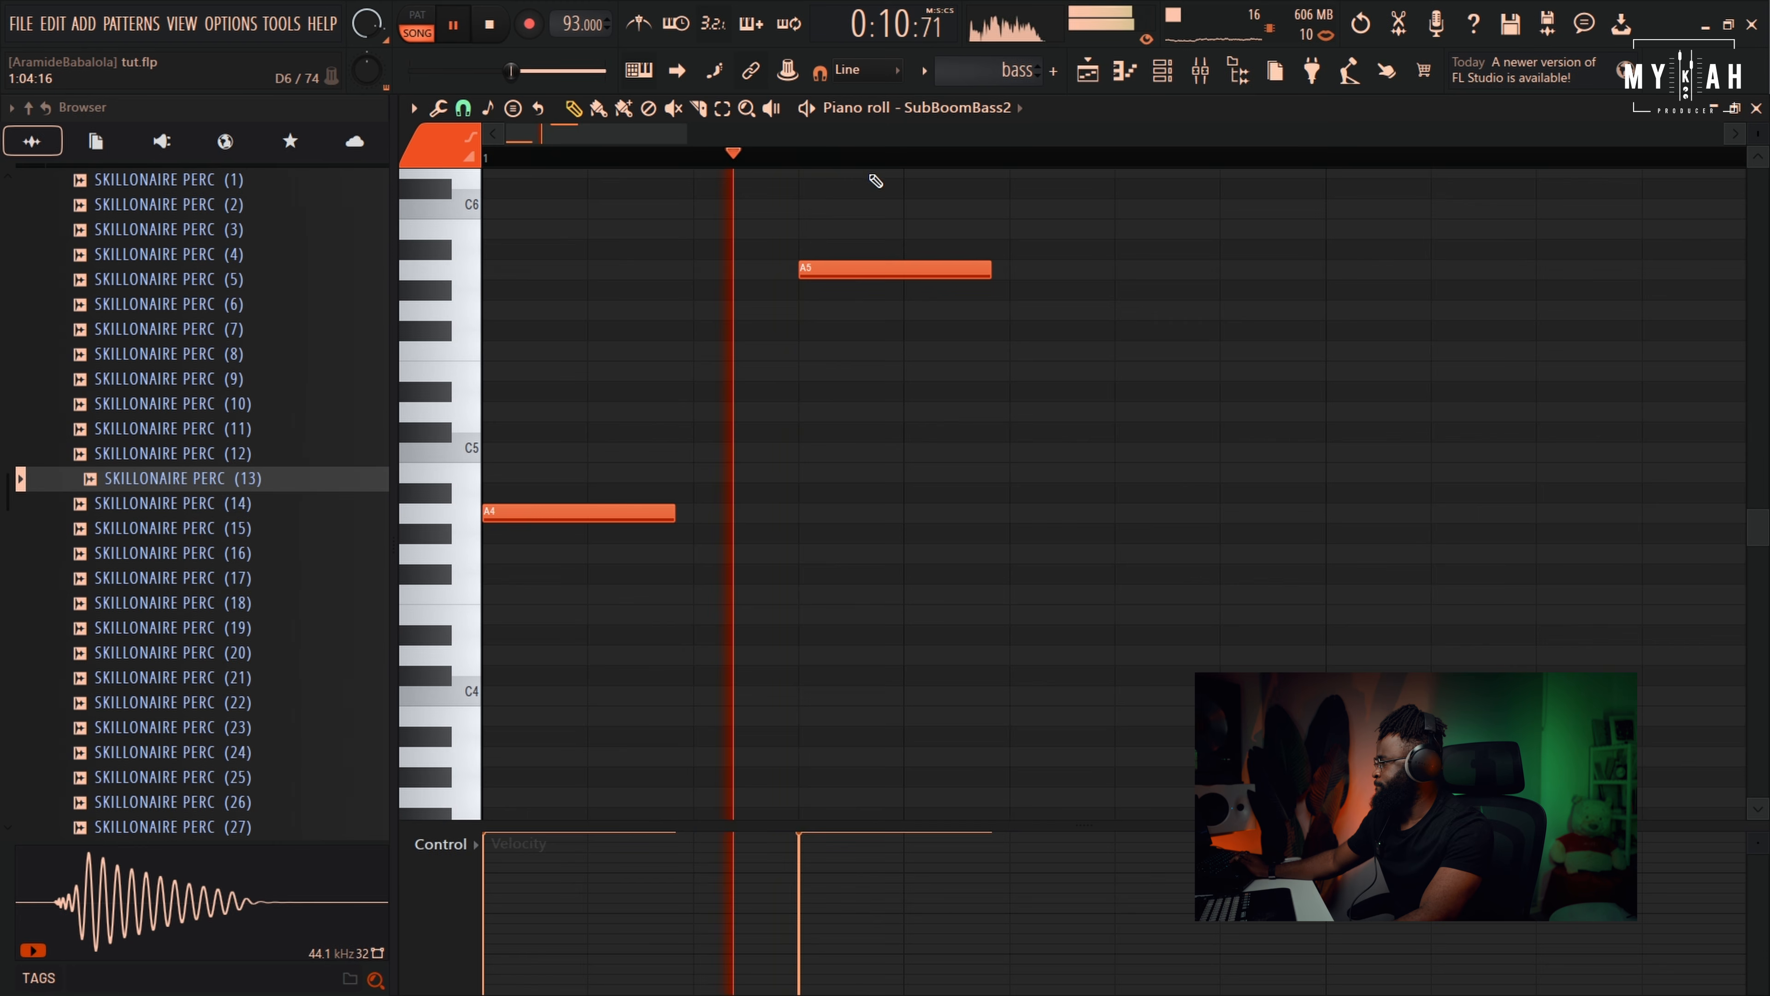
{"action": "scroll", "coordinate": [876, 168], "scroll_direction": "down", "scroll_amount": 4}
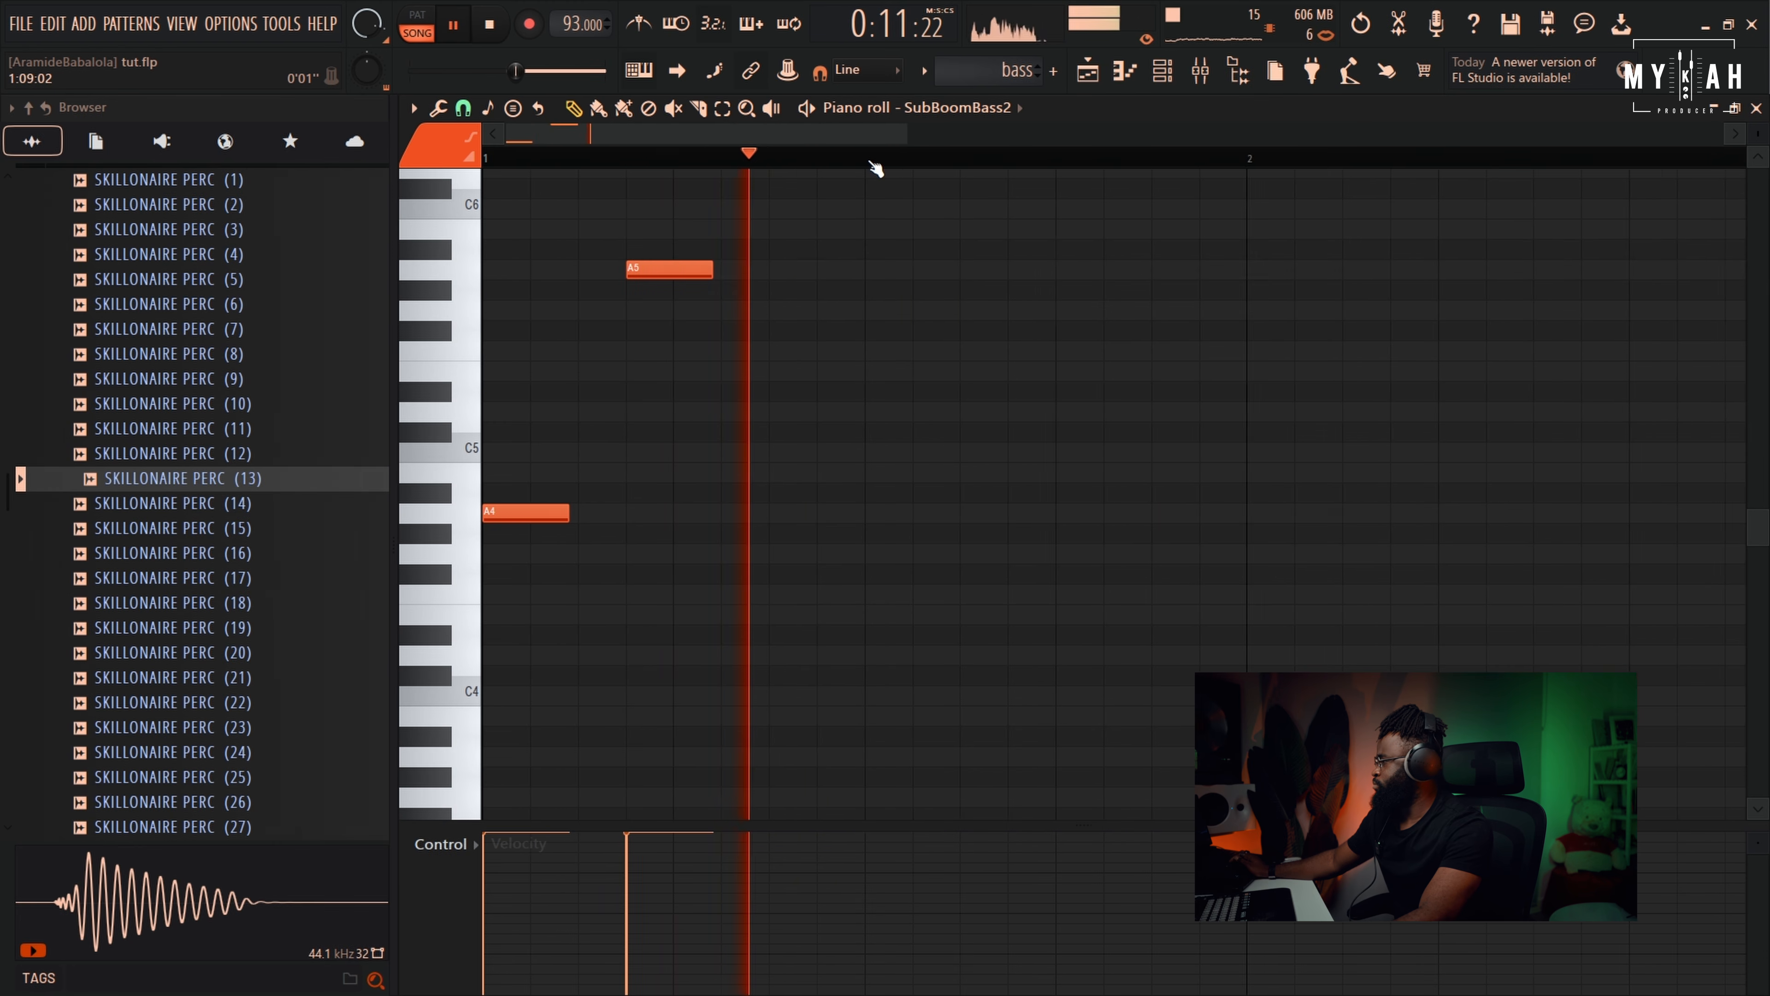
Complete the two-bar bassline by adding E5, E5, D5, E5 and E6 notes after the A5 note
{"action": "scroll", "coordinate": [876, 167], "scroll_direction": "down", "scroll_amount": 2}
{"action": "left_click_drag", "start_coordinate": [711, 510], "coordinate": [714, 437]}
{"action": "left_click_drag", "start_coordinate": [724, 368], "coordinate": [725, 370]}
{"action": "key", "text": "space"}
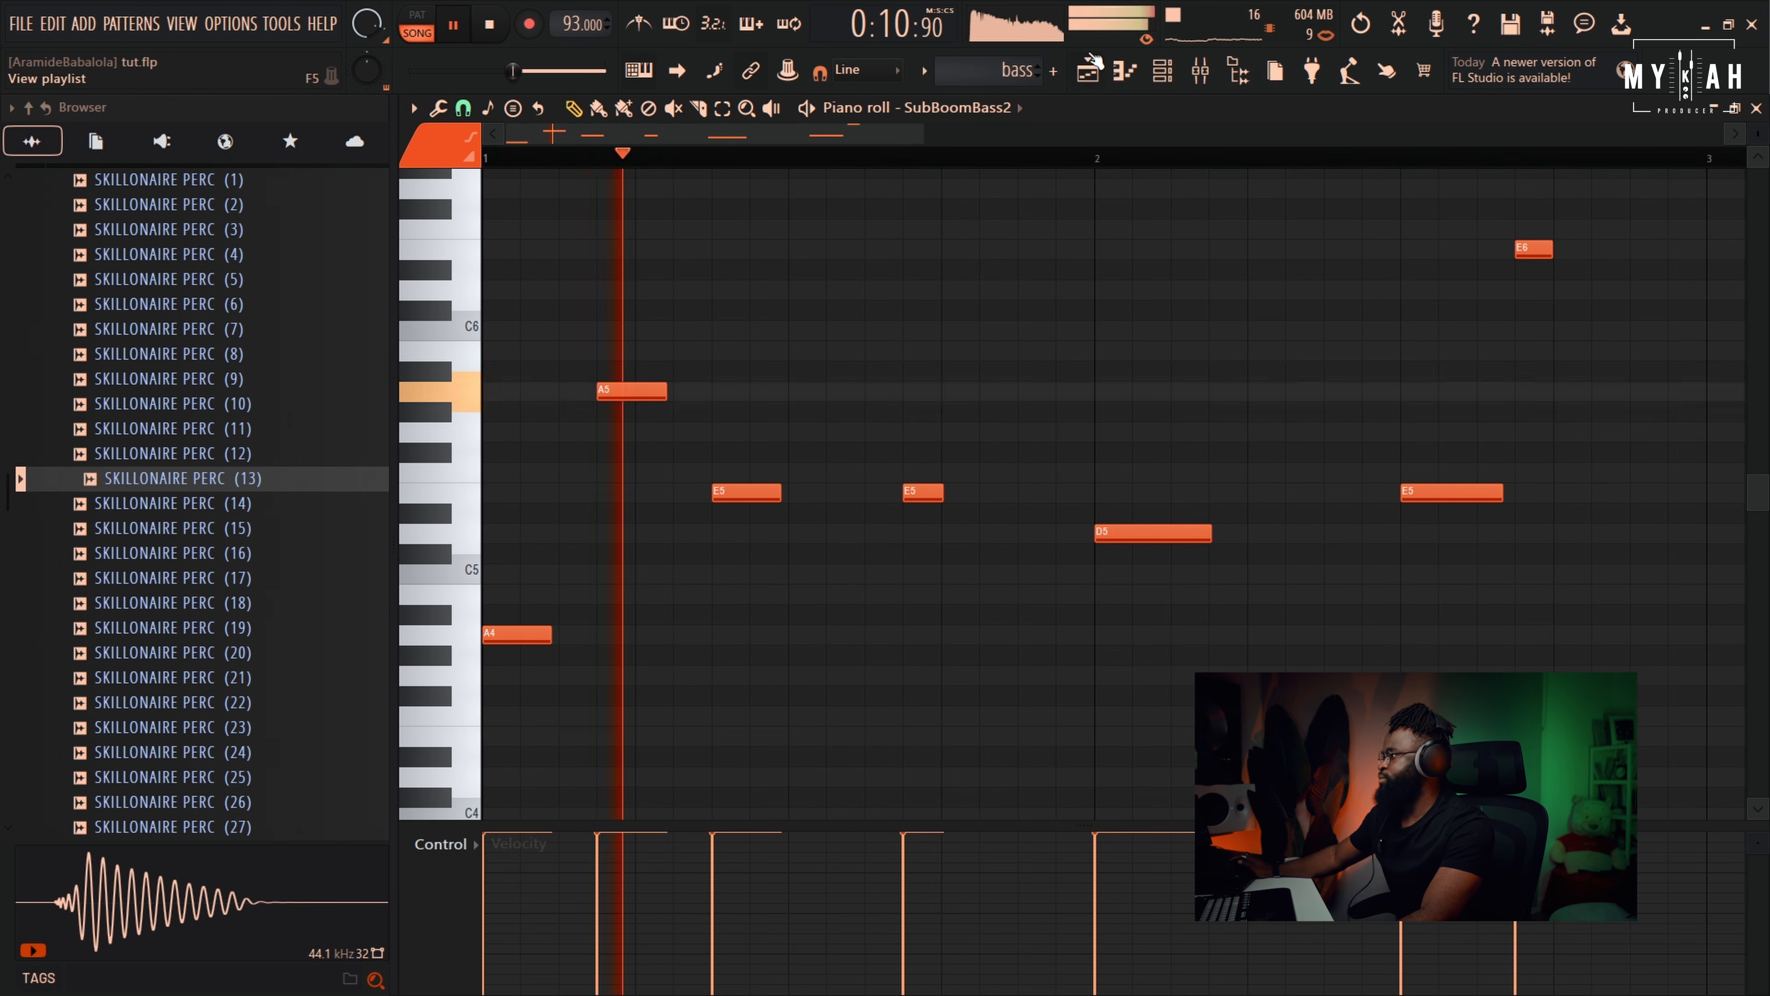
Repeat the bass pattern at bar 7 of Track 9 in the playlist
{"action": "left_click", "coordinate": [1088, 71]}
{"action": "left_click", "coordinate": [1099, 583]}
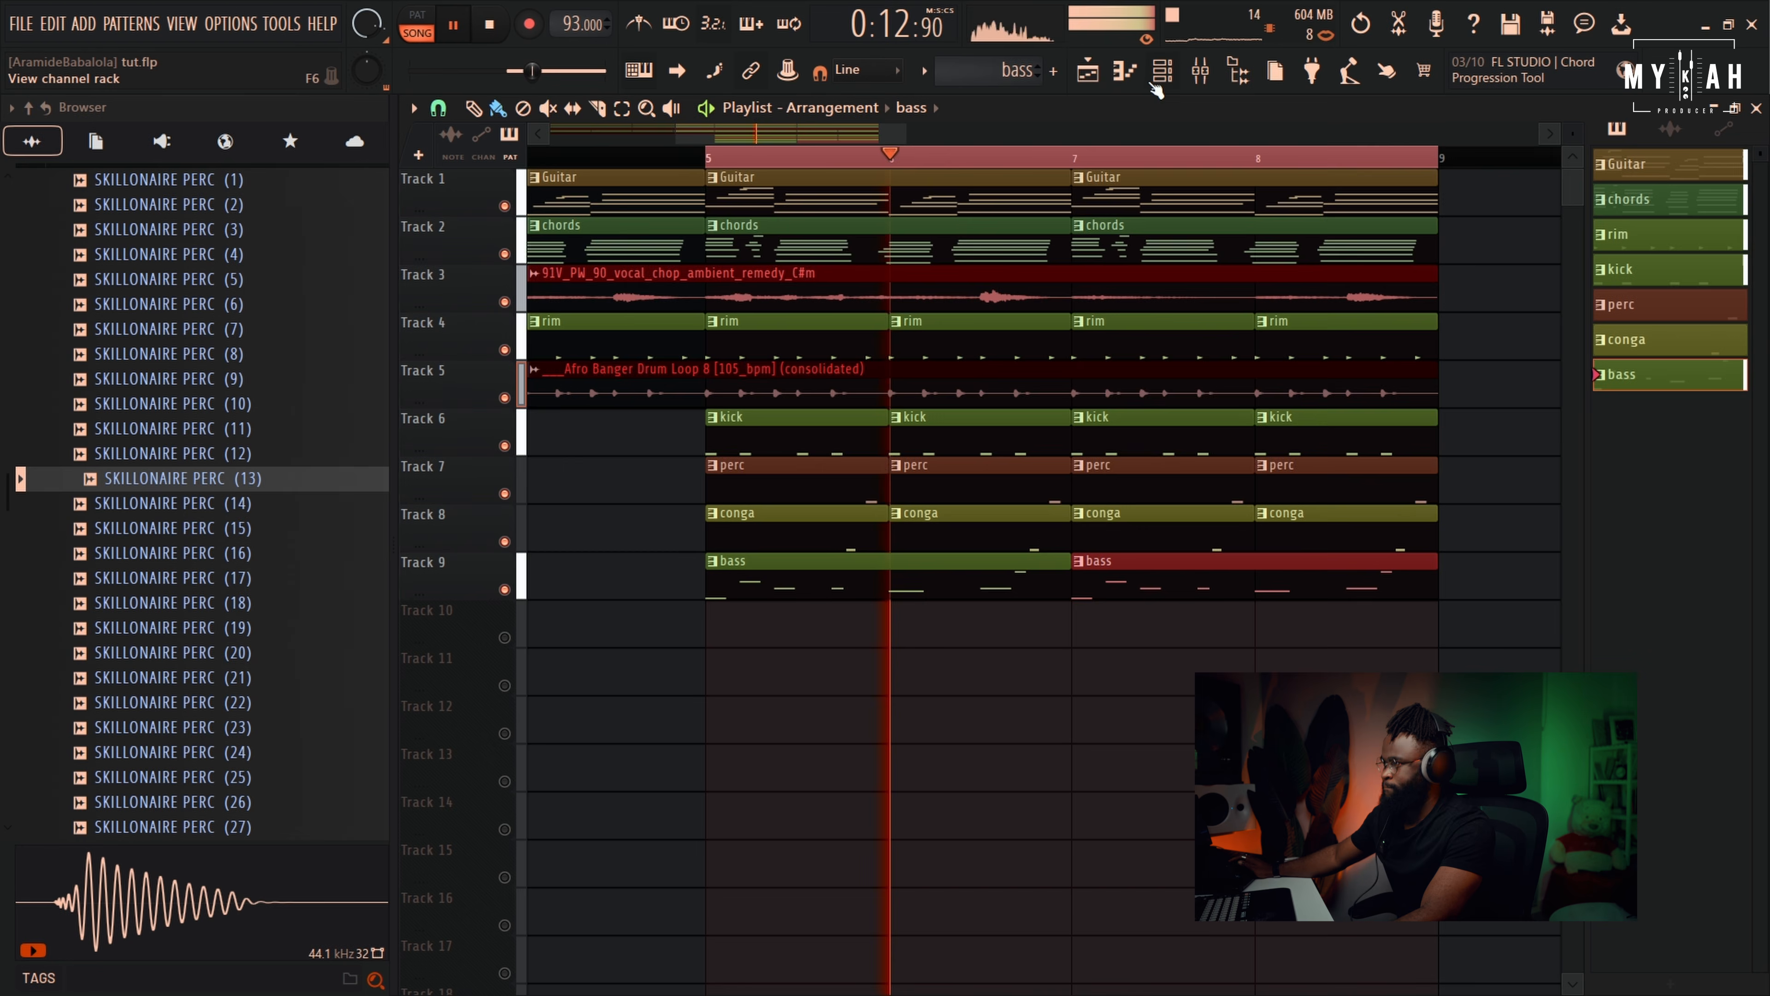
{"action": "left_click", "coordinate": [1162, 71]}
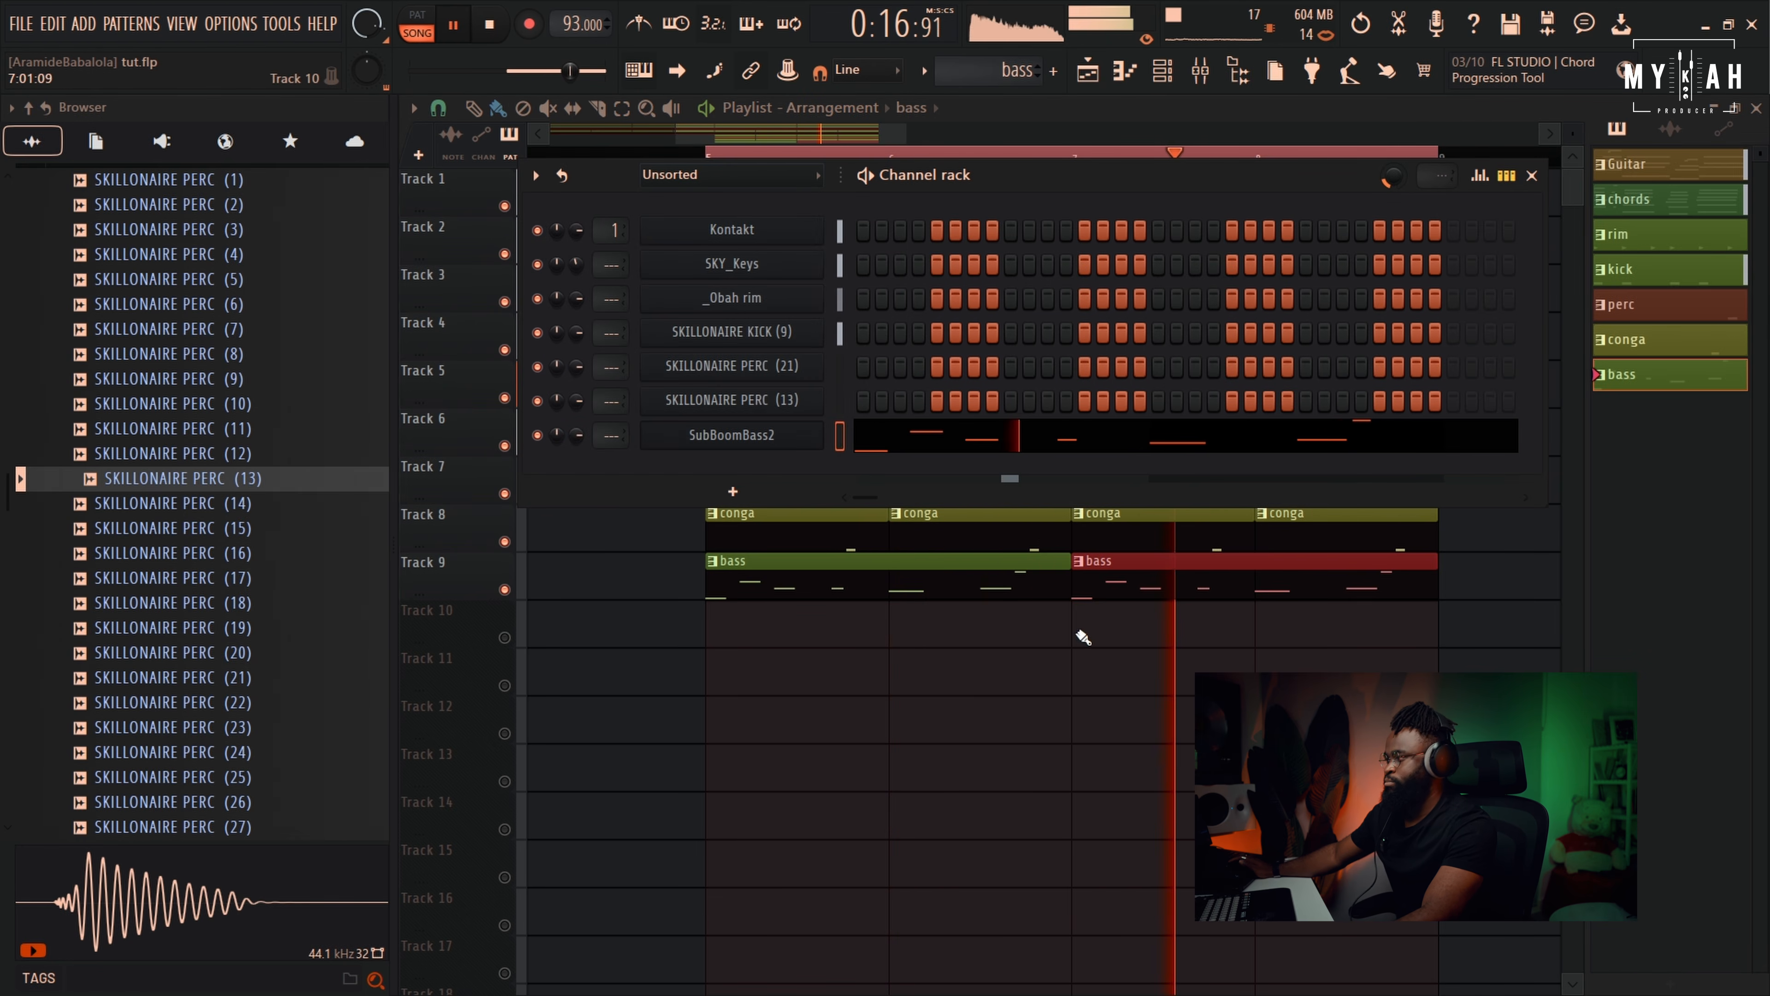
{"action": "left_click", "coordinate": [1162, 71]}
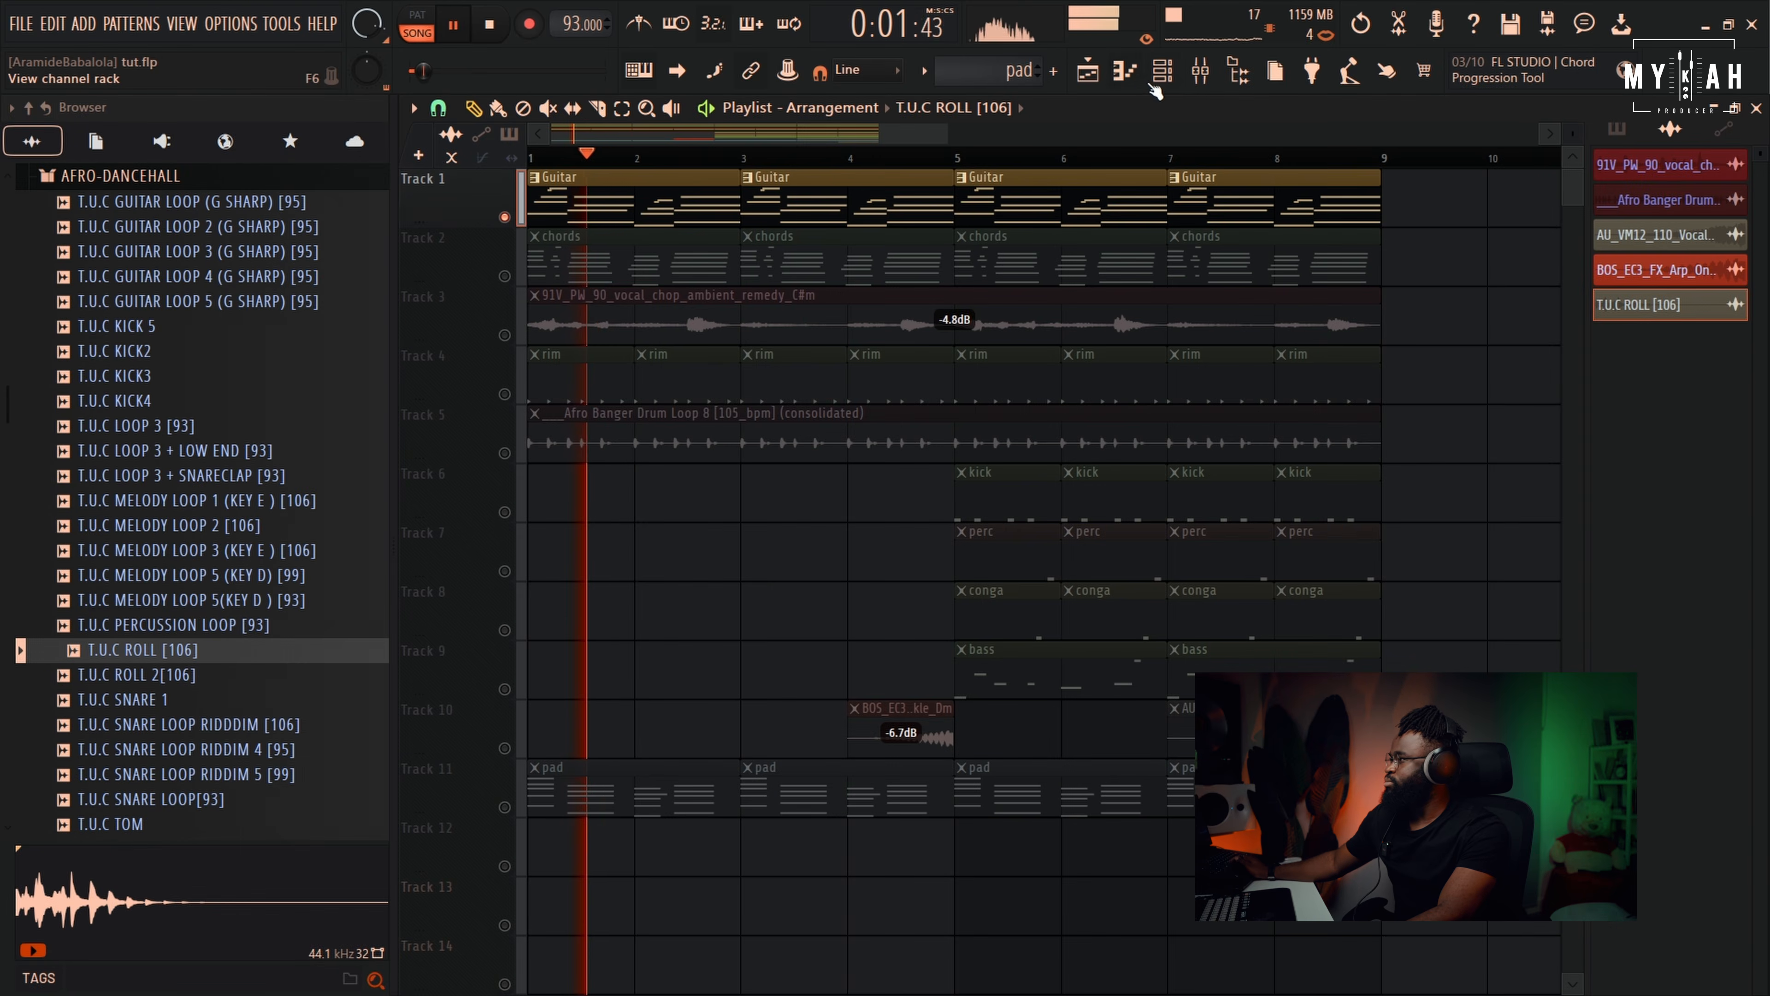
{"action": "left_click", "coordinate": [1159, 80]}
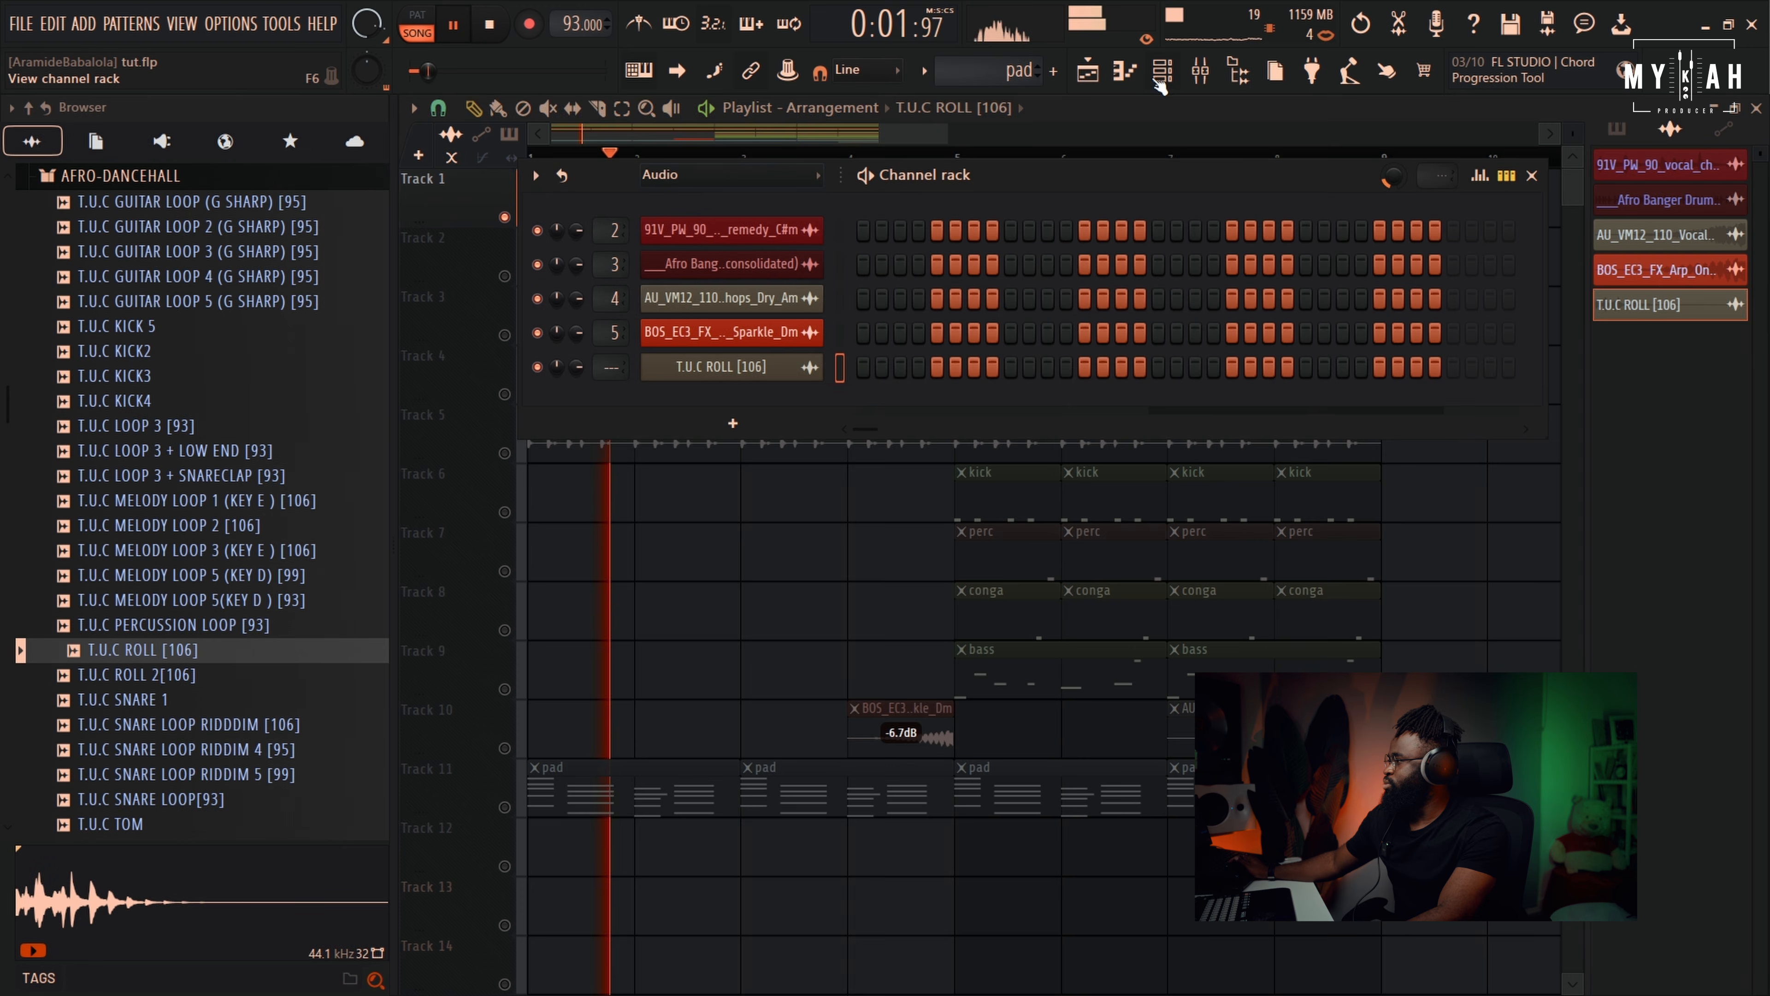
{"action": "left_click", "coordinate": [1129, 81]}
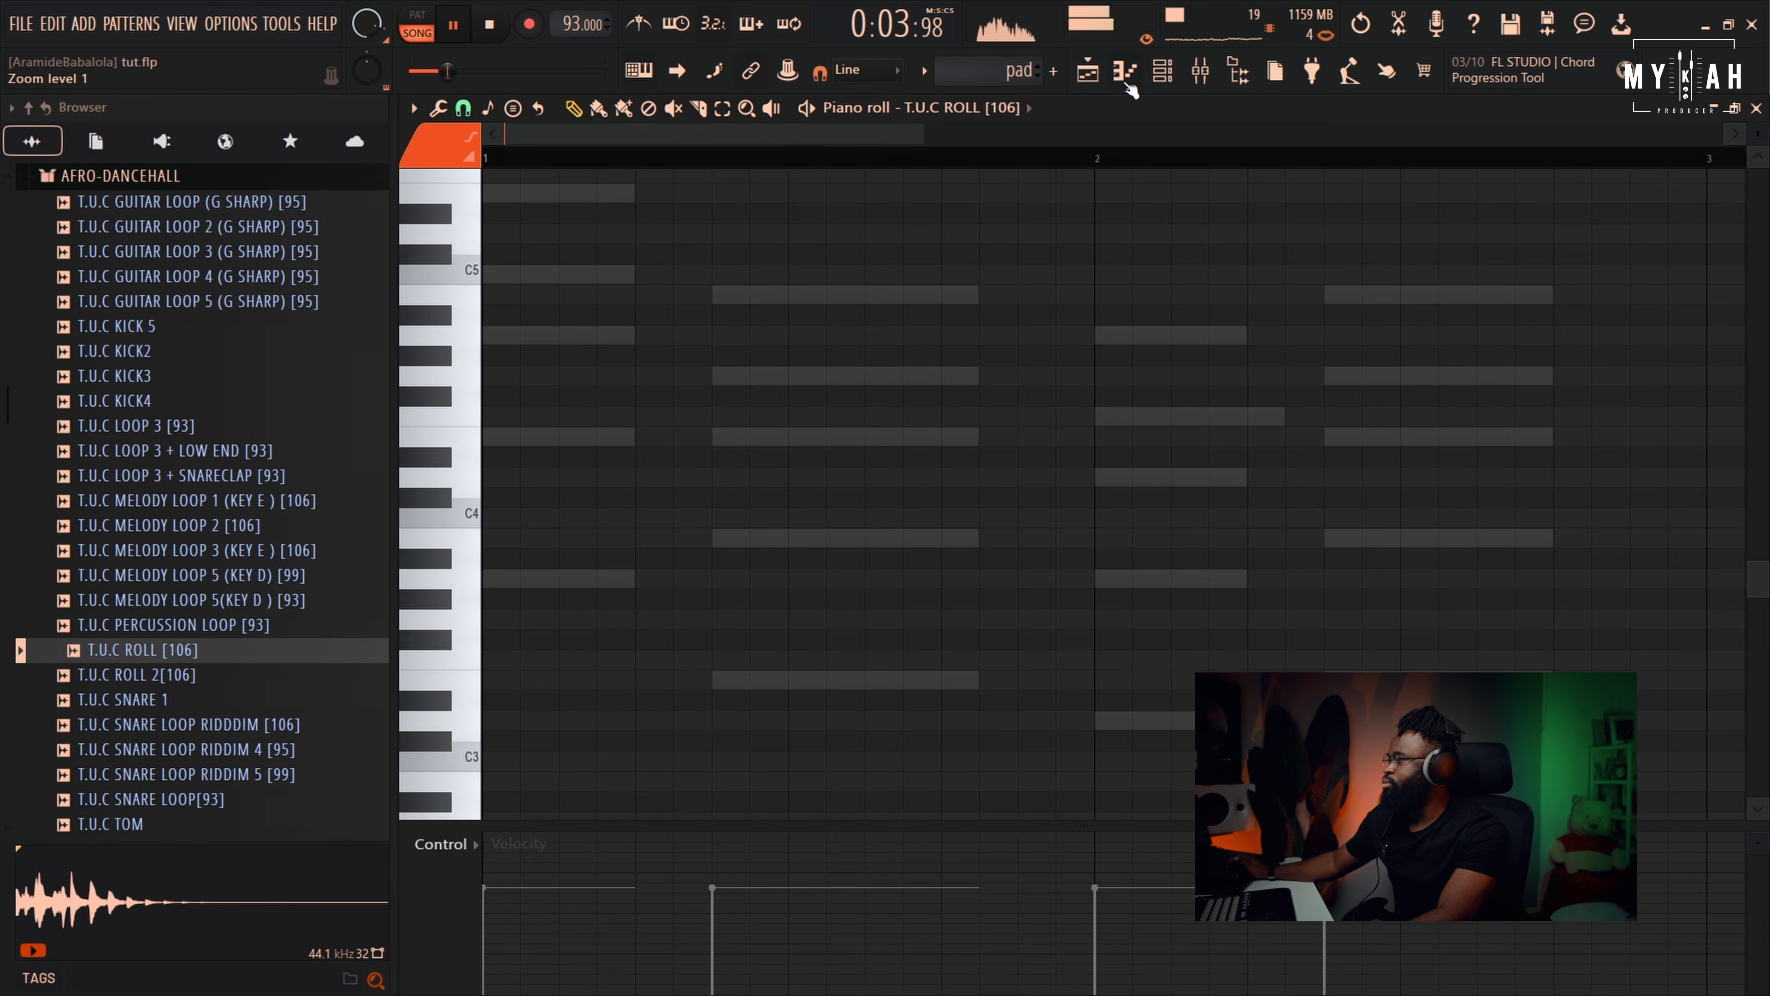
{"action": "left_click", "coordinate": [1089, 75]}
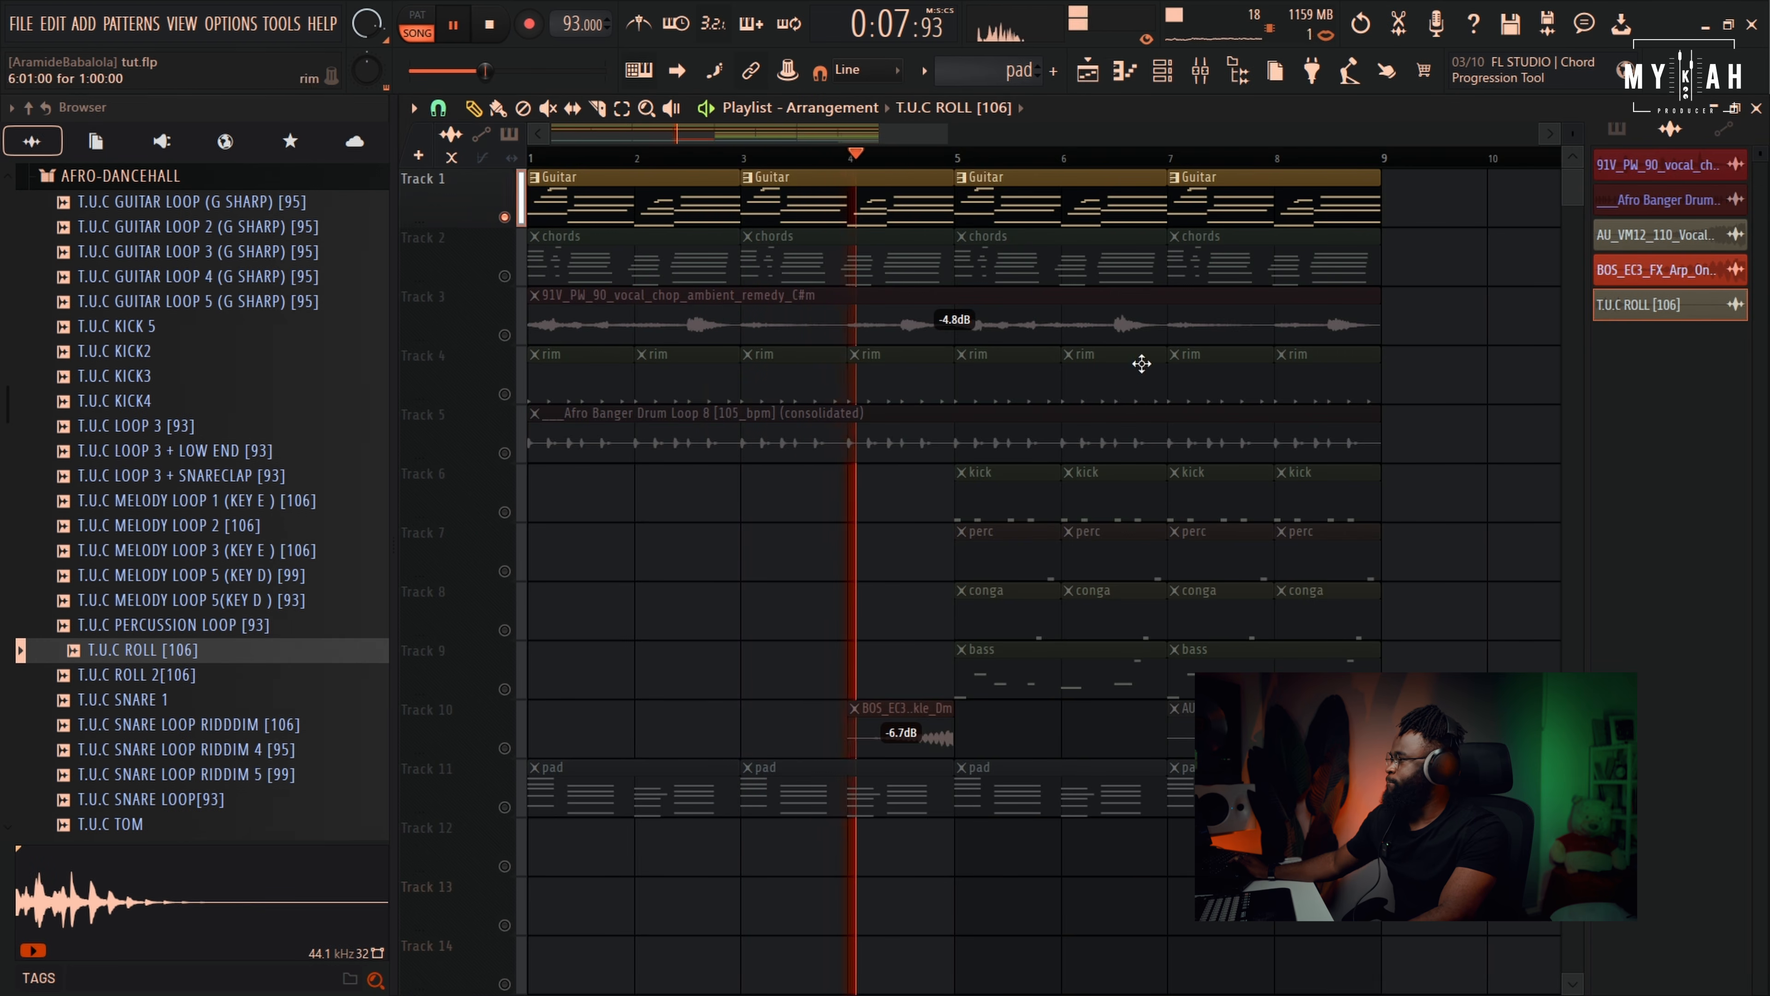
{"action": "scroll", "coordinate": [1379, 173], "scroll_direction": "down", "scroll_amount": 4}
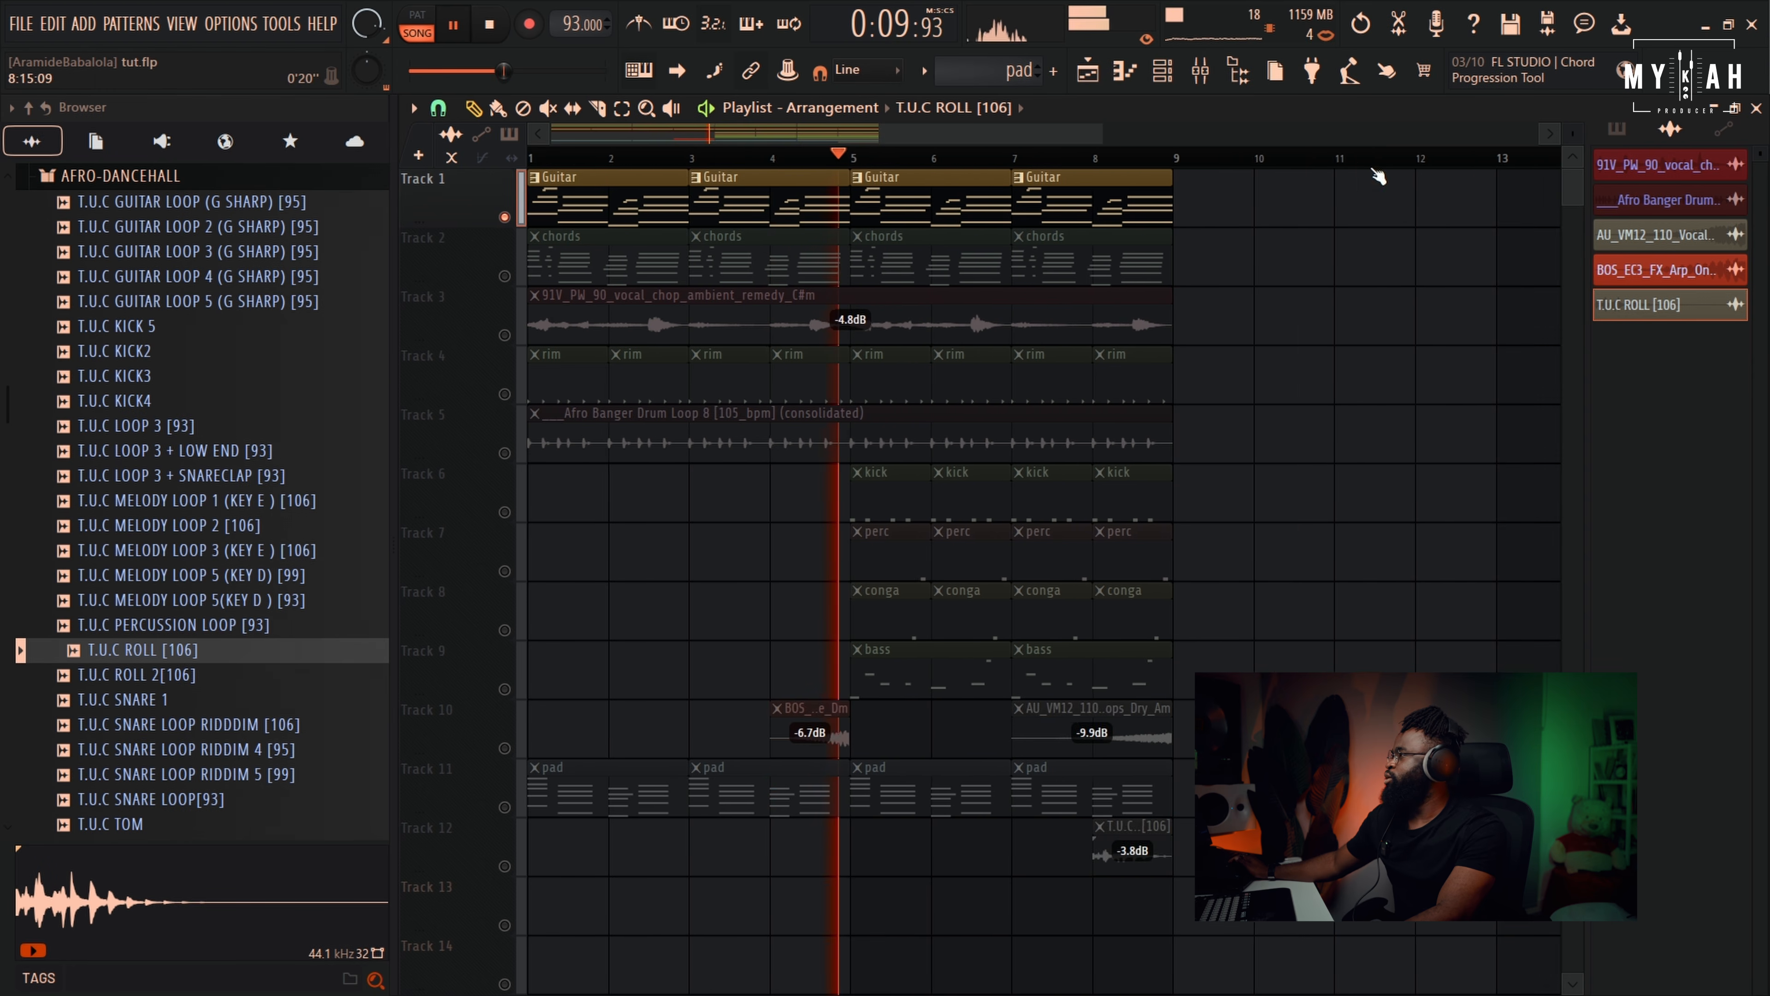
Unsolo the guitar on Track 1 so all tracks are enabled, and play the full arrangement from bar 5
{"action": "key", "text": "space"}
{"action": "left_click", "coordinate": [505, 217], "text": "ctrl"}
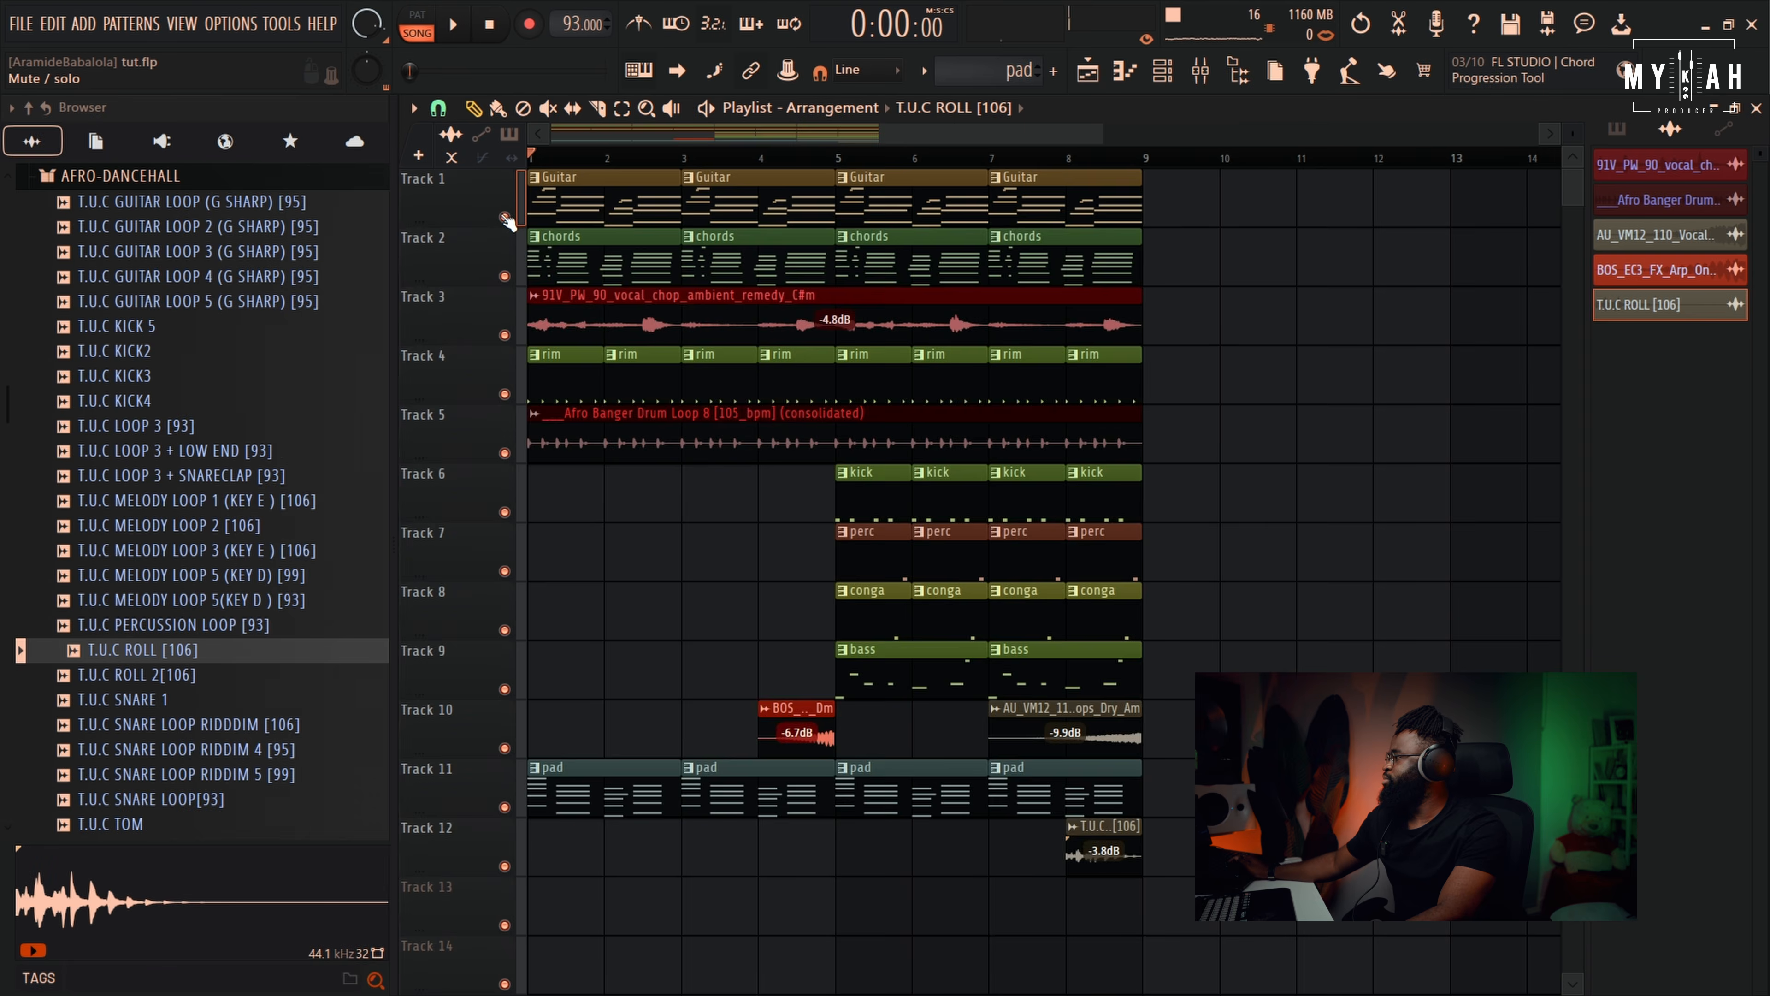
{"action": "key", "text": "space"}
{"action": "left_click", "coordinate": [838, 161]}
{"action": "key", "text": "space"}
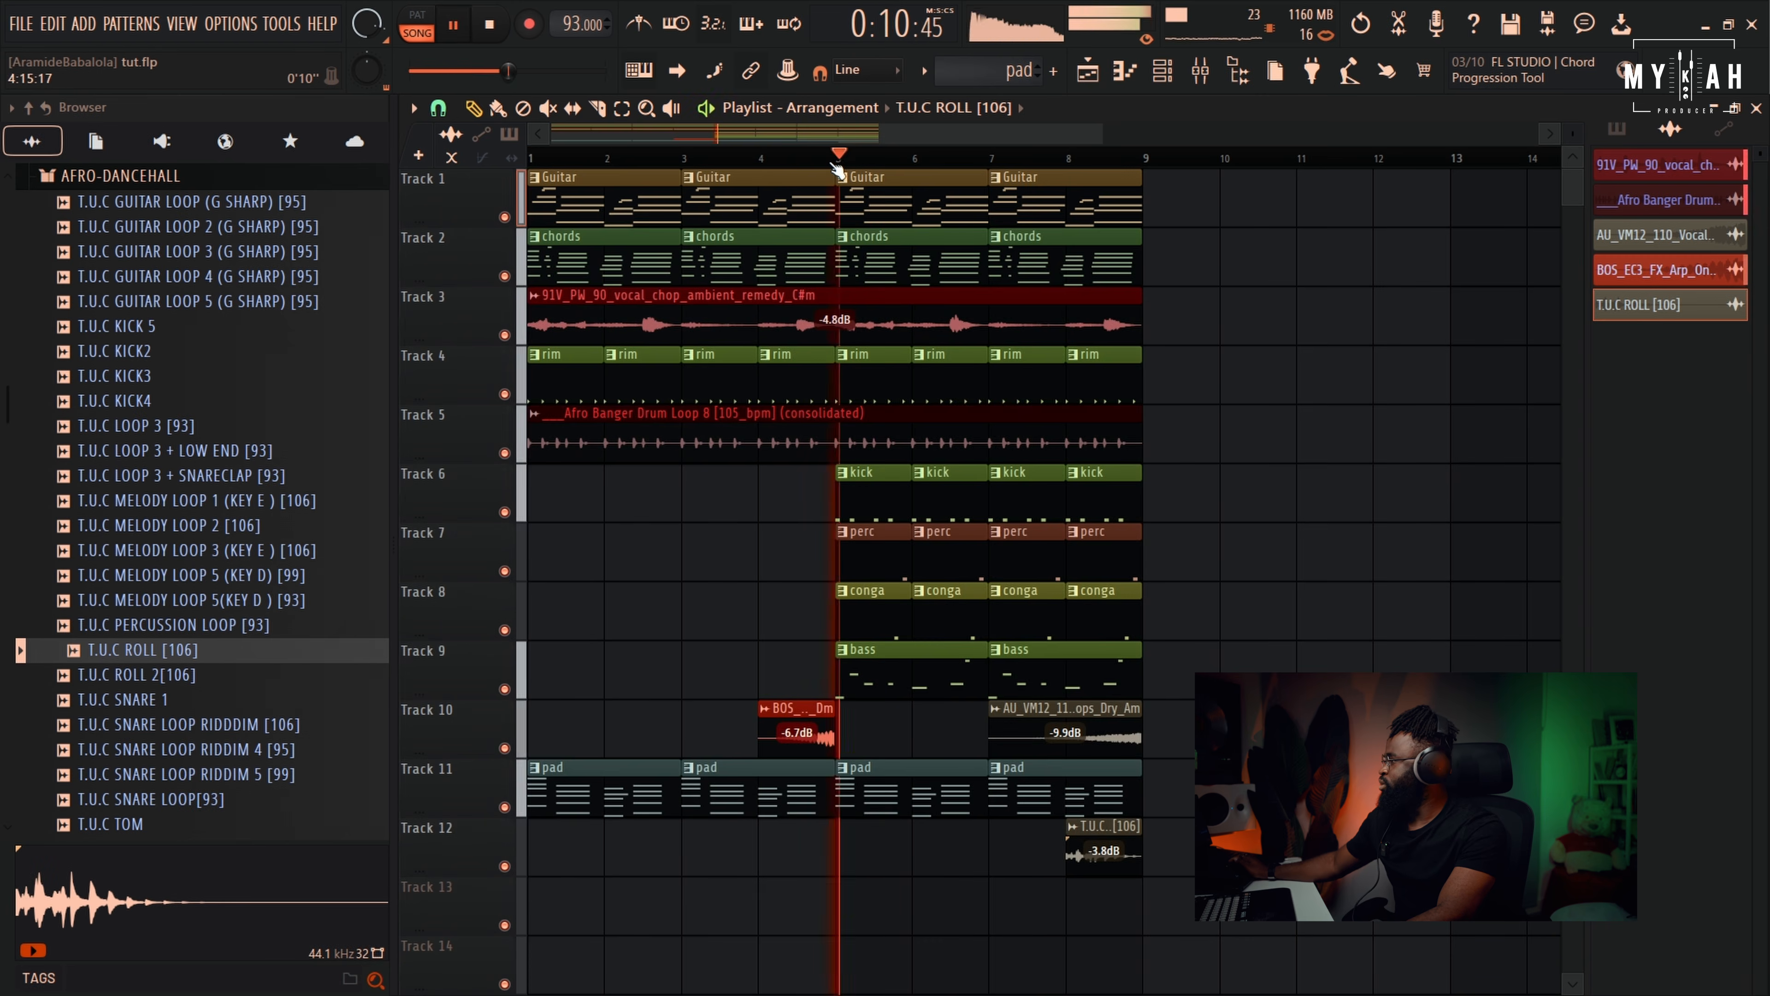
{"action": "left_click", "coordinate": [622, 109]}
{"action": "left_click_drag", "start_coordinate": [865, 208], "coordinate": [1119, 642]}
{"action": "left_click", "coordinate": [1270, 441]}
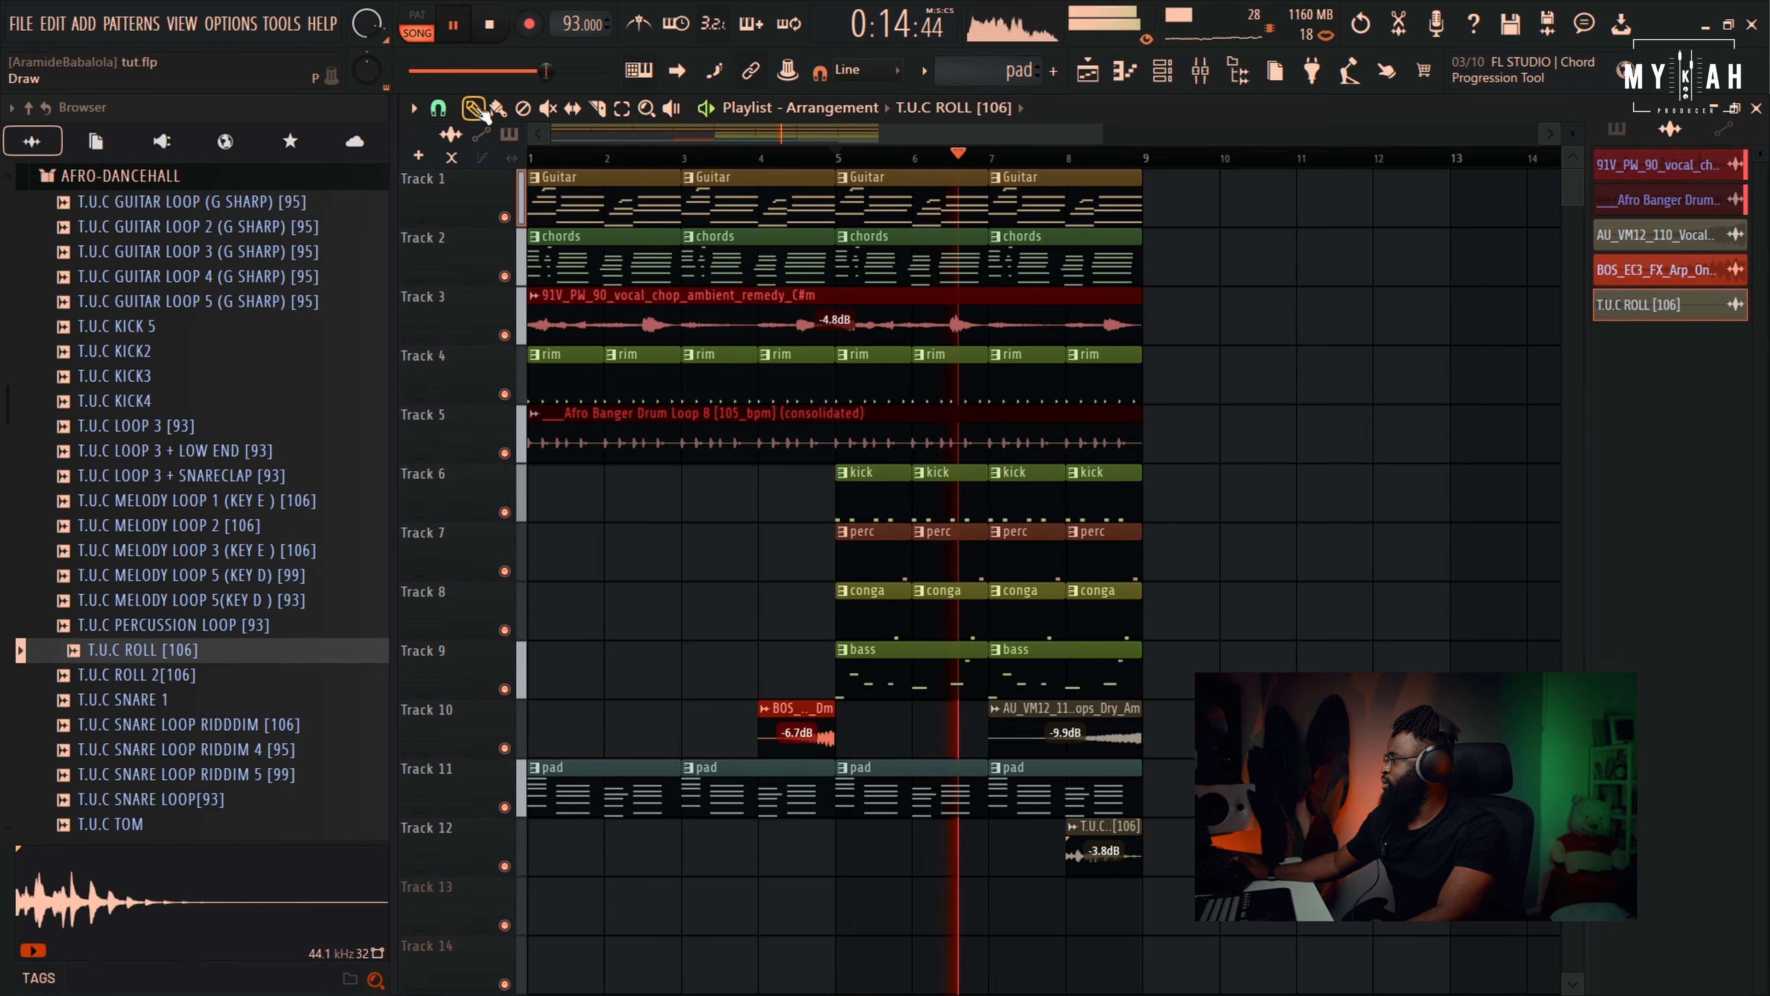
Repeat the Guitar pattern along Track 1 from bar 9 through the end of bar 24
{"action": "scroll", "coordinate": [827, 189], "scroll_direction": "down", "scroll_amount": 2}
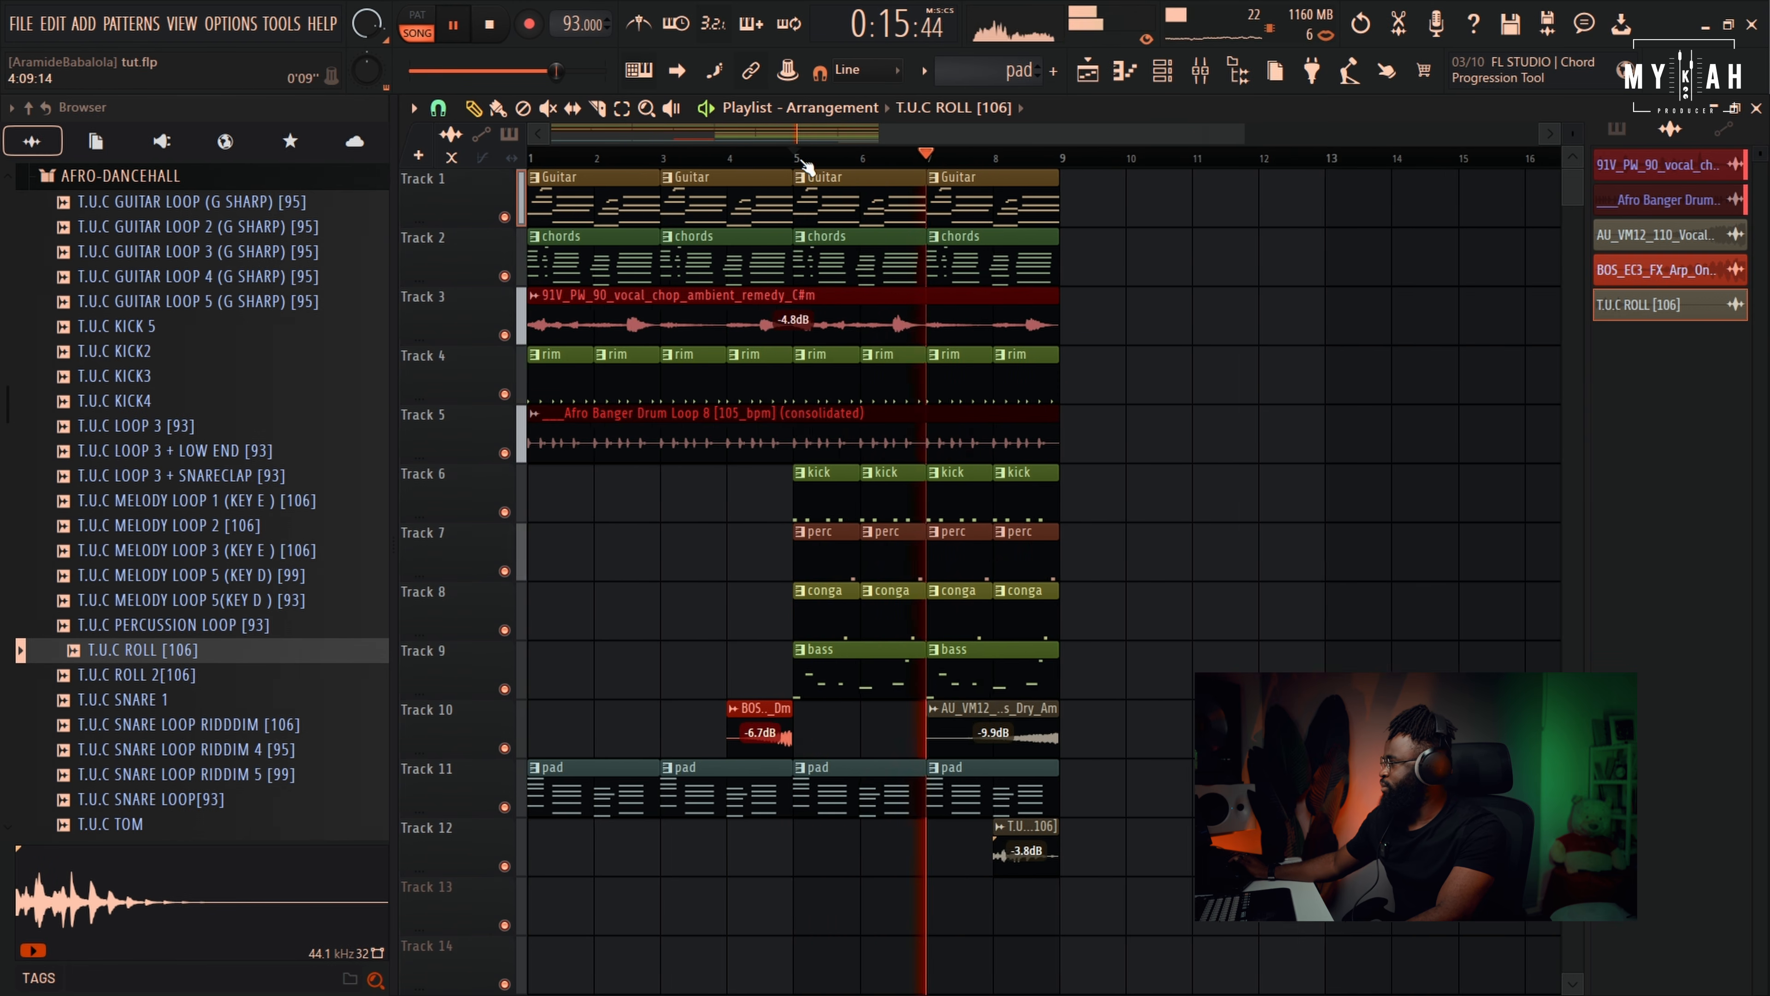
{"action": "left_click", "coordinate": [937, 196]}
{"action": "left_click", "coordinate": [1045, 213]}
{"action": "left_click", "coordinate": [1164, 220]}
{"action": "scroll", "coordinate": [1159, 182], "scroll_direction": "down", "scroll_amount": 3}
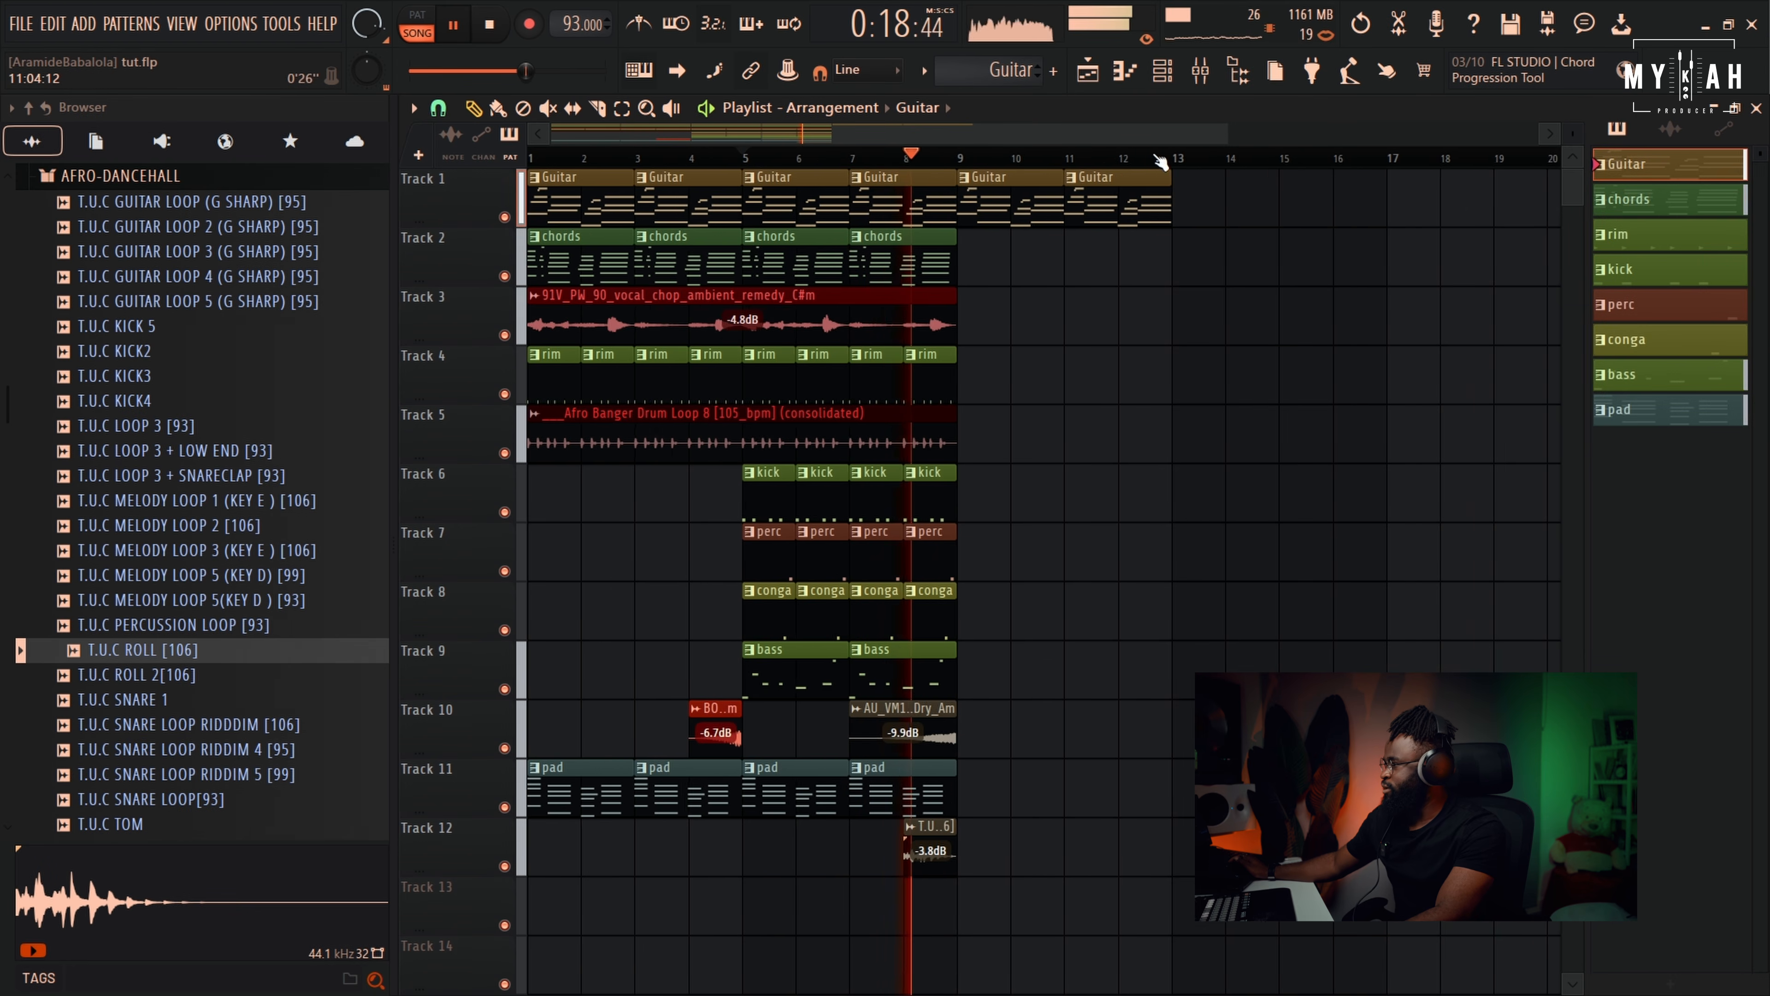
{"action": "left_click", "coordinate": [990, 203]}
{"action": "key", "text": "space"}
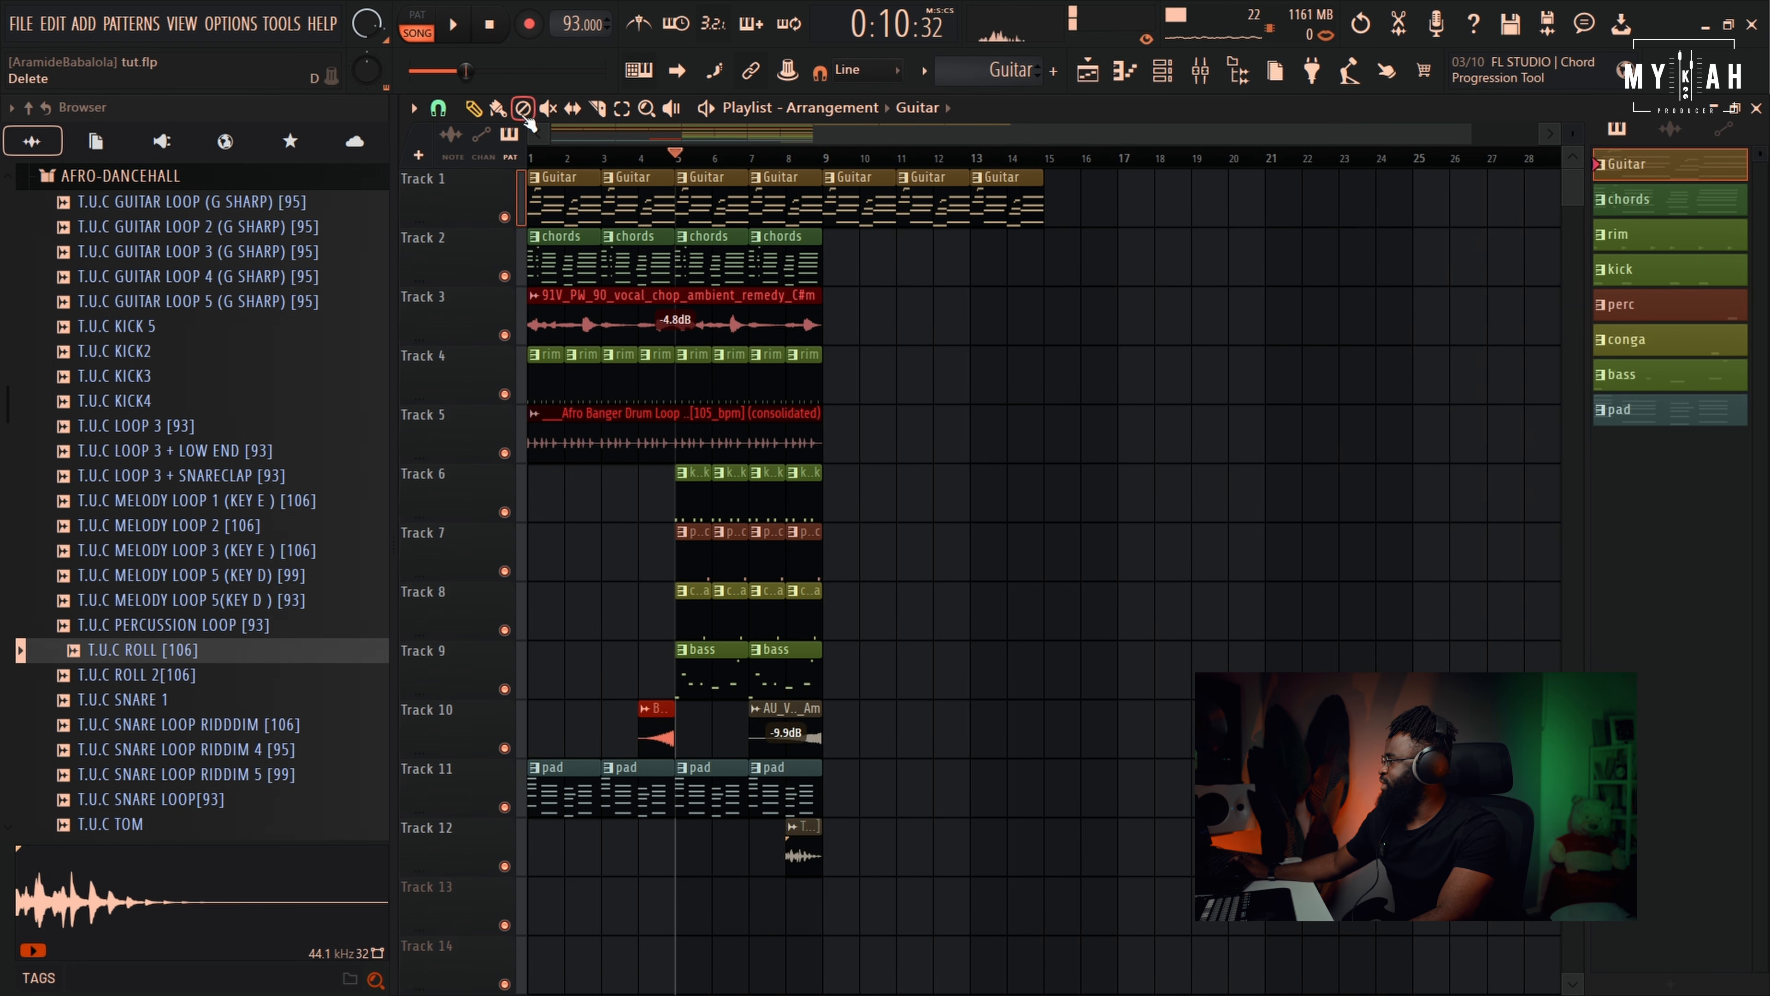
{"action": "left_click_drag", "start_coordinate": [1063, 227], "coordinate": [1209, 222]}
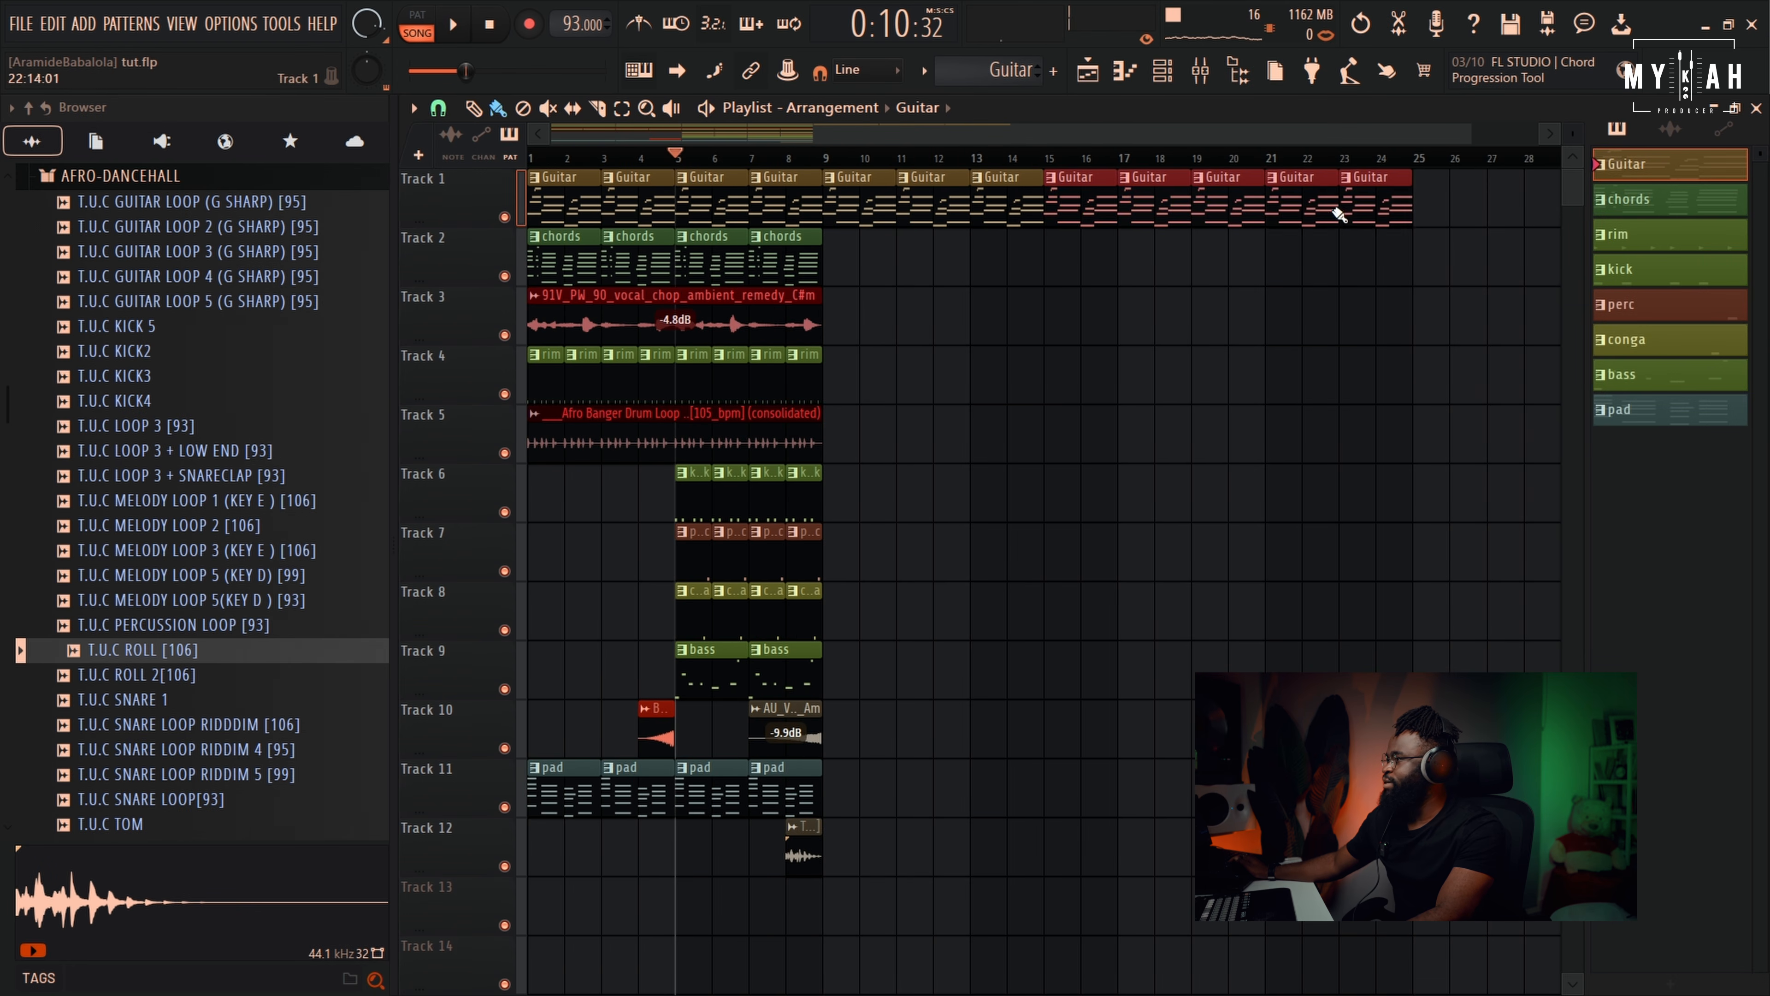
Repeat the chords pattern on Track 2 from bar 17 through bar 24 and copy the vocal chop clip to bar 17 of Track 3
{"action": "left_click", "coordinate": [789, 255]}
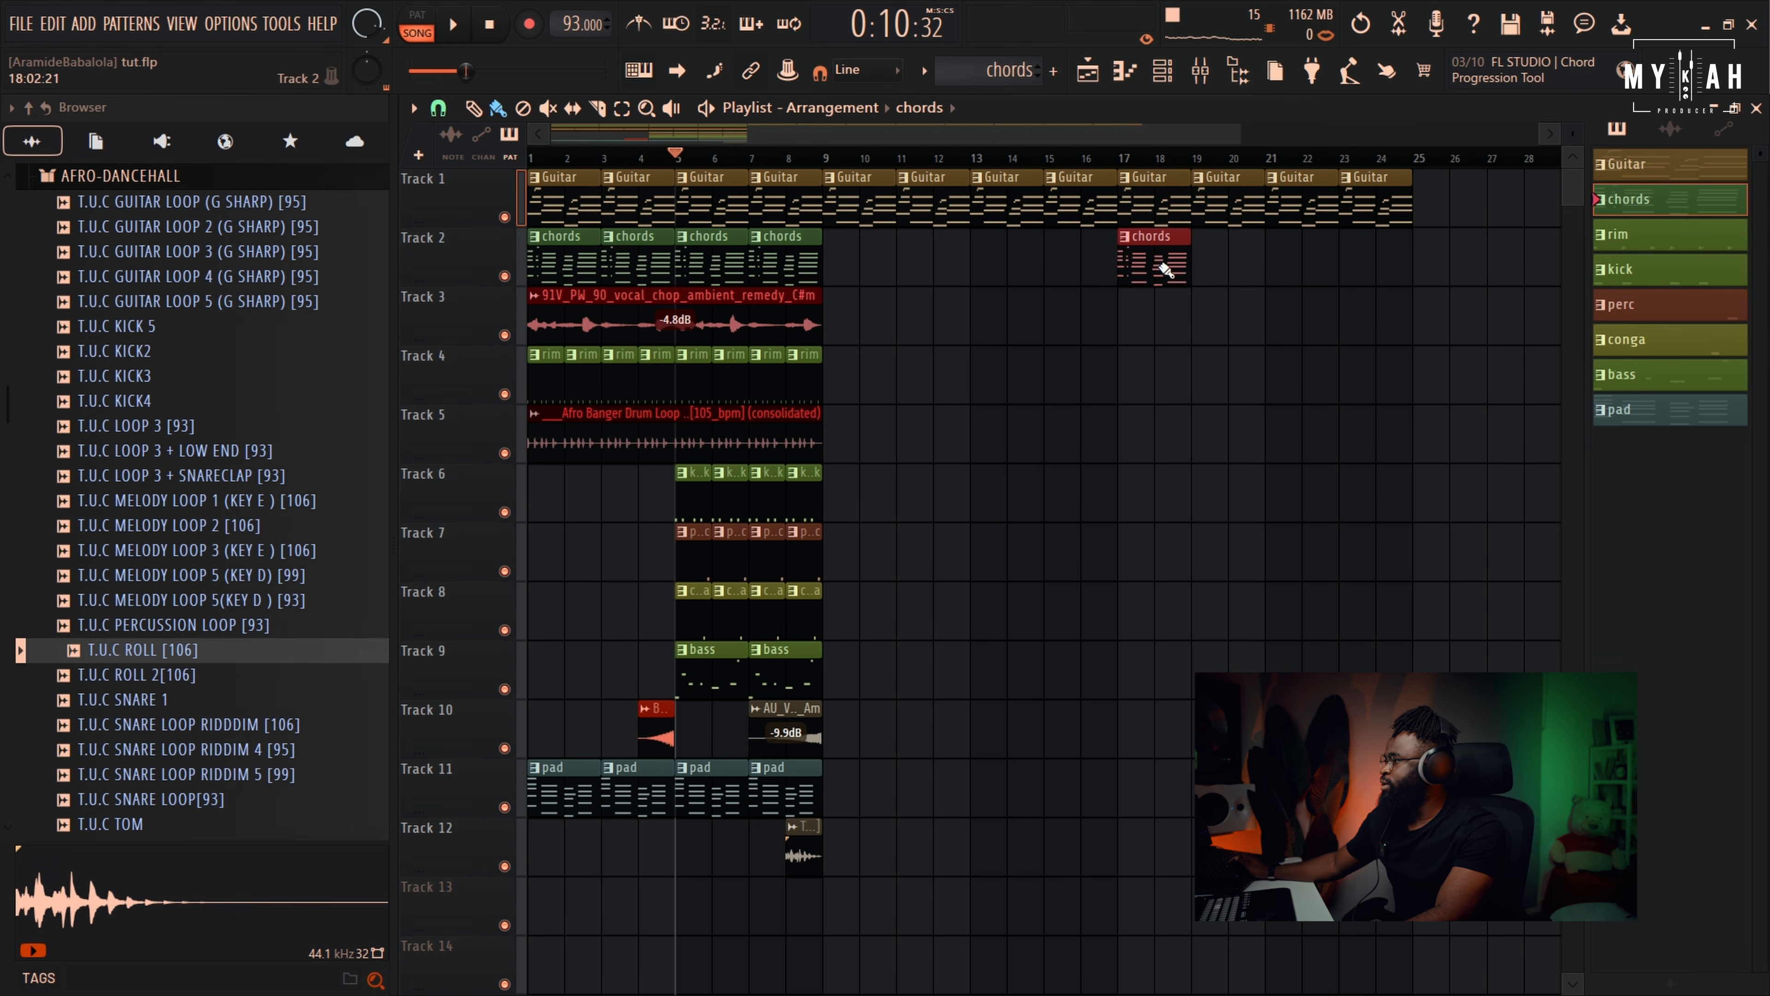
{"action": "left_click_drag", "start_coordinate": [1122, 266], "coordinate": [1359, 265]}
{"action": "left_click", "coordinate": [732, 335]}
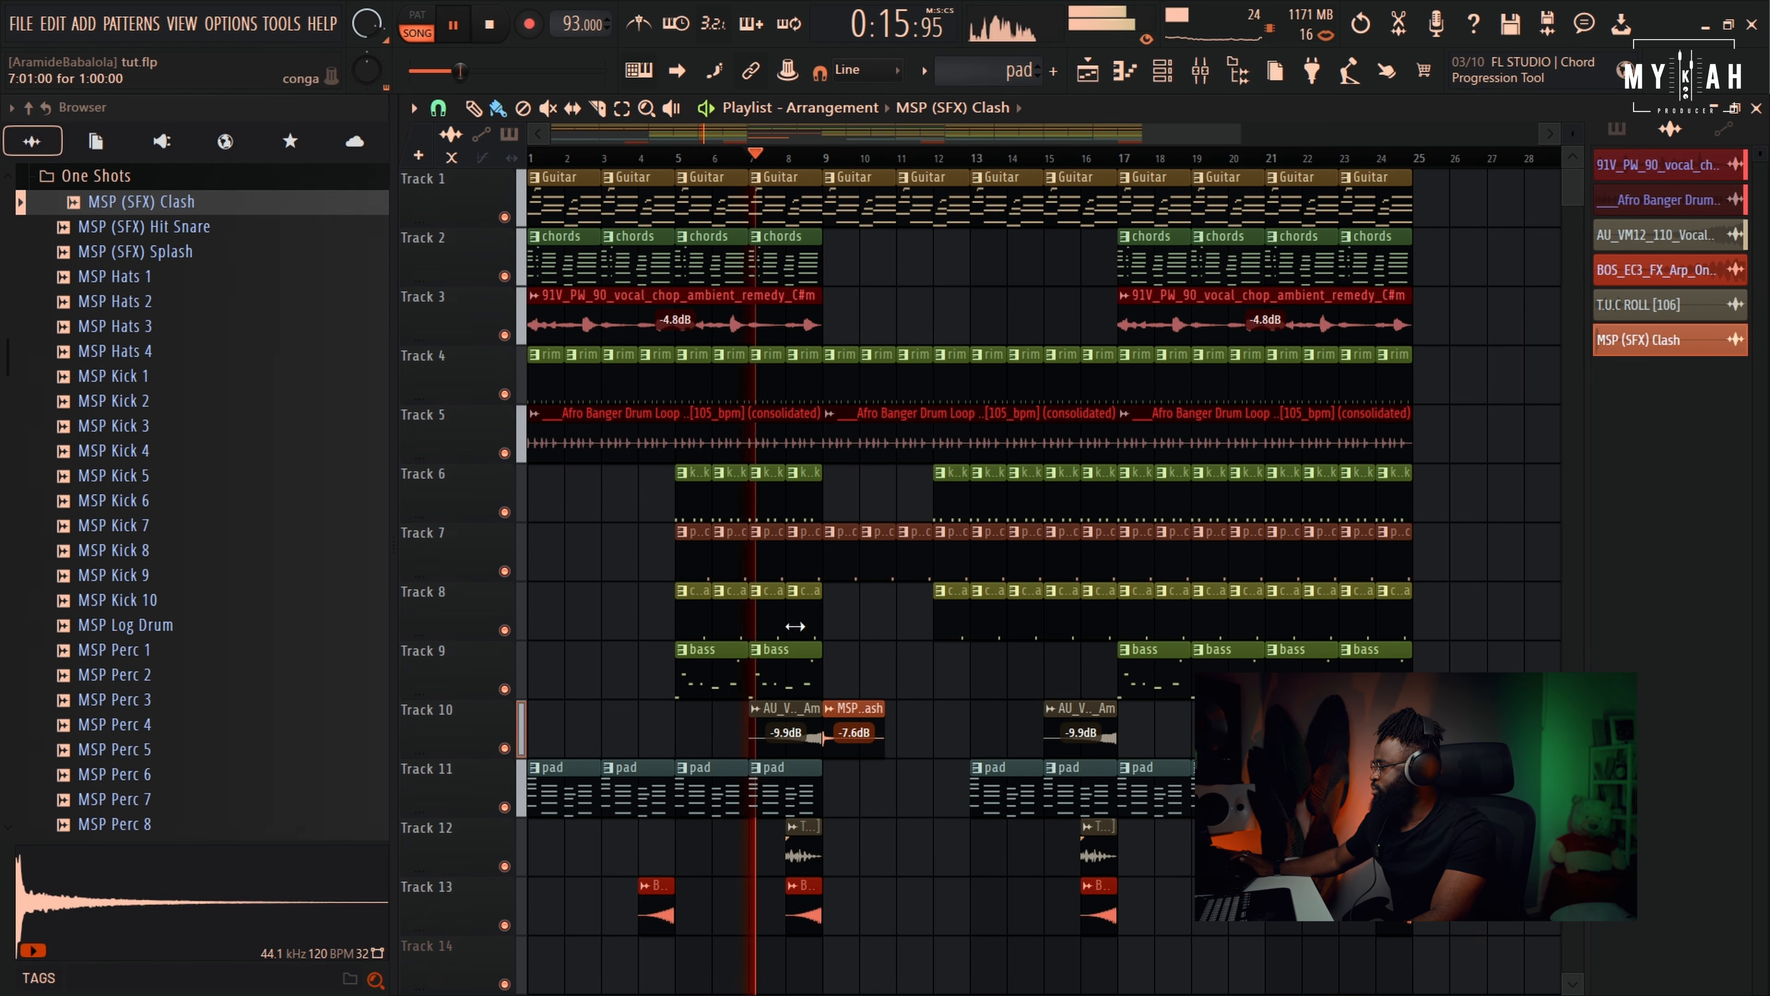
Add the MSP (SFX) Clash sample at bar 17 of Track 10 and route it to mixer track 7, lowered to about -5.3 dB
{"action": "left_click", "coordinate": [1140, 743]}
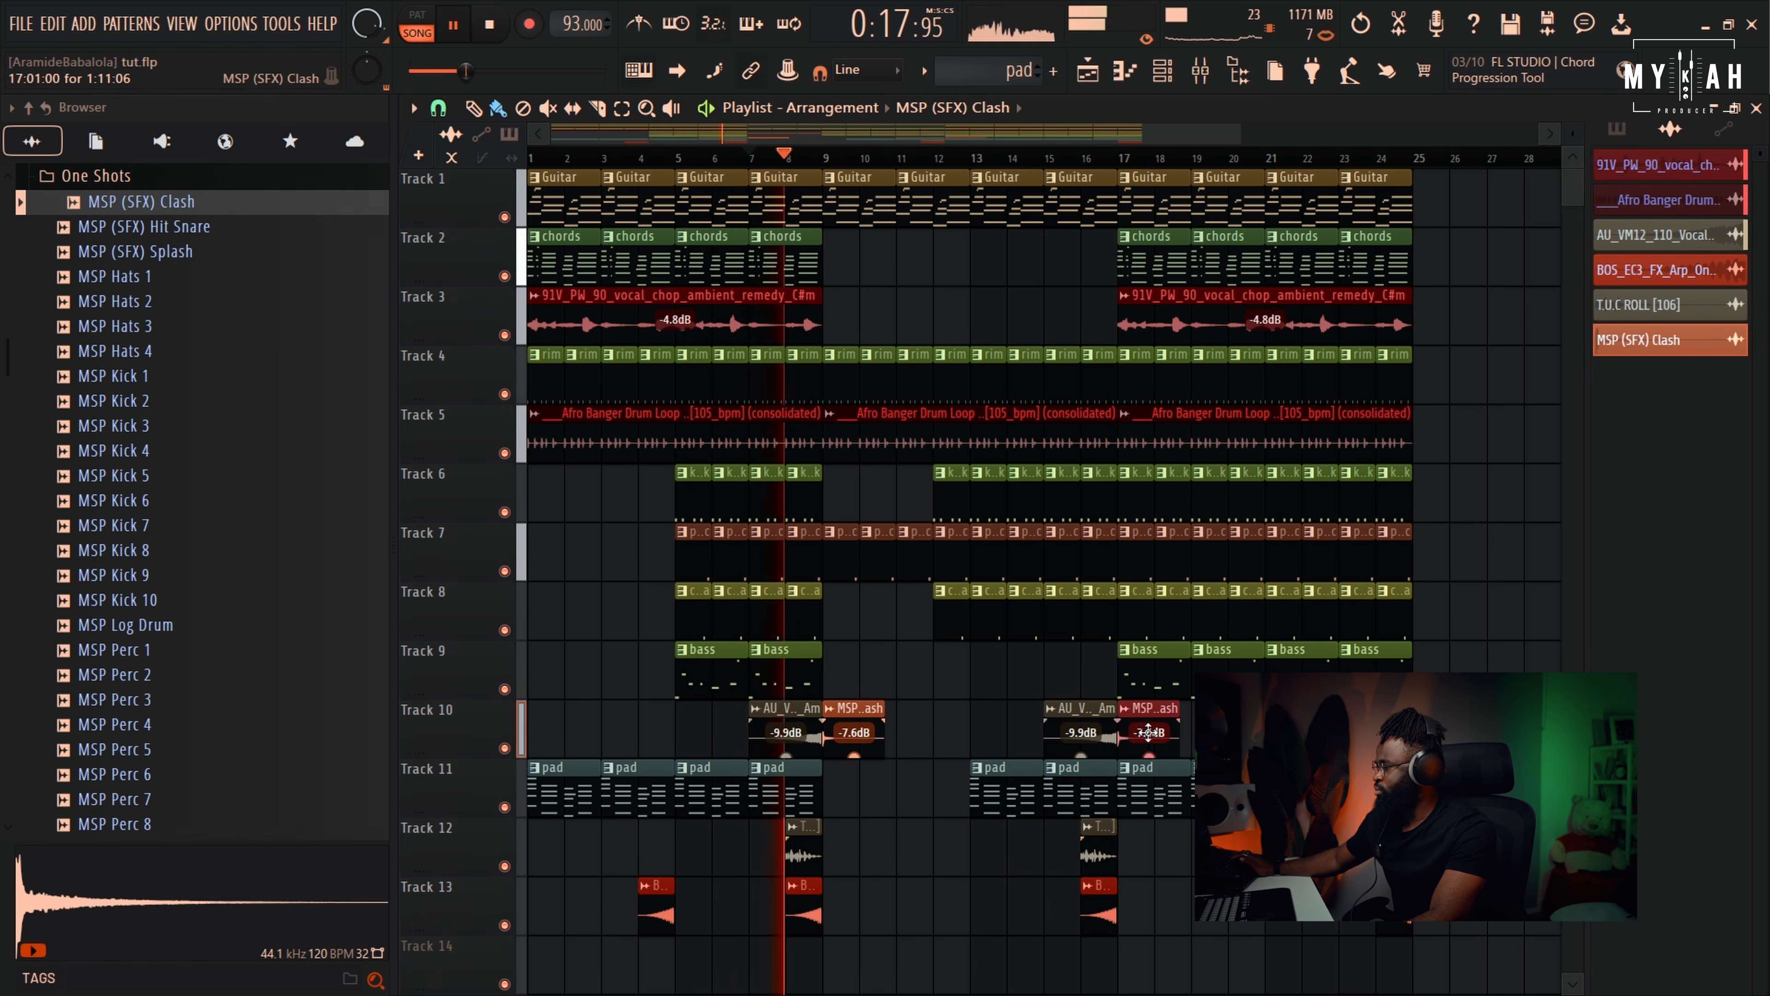
{"action": "double_click", "coordinate": [1150, 713]}
{"action": "key", "text": "ctrl+l"}
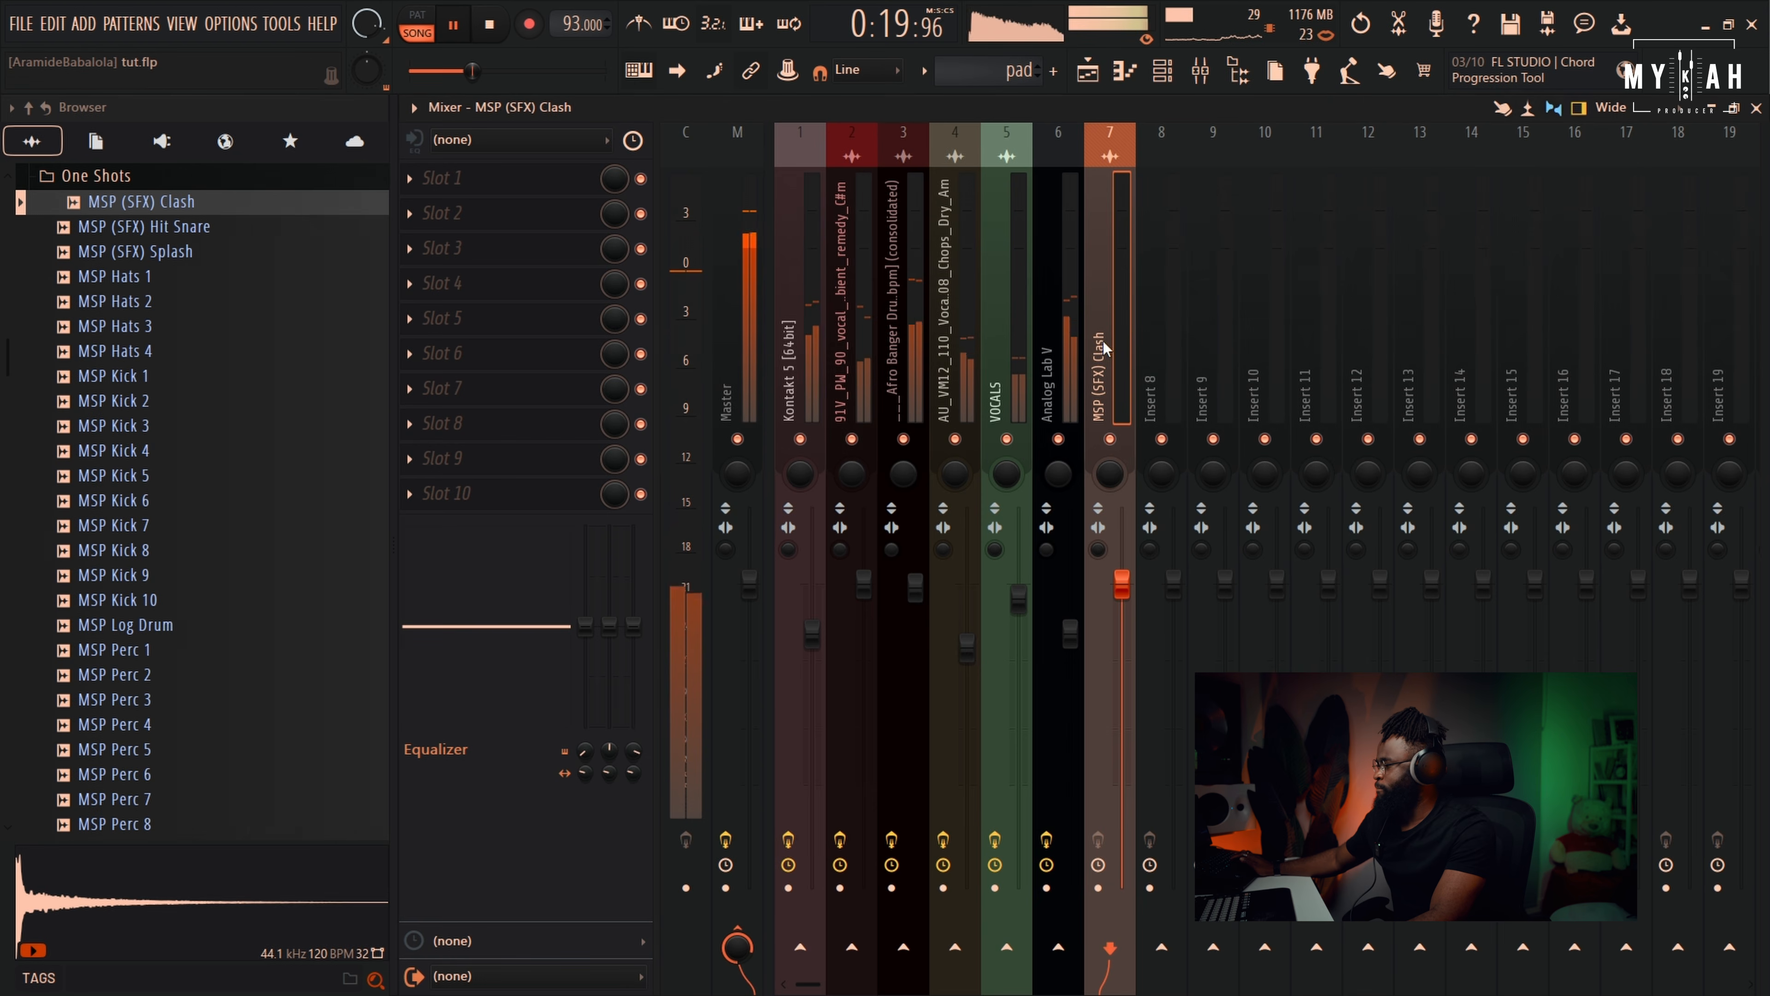
{"action": "left_click_drag", "start_coordinate": [1125, 586], "coordinate": [1125, 629]}
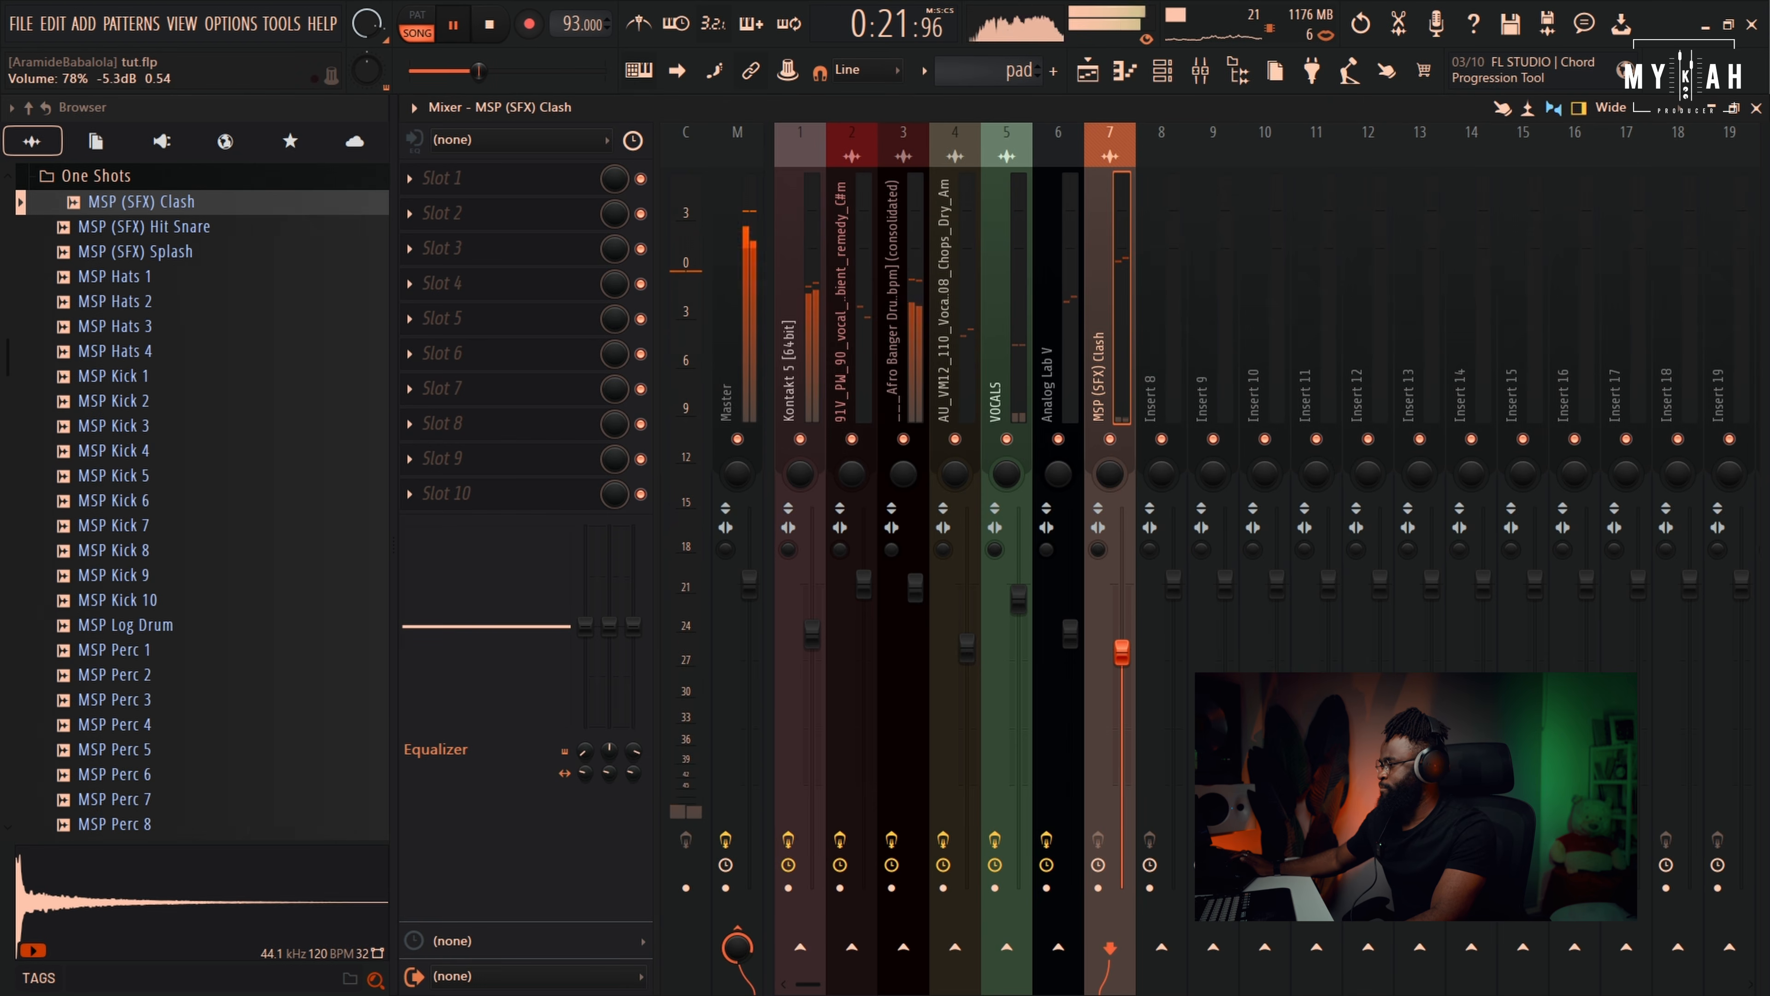
{"action": "key", "text": "F9"}
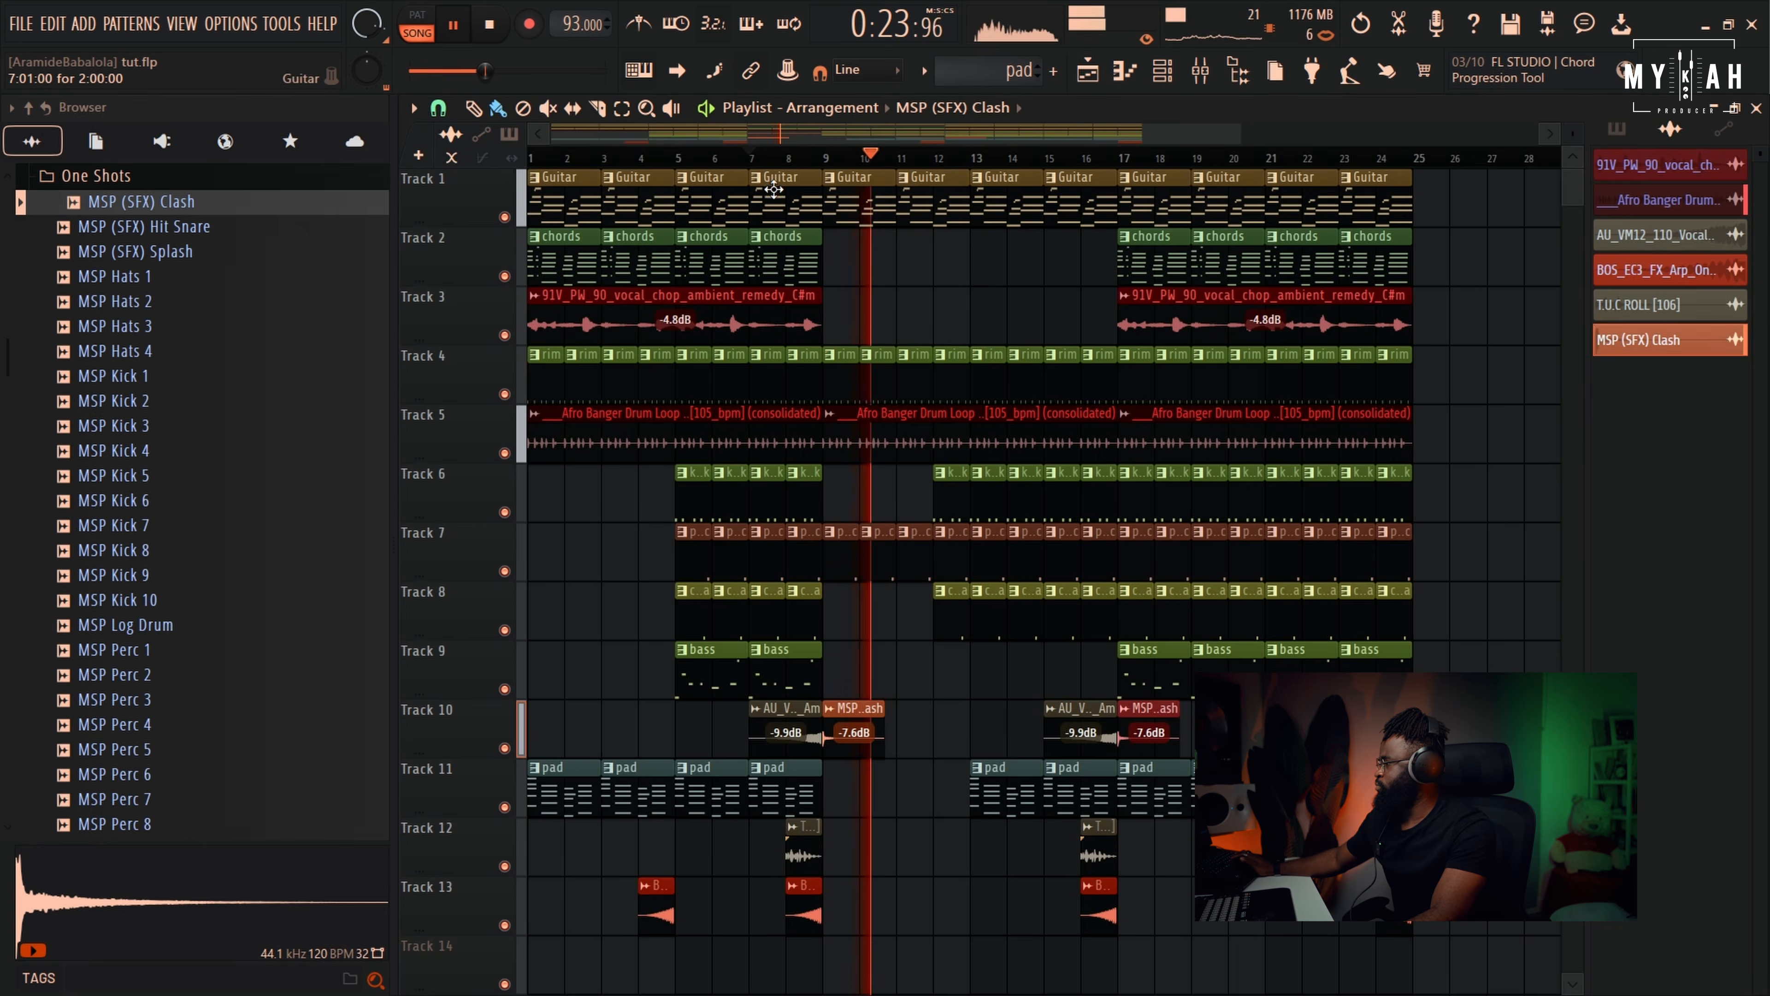
Play the transition from just before bar 8 into bar 9 and reduce the track heights to review the whole arrangement
{"action": "left_click", "coordinate": [779, 166]}
{"action": "scroll", "coordinate": [779, 165], "scroll_direction": "up", "scroll_amount": 6}
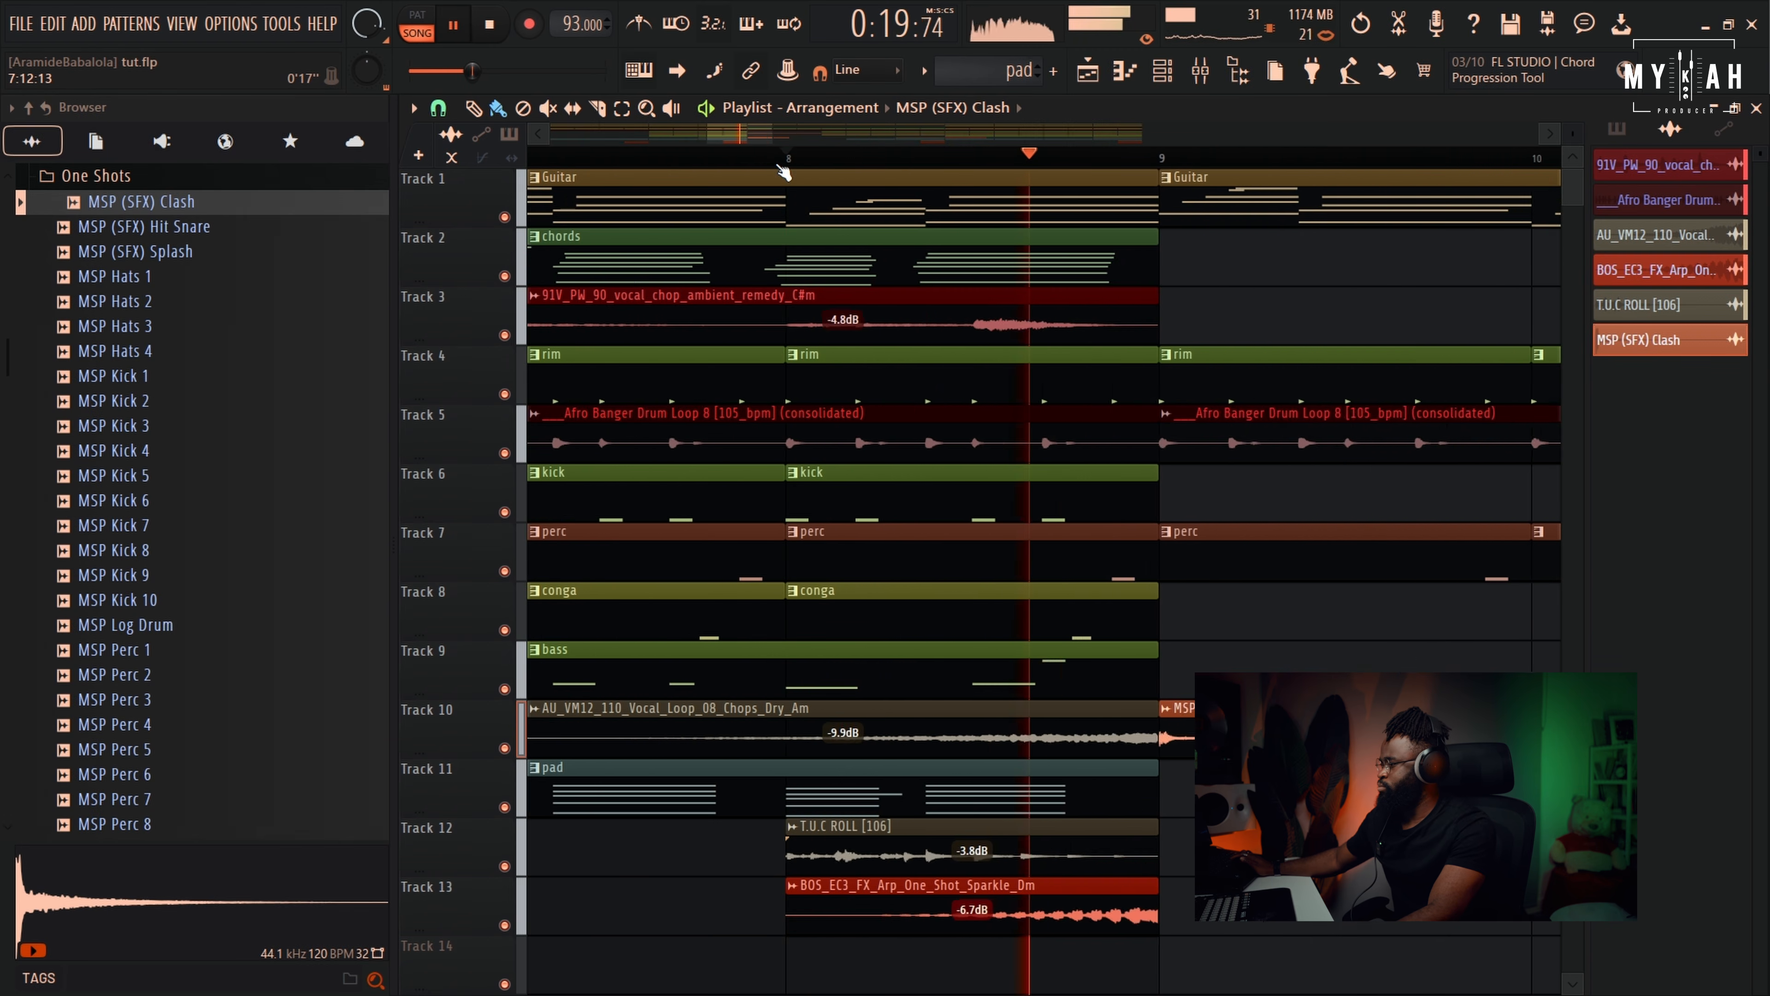
{"action": "scroll", "coordinate": [783, 170], "scroll_direction": "down", "scroll_amount": 6}
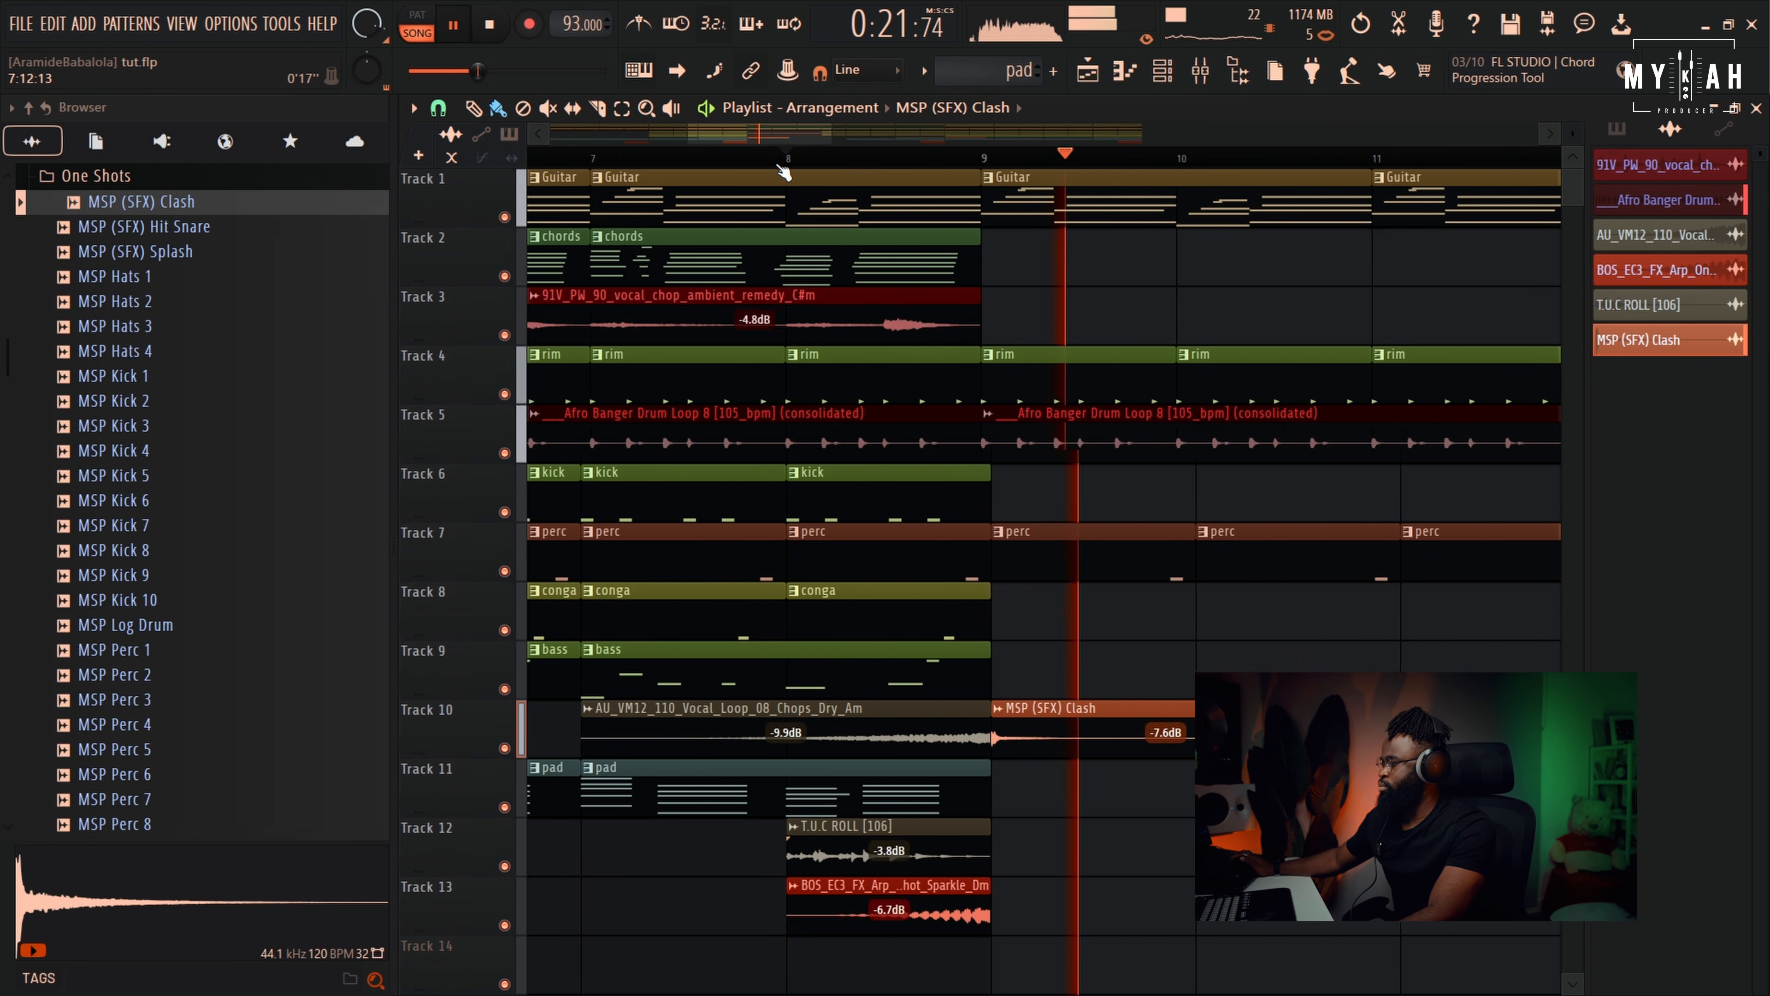
{"action": "scroll", "coordinate": [784, 170], "scroll_direction": "down", "scroll_amount": 3}
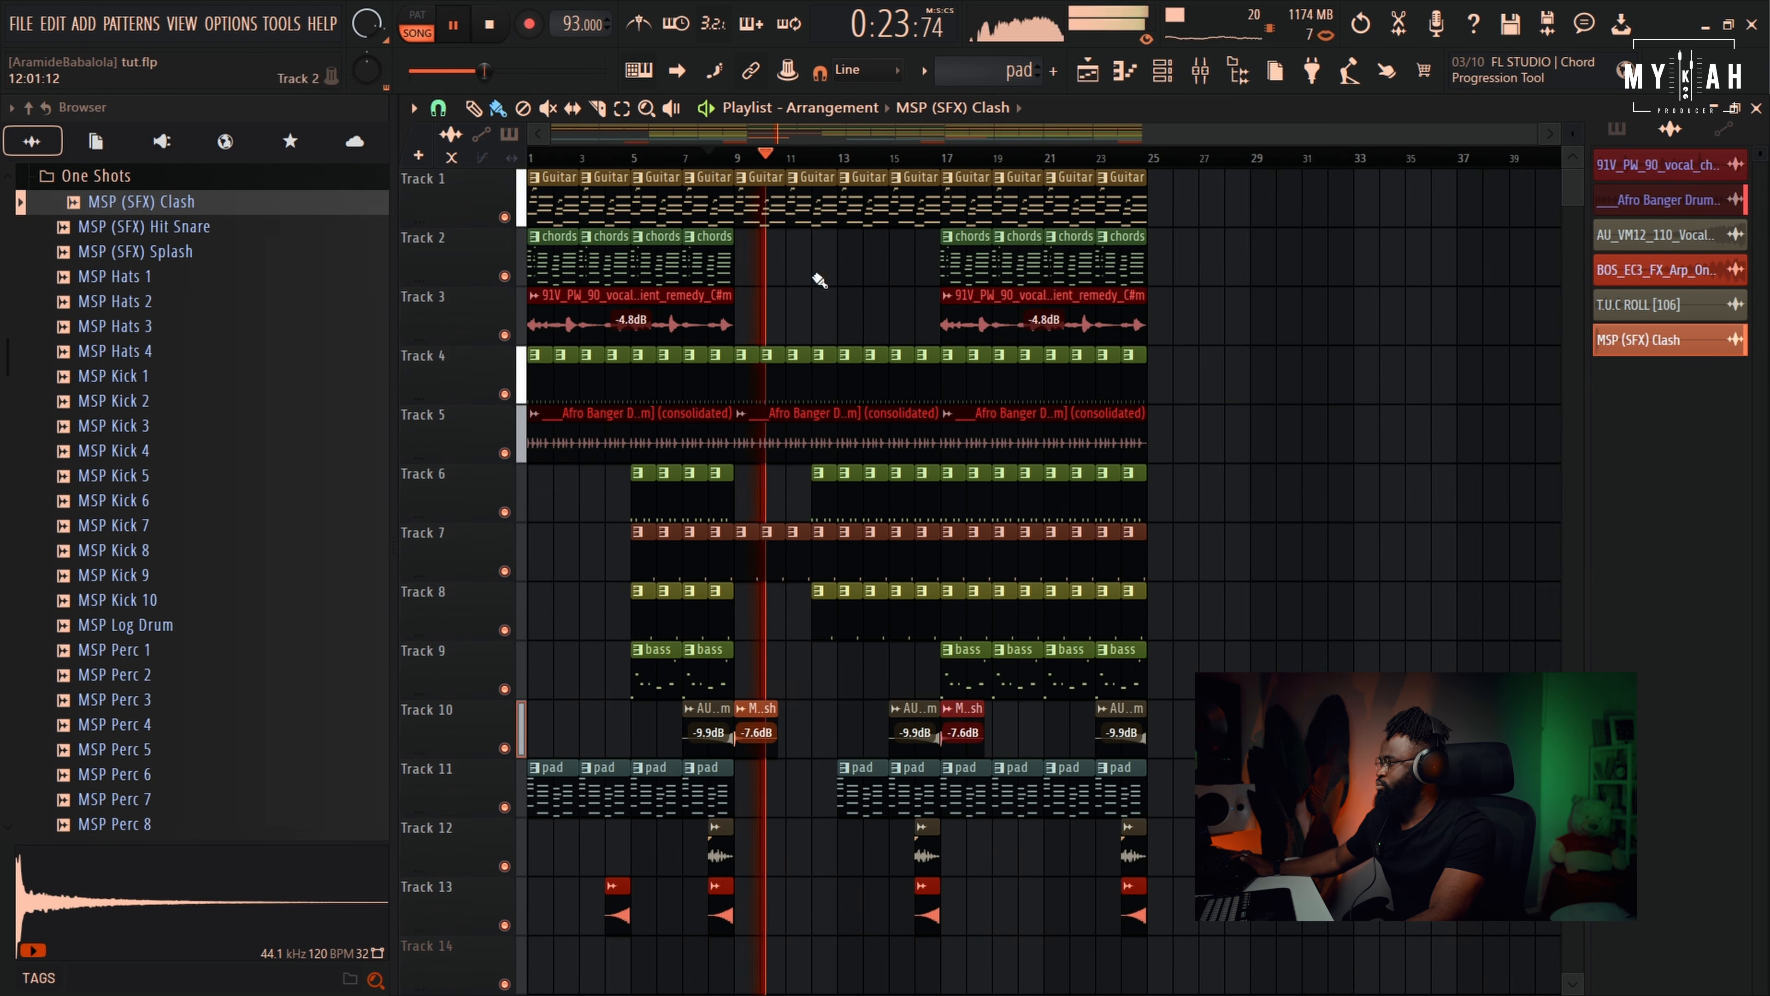
{"action": "left_click_drag", "start_coordinate": [1572, 133], "coordinate": [1573, 159]}
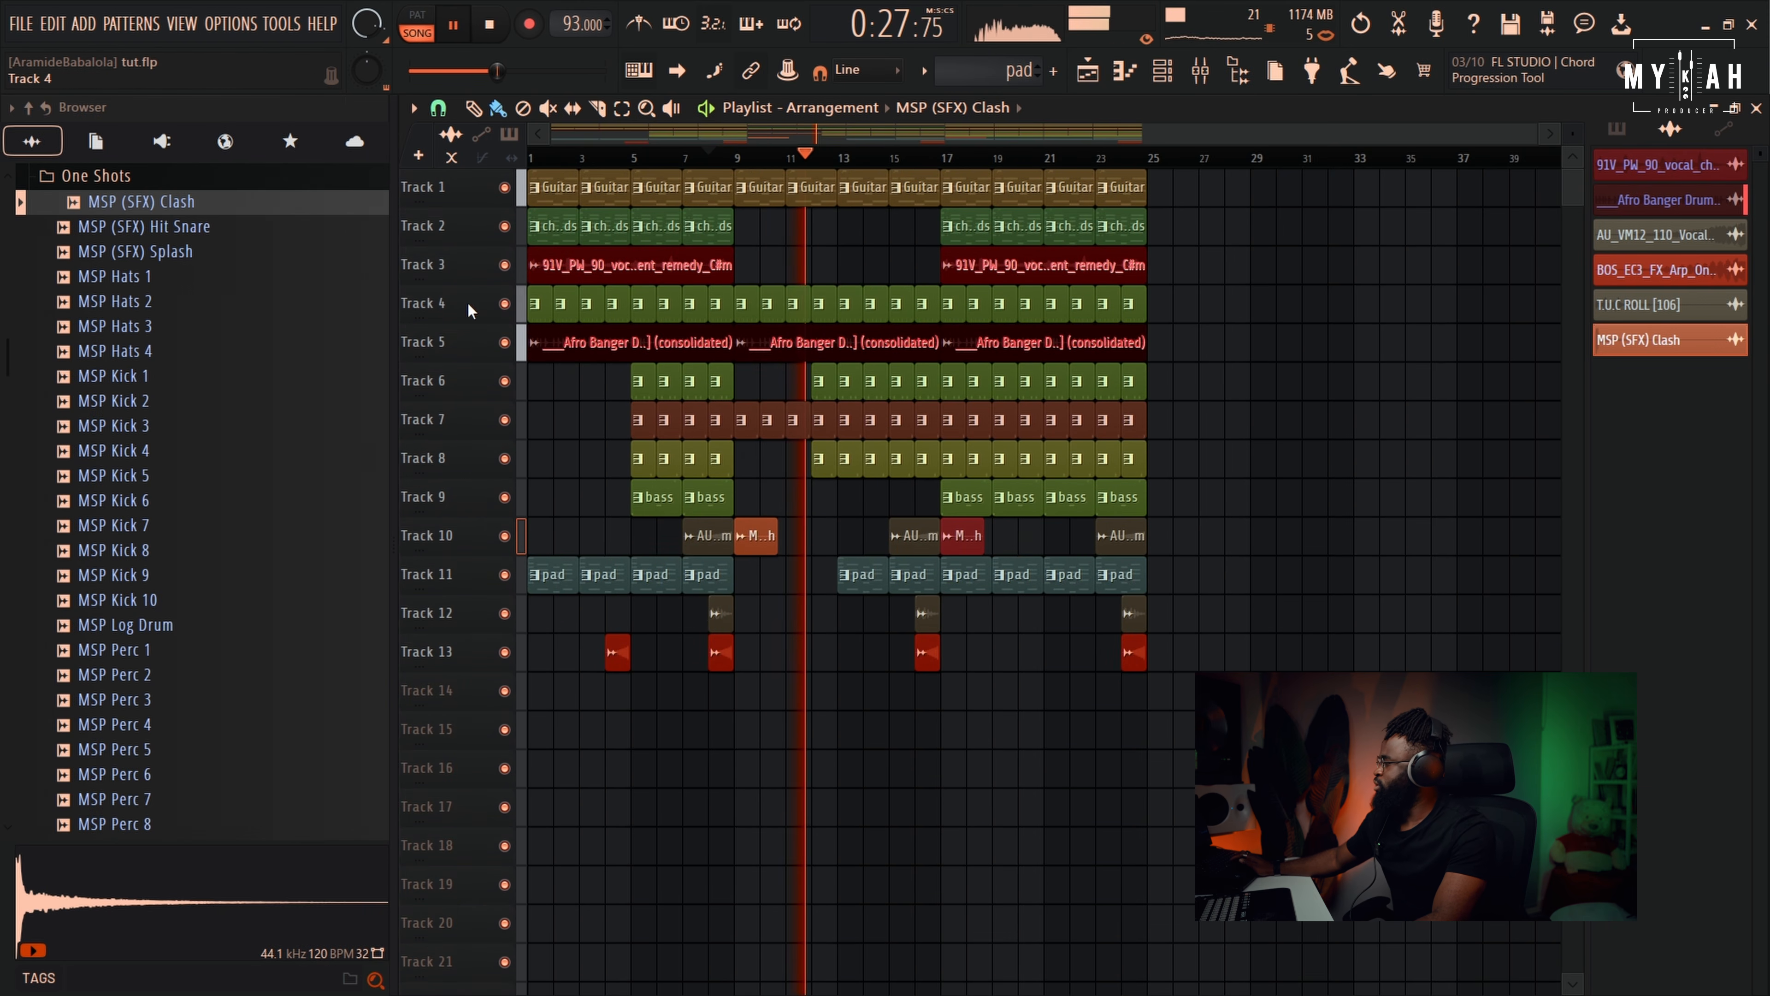
Find the Shakers folder of Kala Sound Kit 1 in the sample library and audition Shaker (1)
{"action": "scroll", "coordinate": [167, 460], "scroll_direction": "up", "scroll_amount": 12}
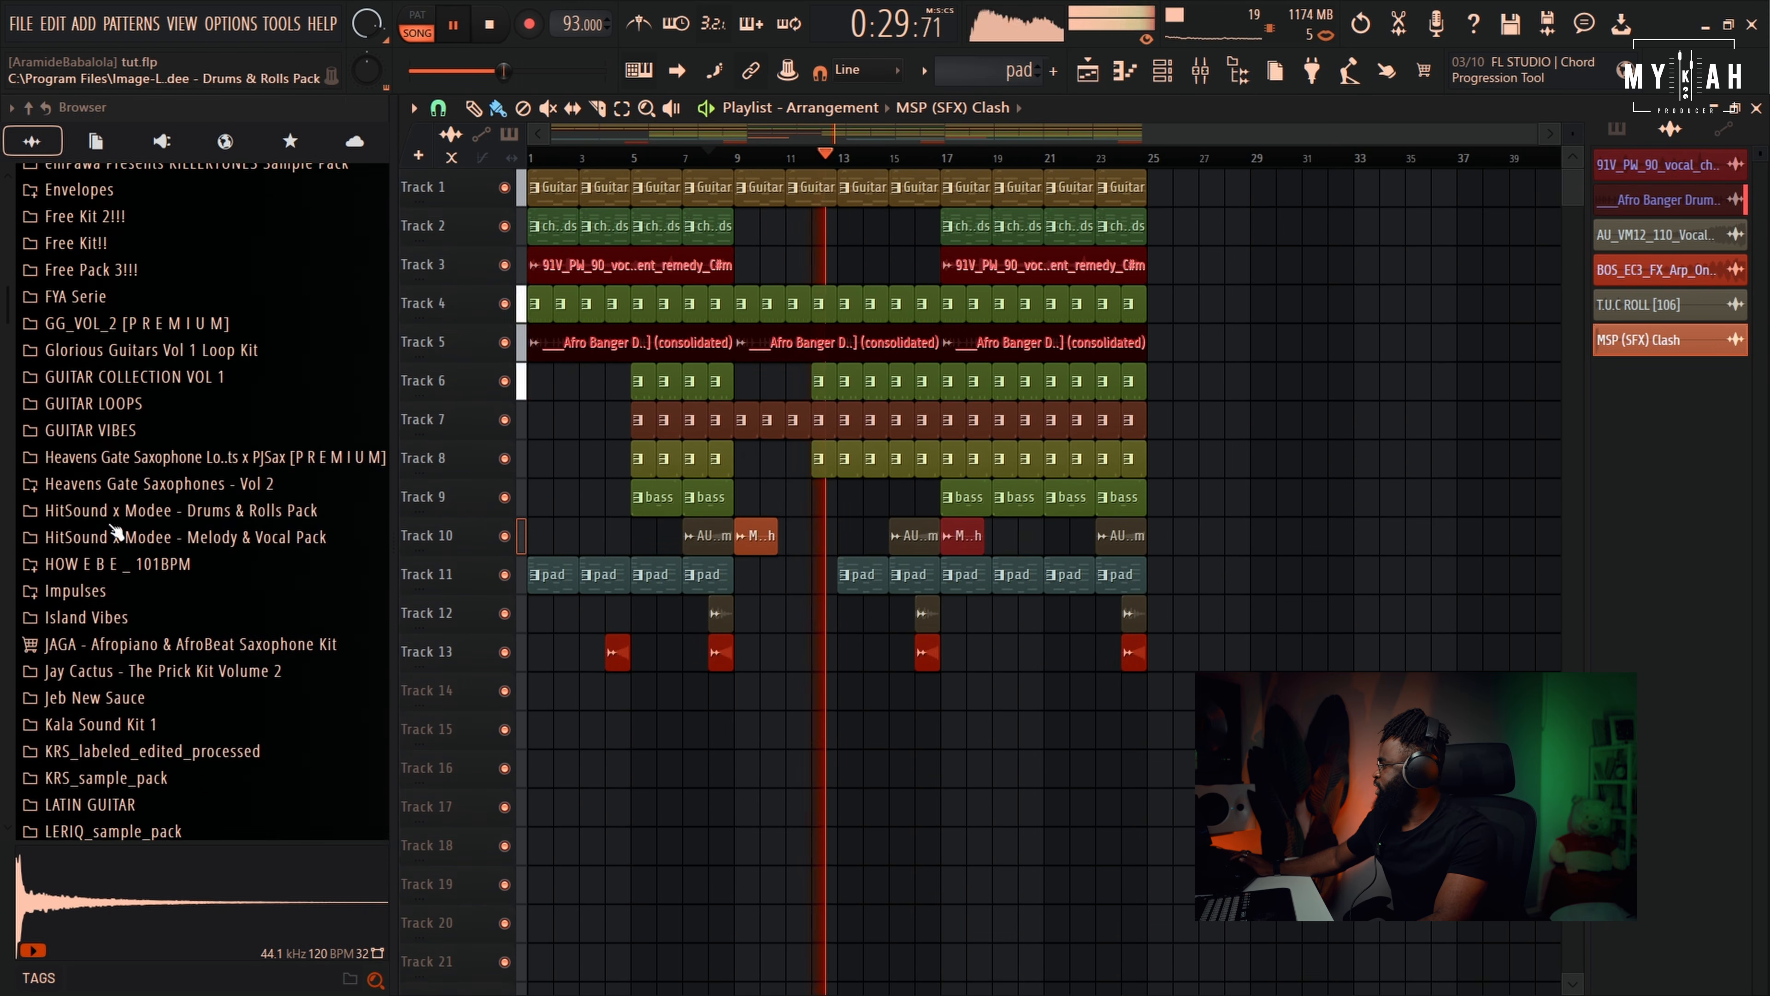
{"action": "left_click", "coordinate": [106, 725]}
{"action": "scroll", "coordinate": [124, 707], "scroll_direction": "down", "scroll_amount": 4}
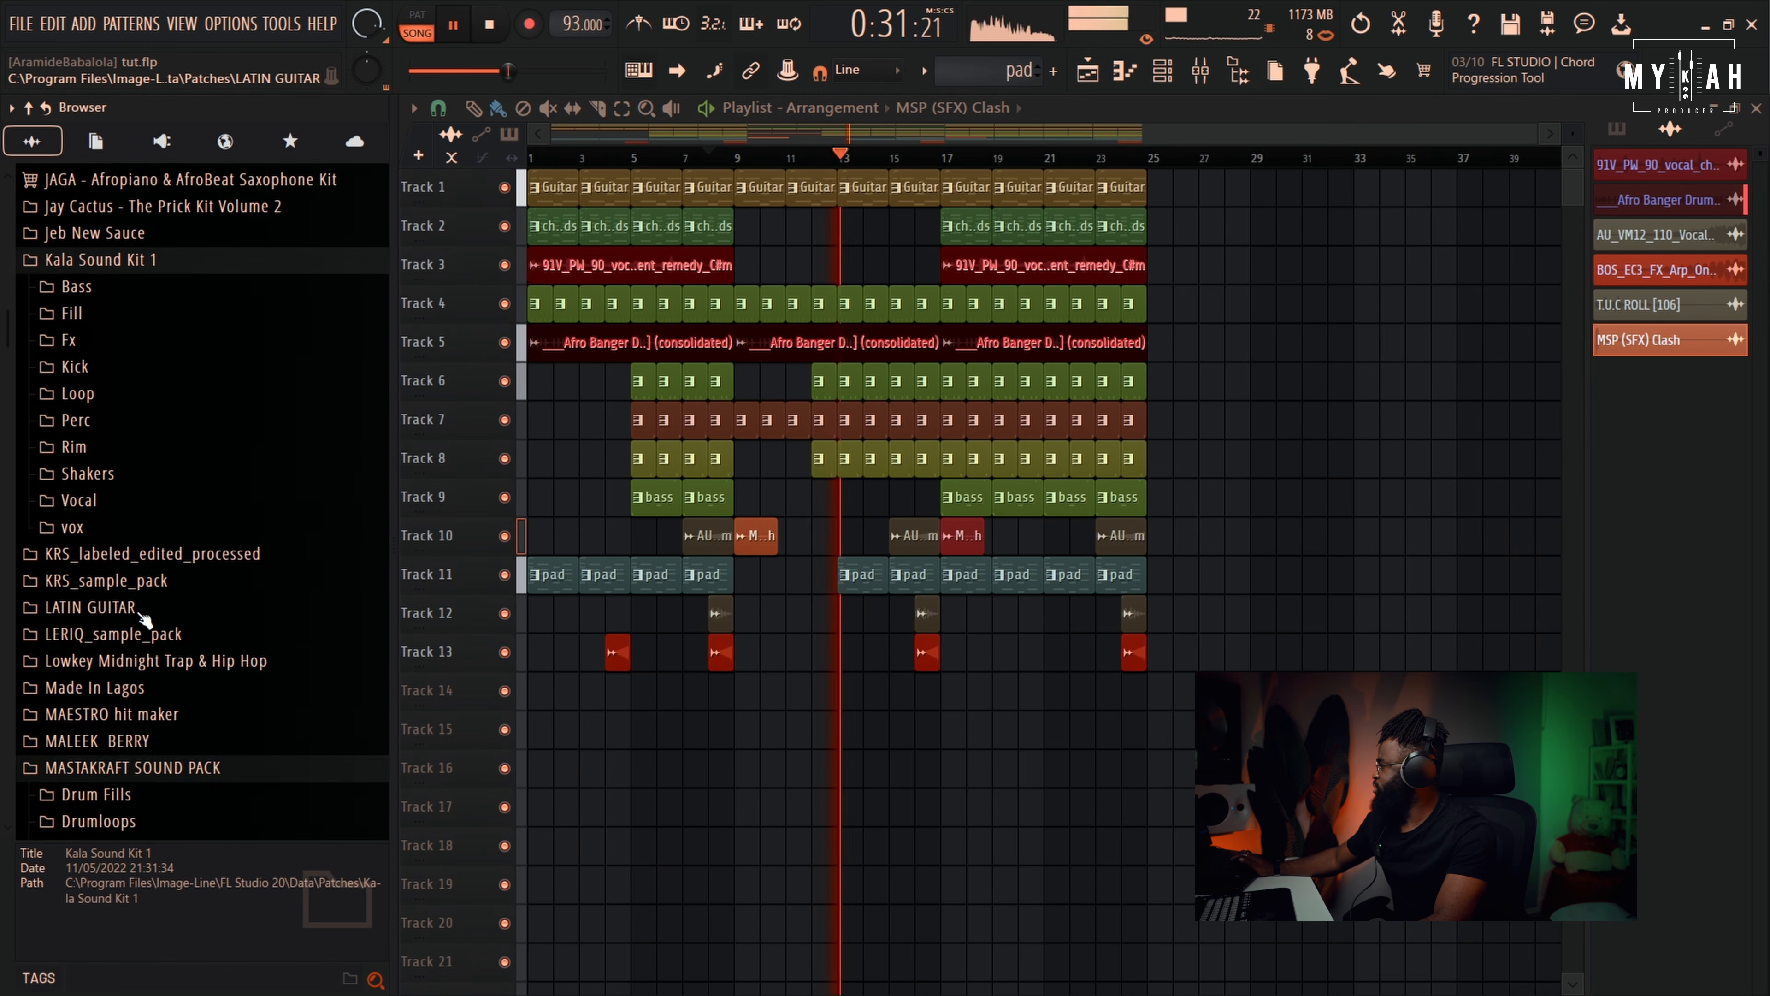
{"action": "left_click", "coordinate": [110, 480]}
{"action": "left_click", "coordinate": [107, 499]}
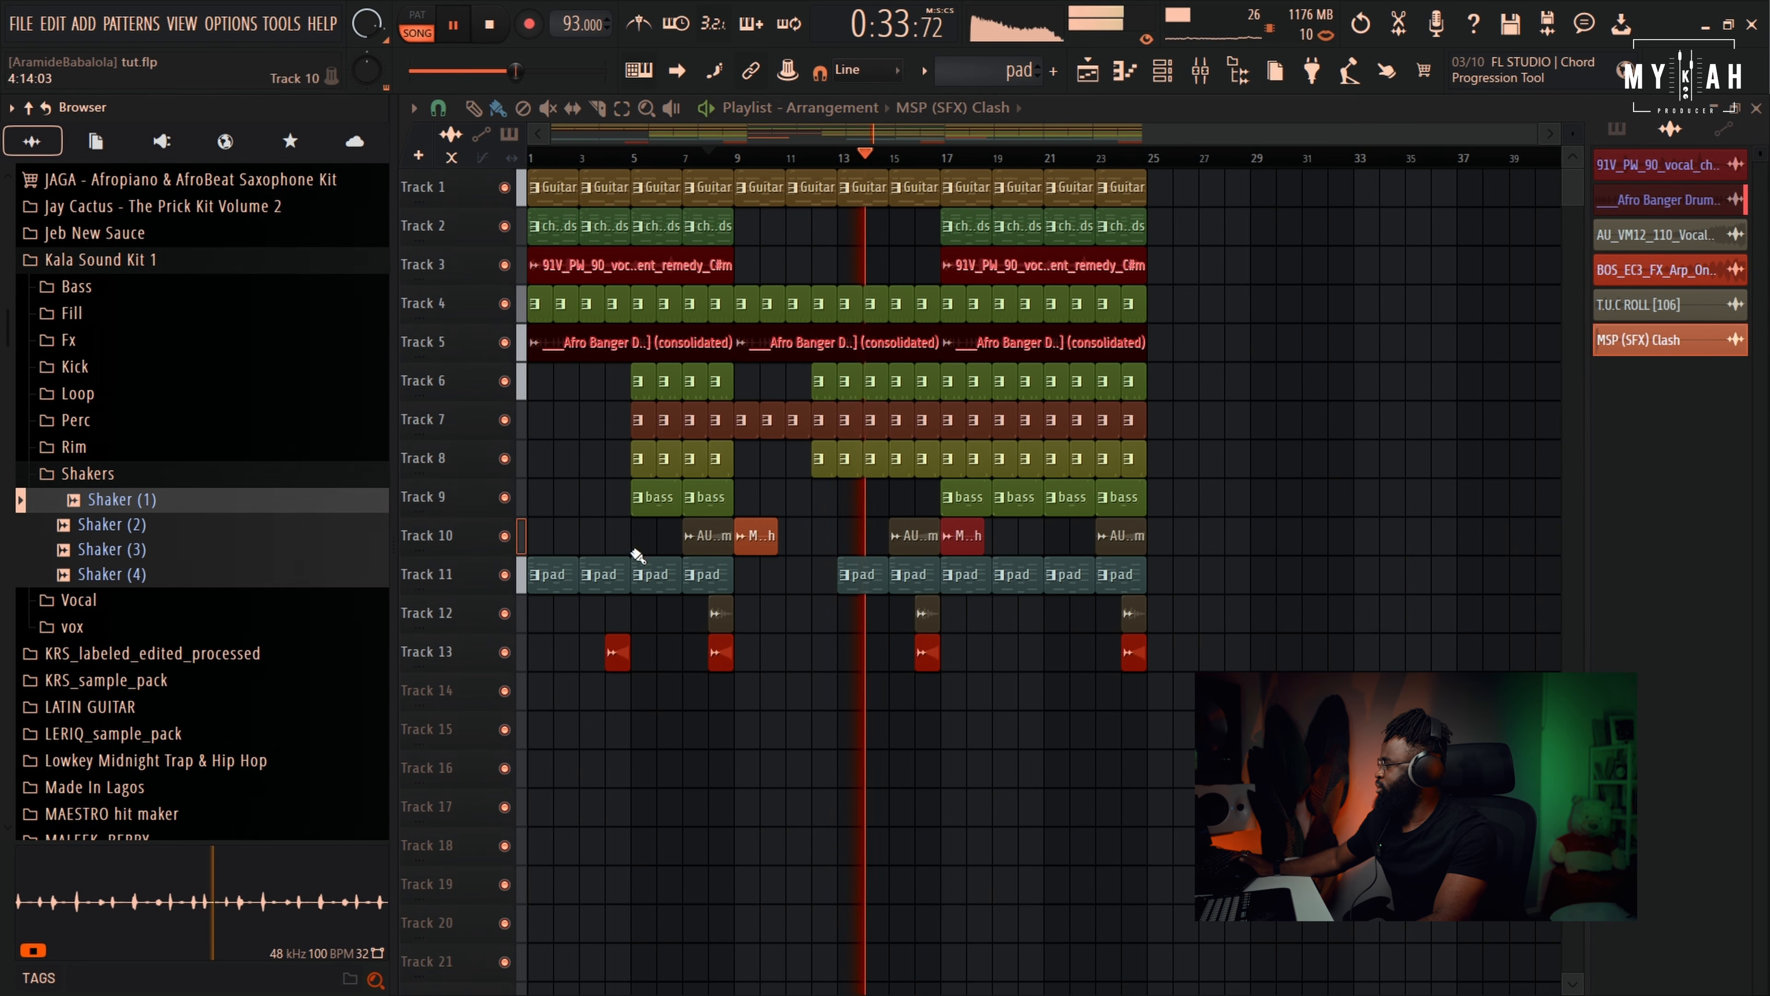
Realign the Track 11 pad patterns to start at bar 13 and delete the kick and conga patterns at bar 12
{"action": "mouse_move", "coordinate": [860, 585]}
{"action": "left_mouse_down"}
{"action": "mouse_move", "coordinate": [846, 584]}
{"action": "mouse_move", "coordinate": [891, 585]}
{"action": "left_mouse_up"}
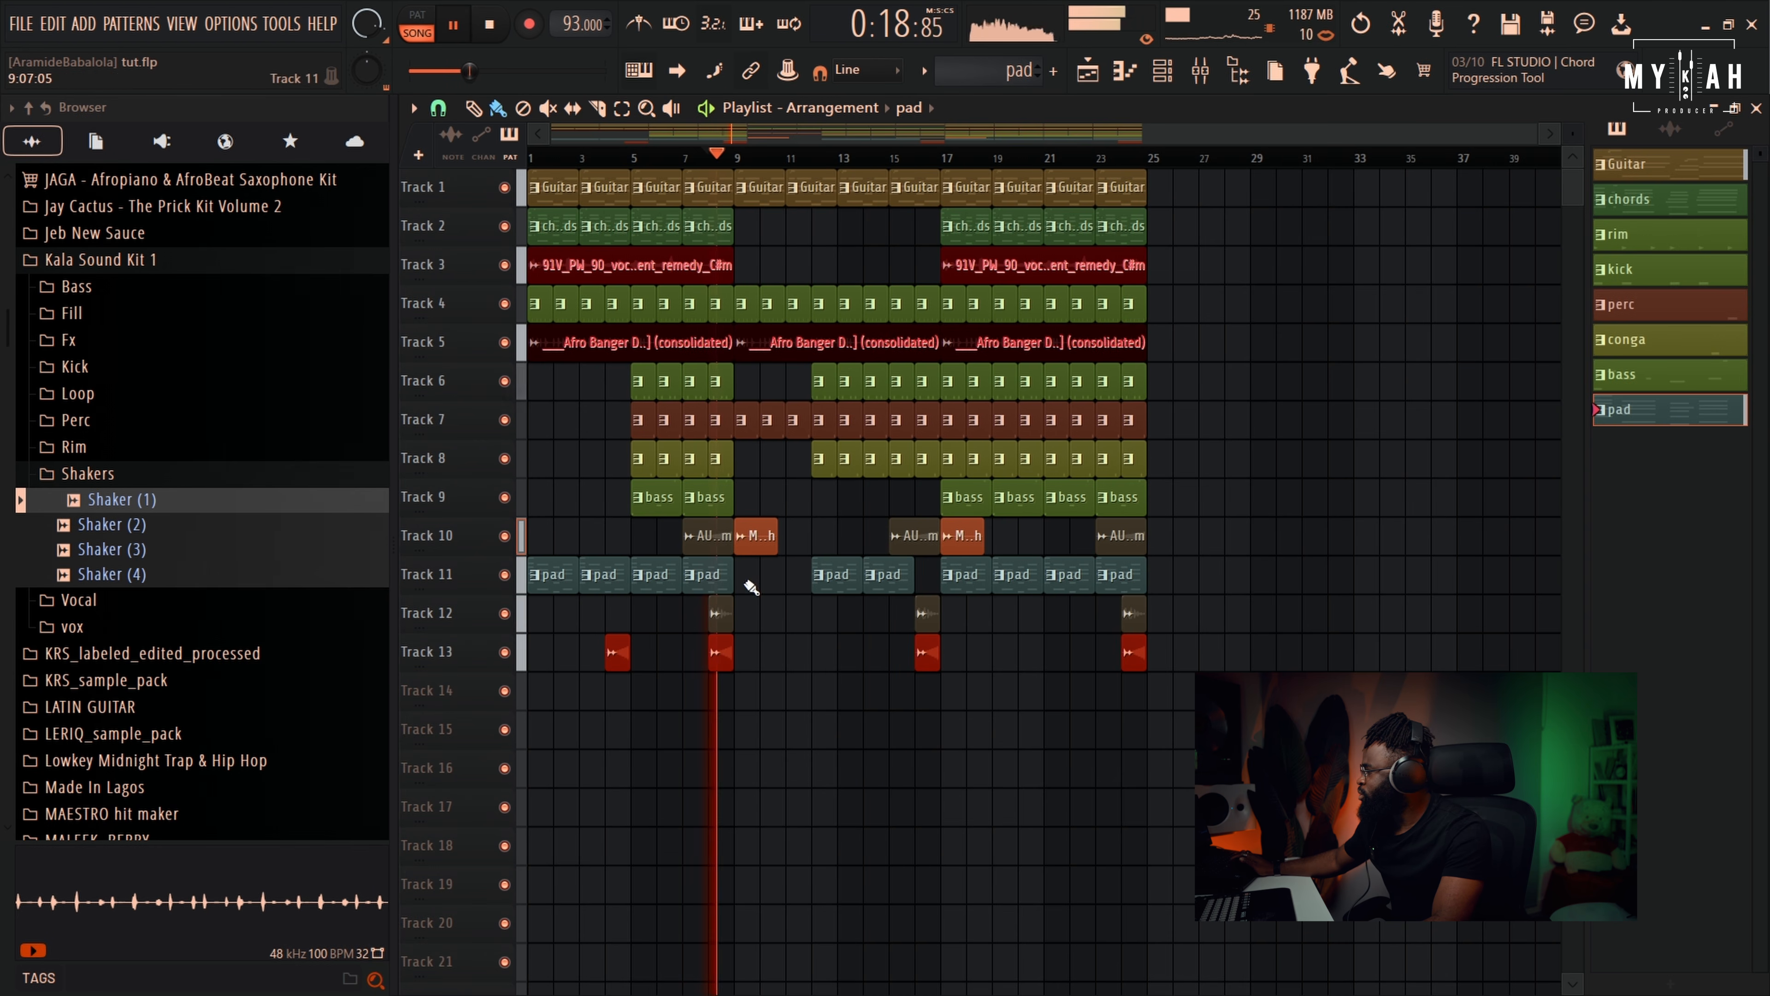
{"action": "left_click_drag", "start_coordinate": [883, 583], "coordinate": [908, 583]}
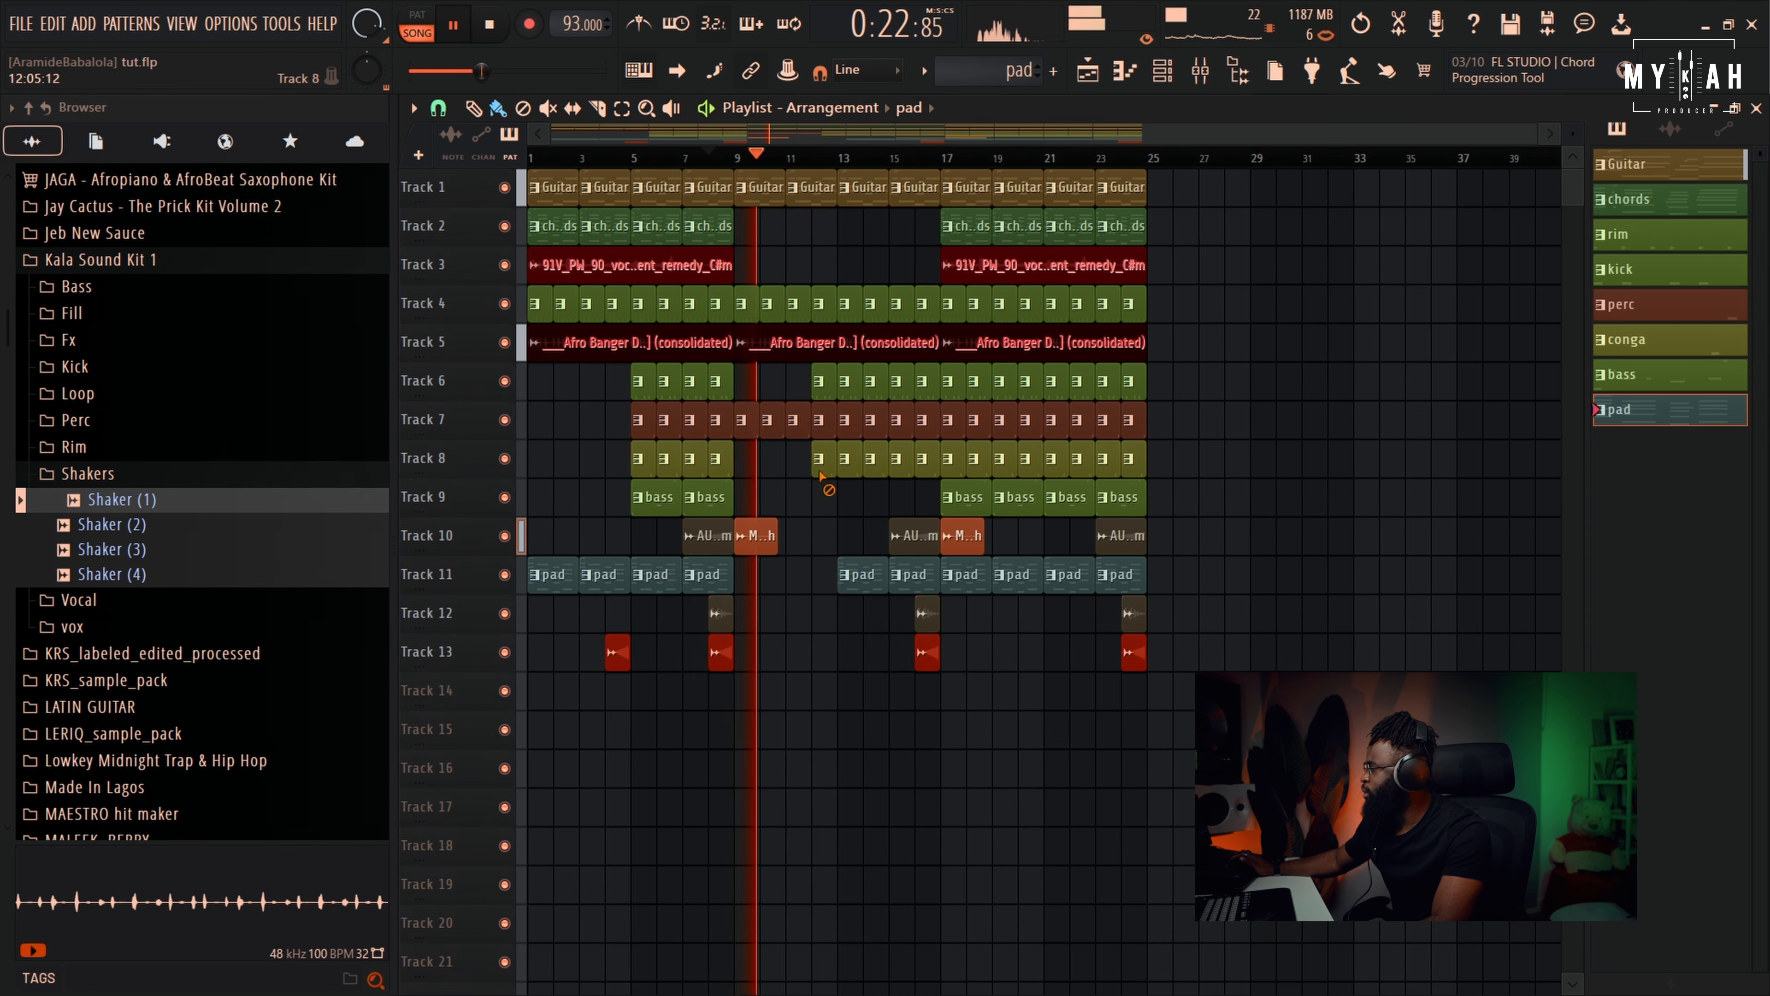
{"action": "right_click", "coordinate": [817, 393]}
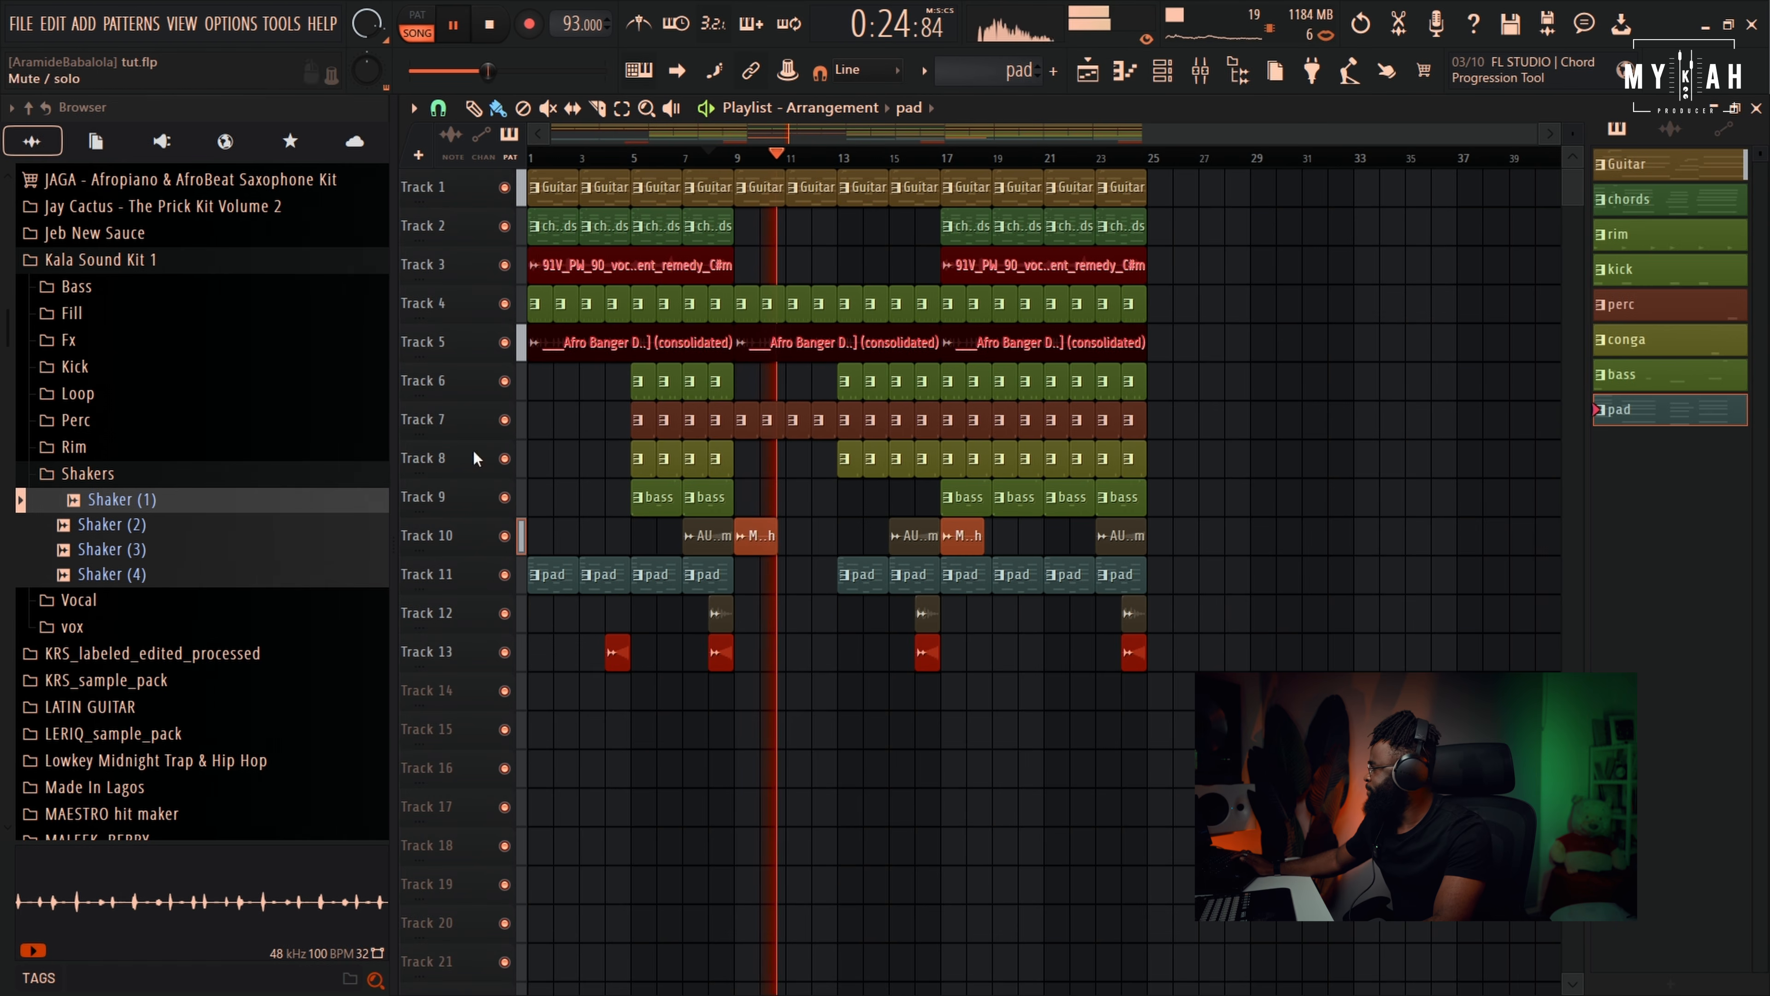
Audition Shaker (2), Shaker (3) and Shaker (4) against the playing arrangement
{"action": "left_click", "coordinate": [122, 527]}
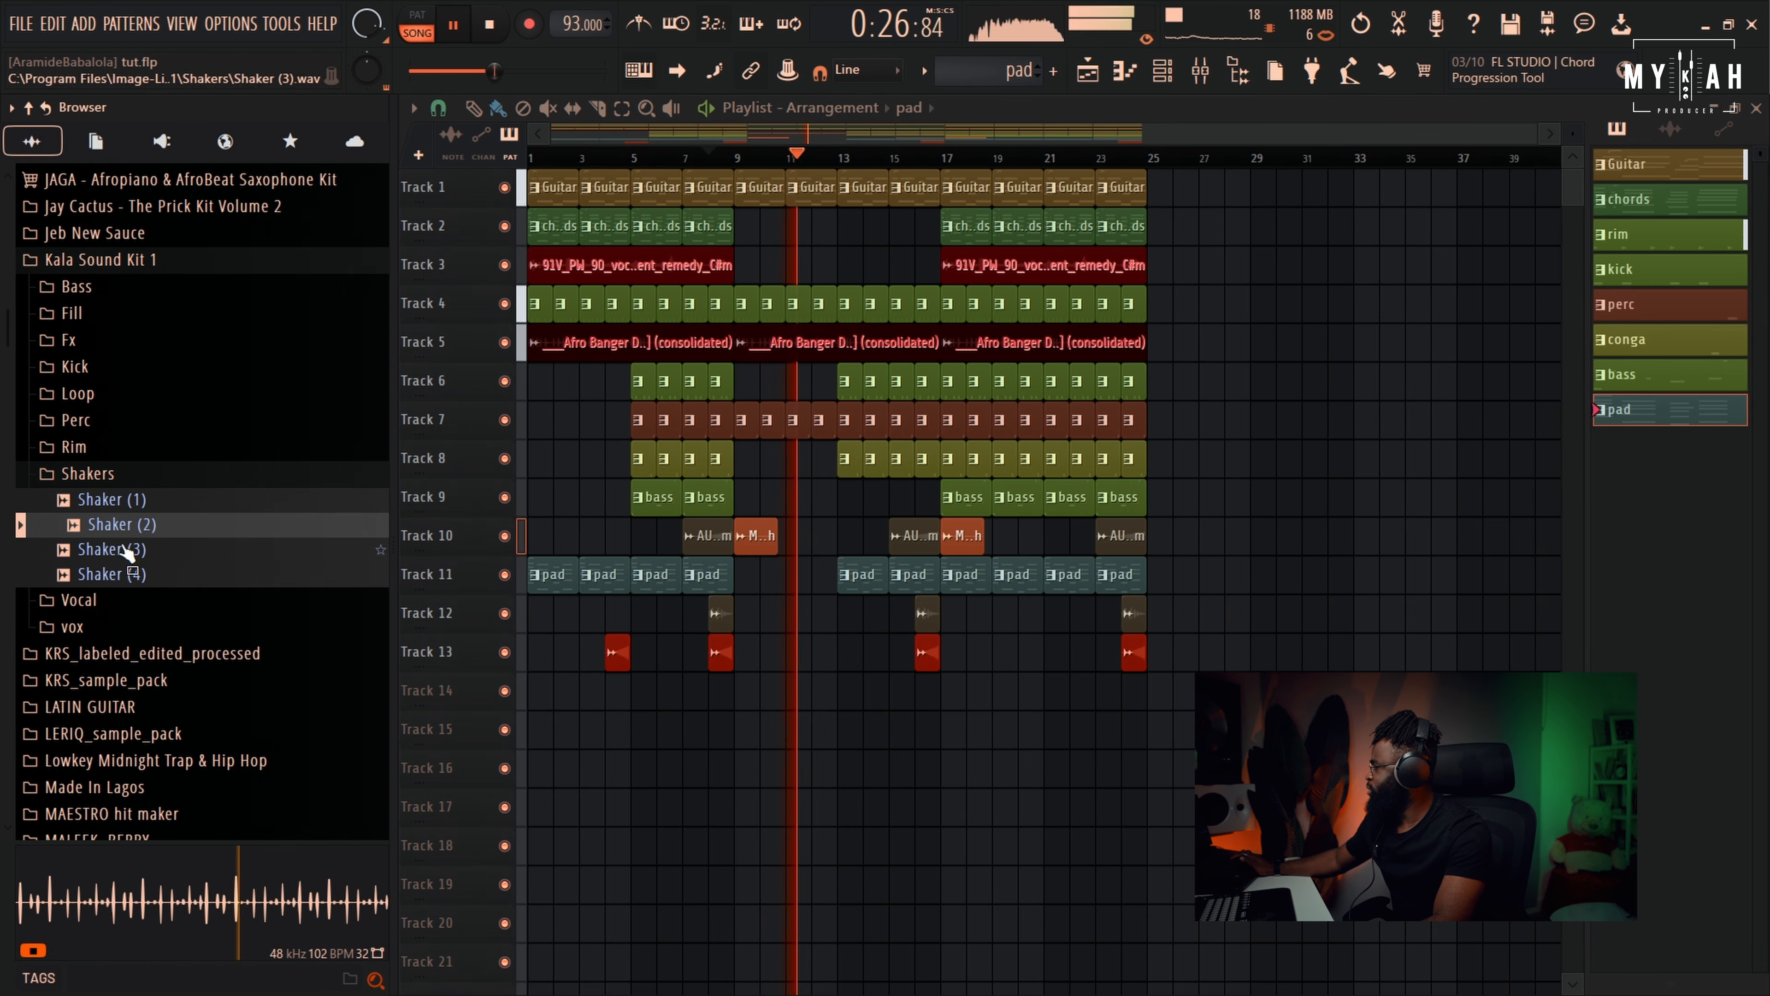
{"action": "left_click", "coordinate": [126, 551]}
{"action": "left_click", "coordinate": [124, 574]}
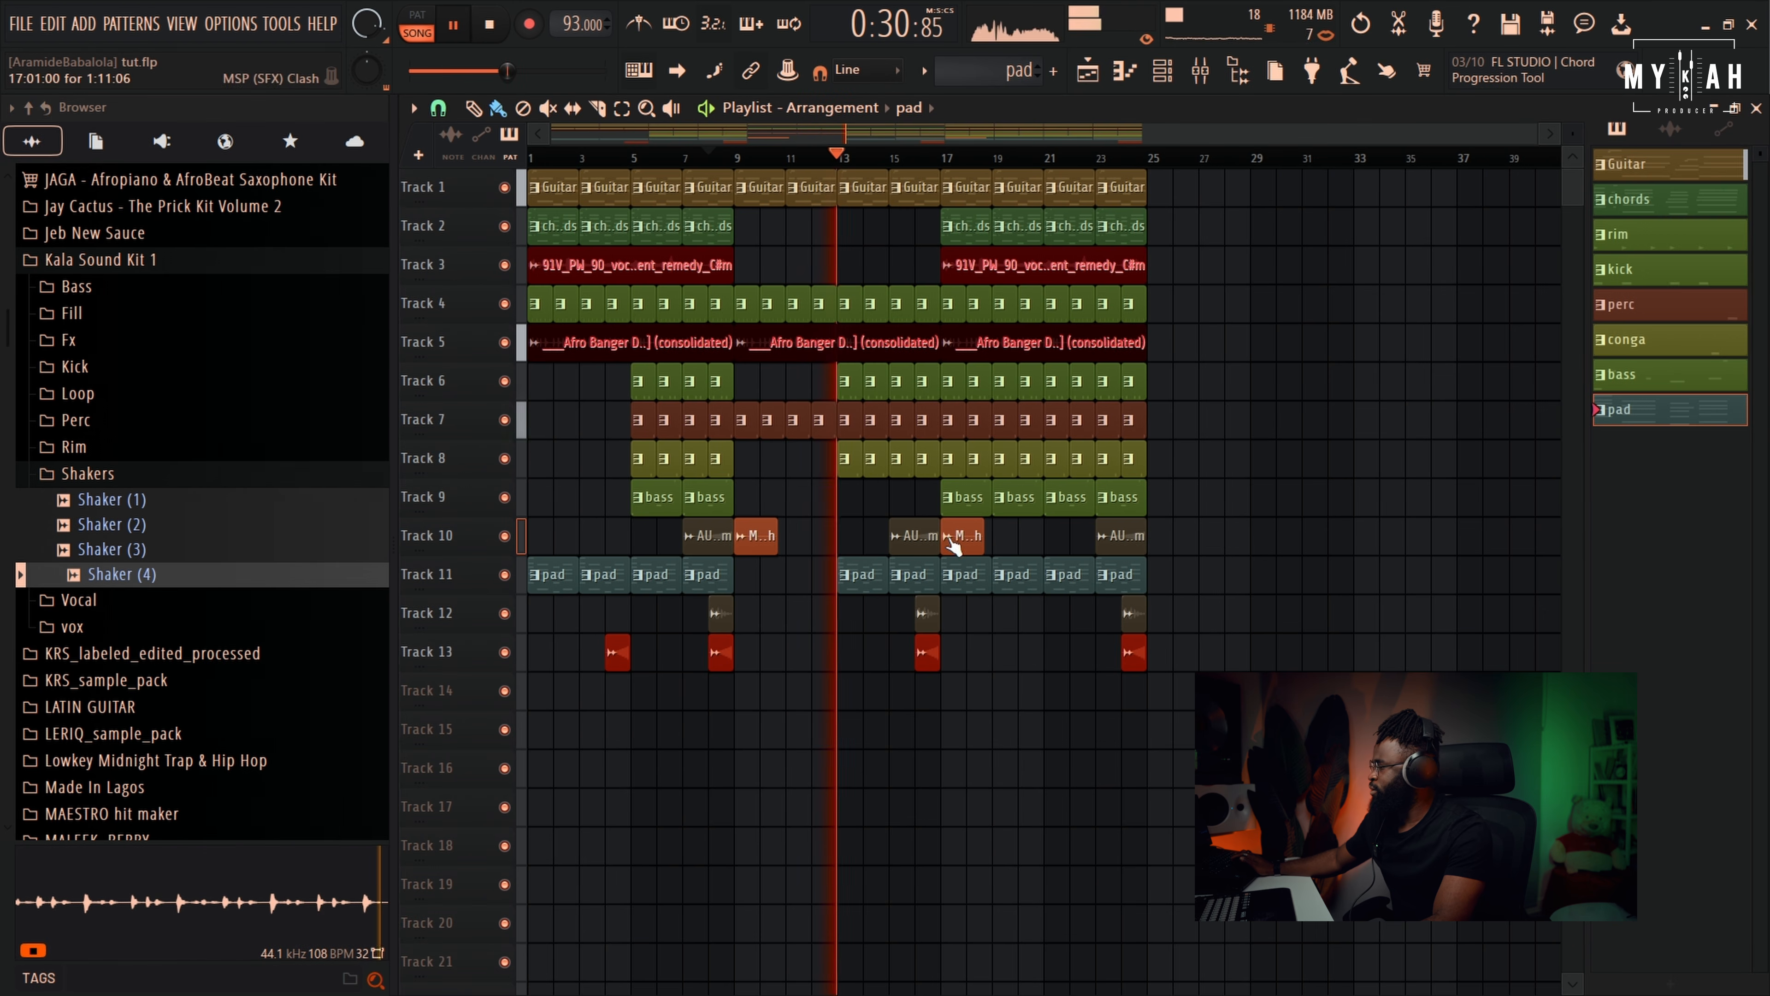
Shrink the playlist tracks for an overview and open the mixer to inspect the Master track
{"action": "left_click_drag", "start_coordinate": [1571, 133], "coordinate": [1571, 171]}
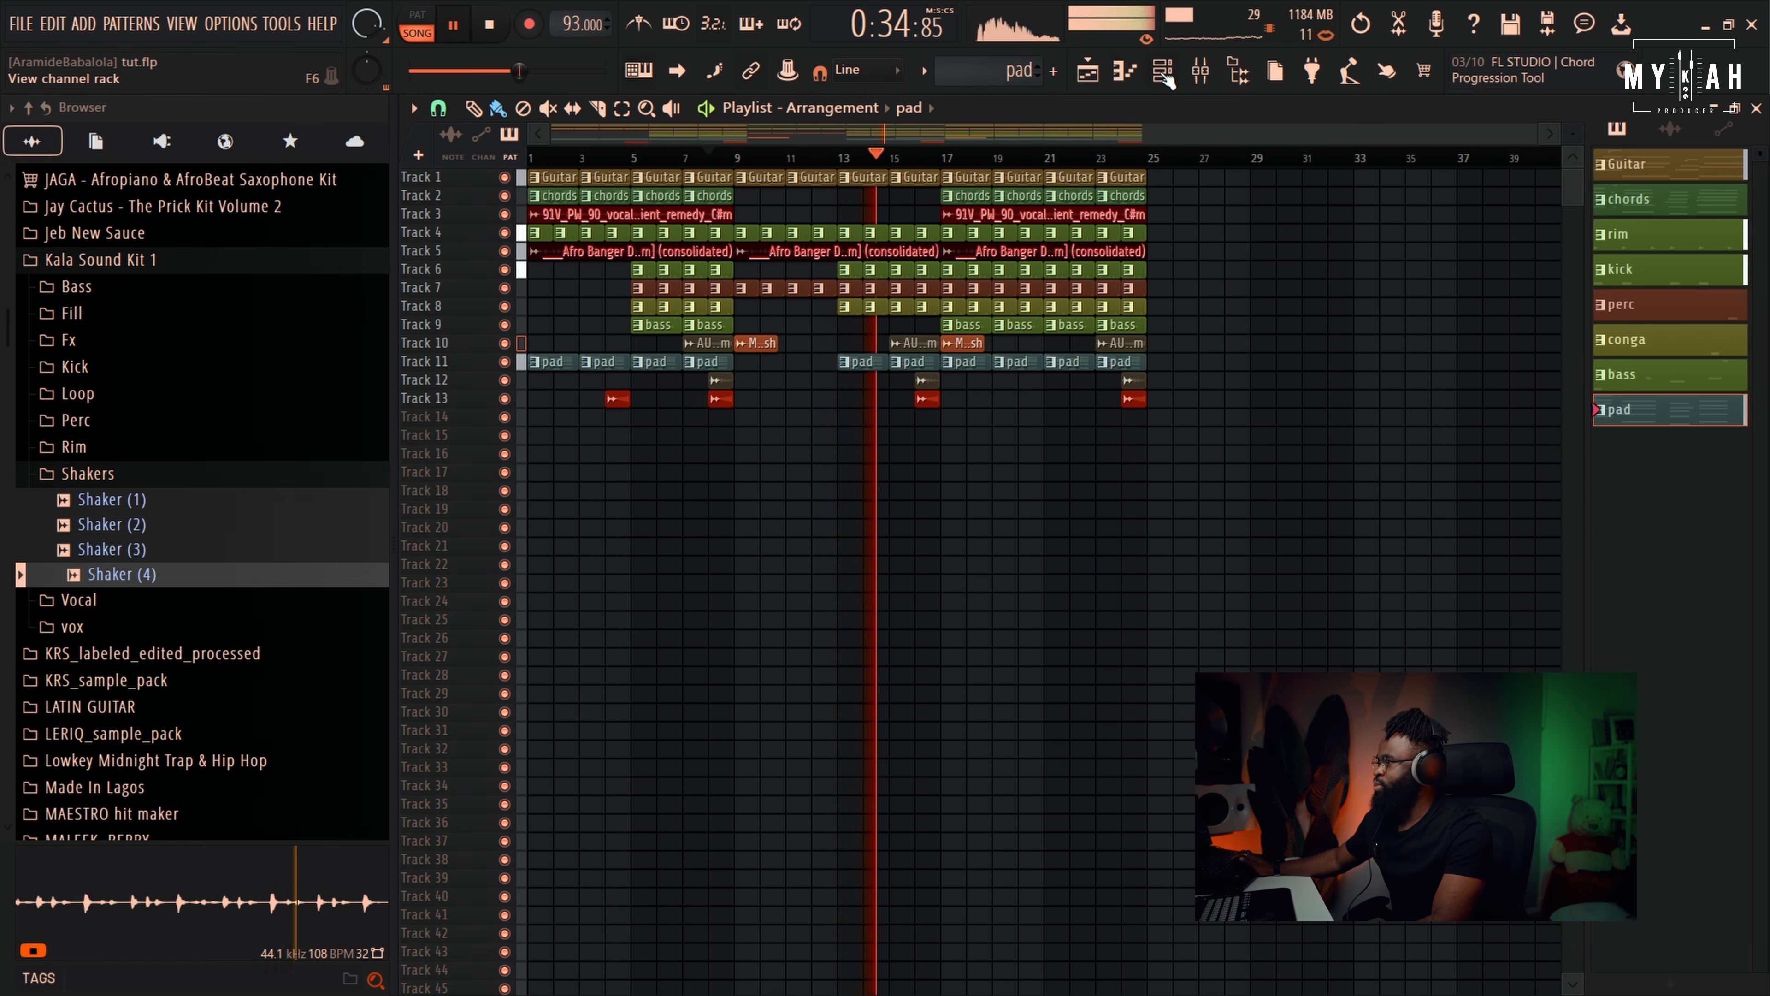
{"action": "left_click", "coordinate": [1200, 70]}
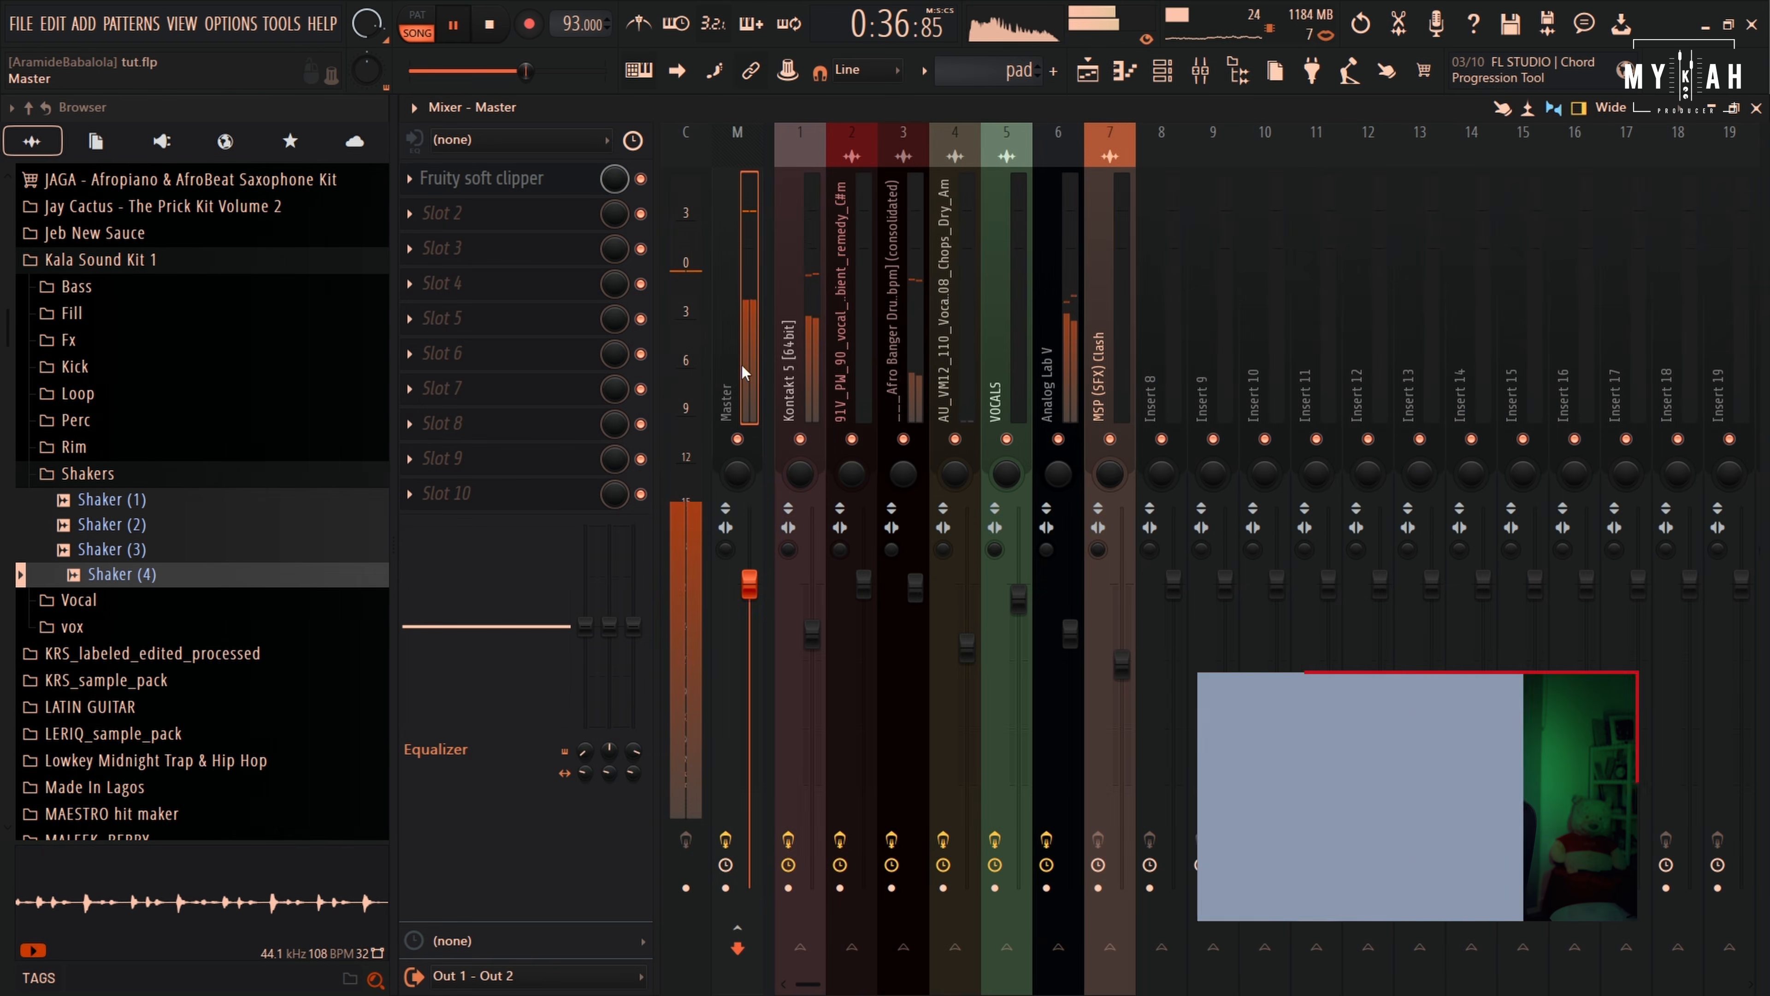